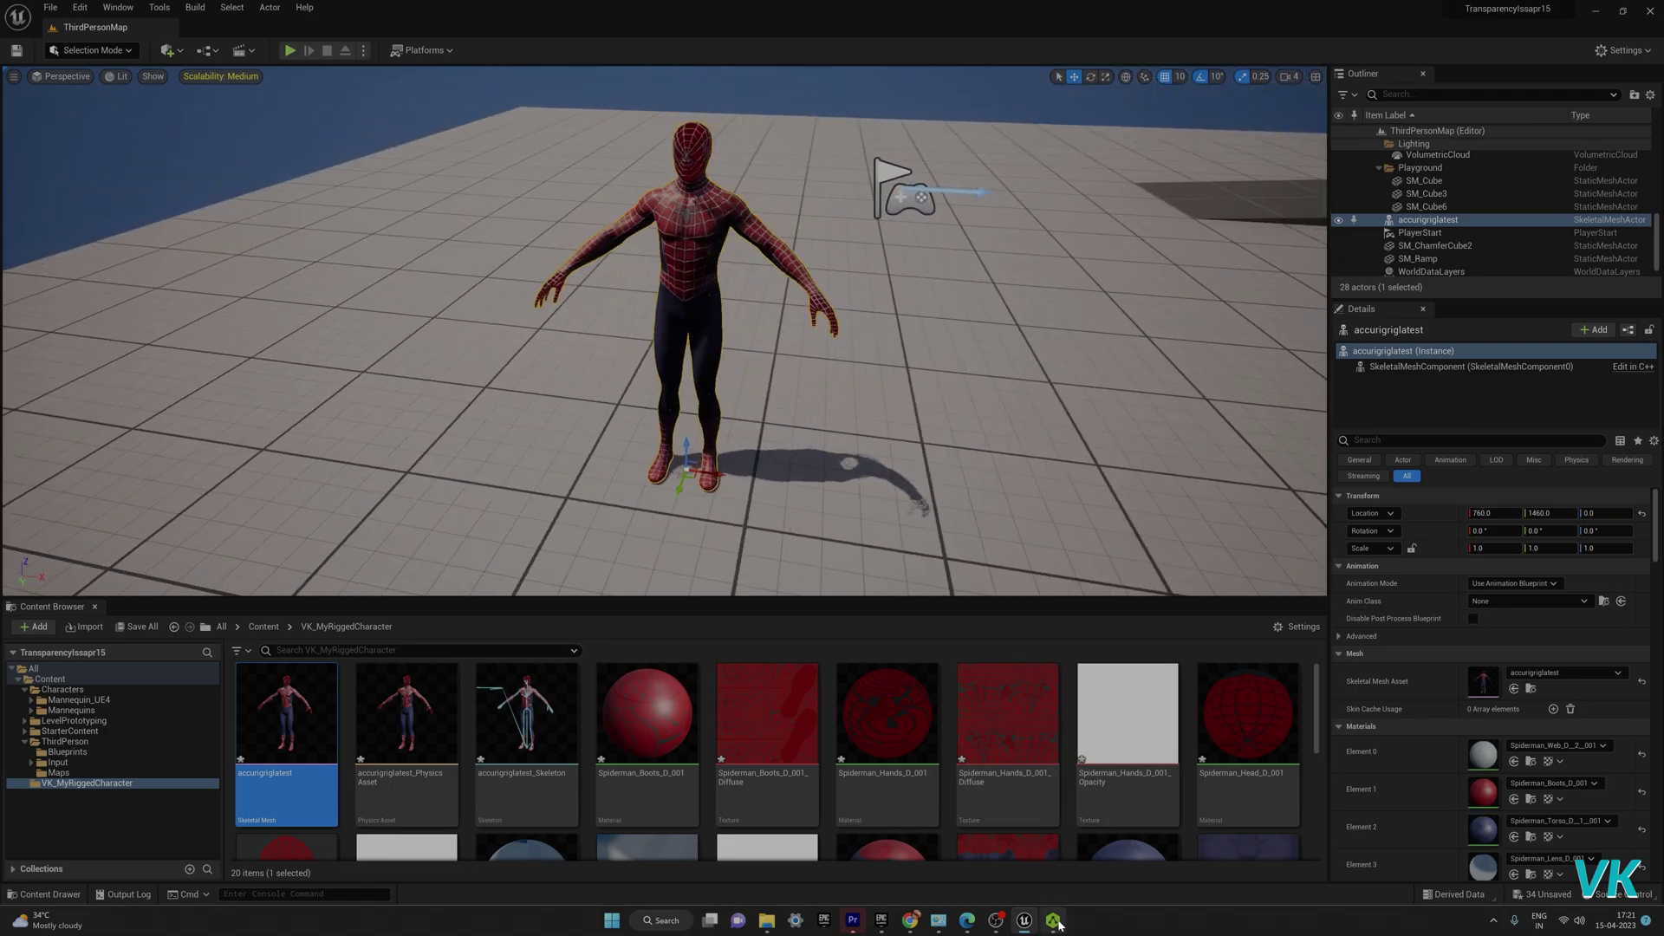
Step: Switch to the browser and look through the spiderman model search results on Sketchfab
left_click(1053, 920)
left_click(48, 28)
left_click(82, 16)
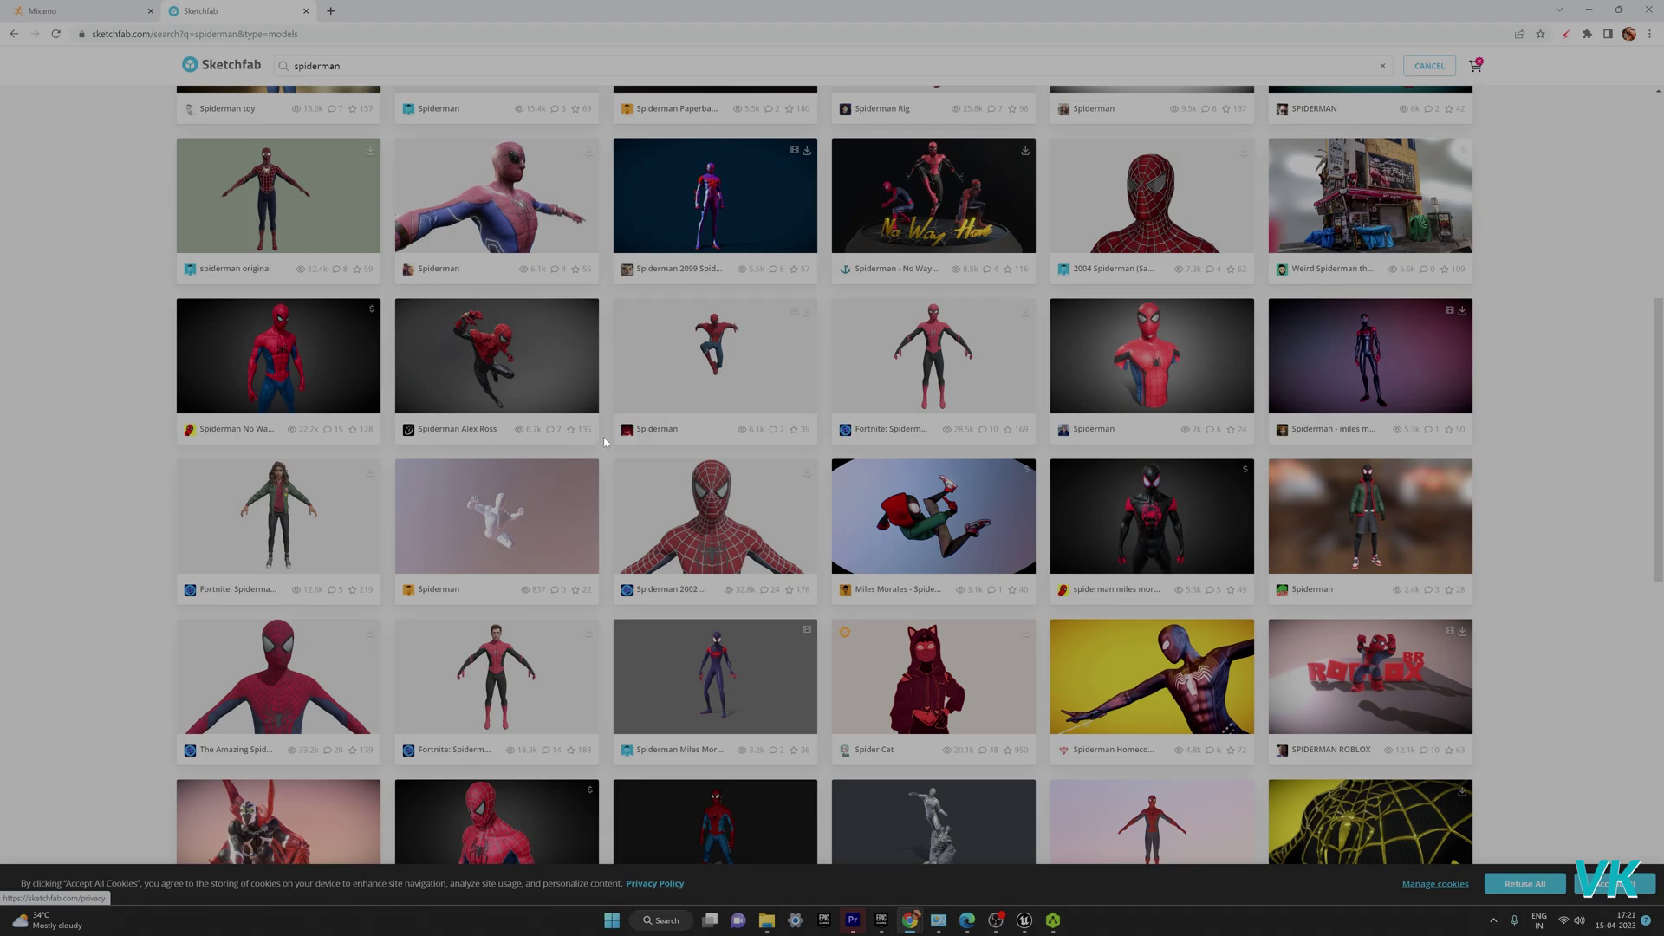
scroll(663, 465, "down", 3)
scroll(662, 465, "up", 4)
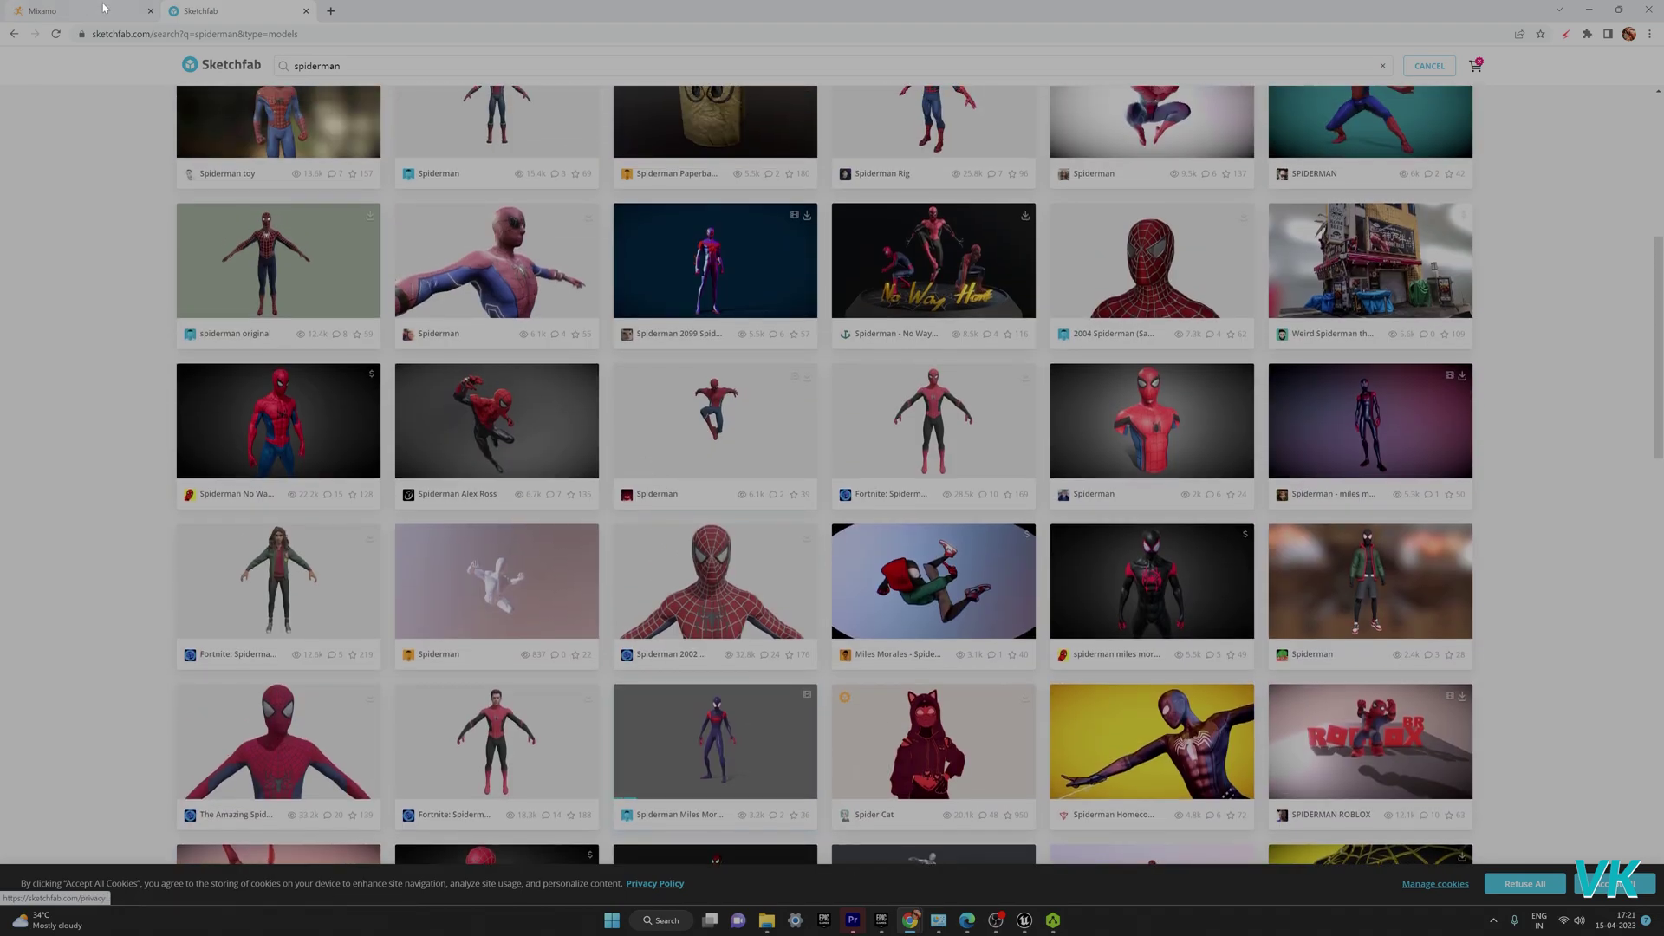
scroll(507, 289, "down", 5)
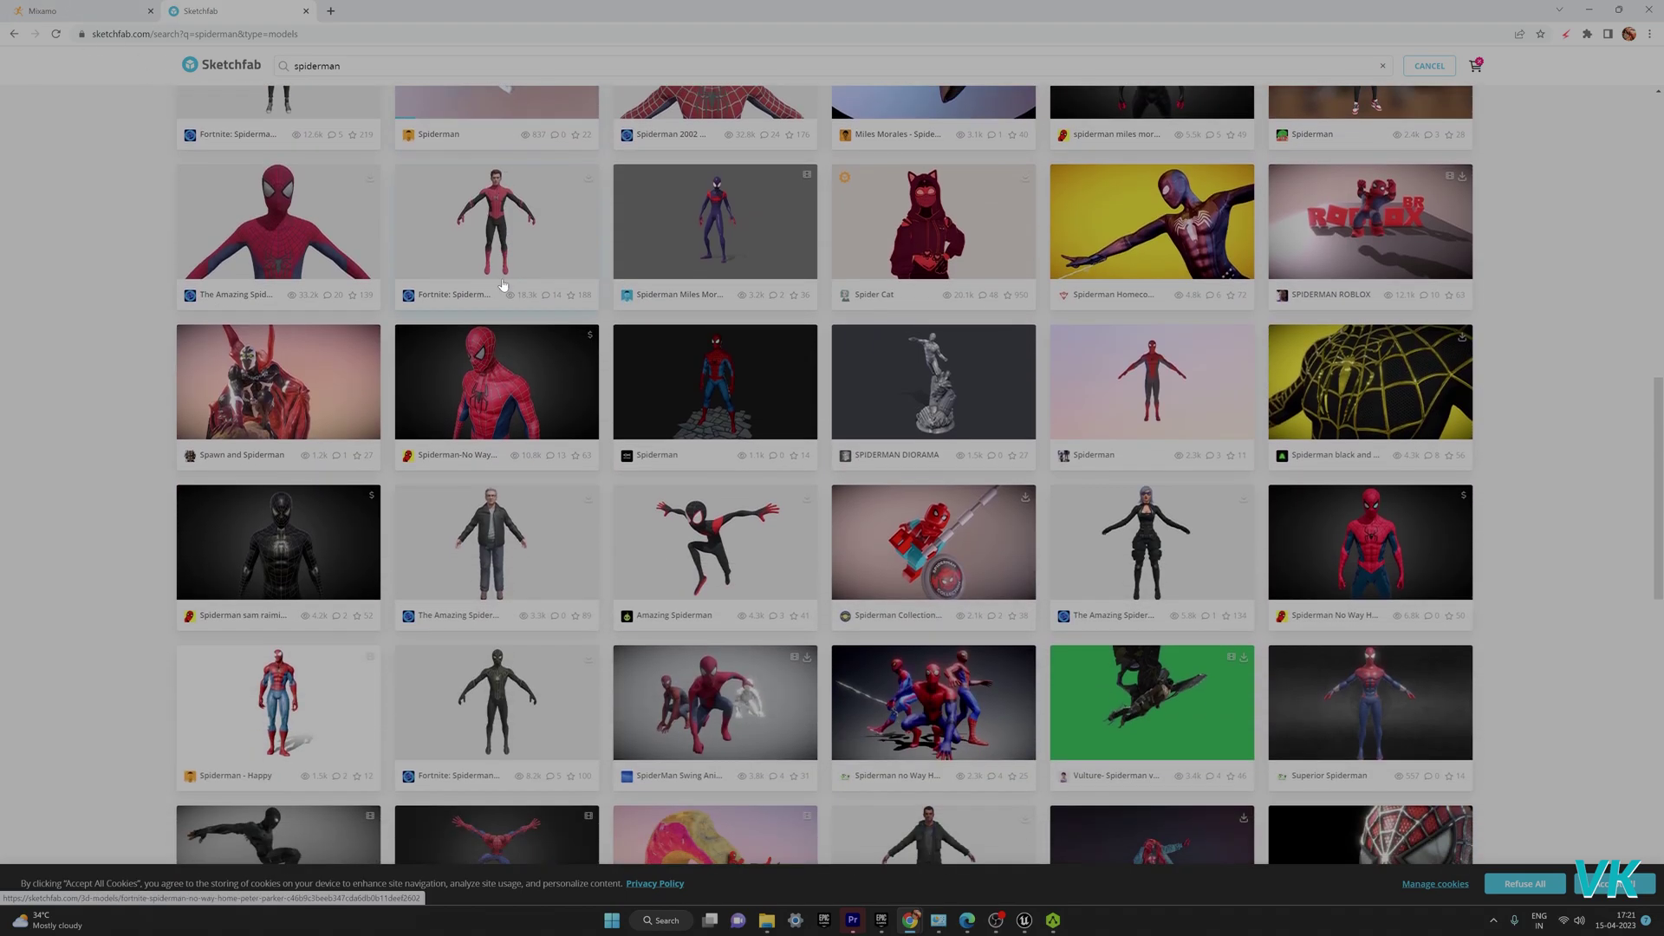
scroll(507, 289, "down", 6)
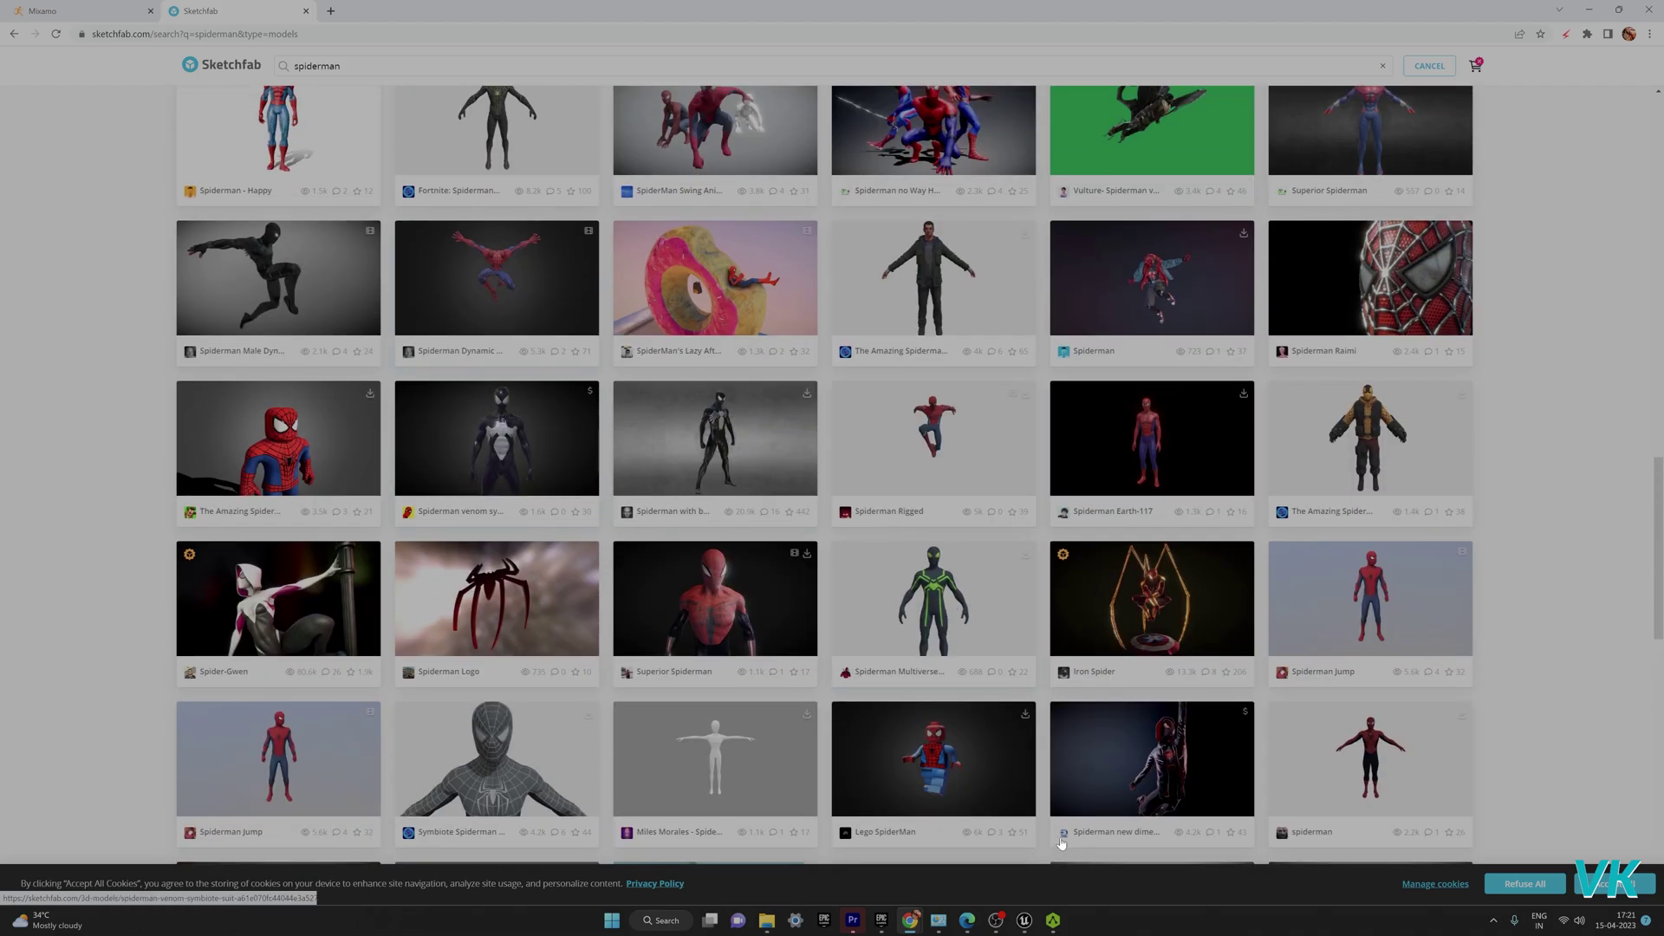
Step: Switch to AccuRIG, look at the FBX export options with Unreal as the target application, and cancel the export
left_click(1054, 920)
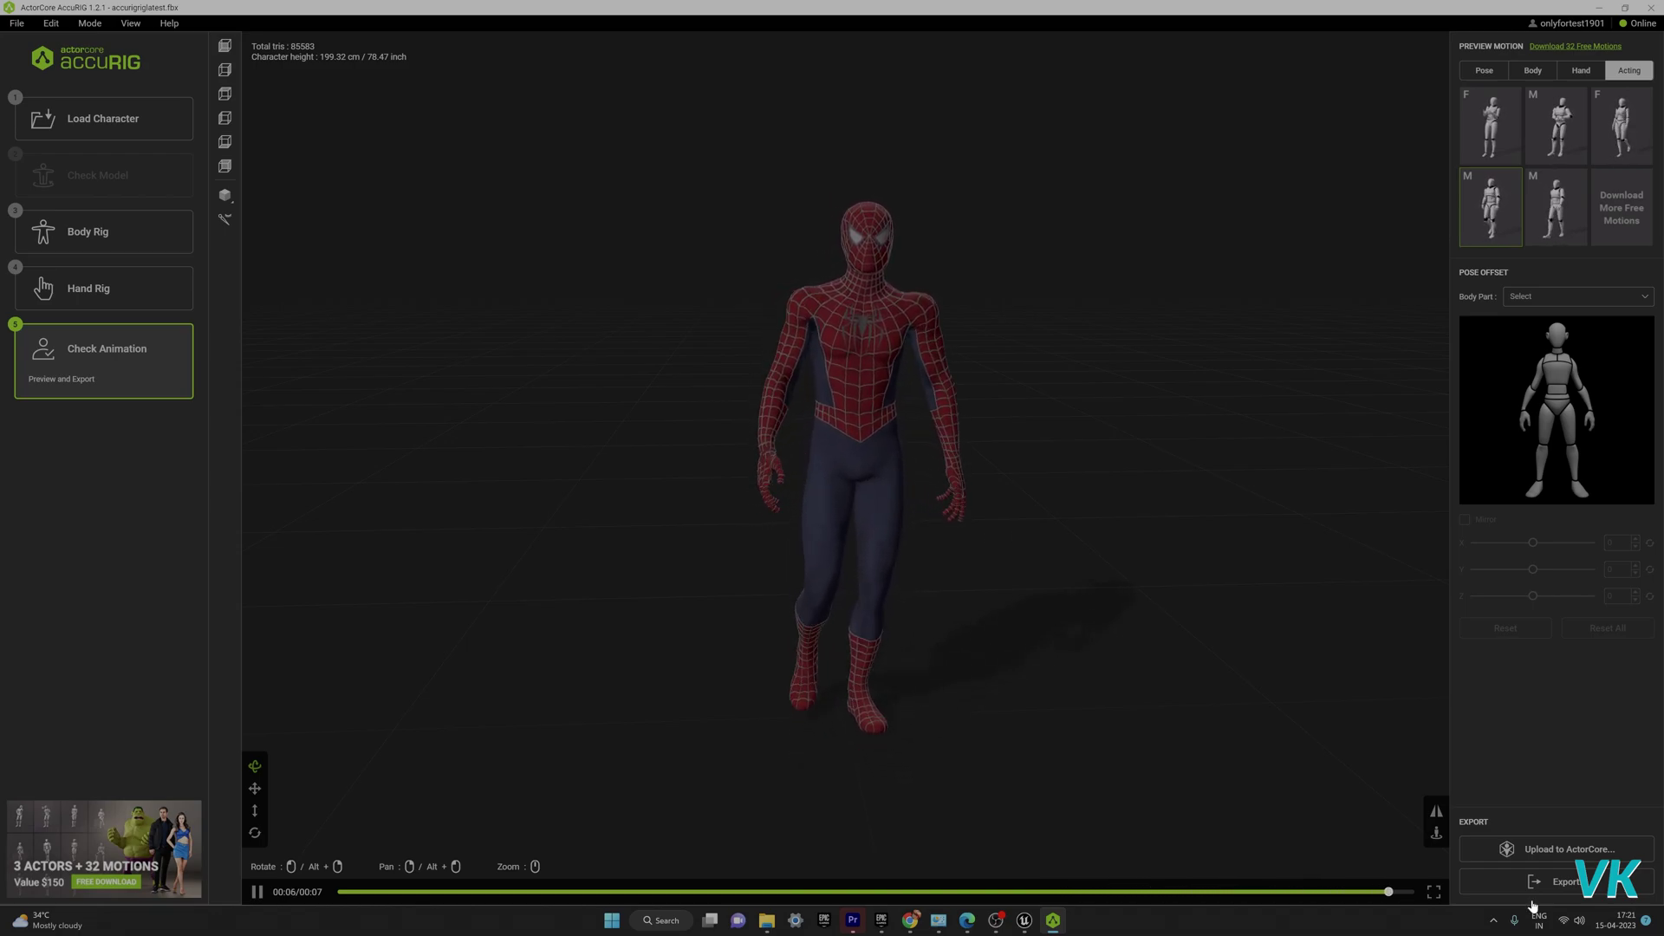
left_click(1559, 882)
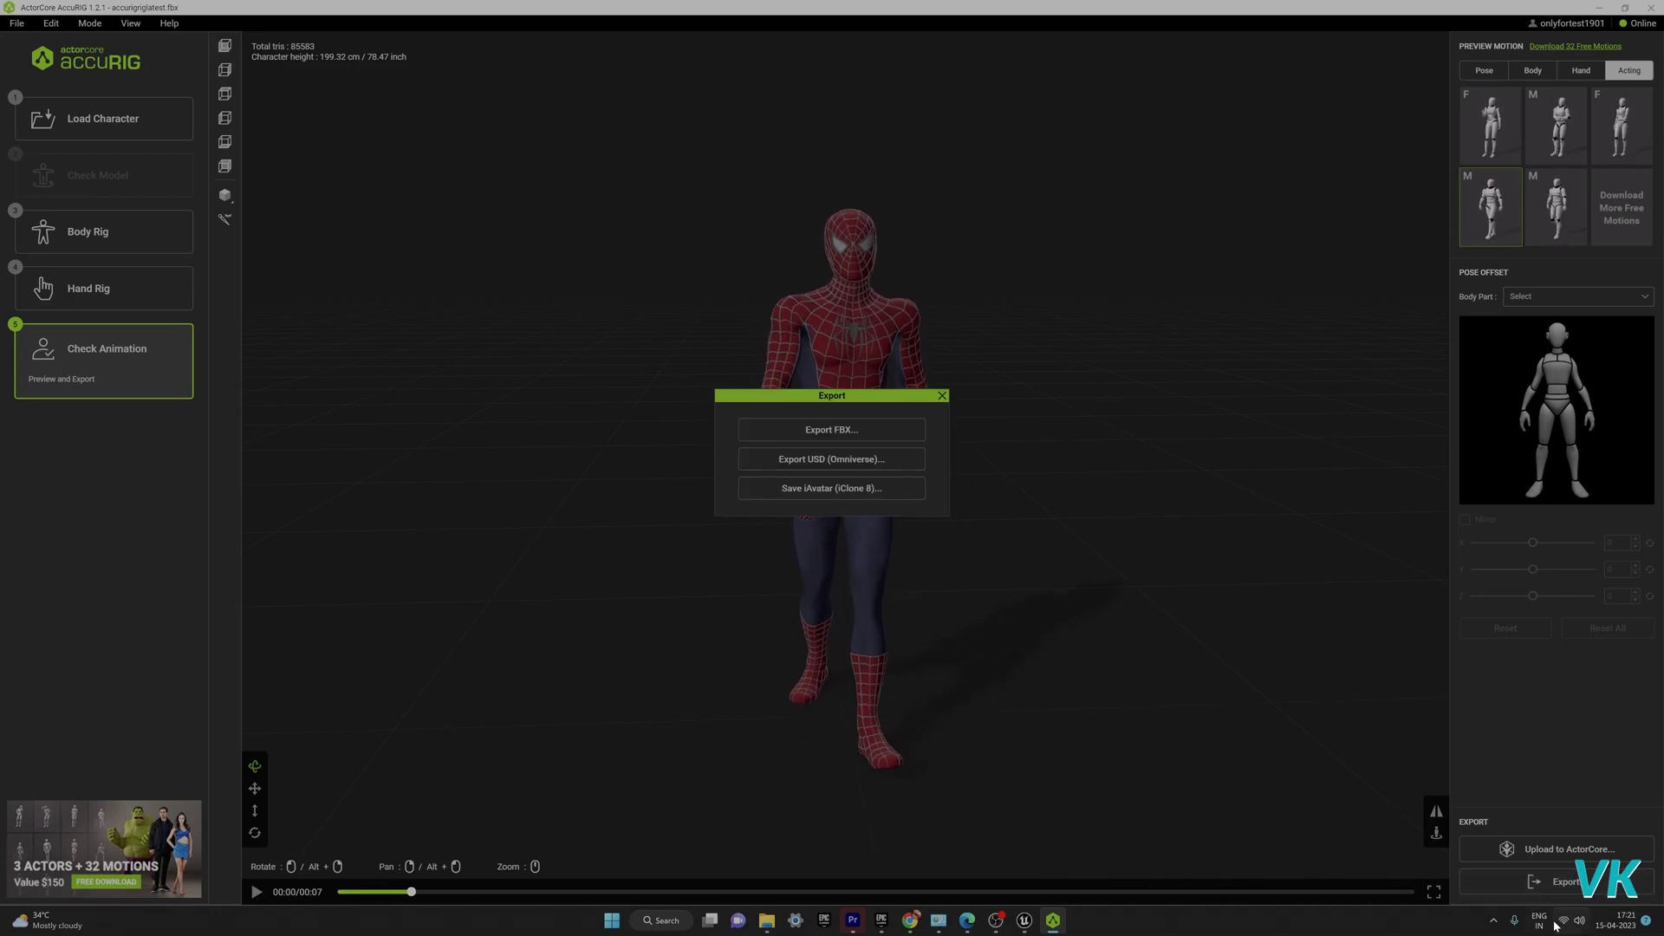
left_click(846, 432)
left_click(784, 350)
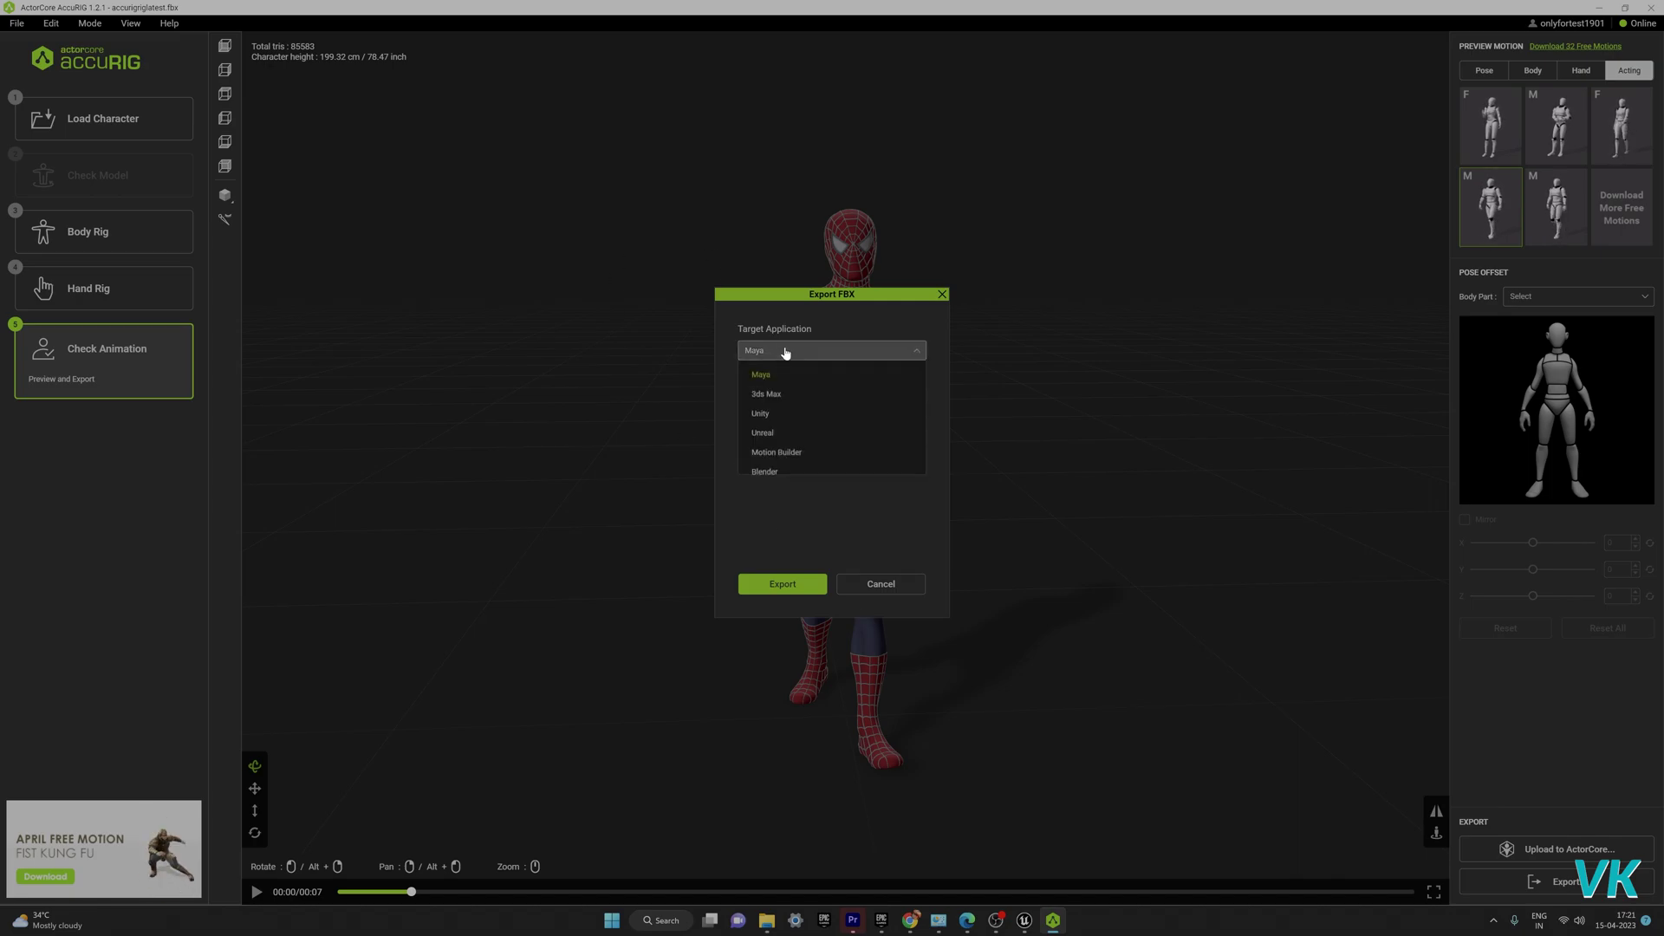
left_click(775, 435)
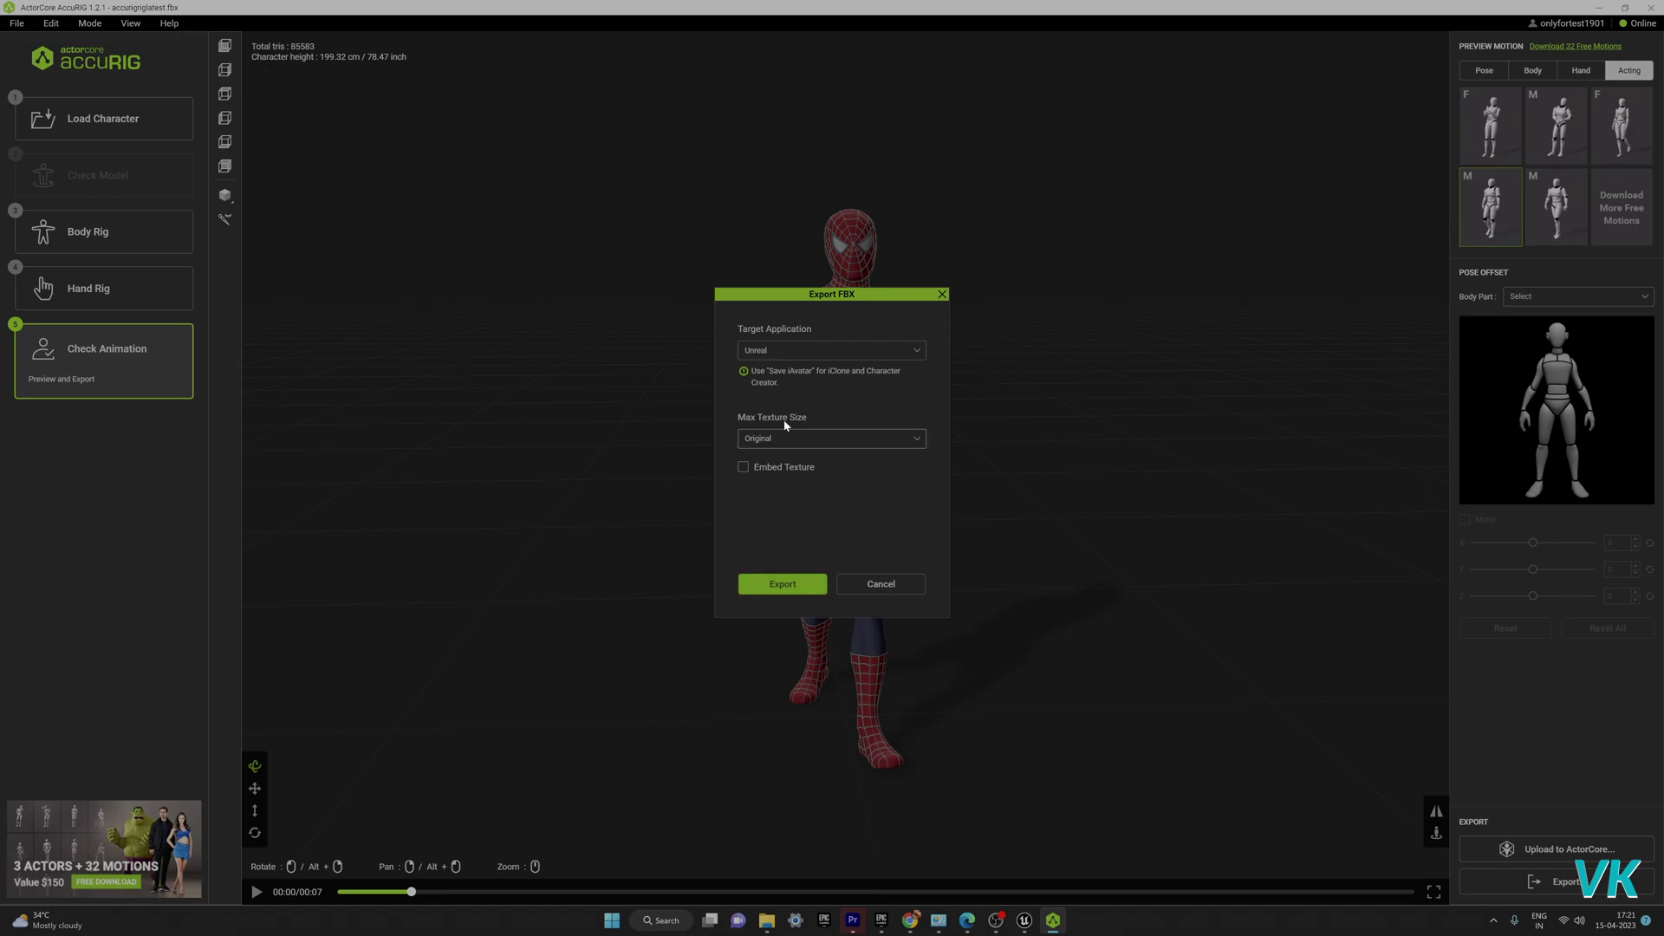
left_click(884, 589)
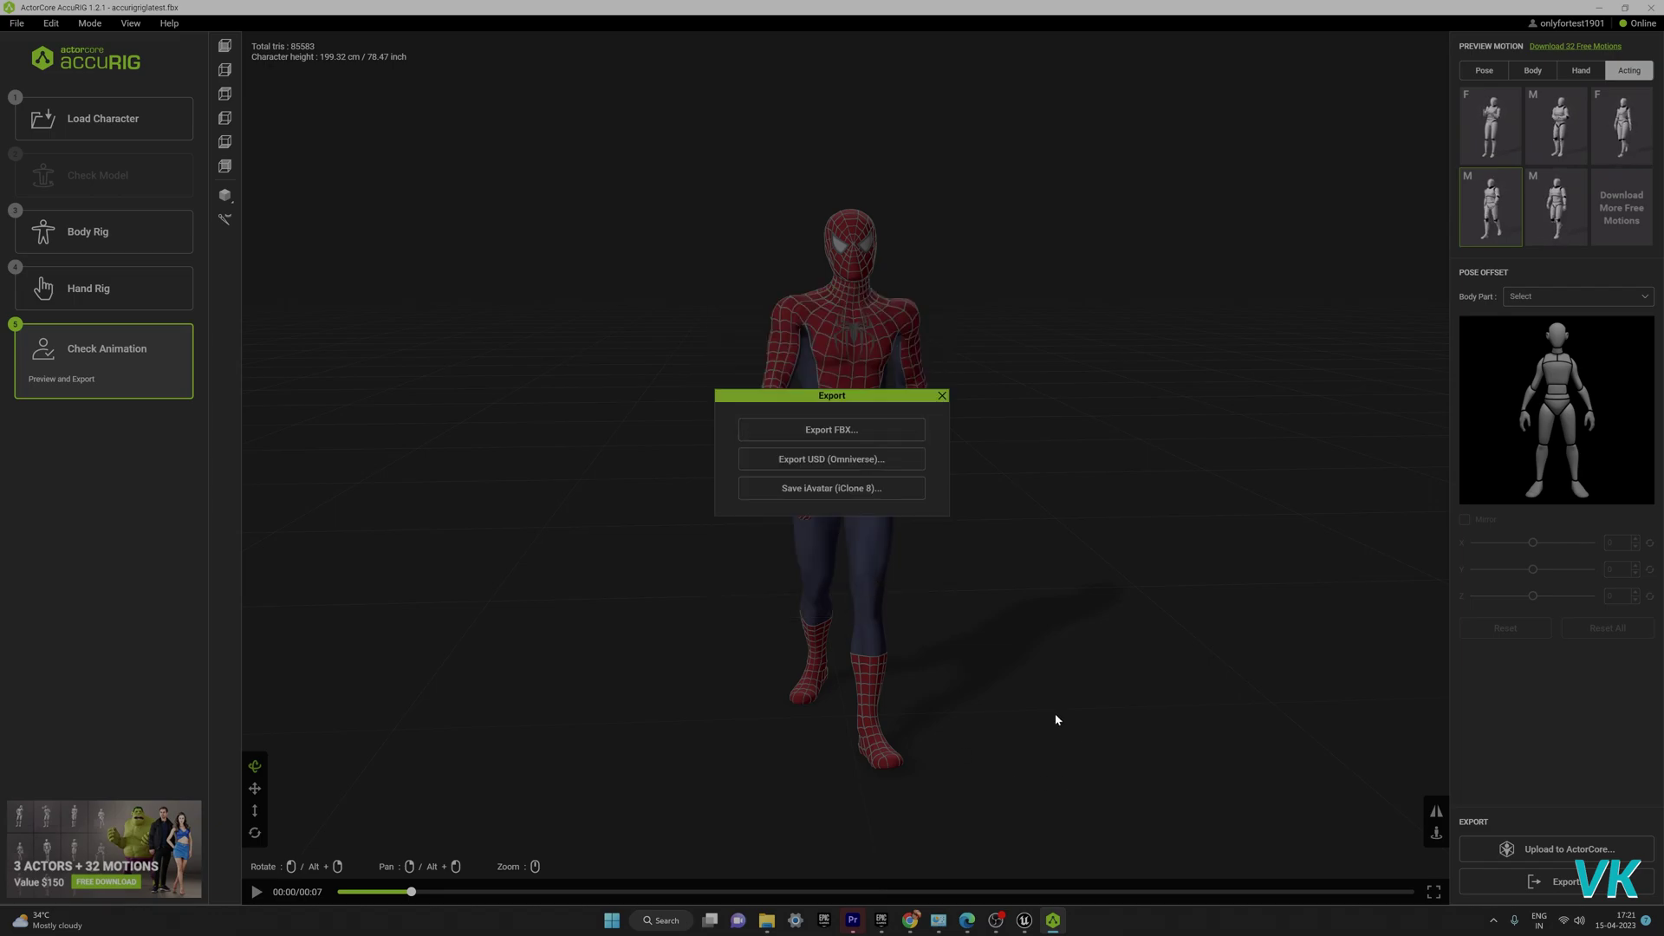
left_click(941, 397)
Step: Check the exported files in the wwe2k23 models folder, then switch to Unreal Editor and examine the character and its imported assets
left_click(767, 920)
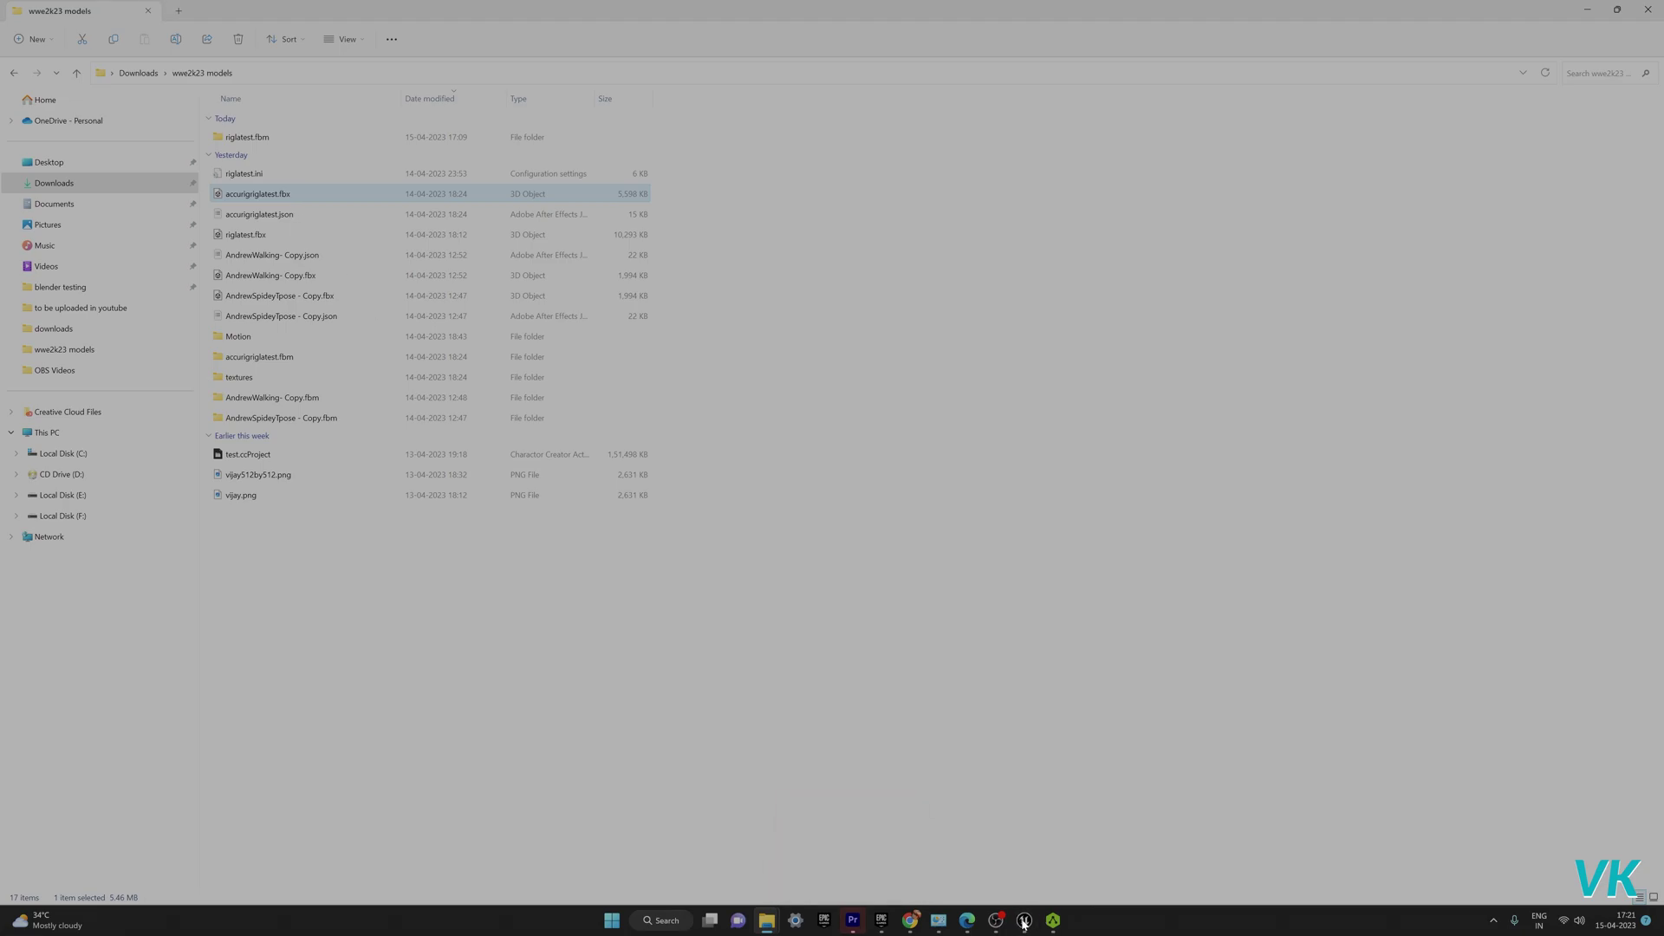
left_click(1023, 920)
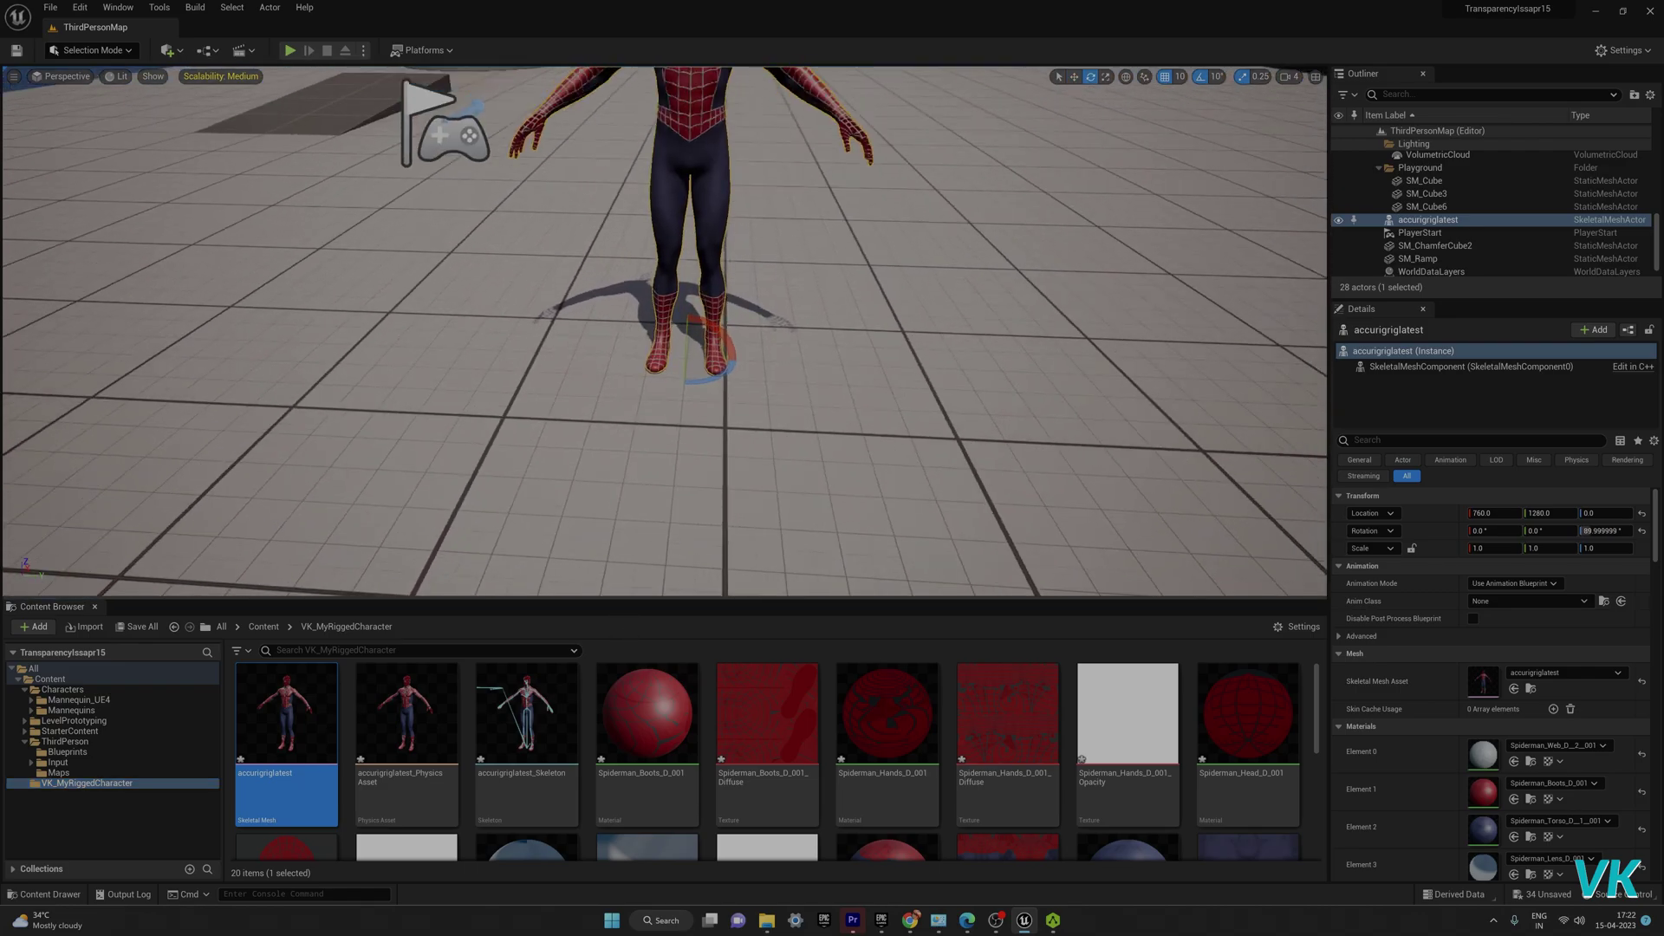
right_click_drag(665, 331, 669, 247)
scroll(703, 252, "up", 2)
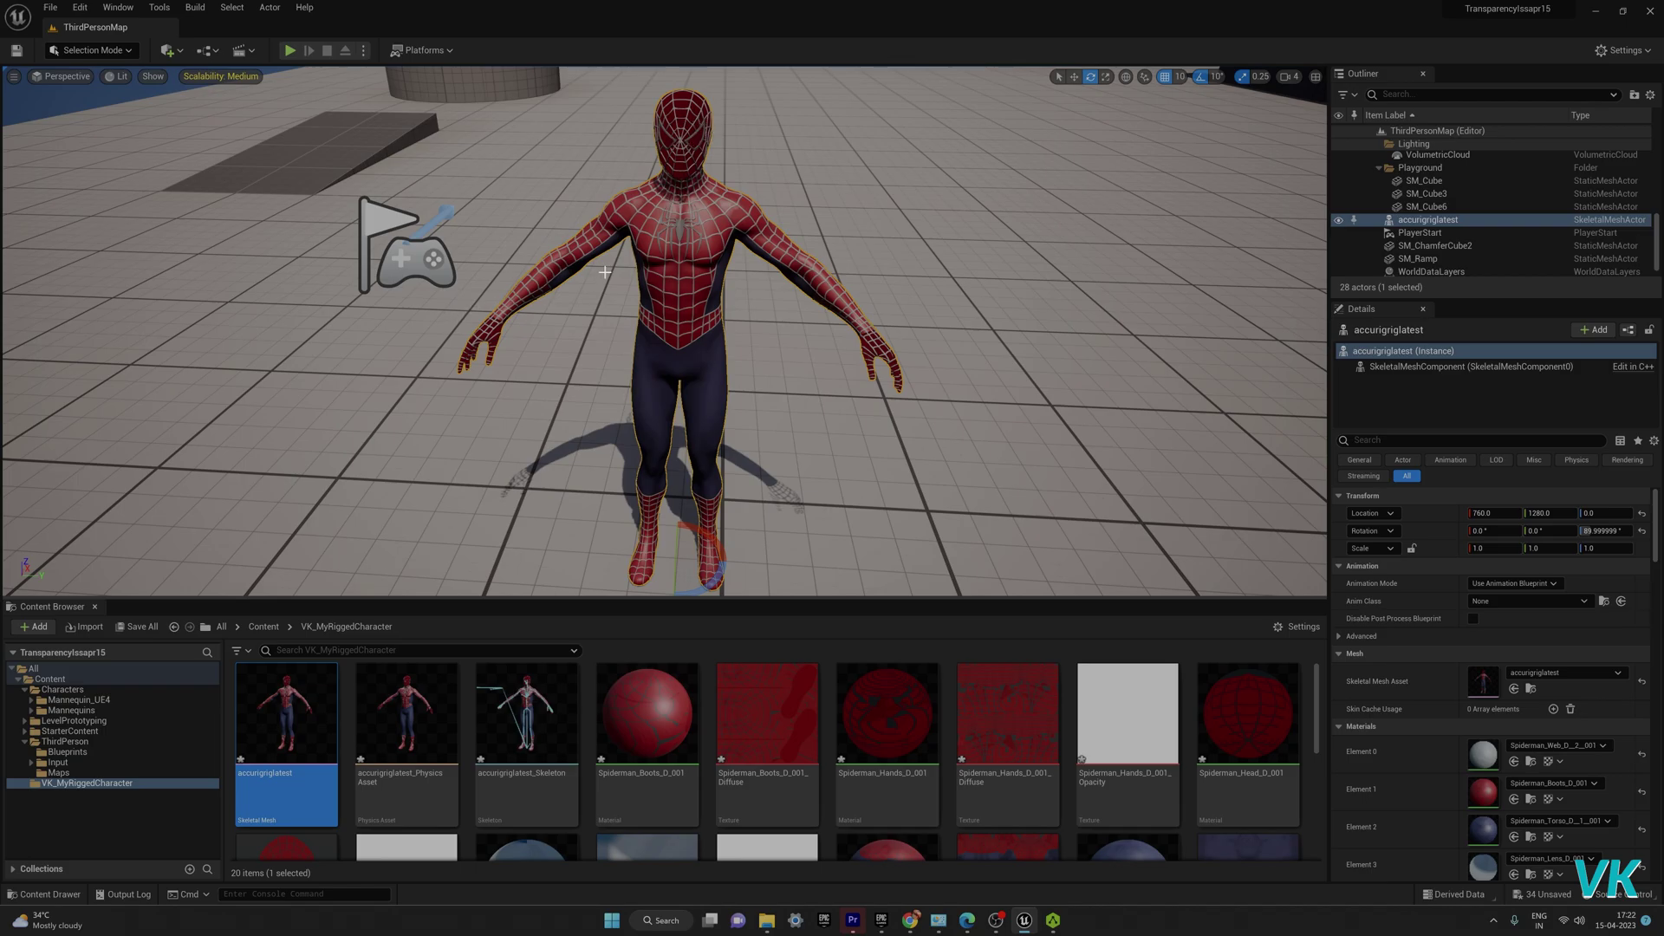
scroll(811, 766, "down", 5)
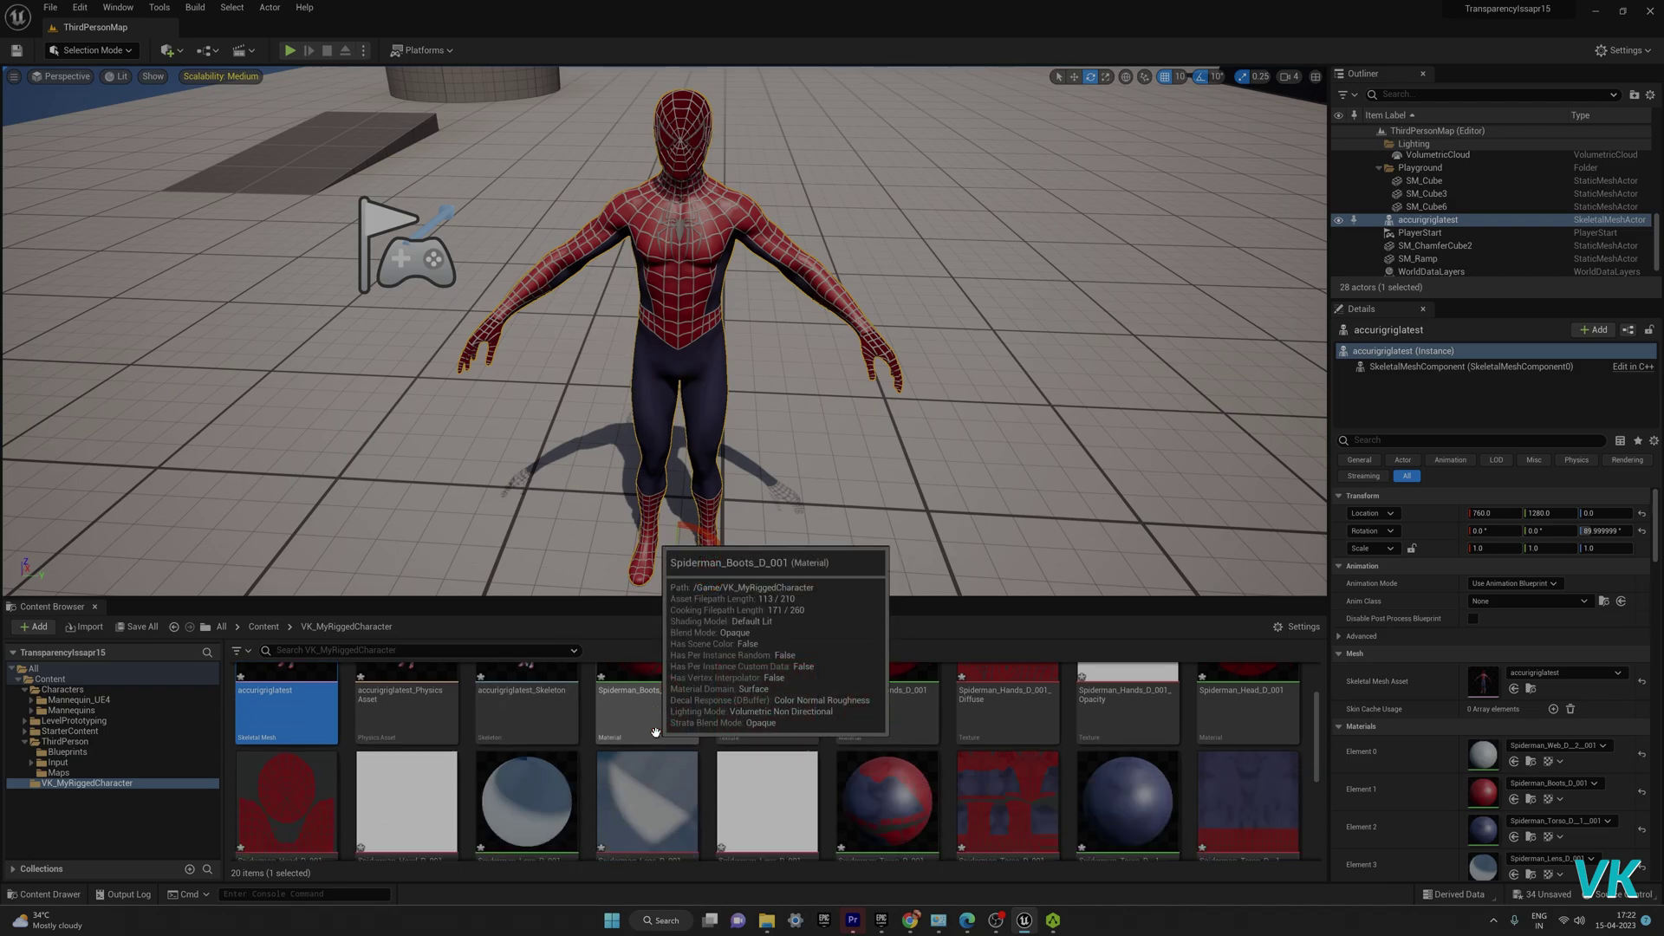
scroll(810, 766, "up", 5)
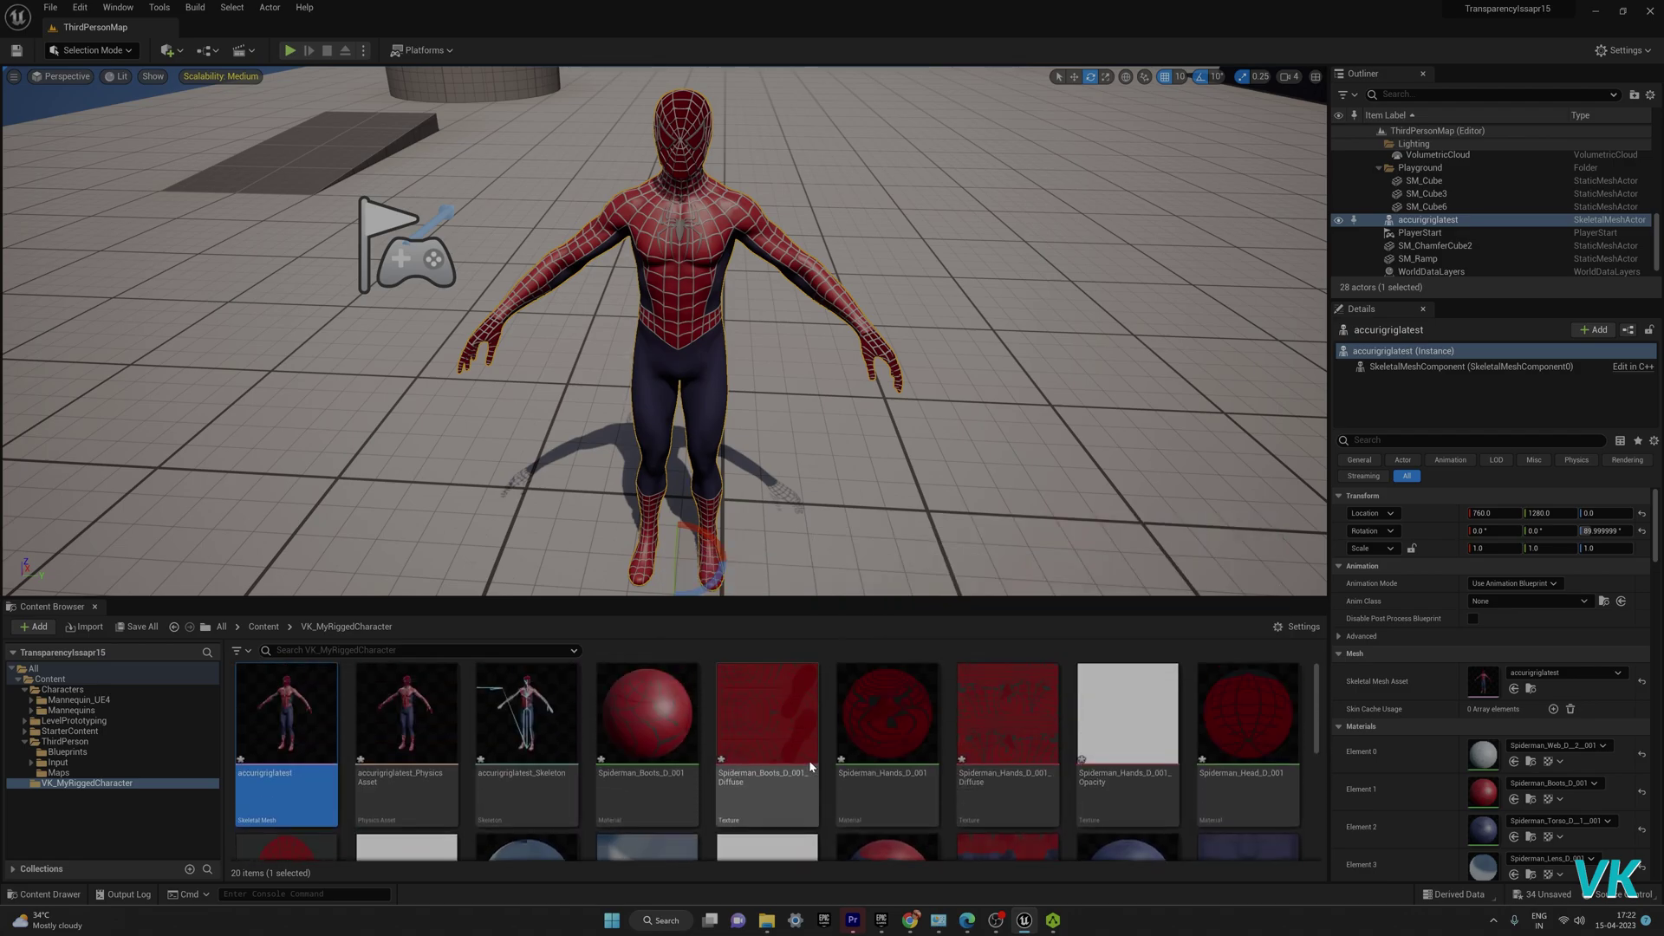
left_click_drag(644, 598, 650, 483)
scroll(771, 227, "down", 4)
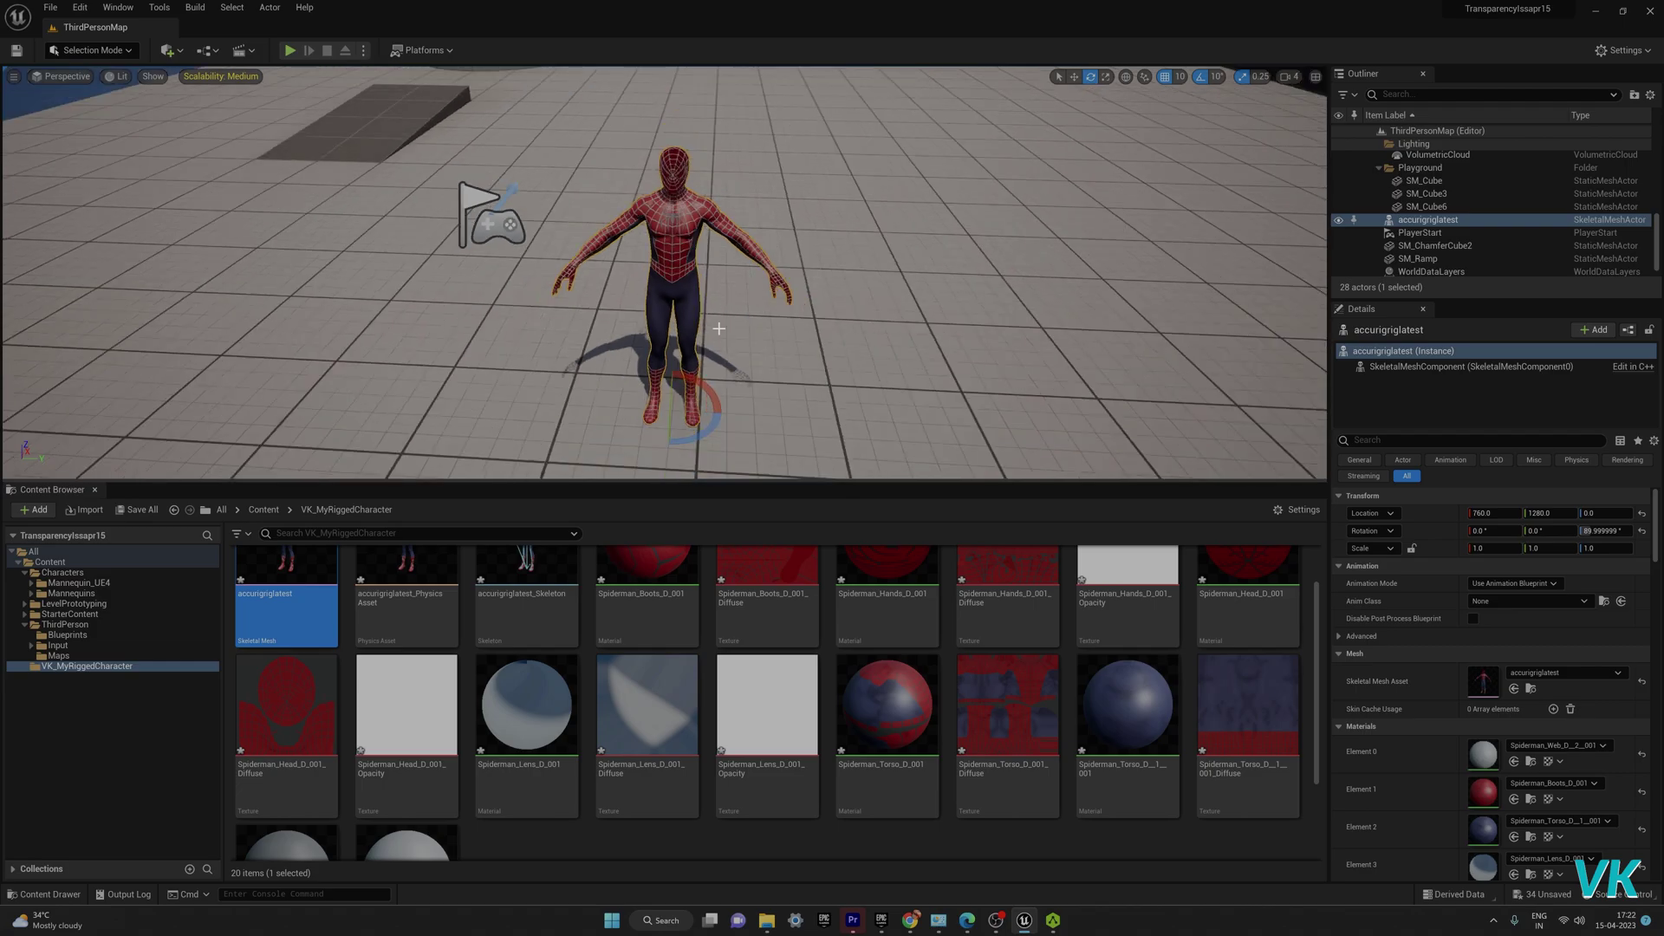
scroll(485, 668, "up", 1)
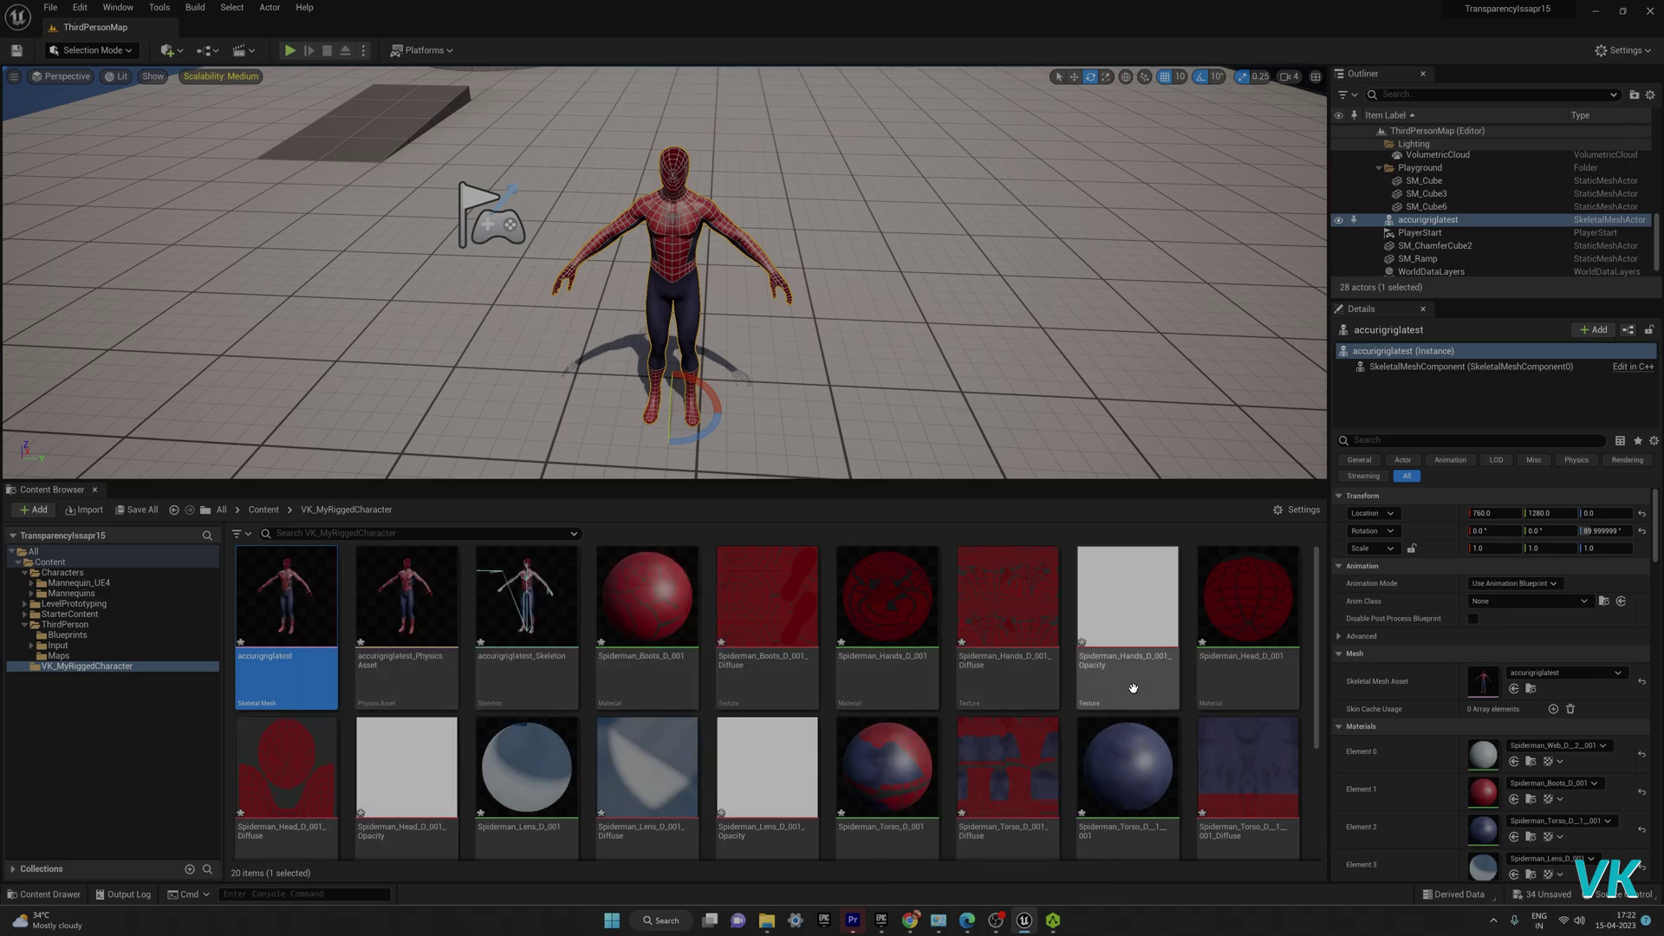
Step: Apply the Spiderman_Head_D_001 material to the character's head in the level
left_click(1230, 608)
left_click_drag(1231, 609, 673, 167)
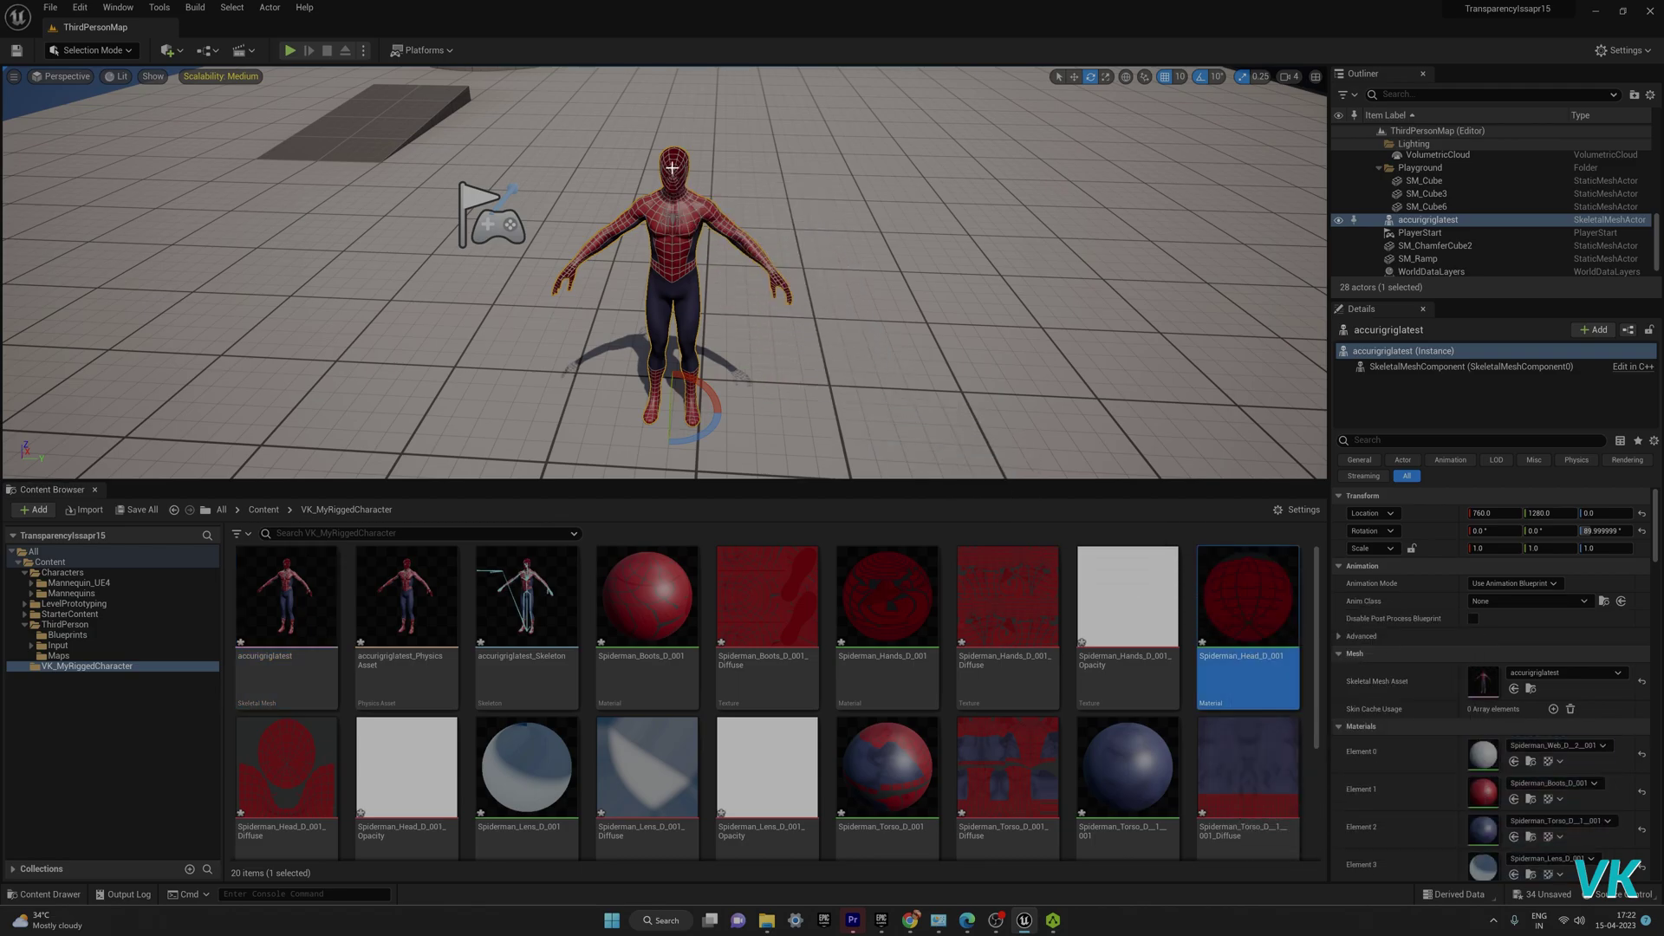
scroll(798, 297, "up", 4)
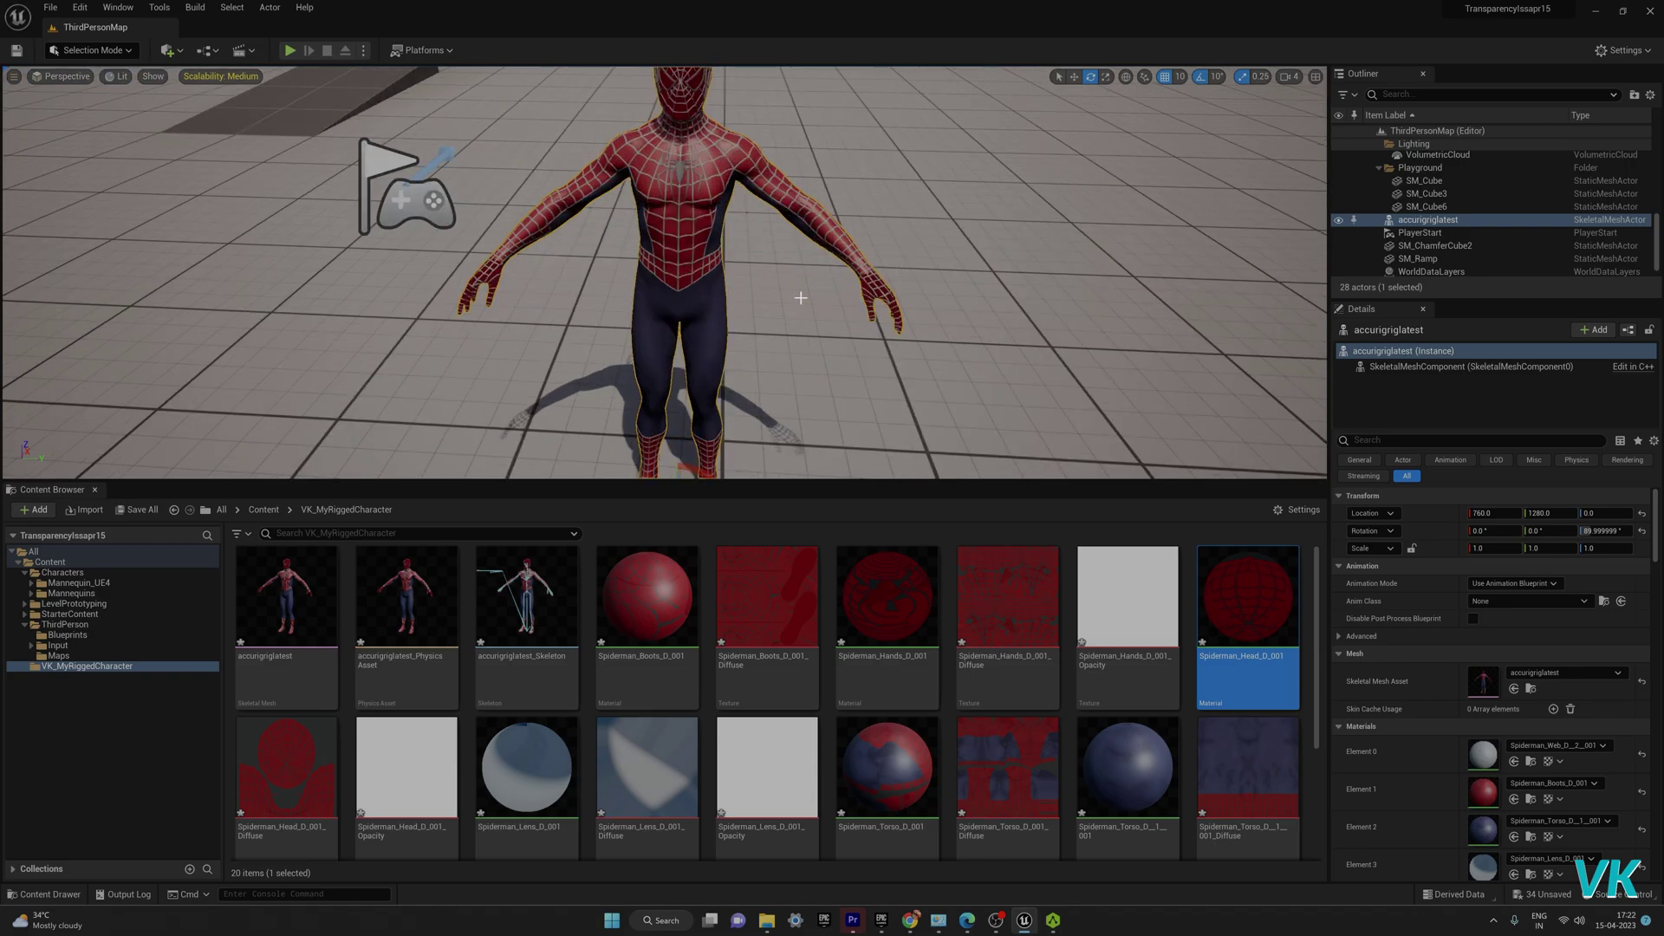
scroll(809, 304, "down", 1)
Step: Examine the character's suit, arms and head in the level from several distances and angles
left_click(554, 292)
right_click_drag(554, 292, 662, 279)
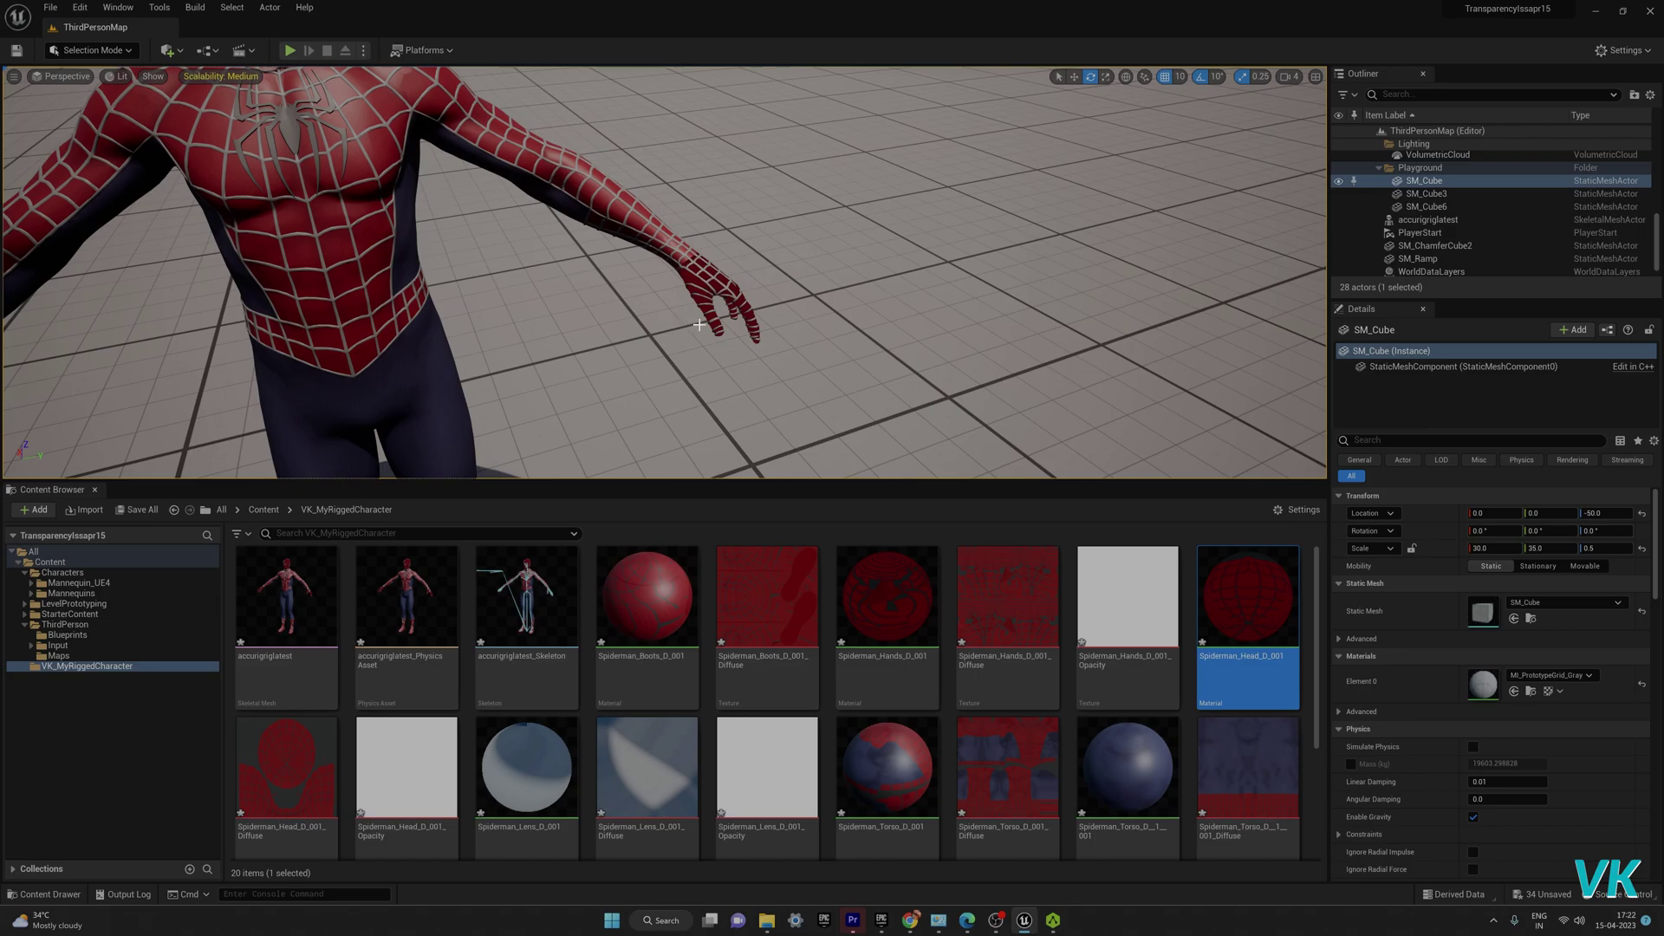
scroll(566, 322, "down", 5)
scroll(566, 322, "up", 3)
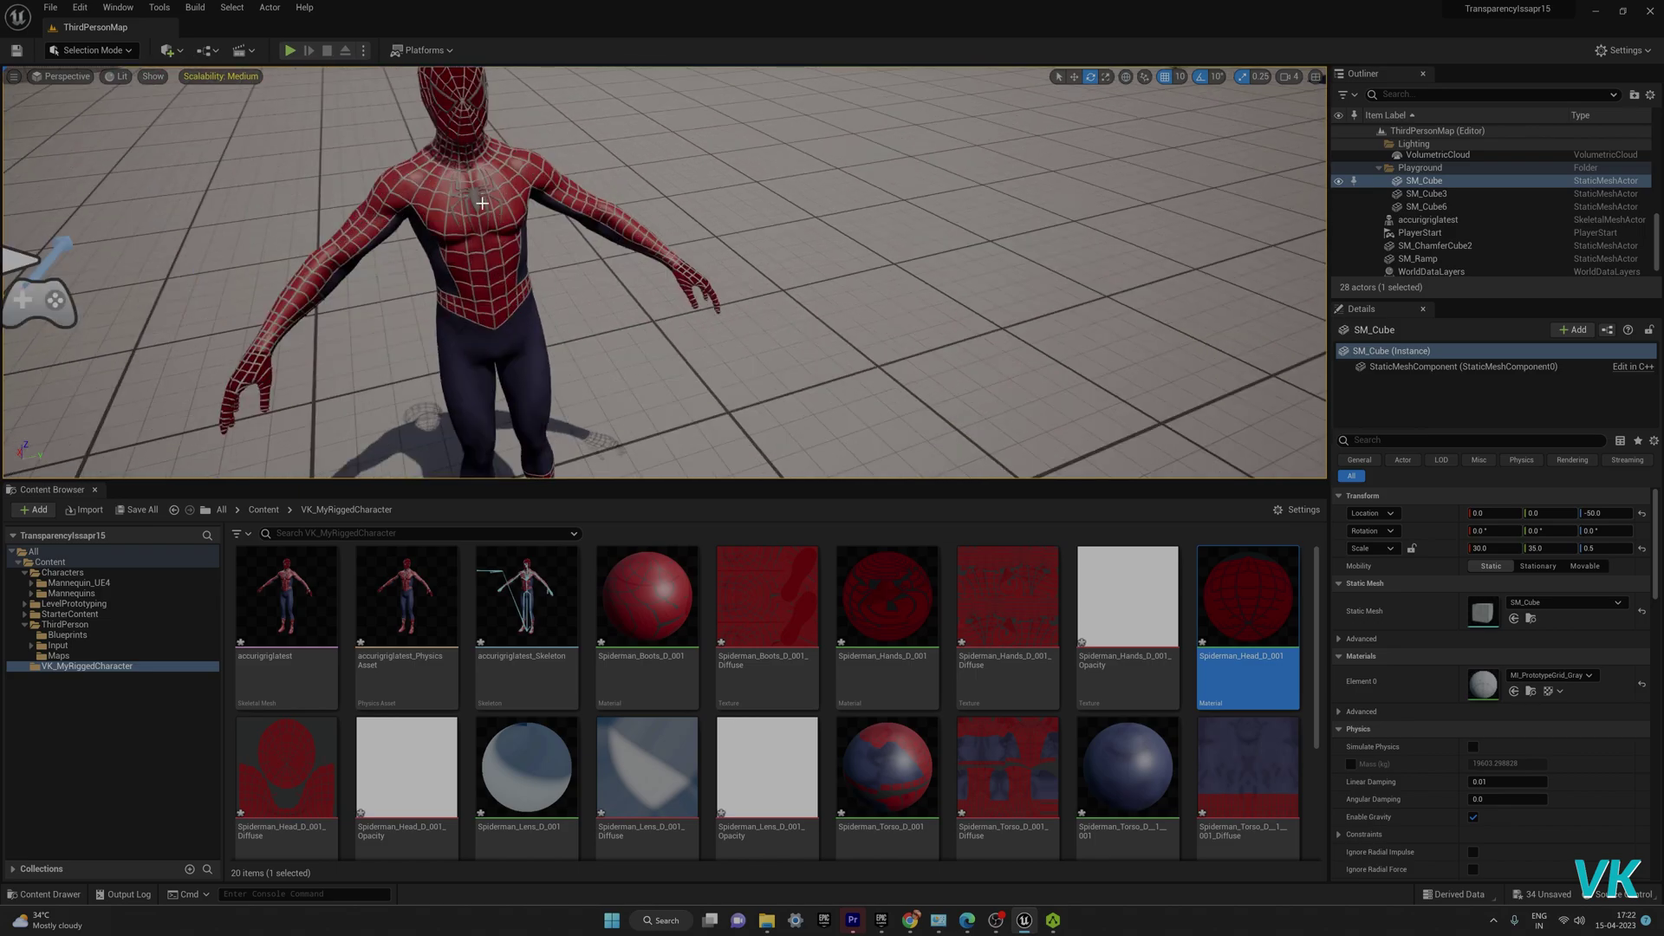
right_click_drag(566, 322, 490, 290)
scroll(789, 253, "down", 4)
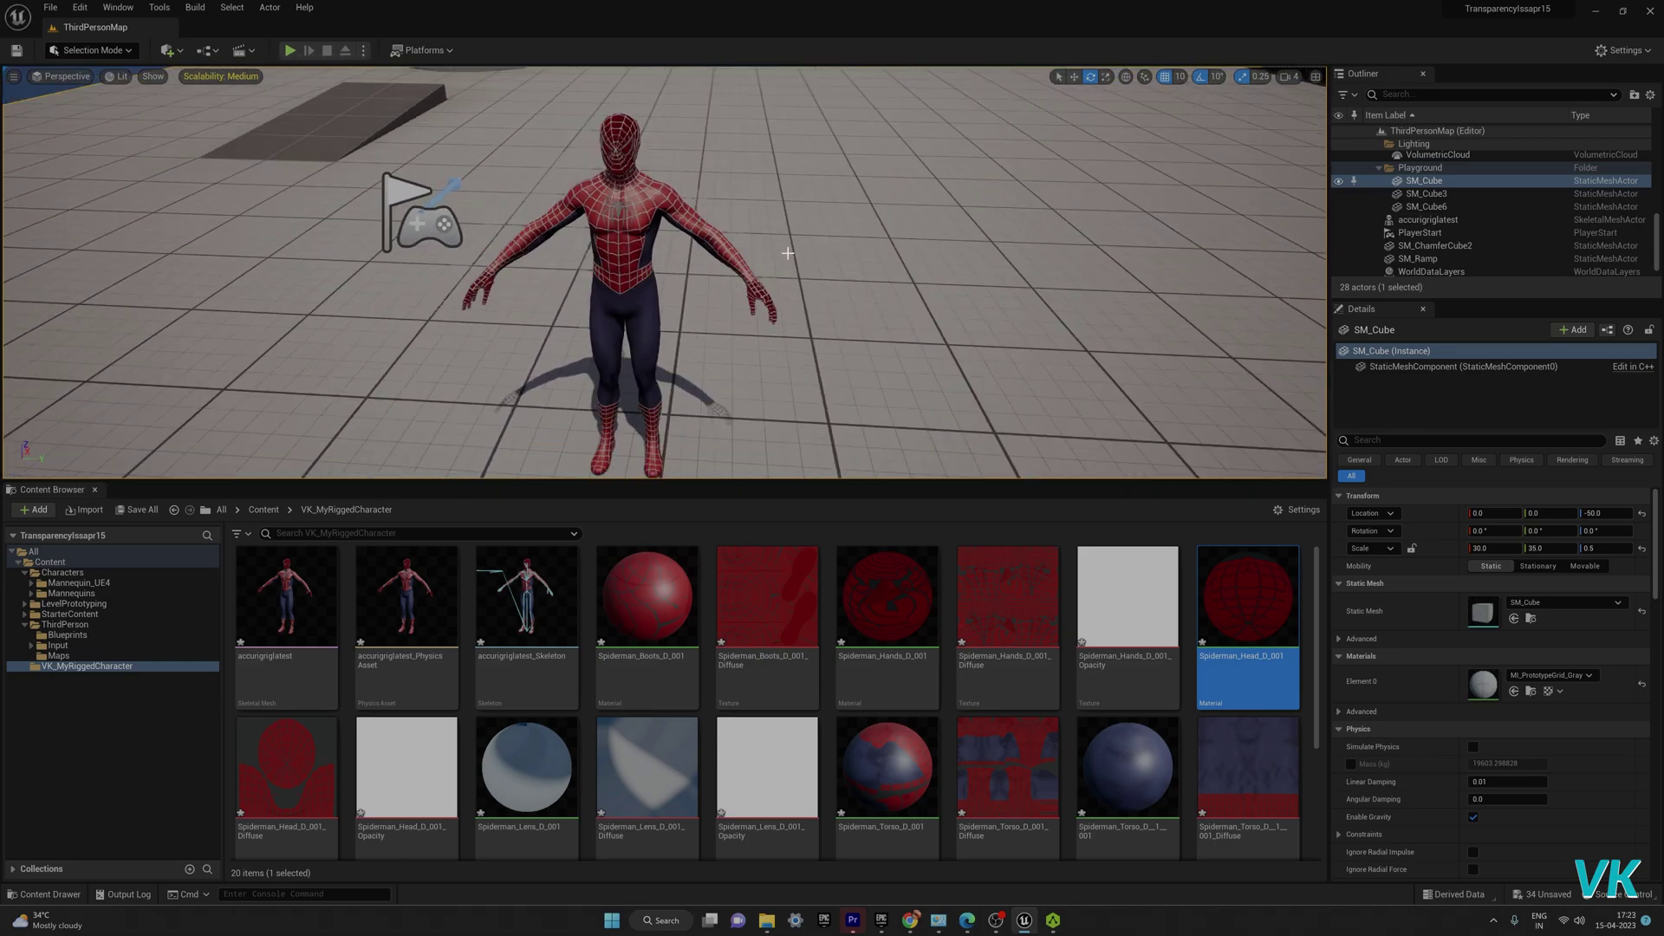
left_click_drag(789, 254, 773, 257)
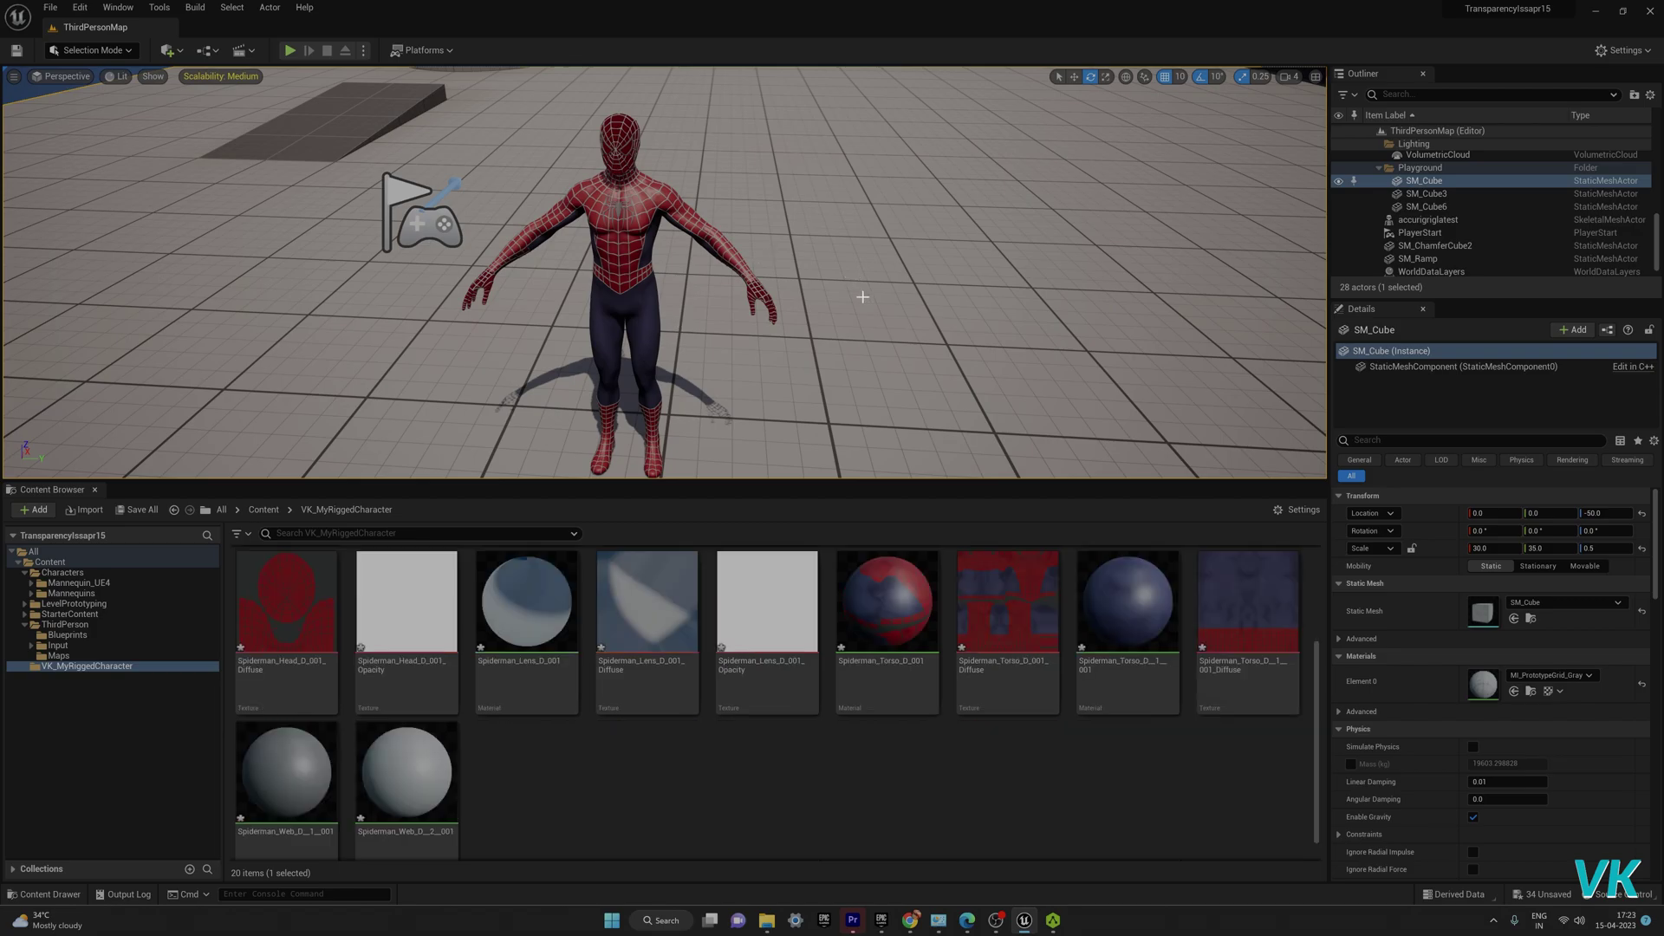
left_click_drag(874, 265, 861, 286)
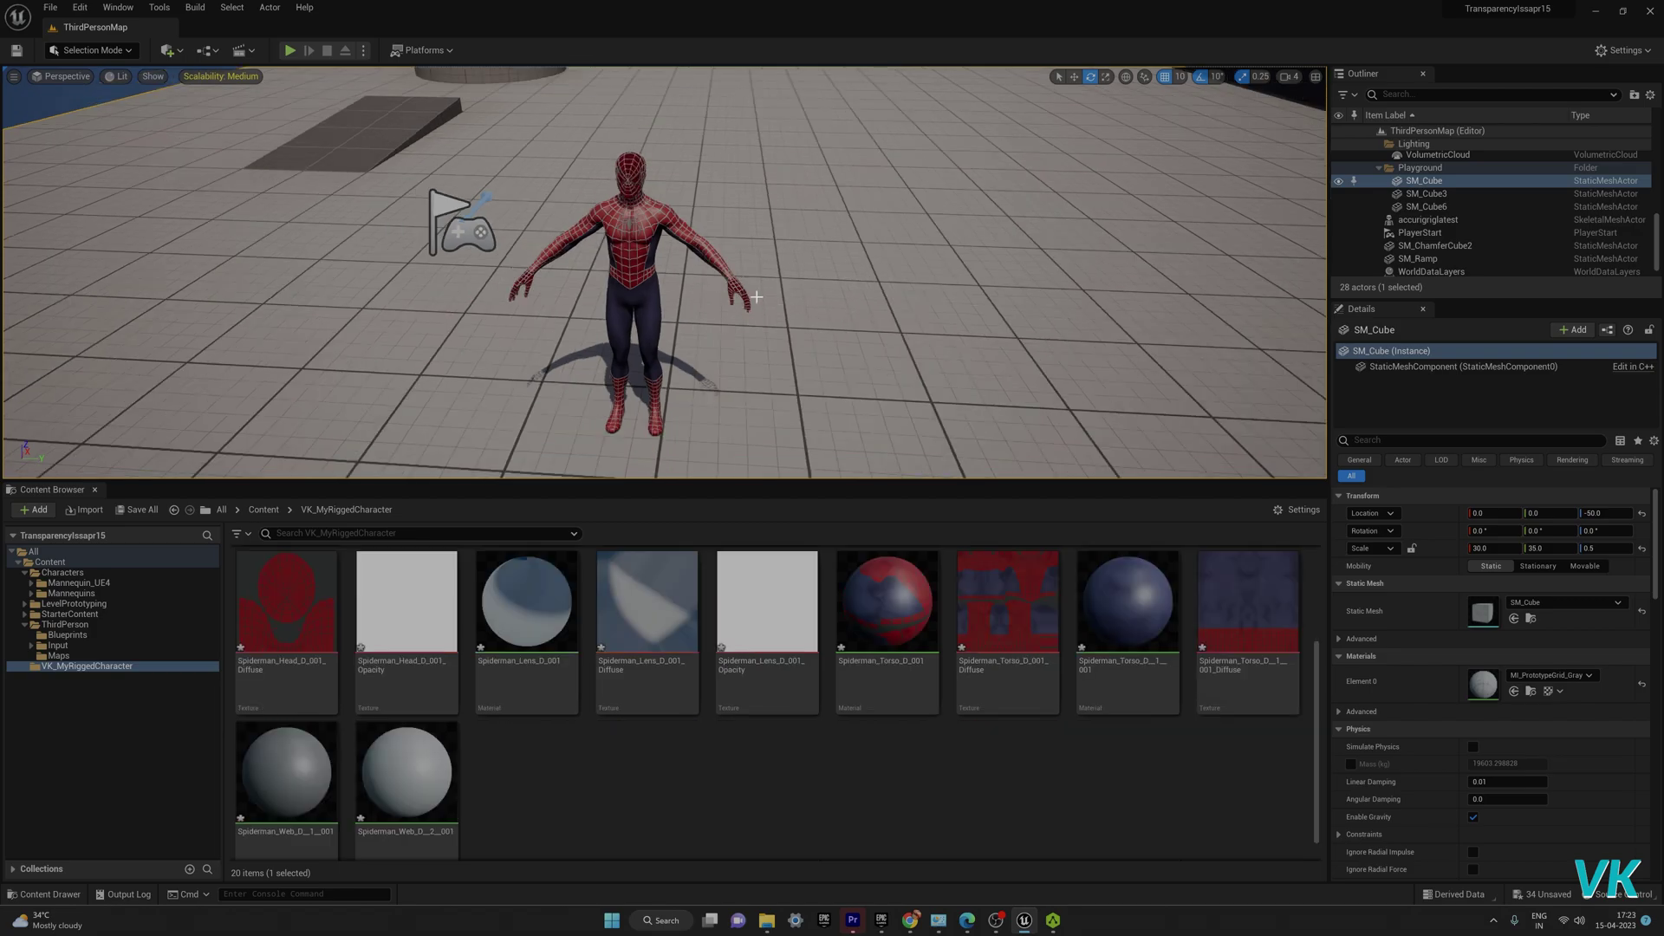
scroll(754, 296, "up", 2)
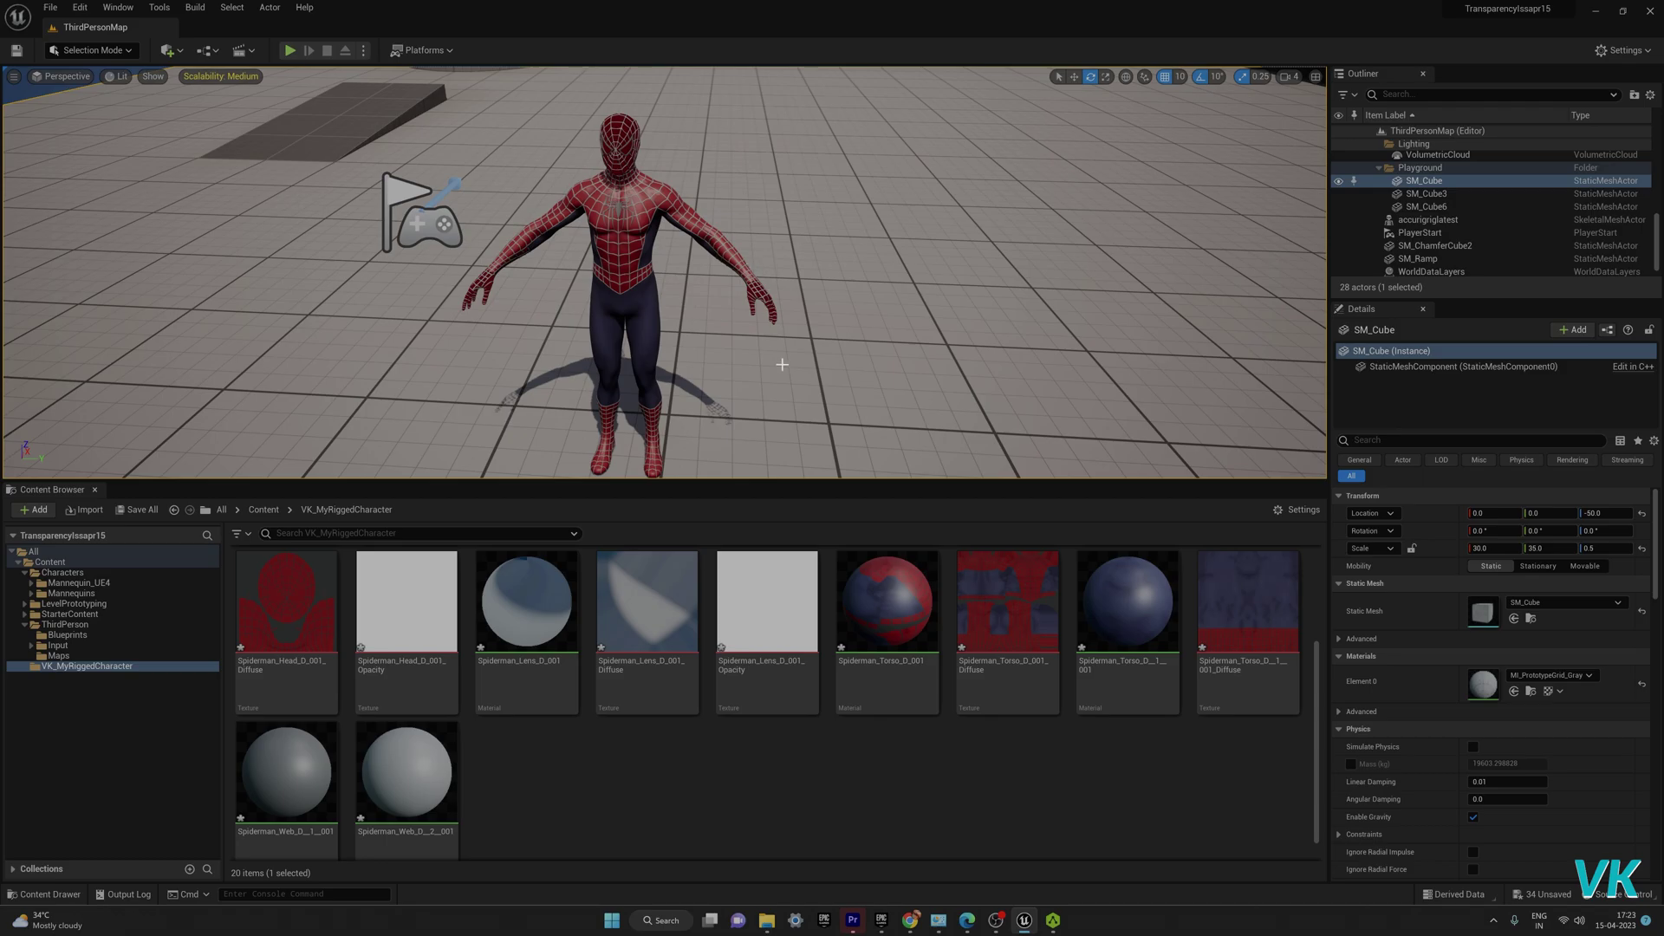
Step: Open the textures folder inside 2004-spiderman-sam-raimi.zip in the animation rigs folder and show its files as large icons
mouse_move(766, 925)
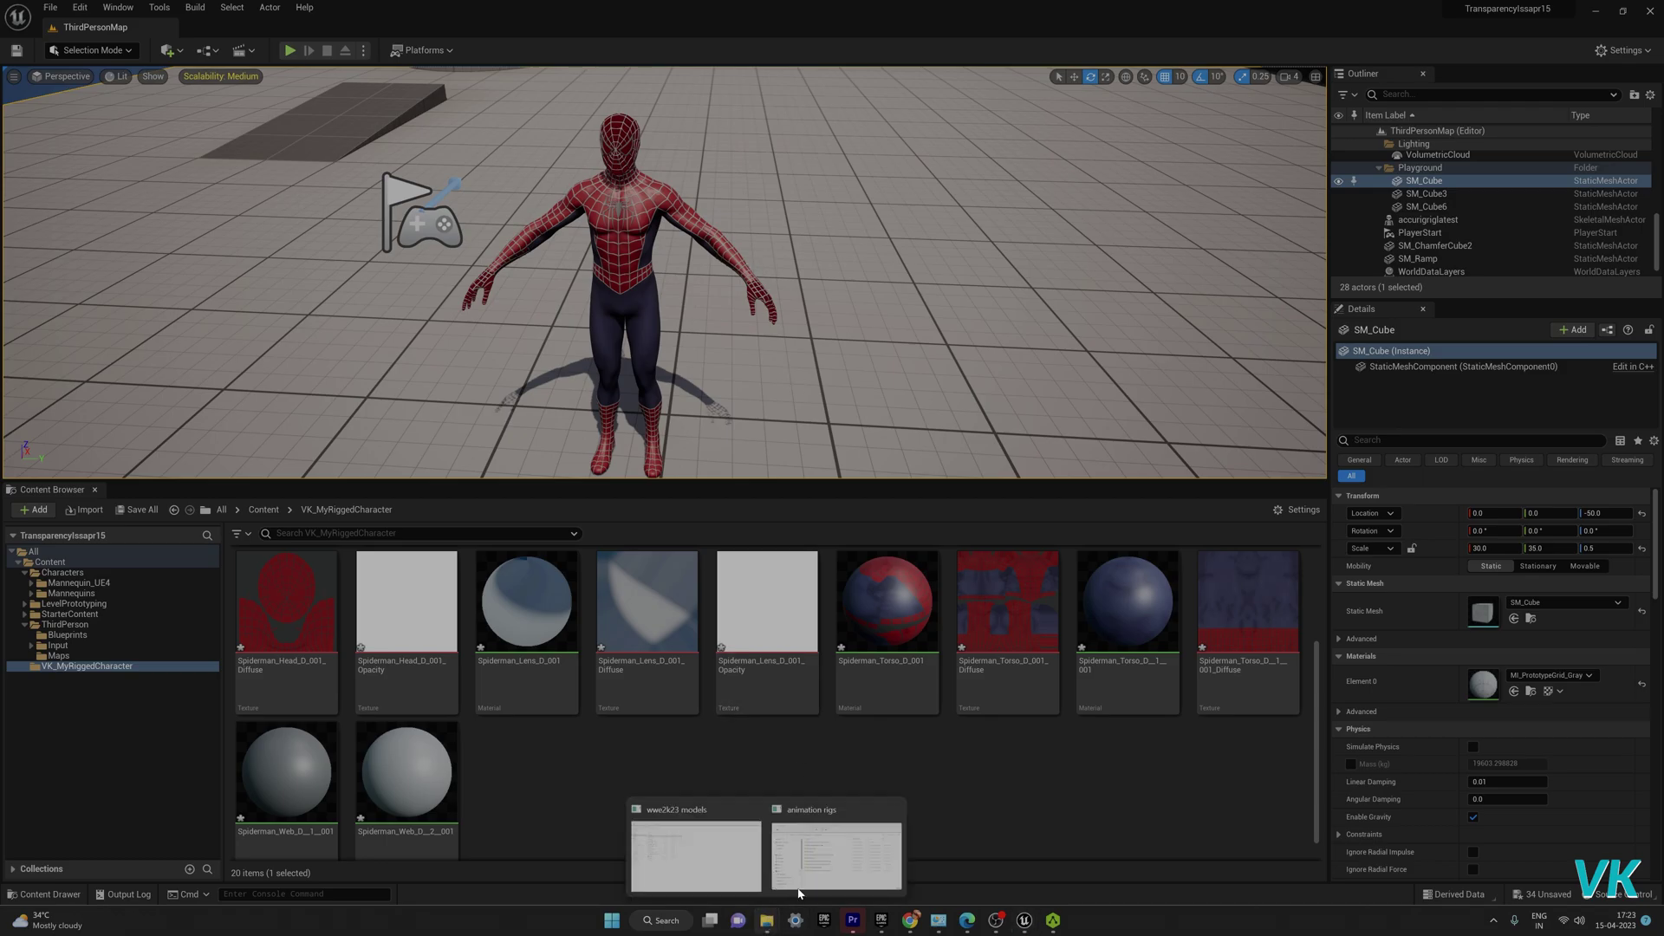
left_click(823, 849)
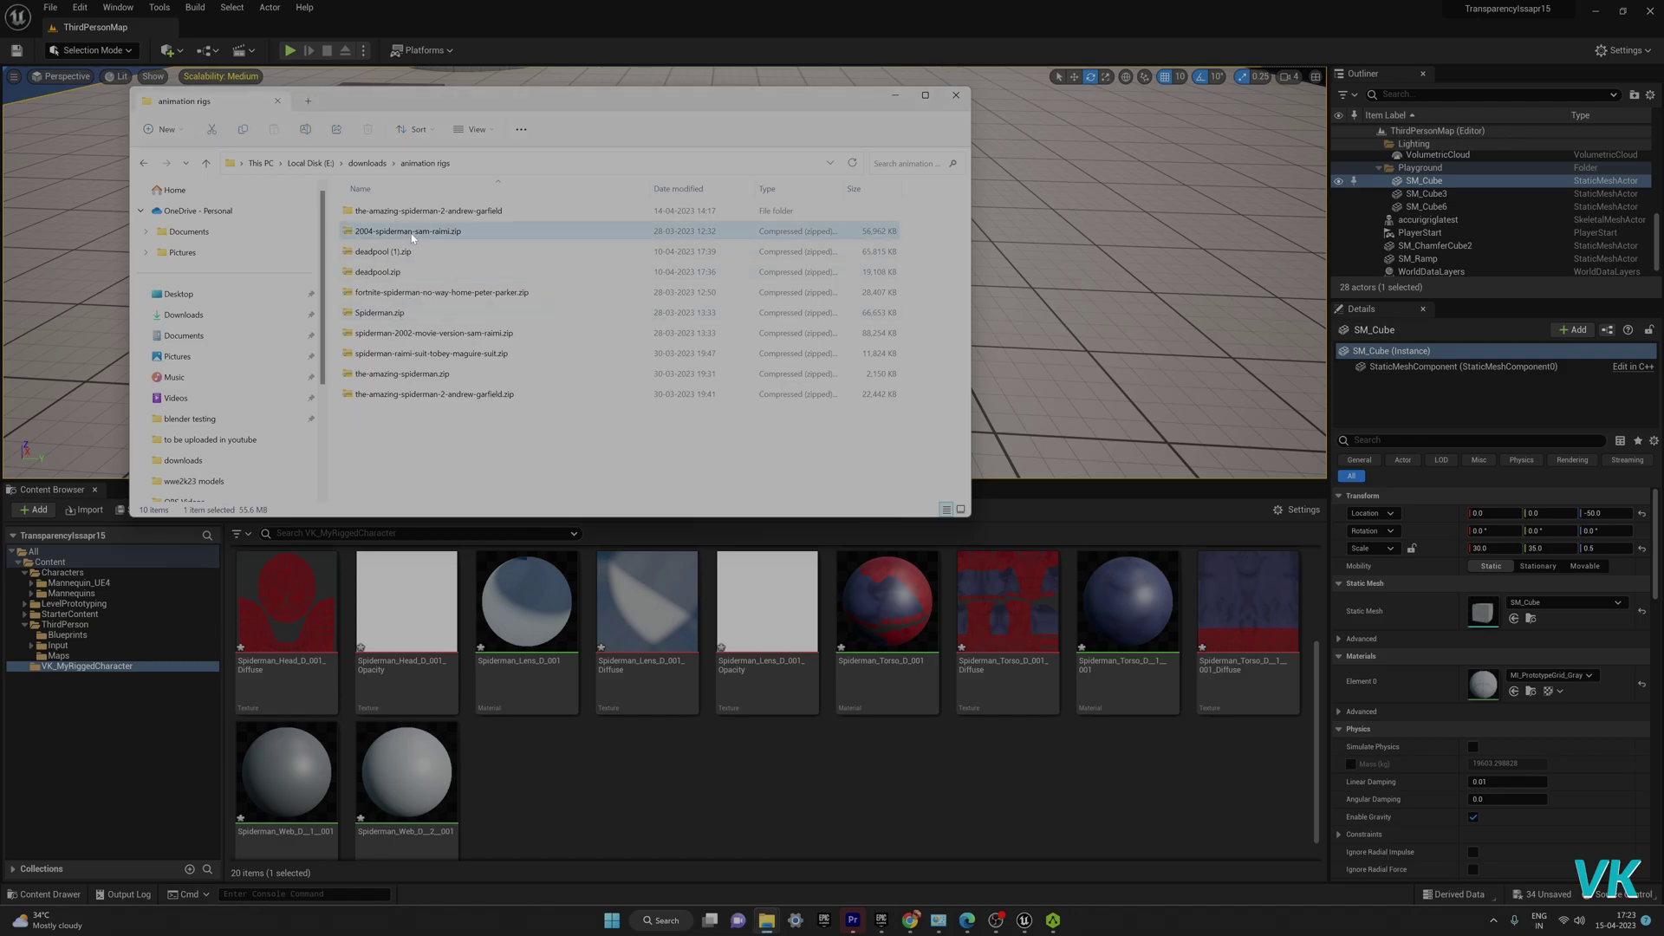
double_click(384, 232)
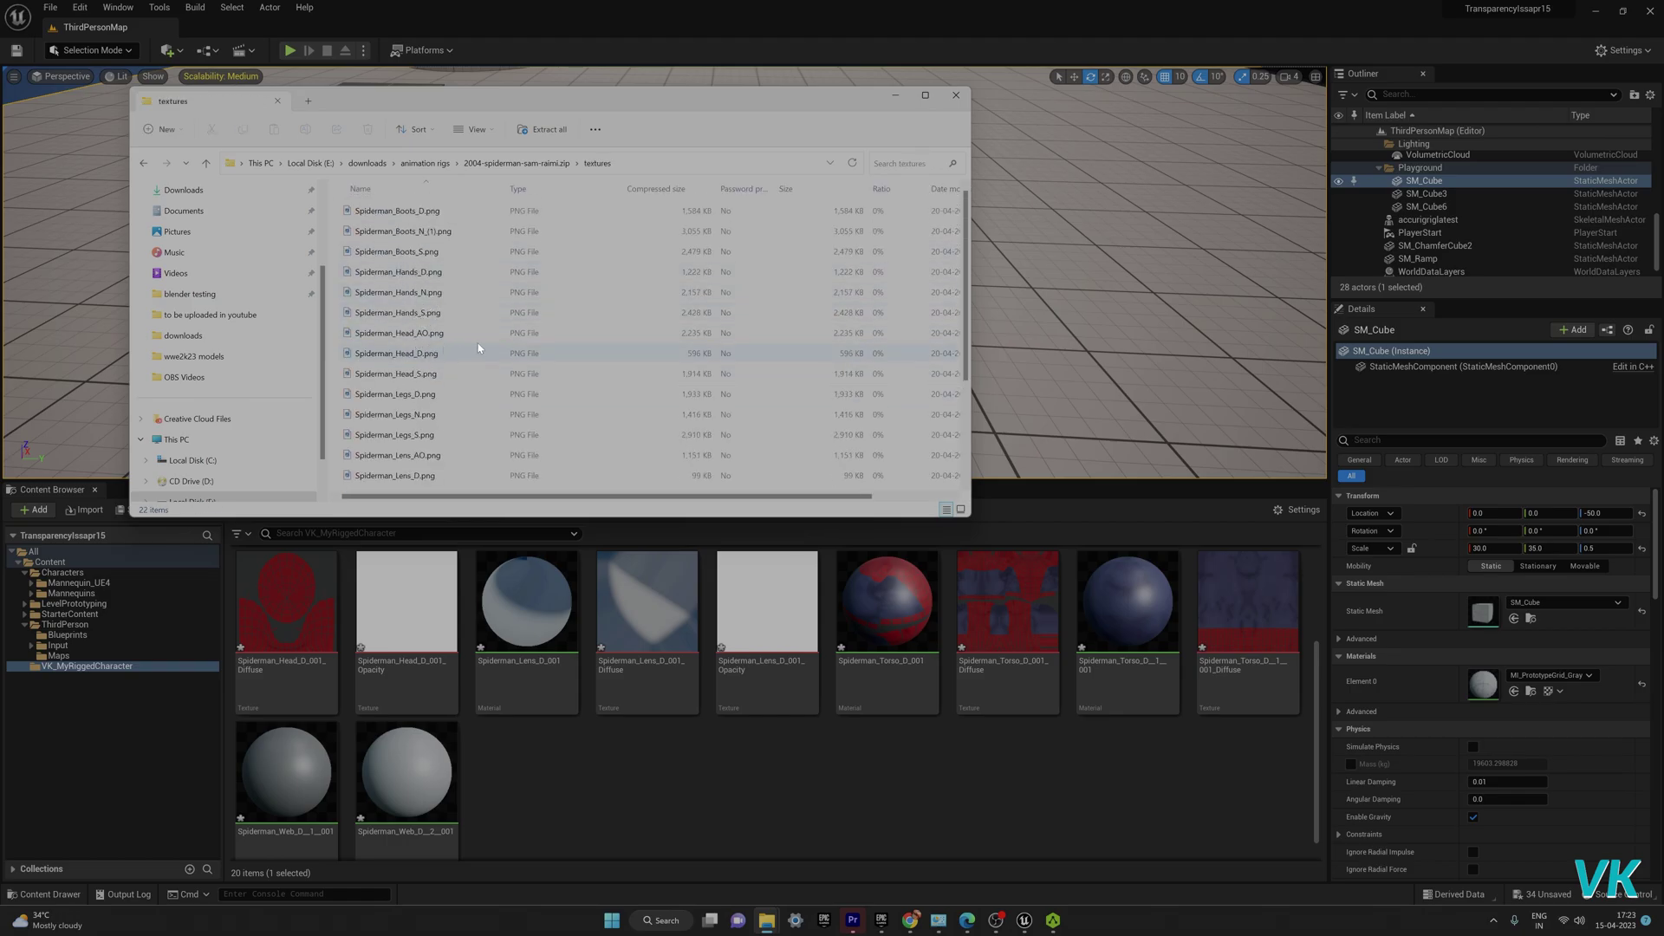
scroll(415, 280, "up", 4, "ctrl")
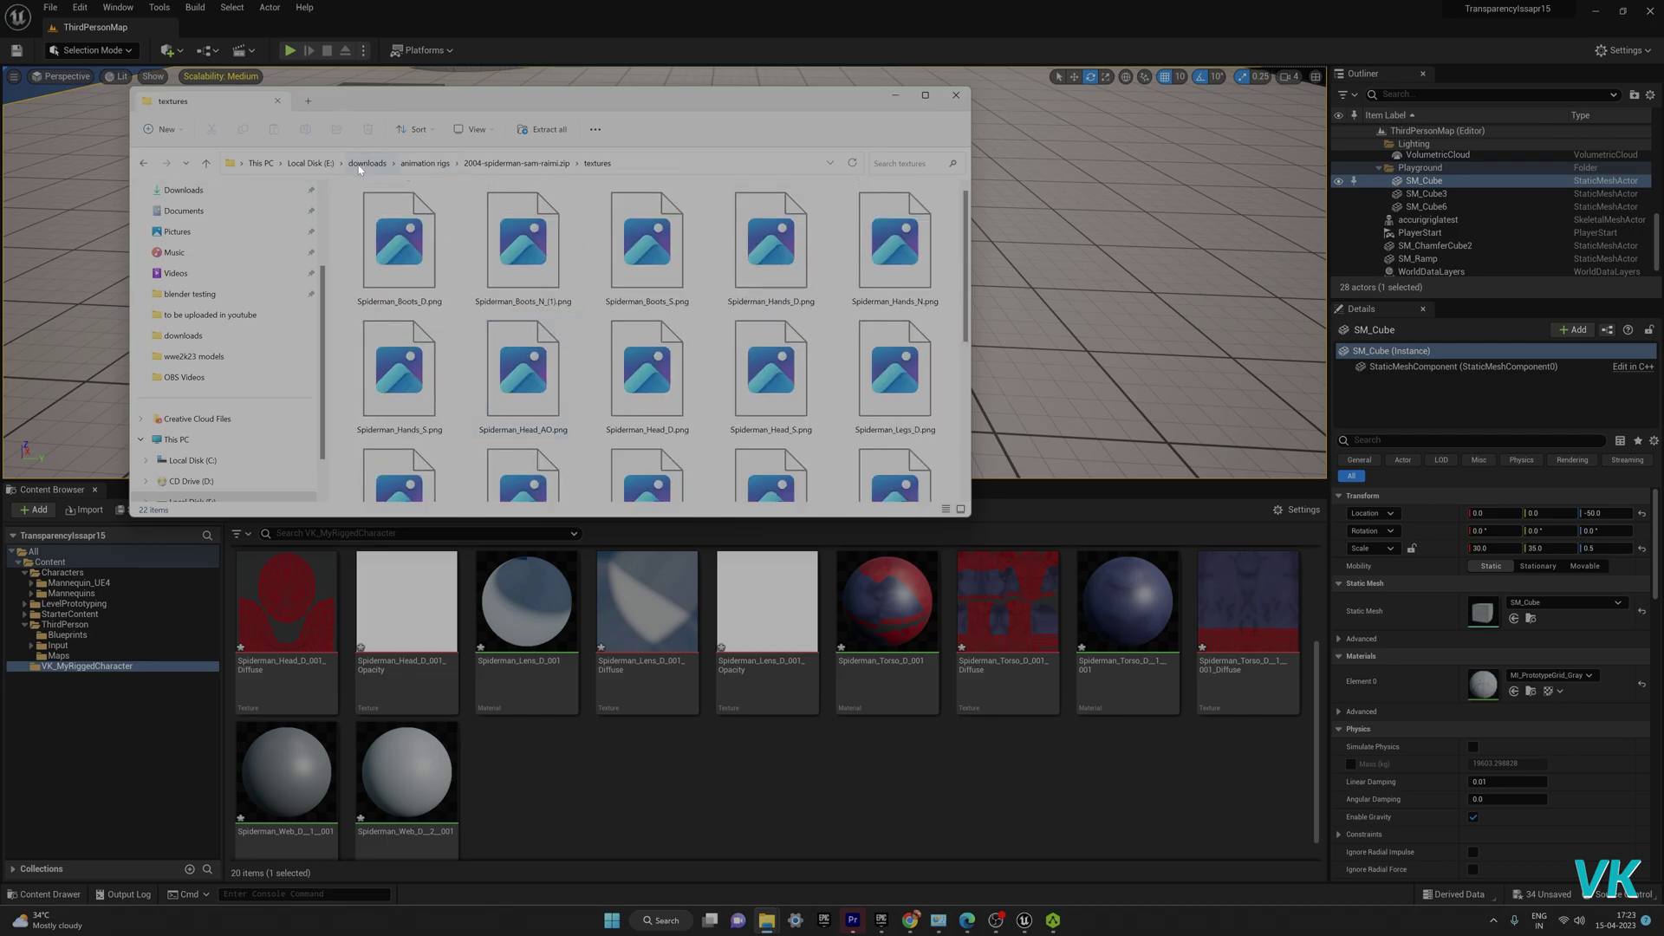
Step: Open the textures folder of the extracted 2004-spiderman-sam-raimi folder in E: downloads and move its window above the content assets
left_click(425, 164)
double_click(407, 231)
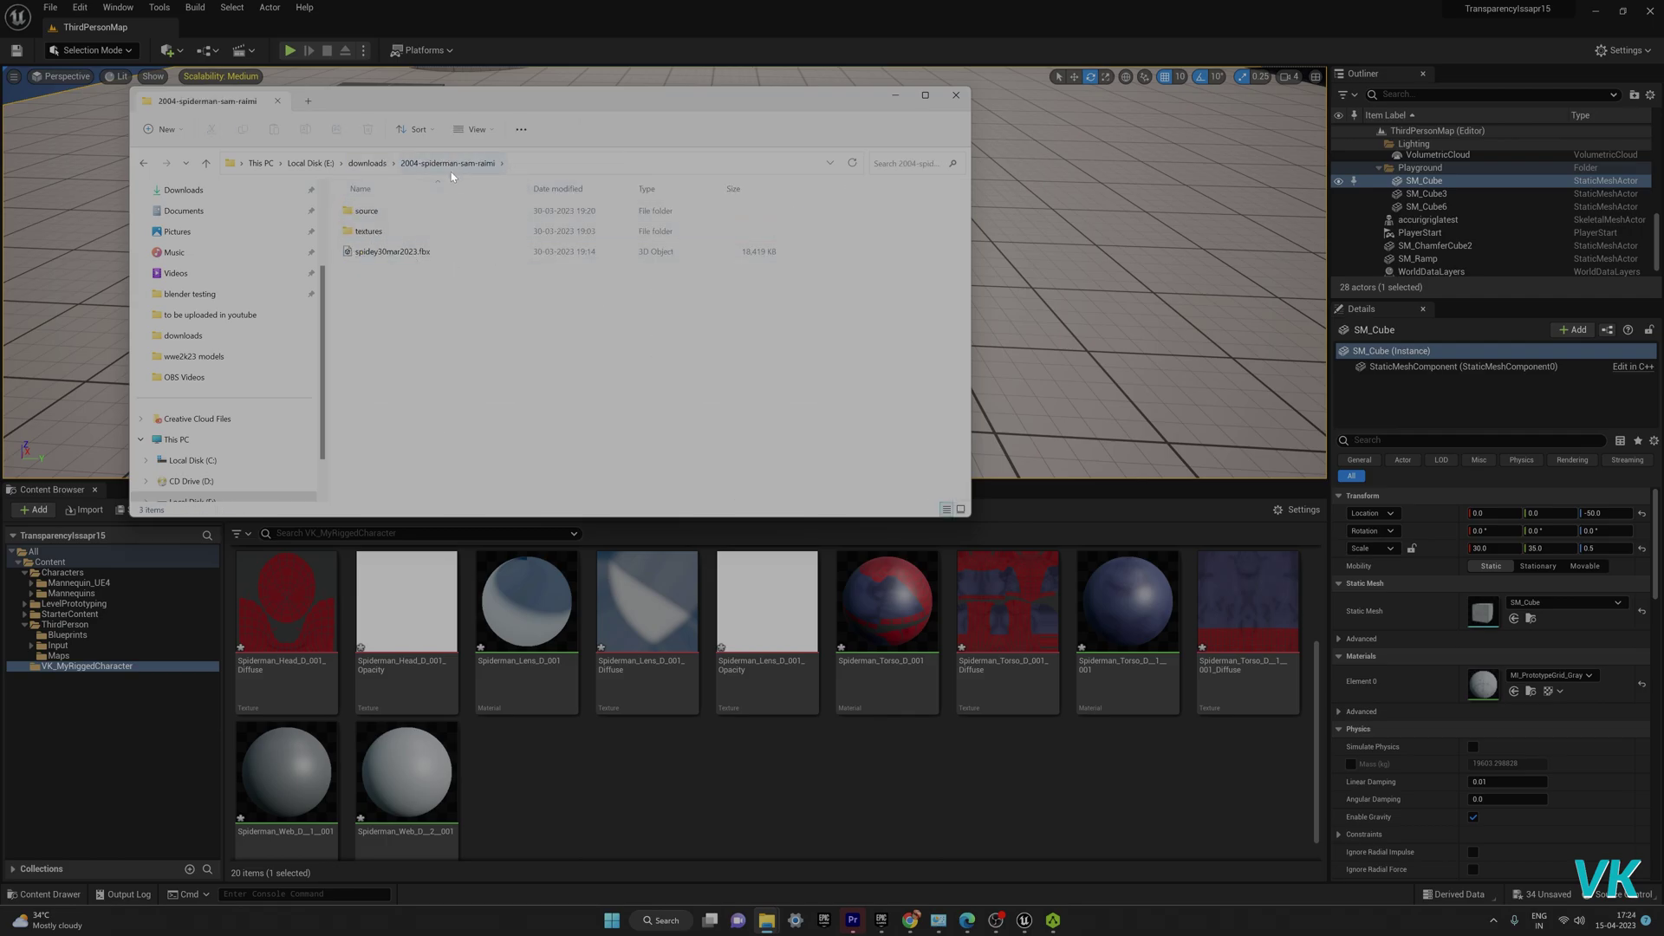
left_click_drag(498, 108, 712, 270)
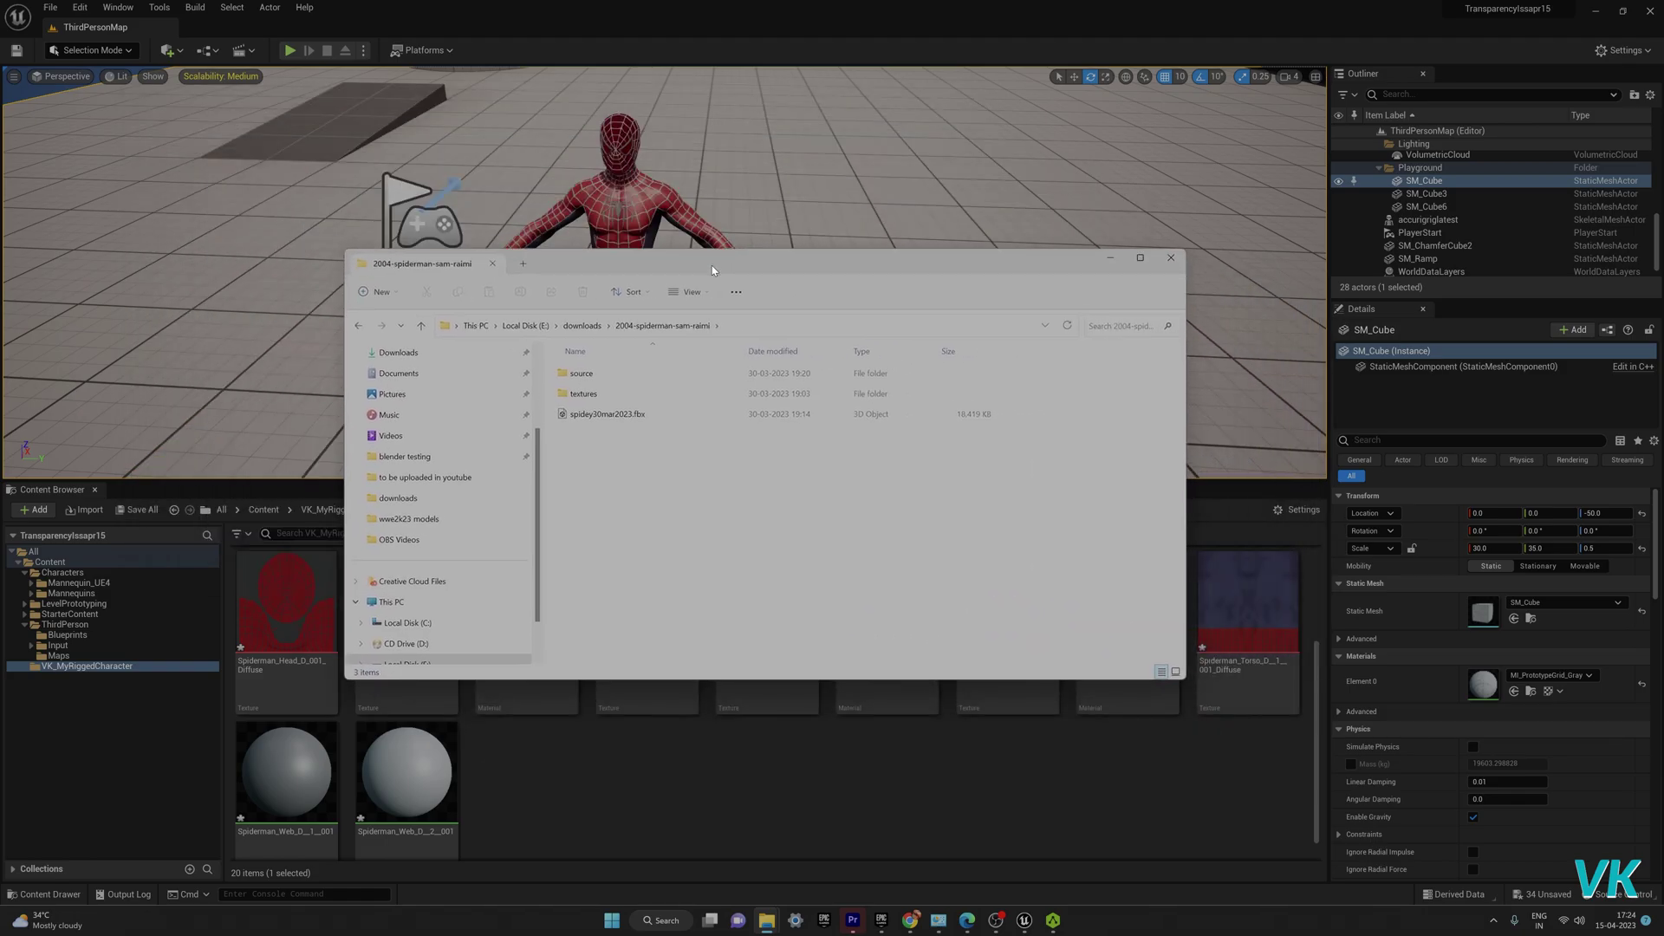
left_click(588, 396)
double_click(587, 395)
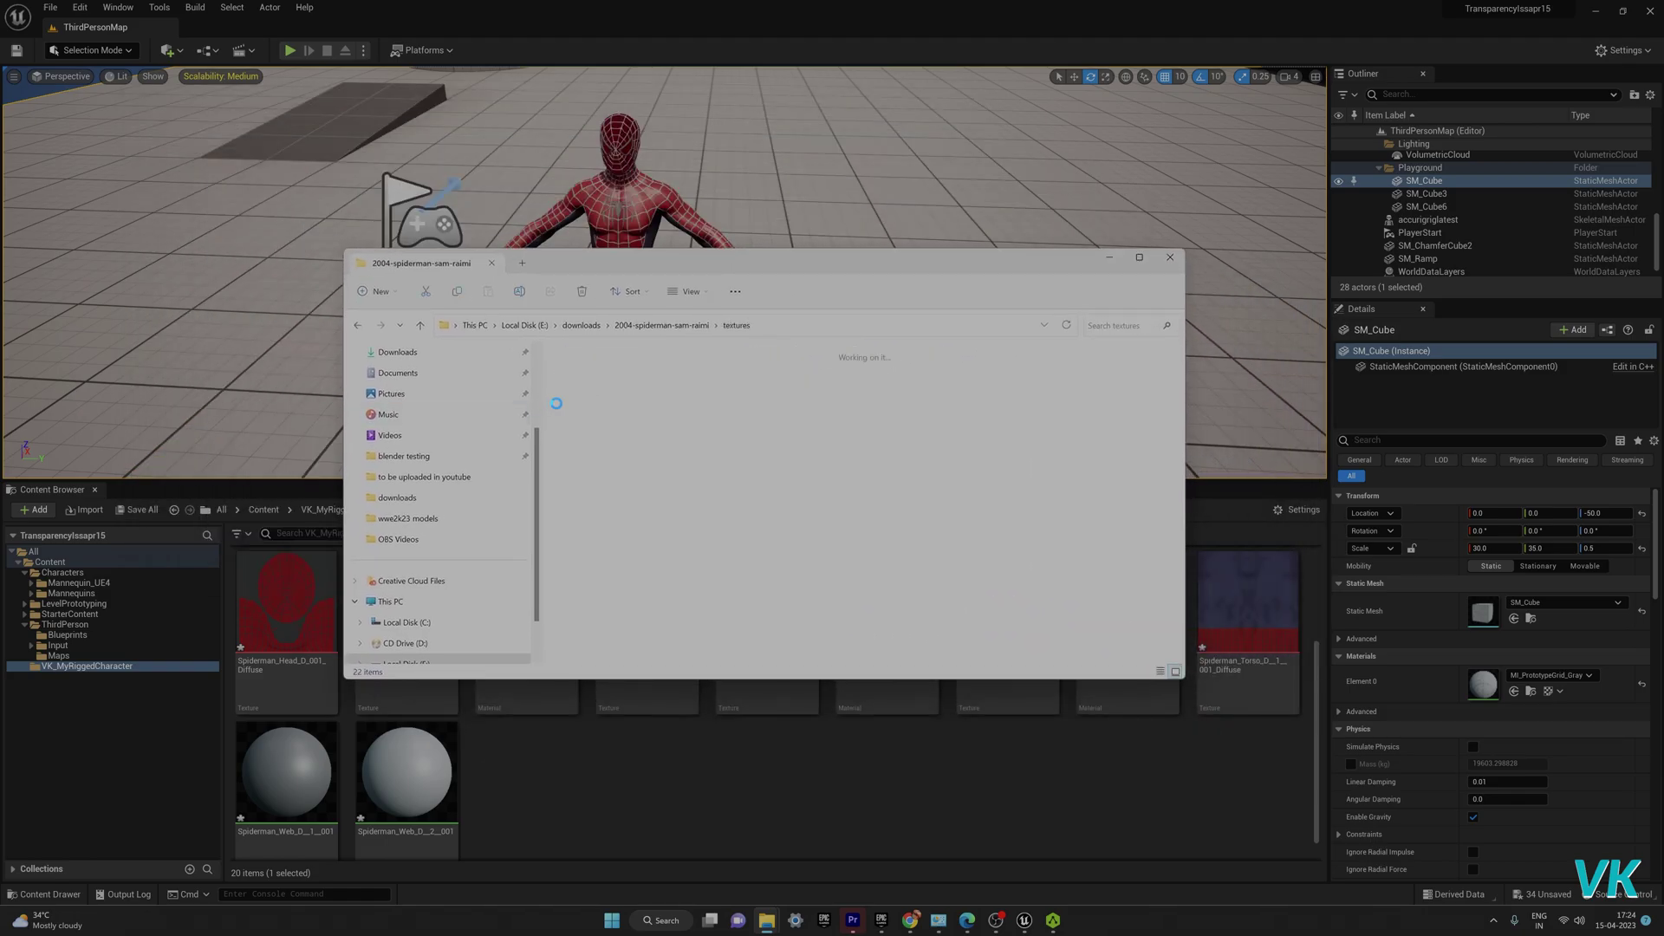
left_click_drag(715, 267, 603, 199)
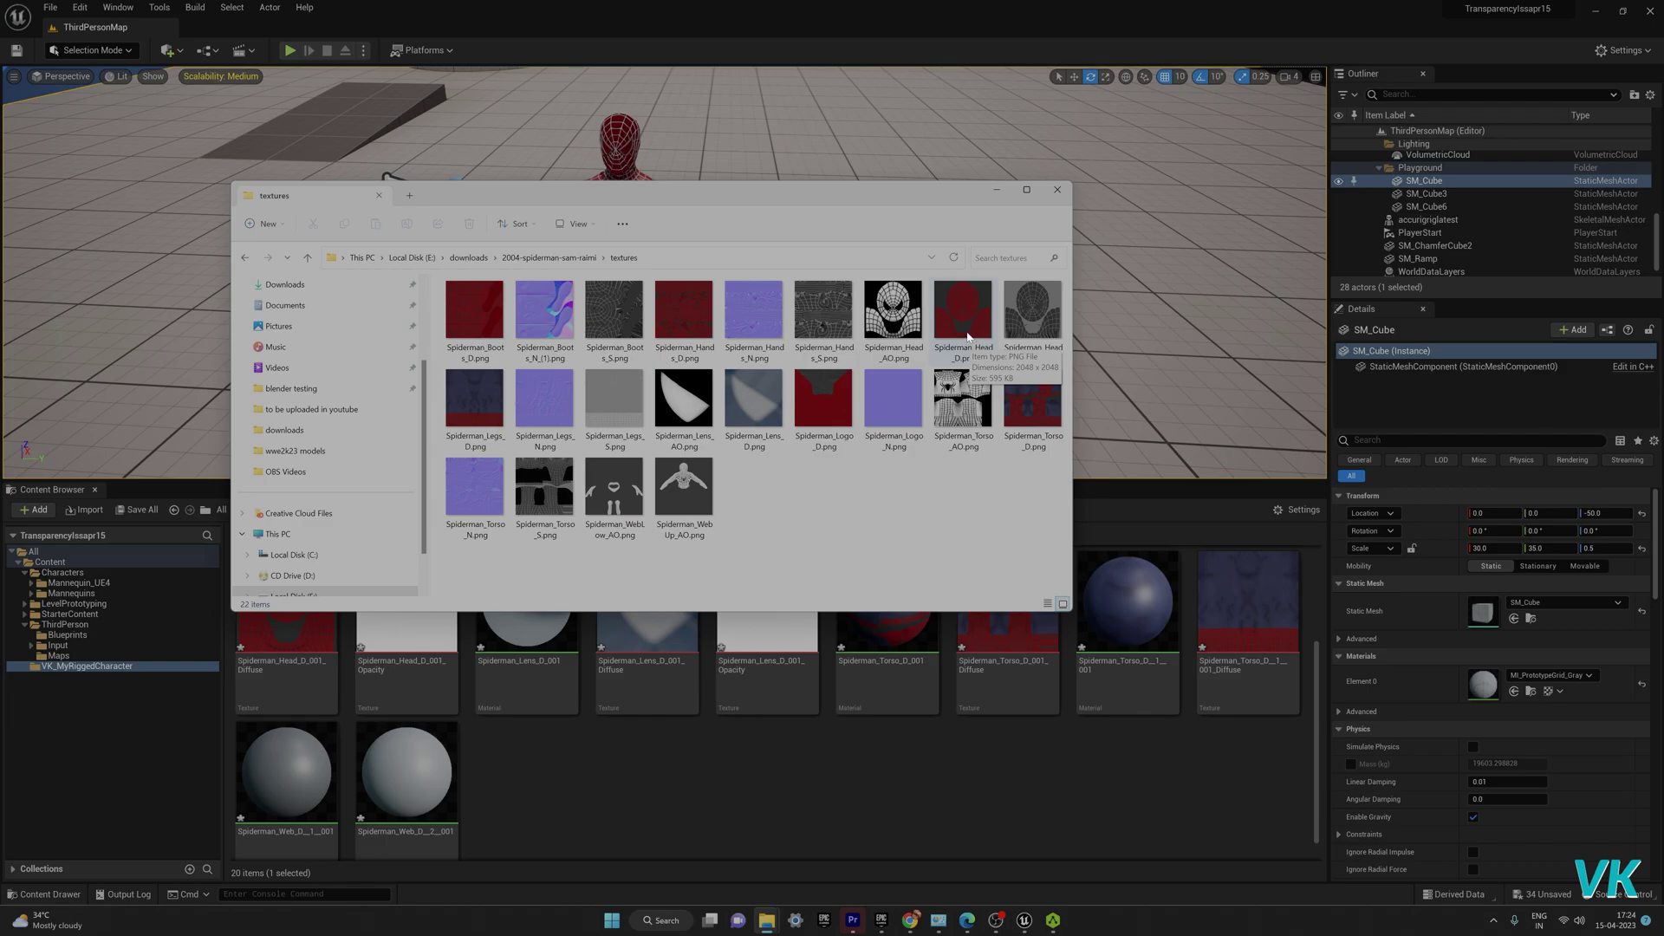
Step: Import Spiderman_Head_D.png into the VK_MyRiggedCharacter folder and select the new texture asset
left_click_drag(963, 327, 789, 782)
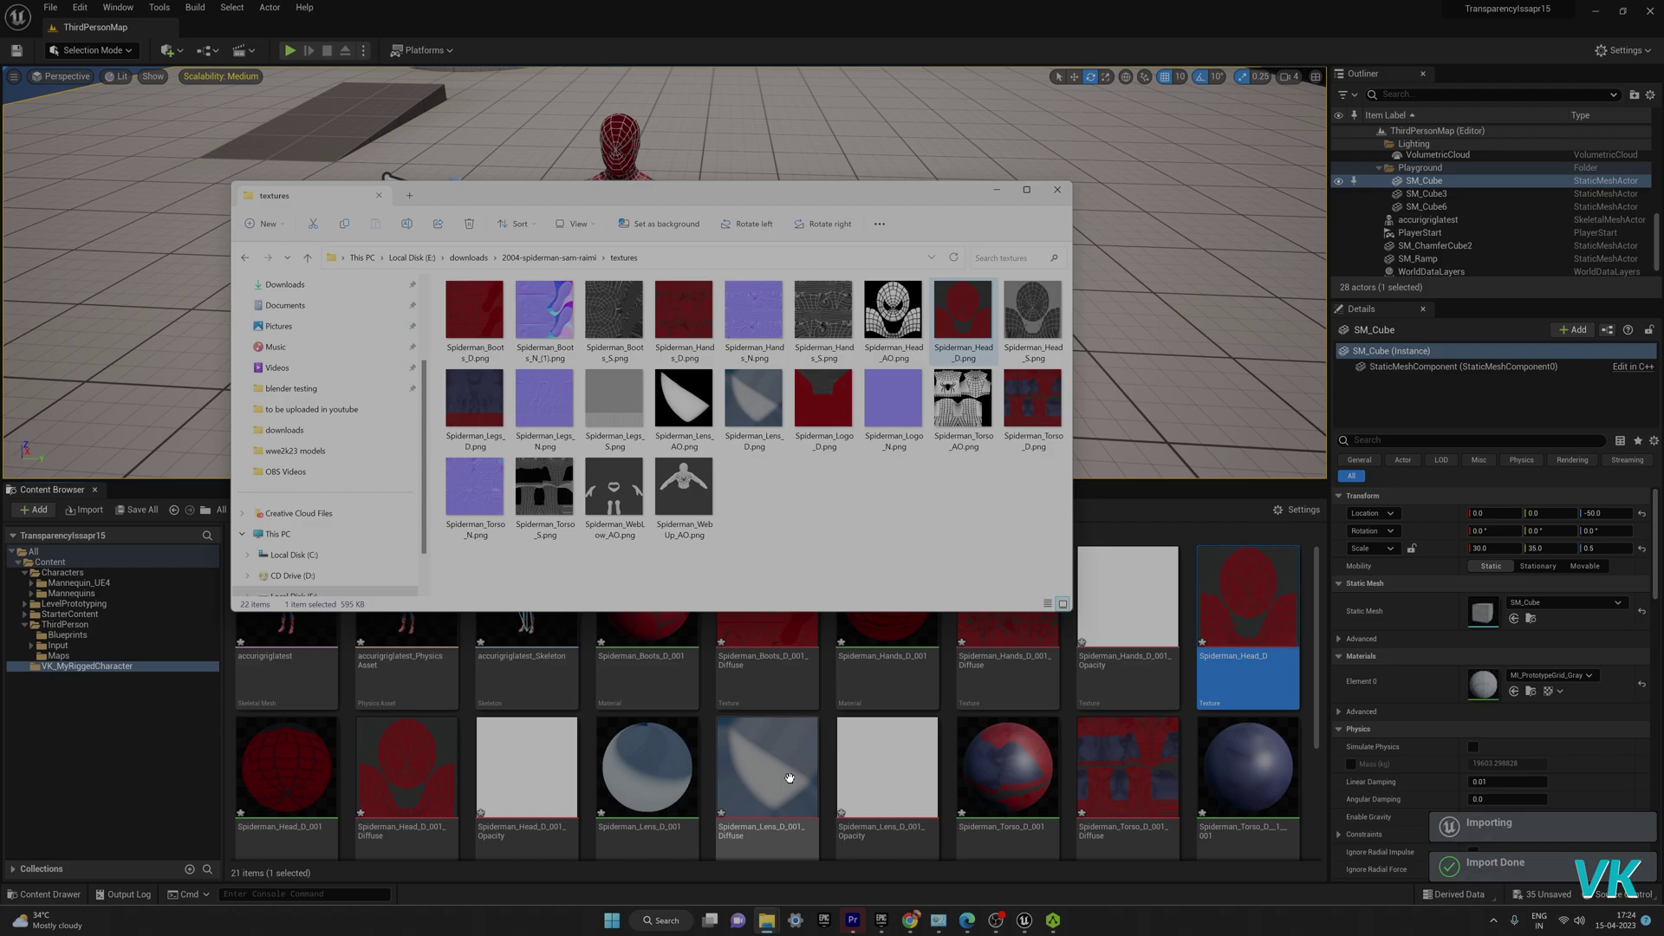
scroll(790, 778, "down", 5)
scroll(792, 781, "up", 4)
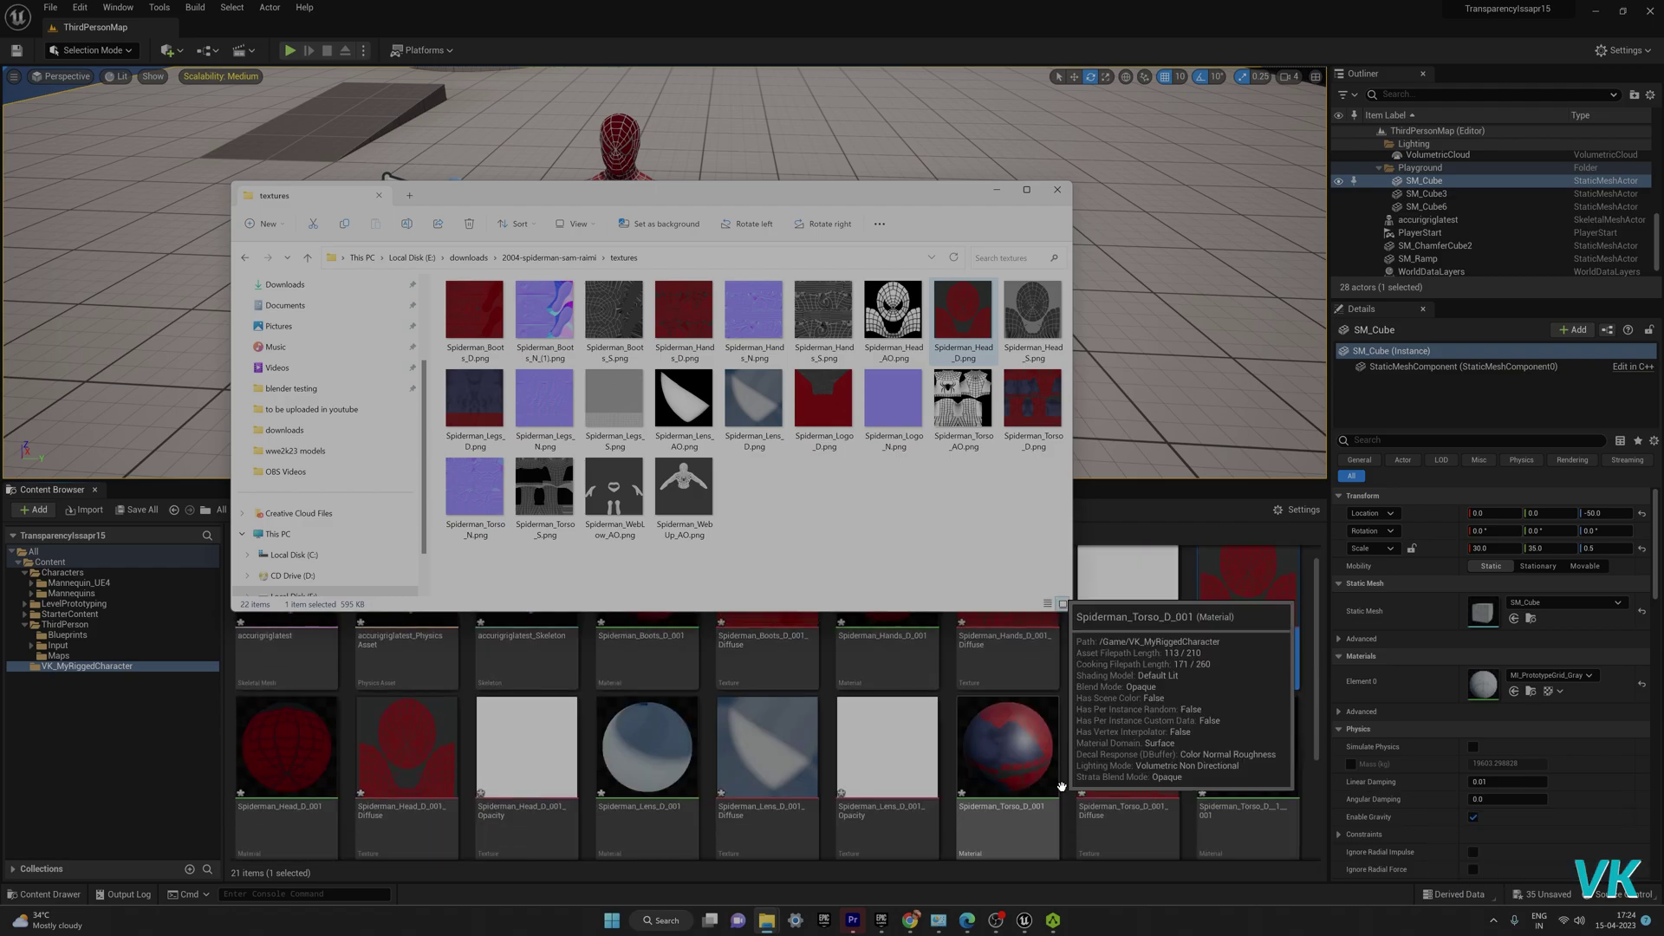
scroll(1060, 785, "up", 1)
left_click_drag(774, 198, 1104, 130)
left_click(1262, 627)
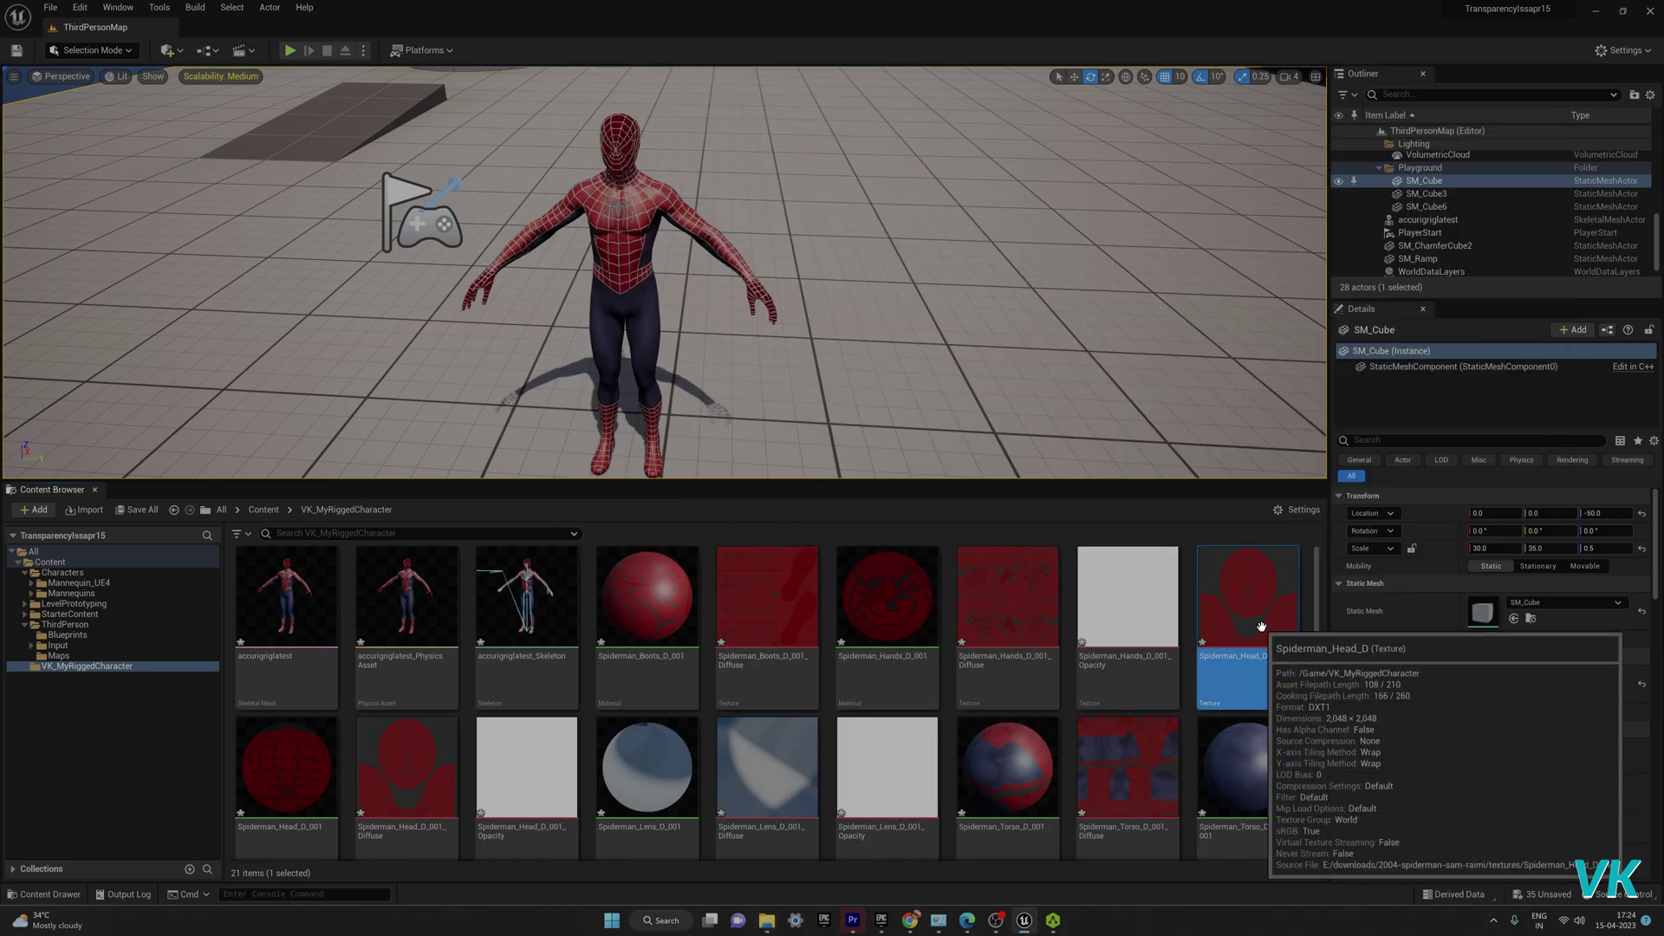
Step: Delete the Spiderman_Head_D texture and force-delete the Spiderman_Head_D_001_Diffuse texture from the VK_MyRiggedCharacter folder
key("Delete")
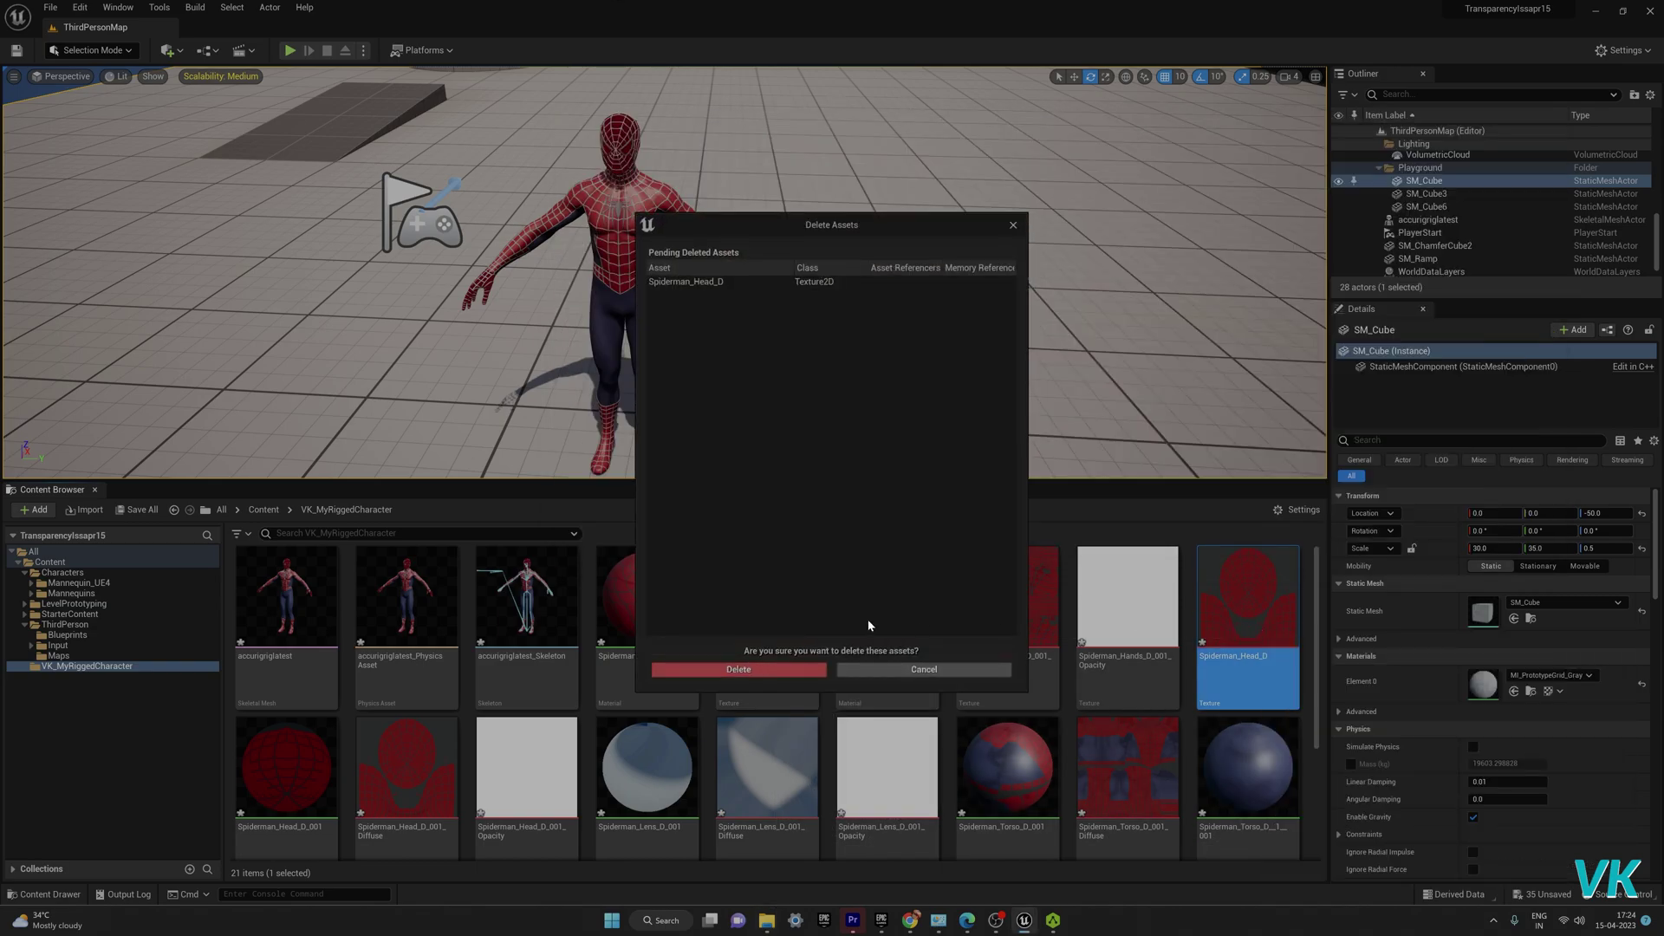
left_click(780, 670)
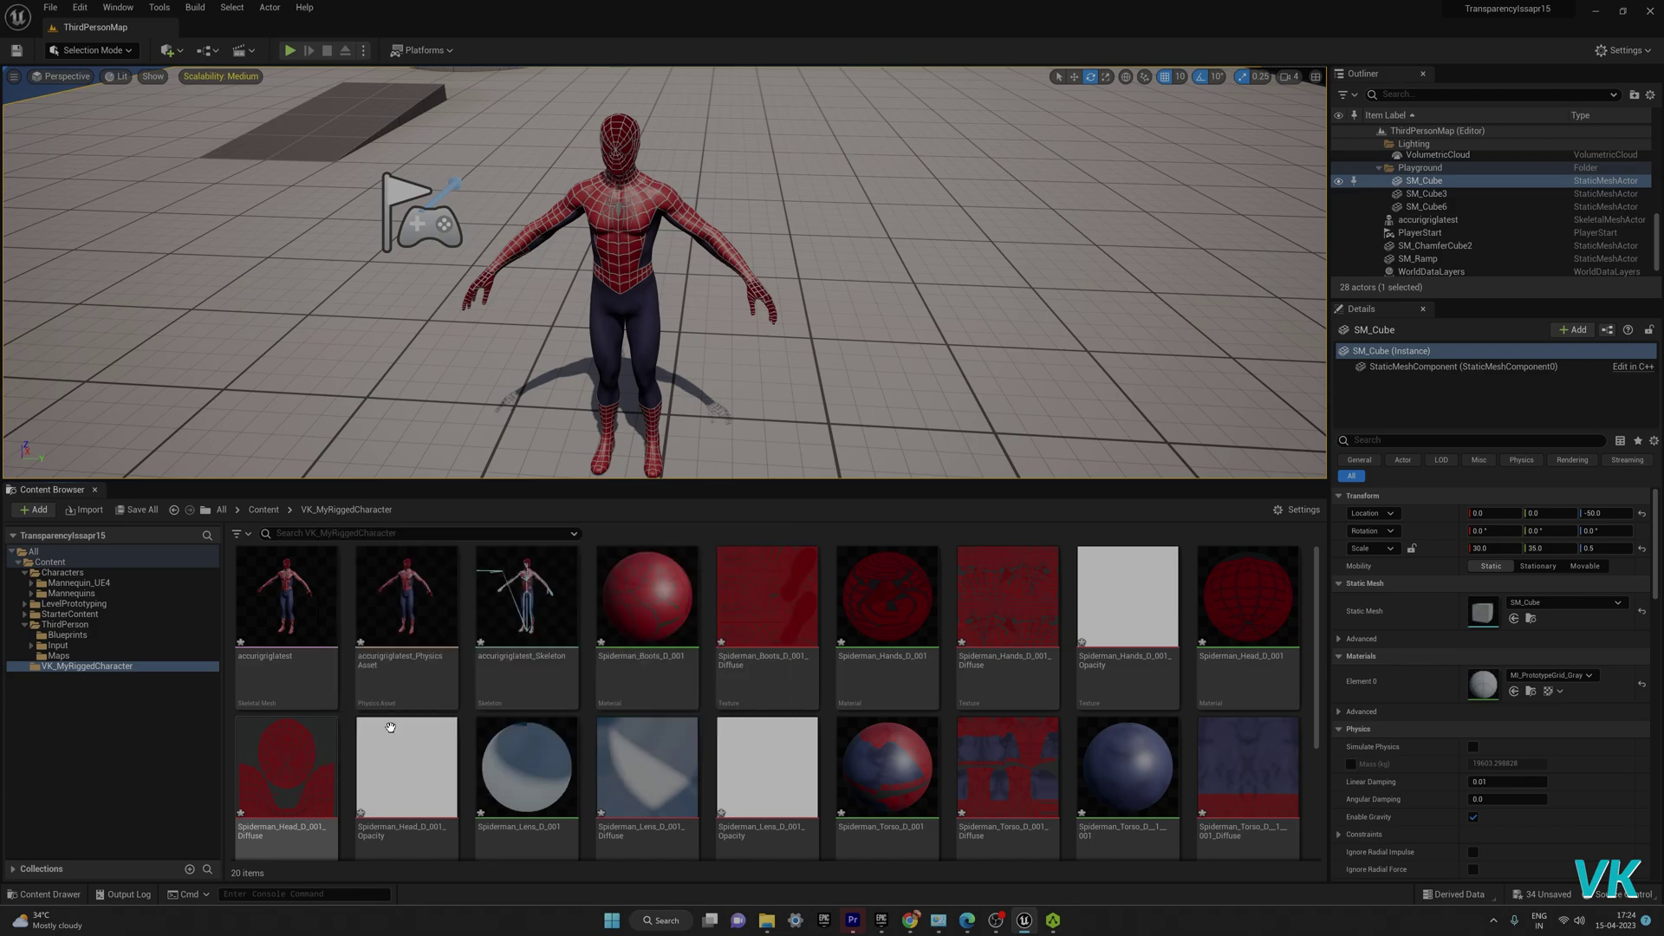
left_click(282, 772)
key("Delete")
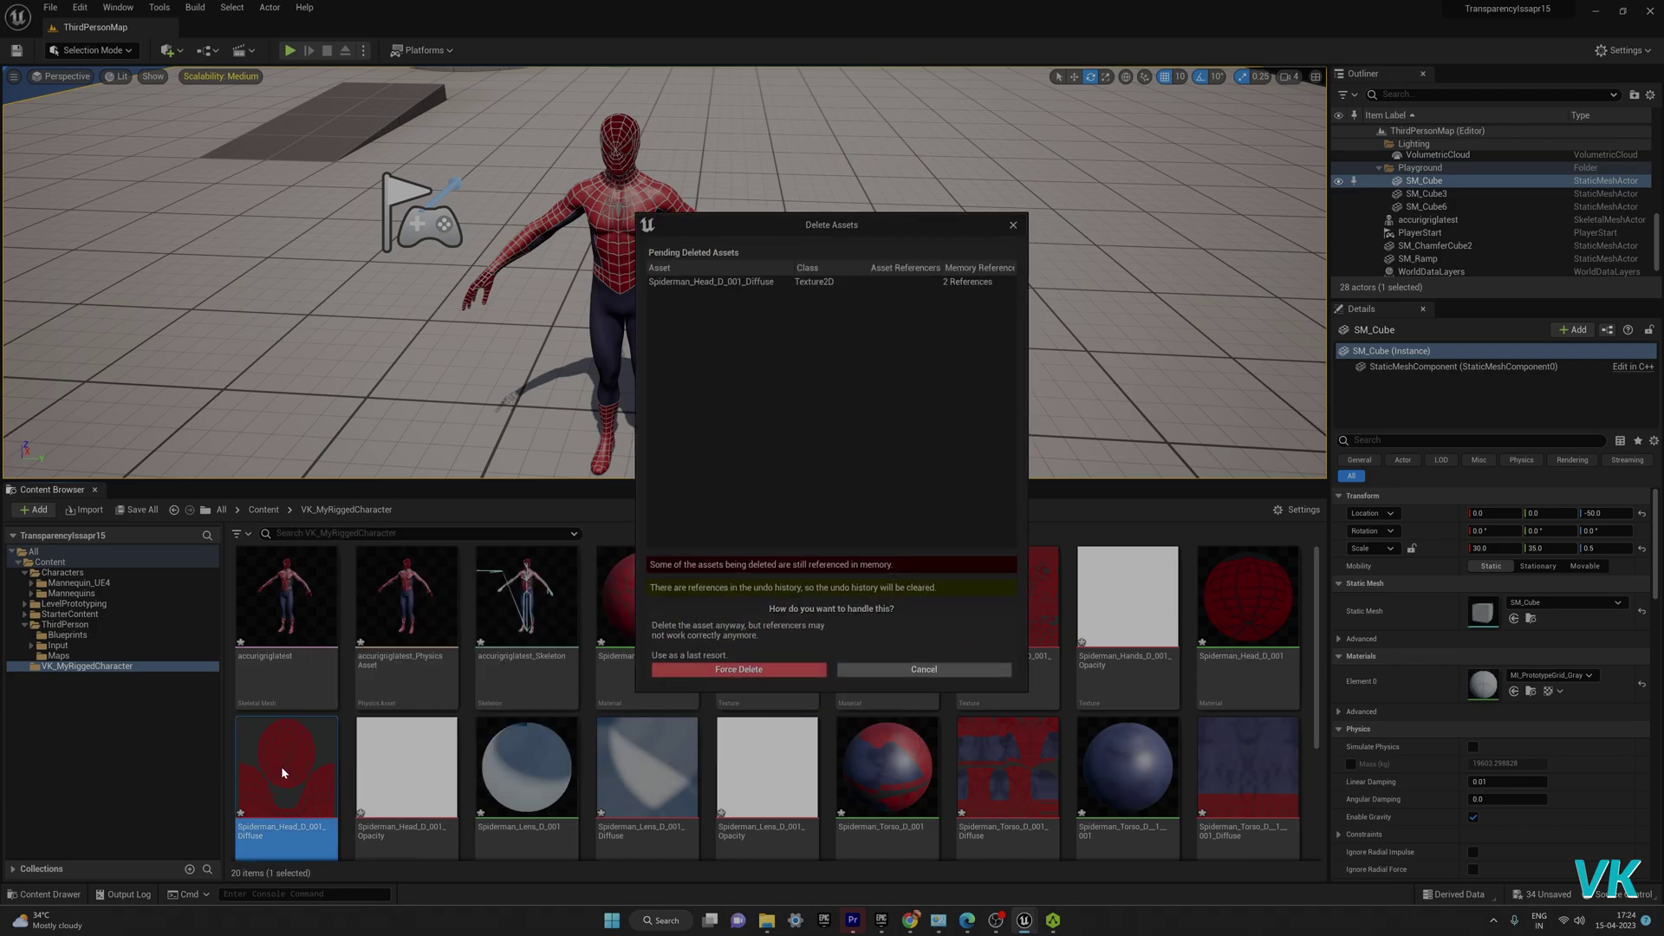
left_click(723, 674)
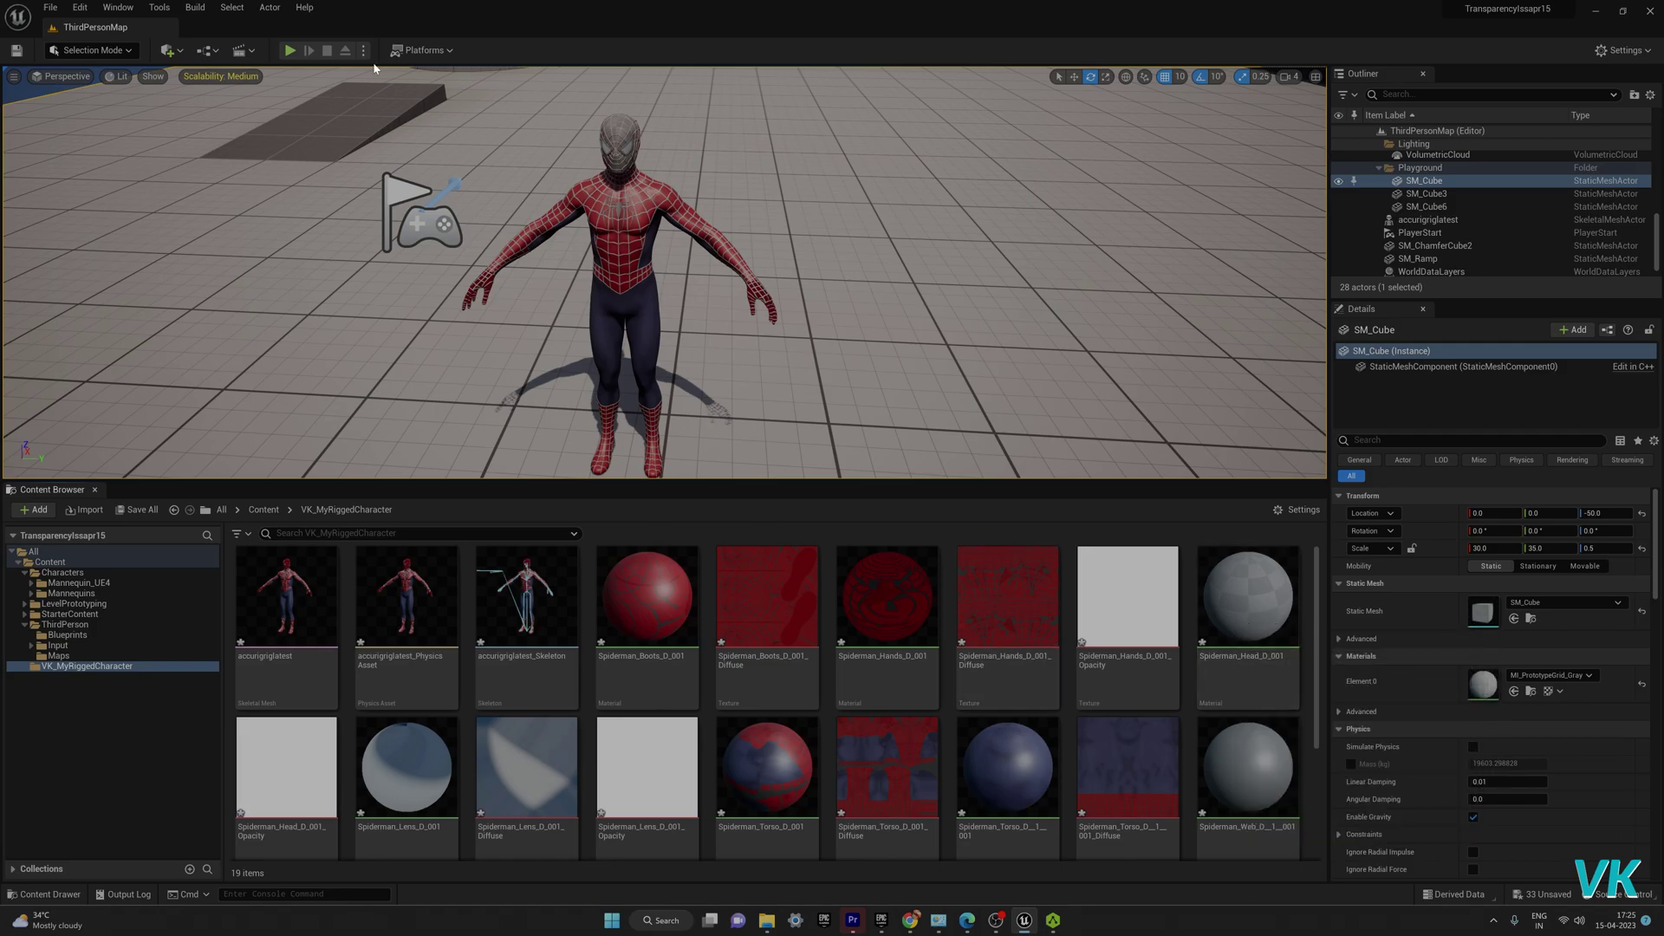
Step: Select the character in the level and delete the Spiderman_Hands_D_001_Diffuse texture asset
mouse_move(893, 258)
right_mouse_down()
mouse_move(912, 255)
mouse_move(894, 258)
right_mouse_up()
left_click(797, 246)
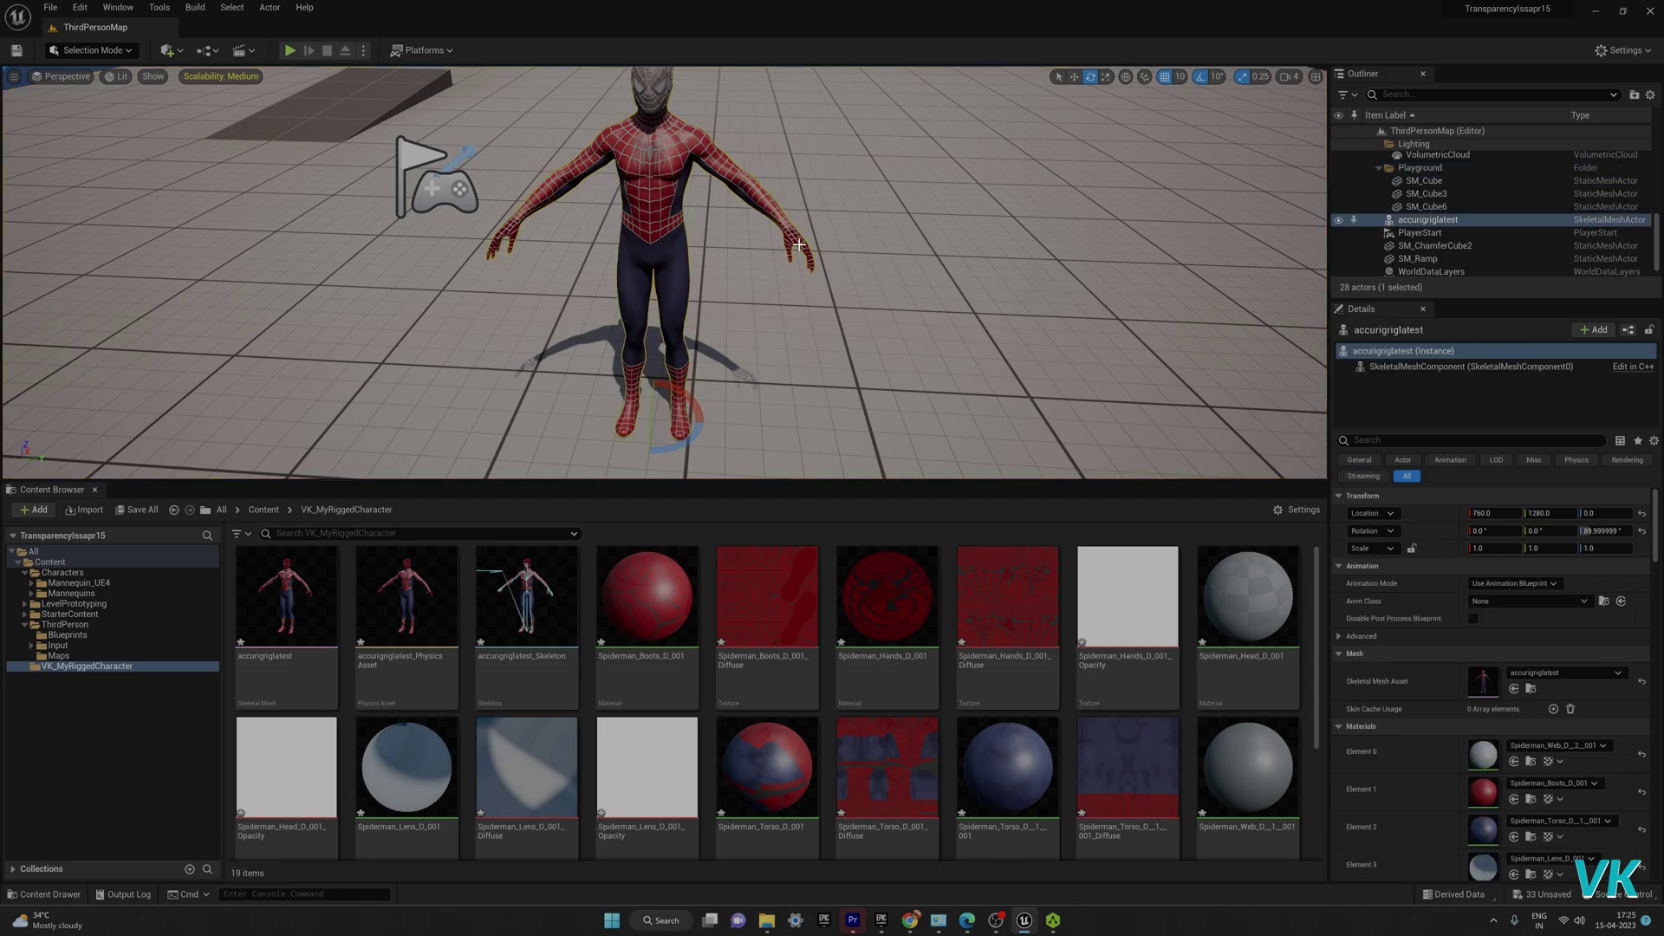
left_click(309, 738)
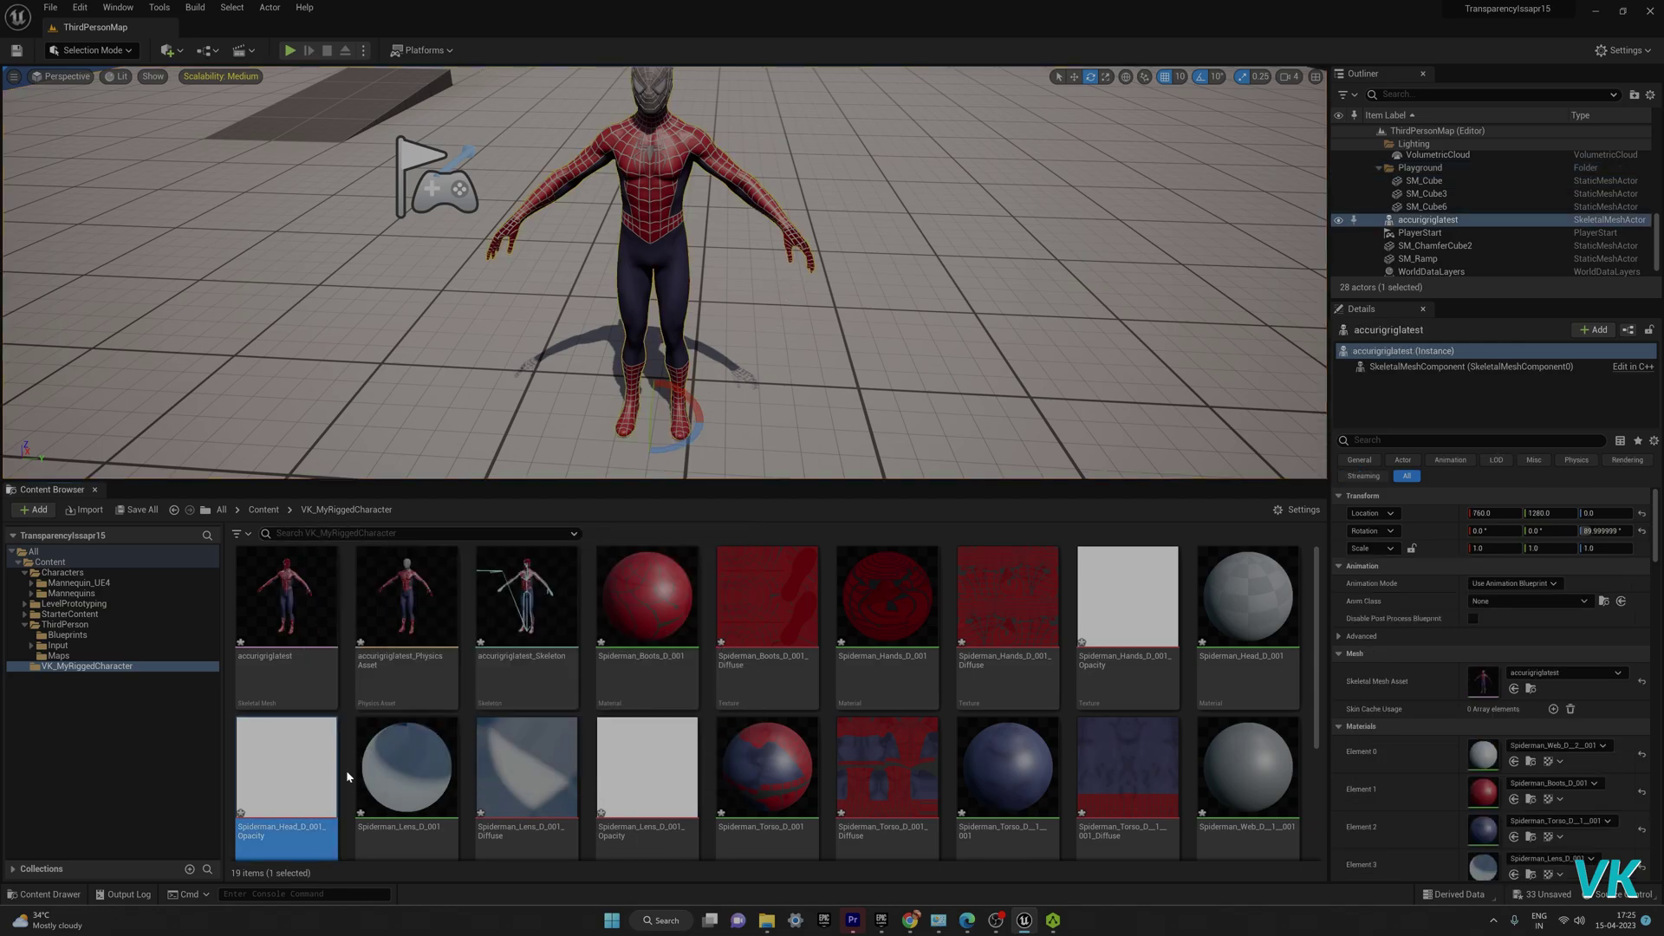
scroll(1006, 658, "up", 1)
left_click(1006, 641)
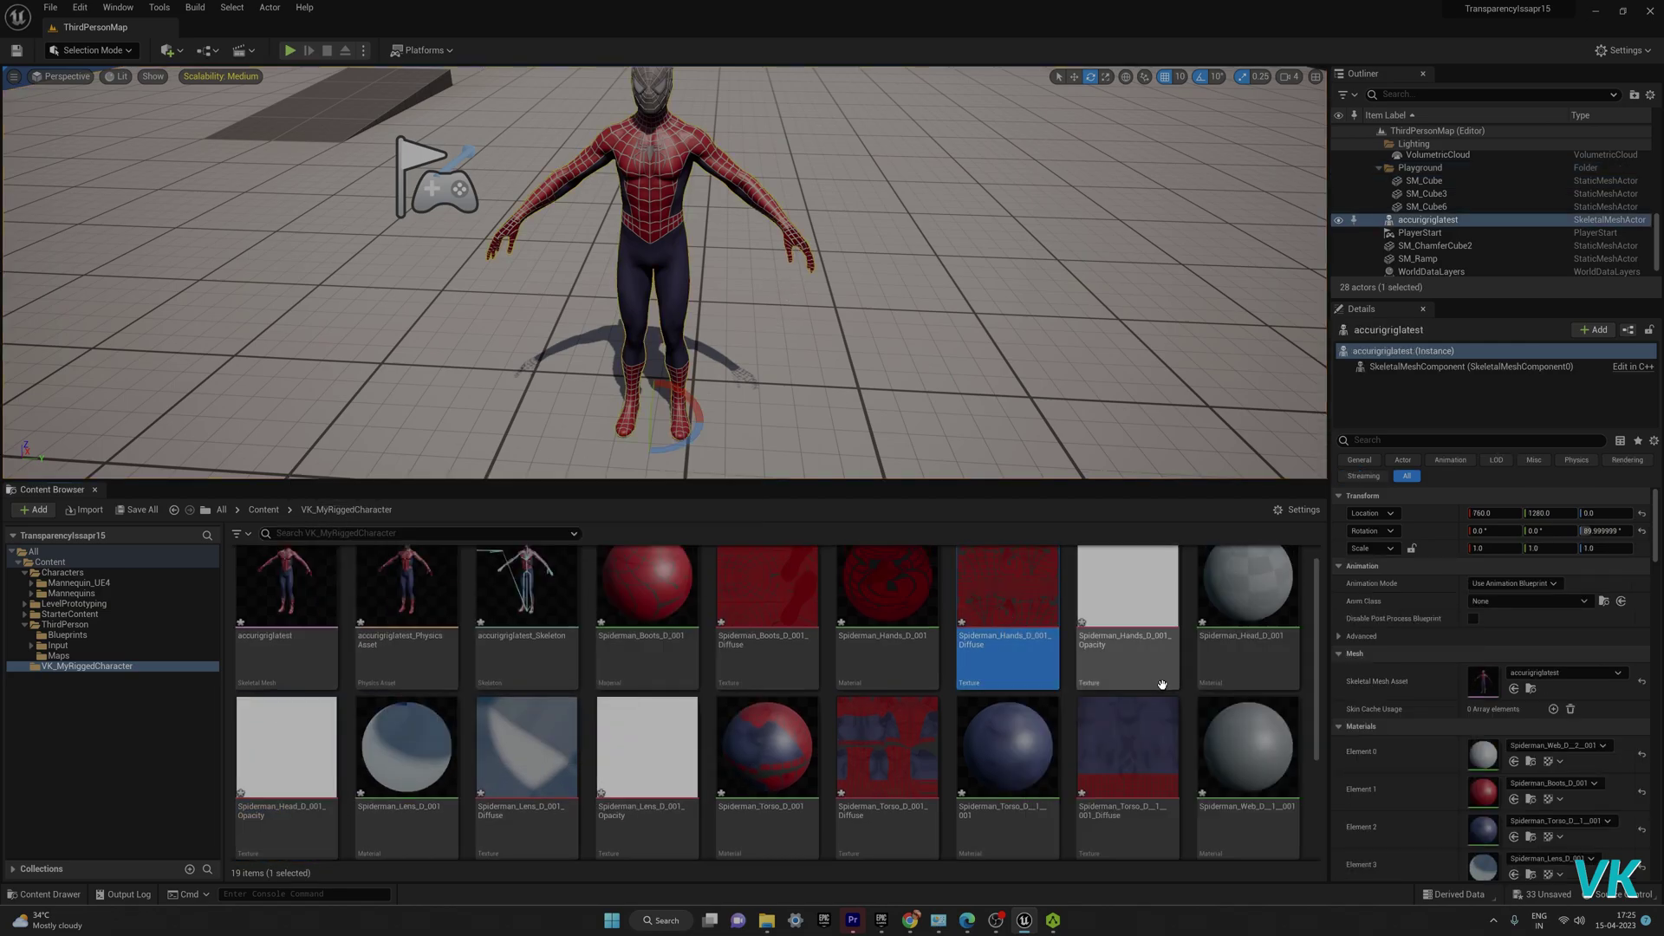
key("Delete")
left_click(780, 670)
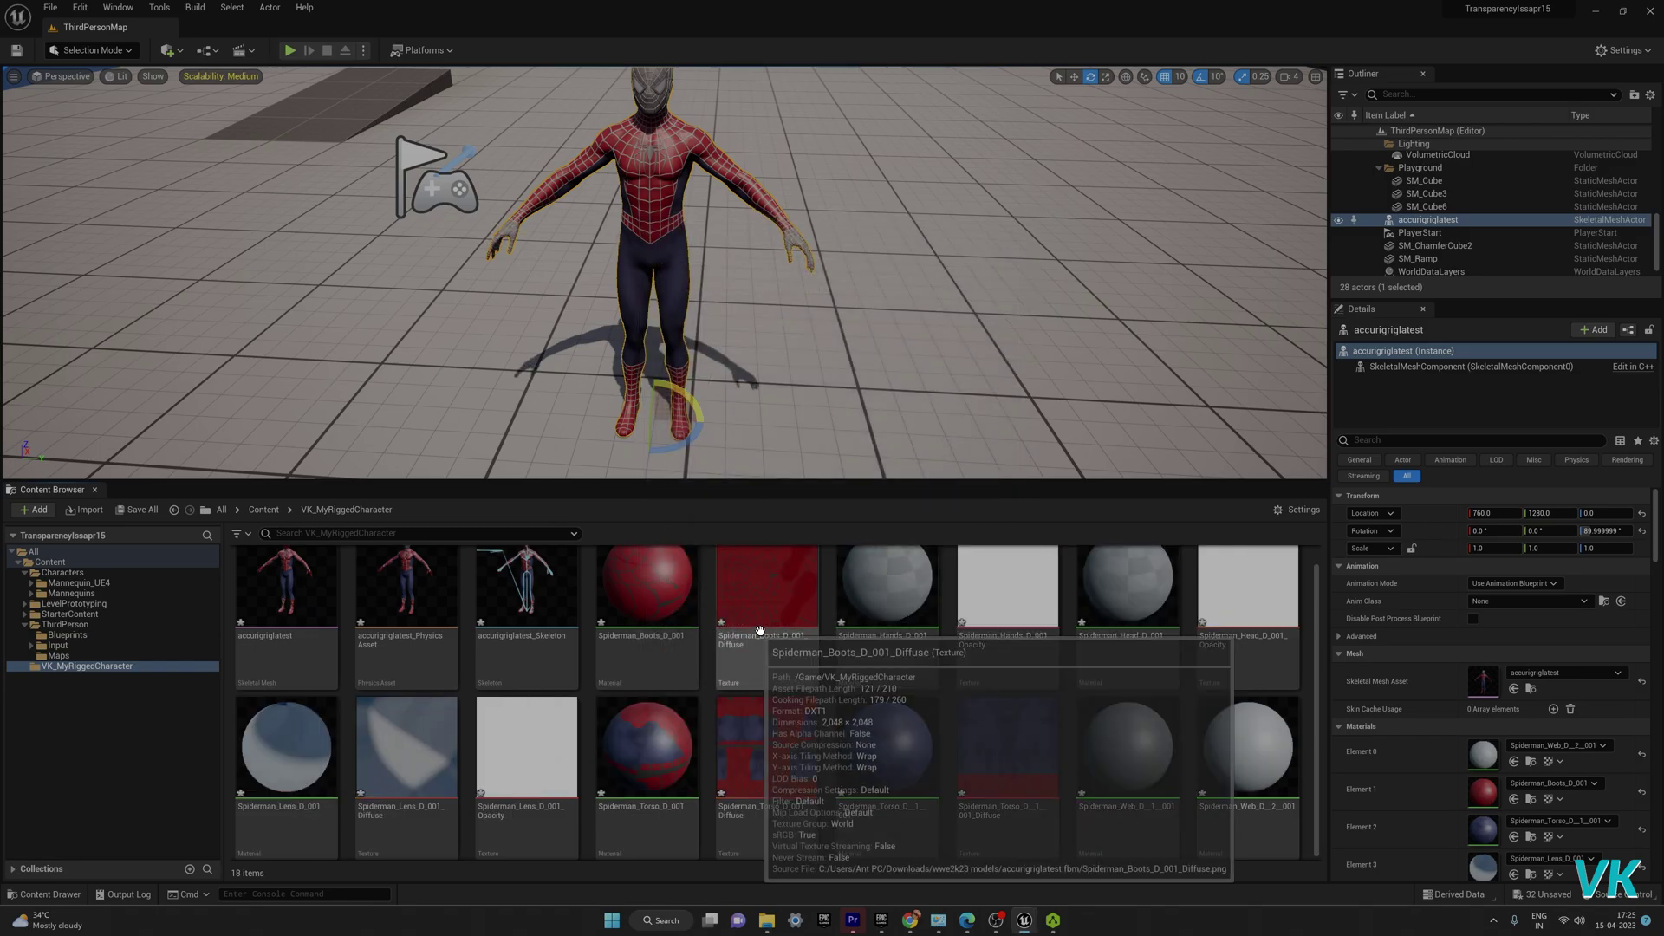
Step: Force-delete the Spiderman_Hands_D_001 and Spiderman_Head_D_001 materials from the VK_MyRiggedCharacter folder
left_click(1055, 628)
key("Delete")
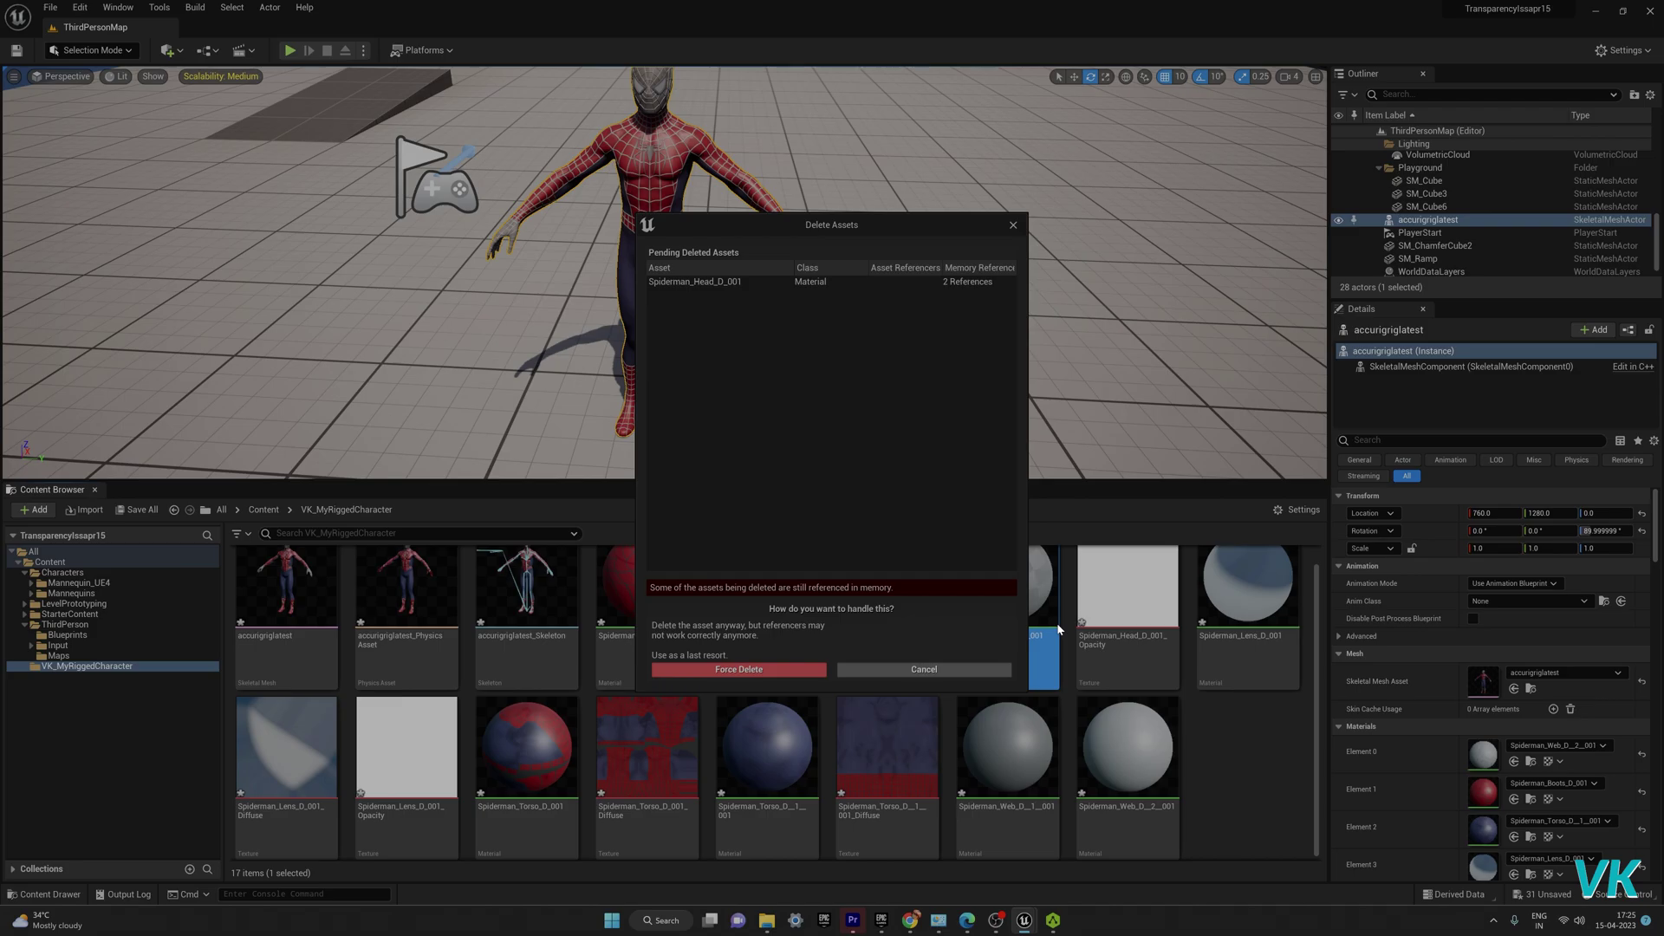
left_click(804, 671)
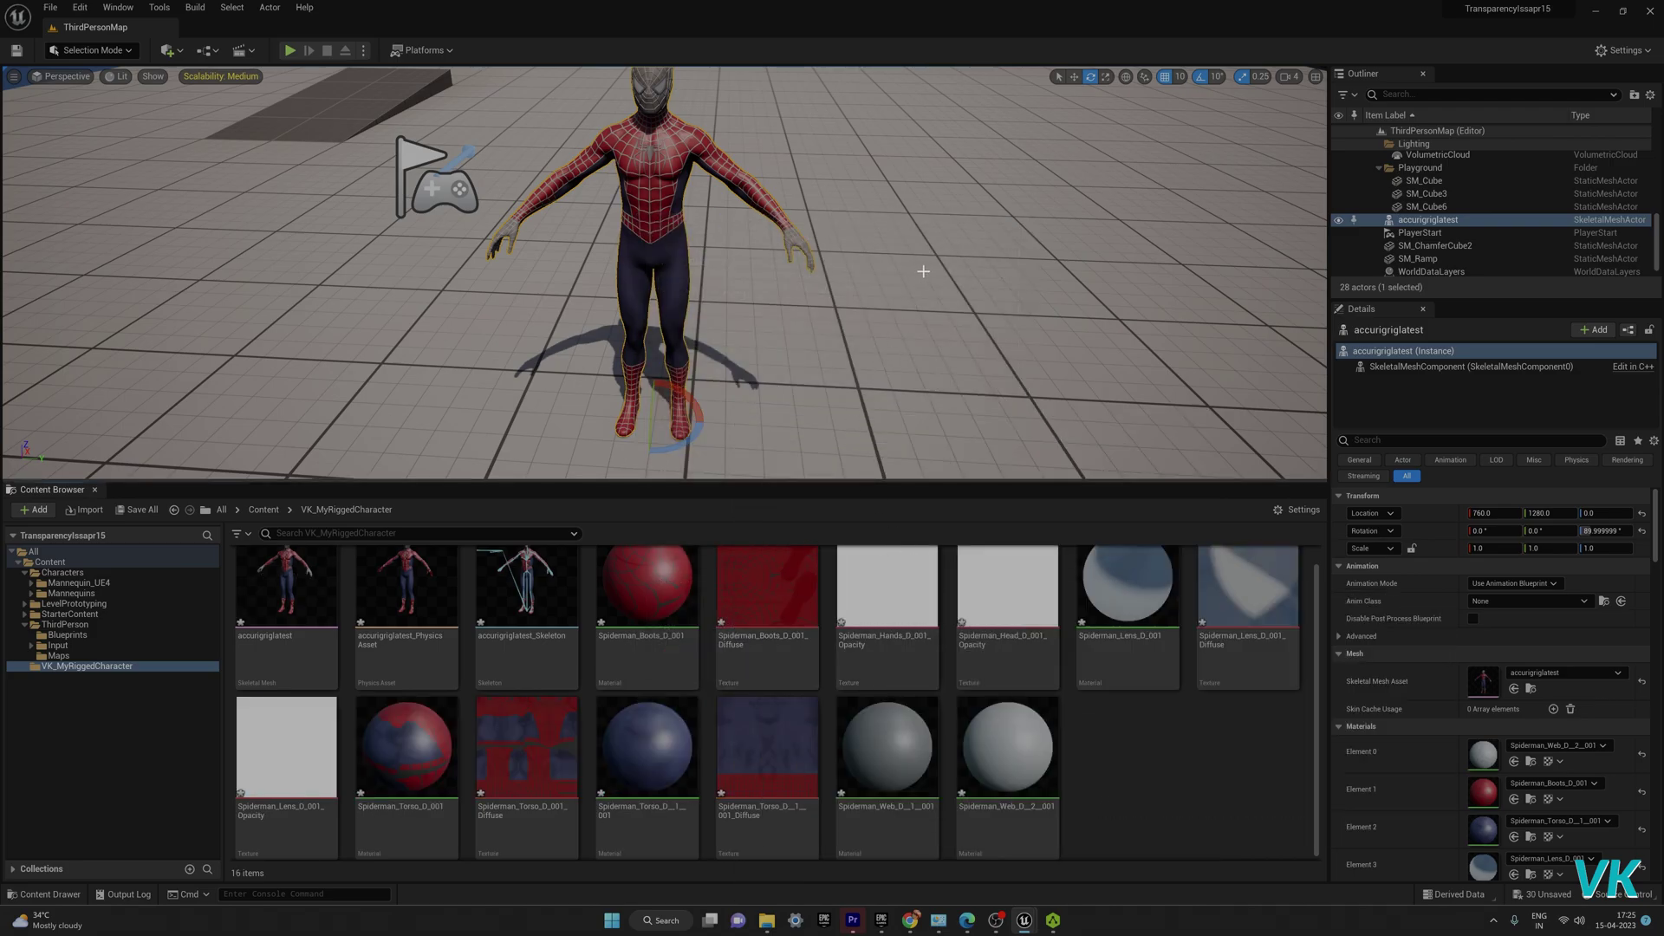
Step: Import Spiderman_Head_D.png from the extracted textures folder, apply it to the character's head in the level and inspect the result
scroll(908, 296, "down", 2)
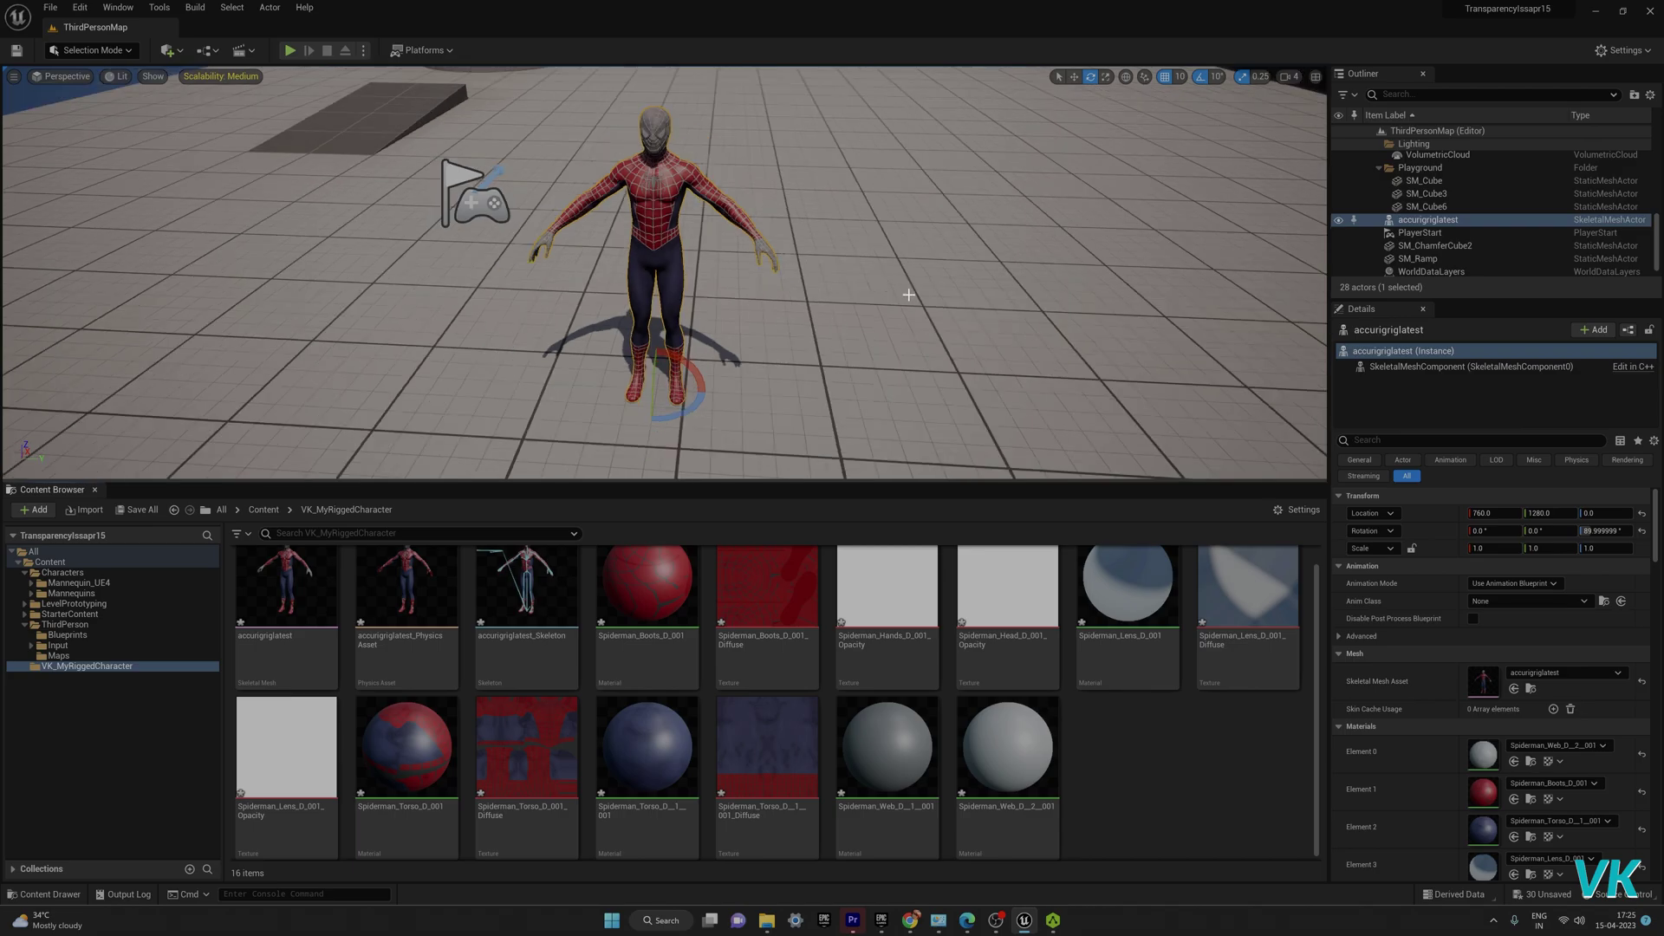
key("alt+Tab")
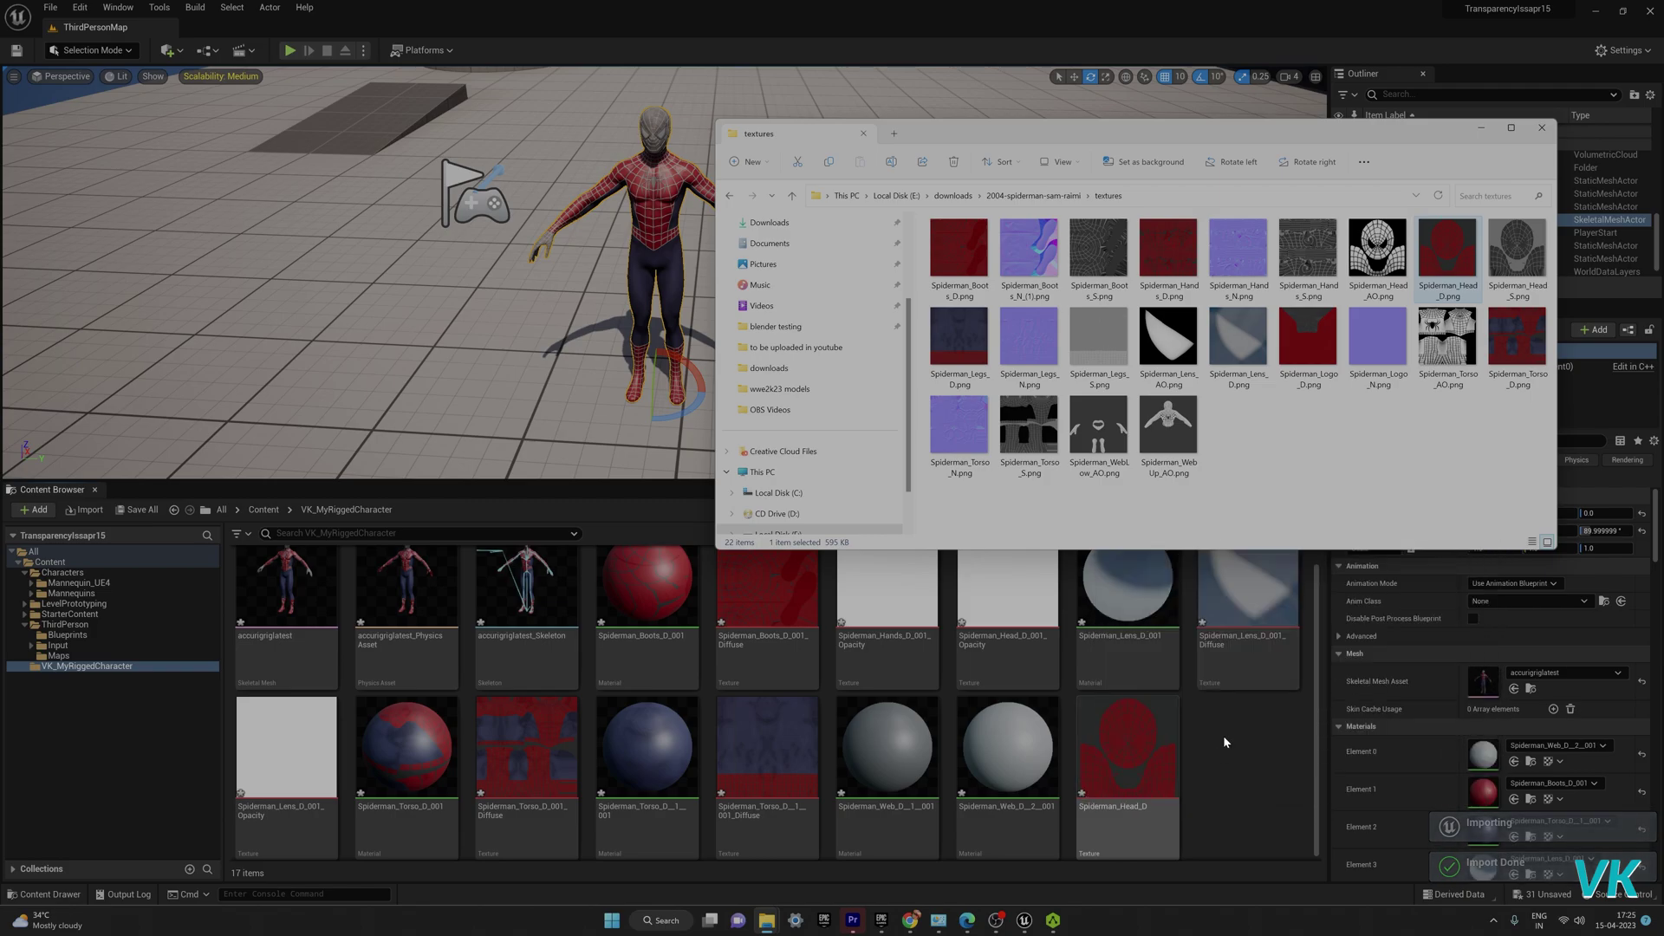
left_click_drag(1010, 149, 1258, 128)
left_click_drag(1114, 769, 661, 132)
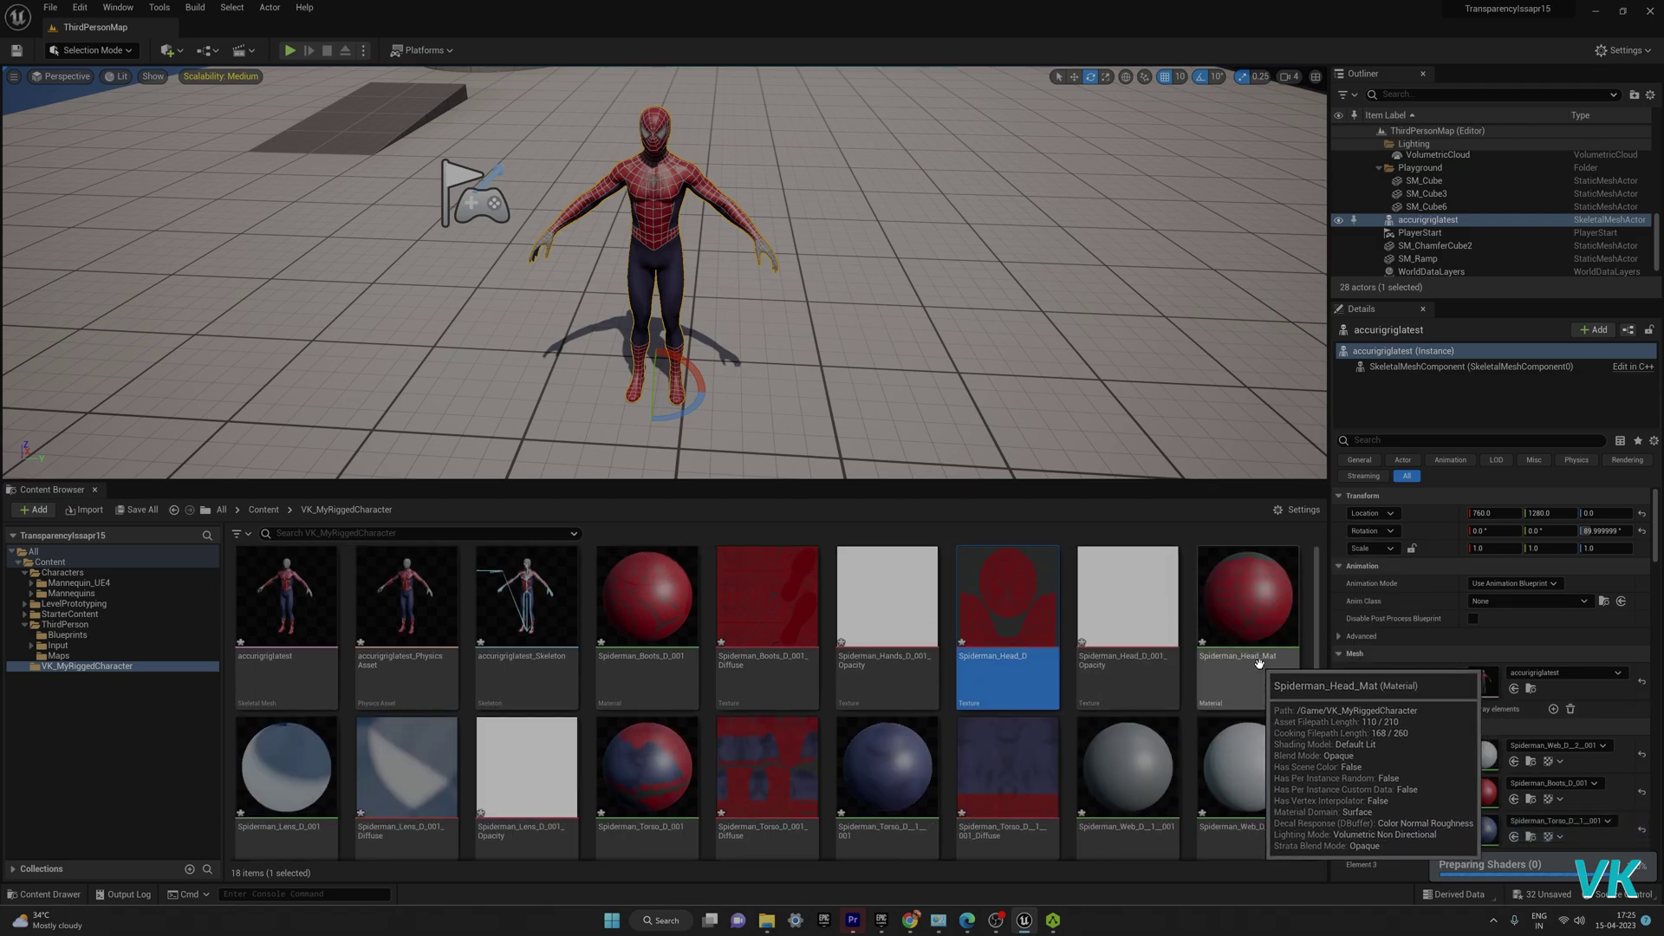
scroll(661, 168, "up", 4)
left_click_drag(757, 182, 757, 208)
middle_click_drag(757, 182, 757, 82)
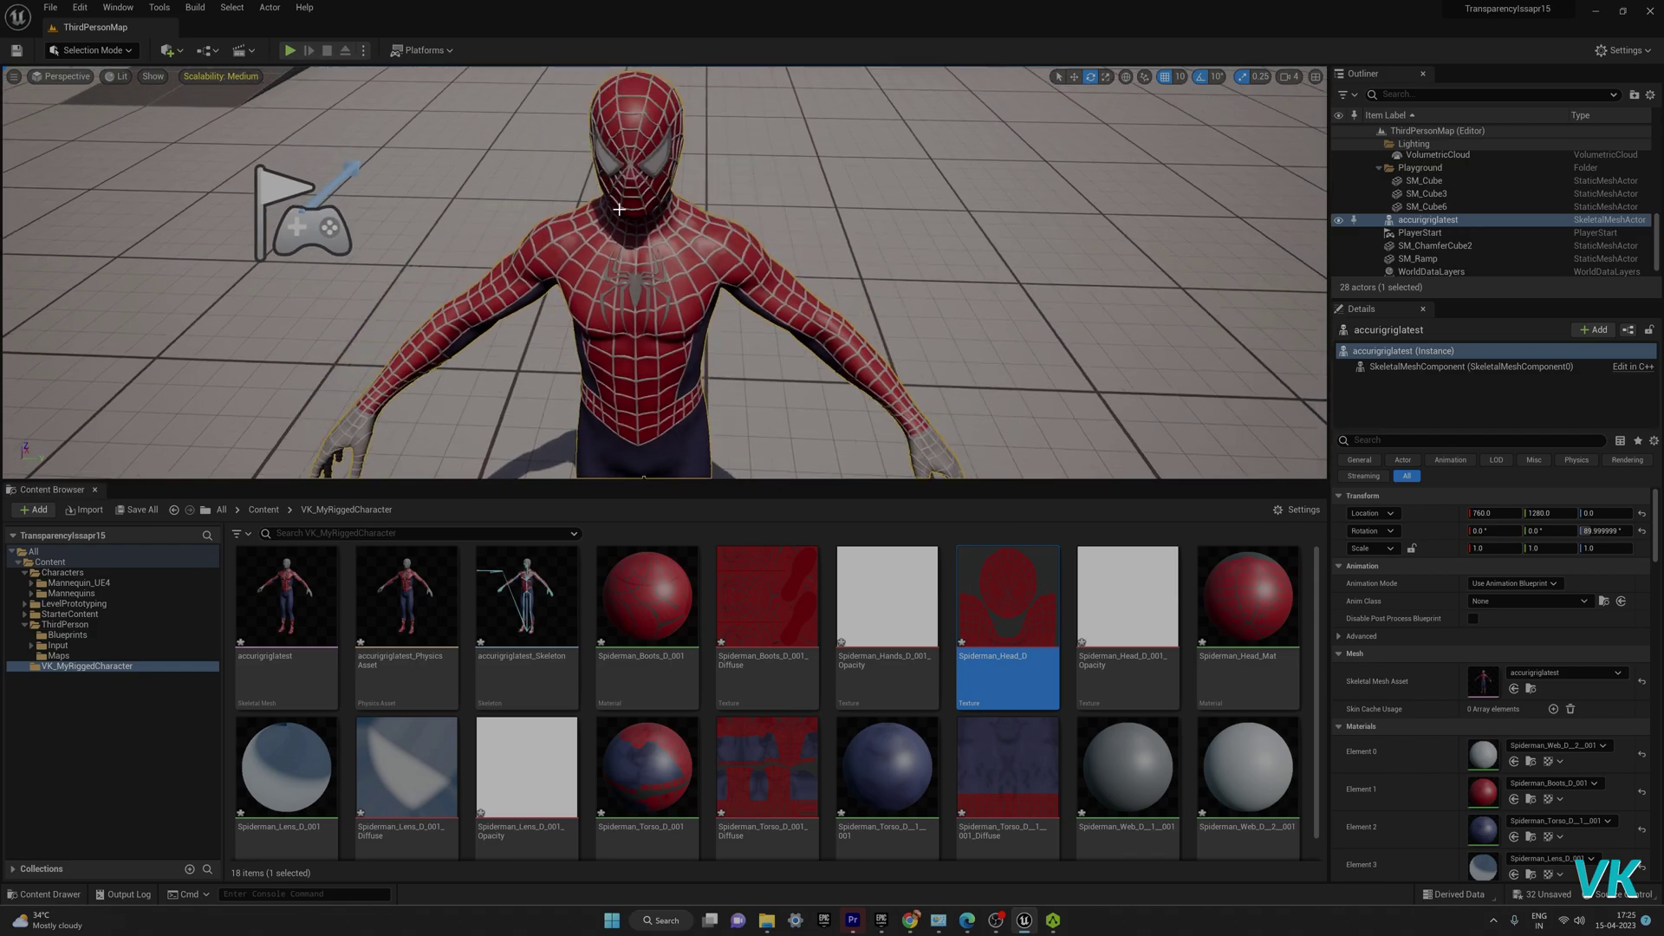
right_click_drag(621, 215, 554, 213)
right_click_drag(277, 248, 277, 249)
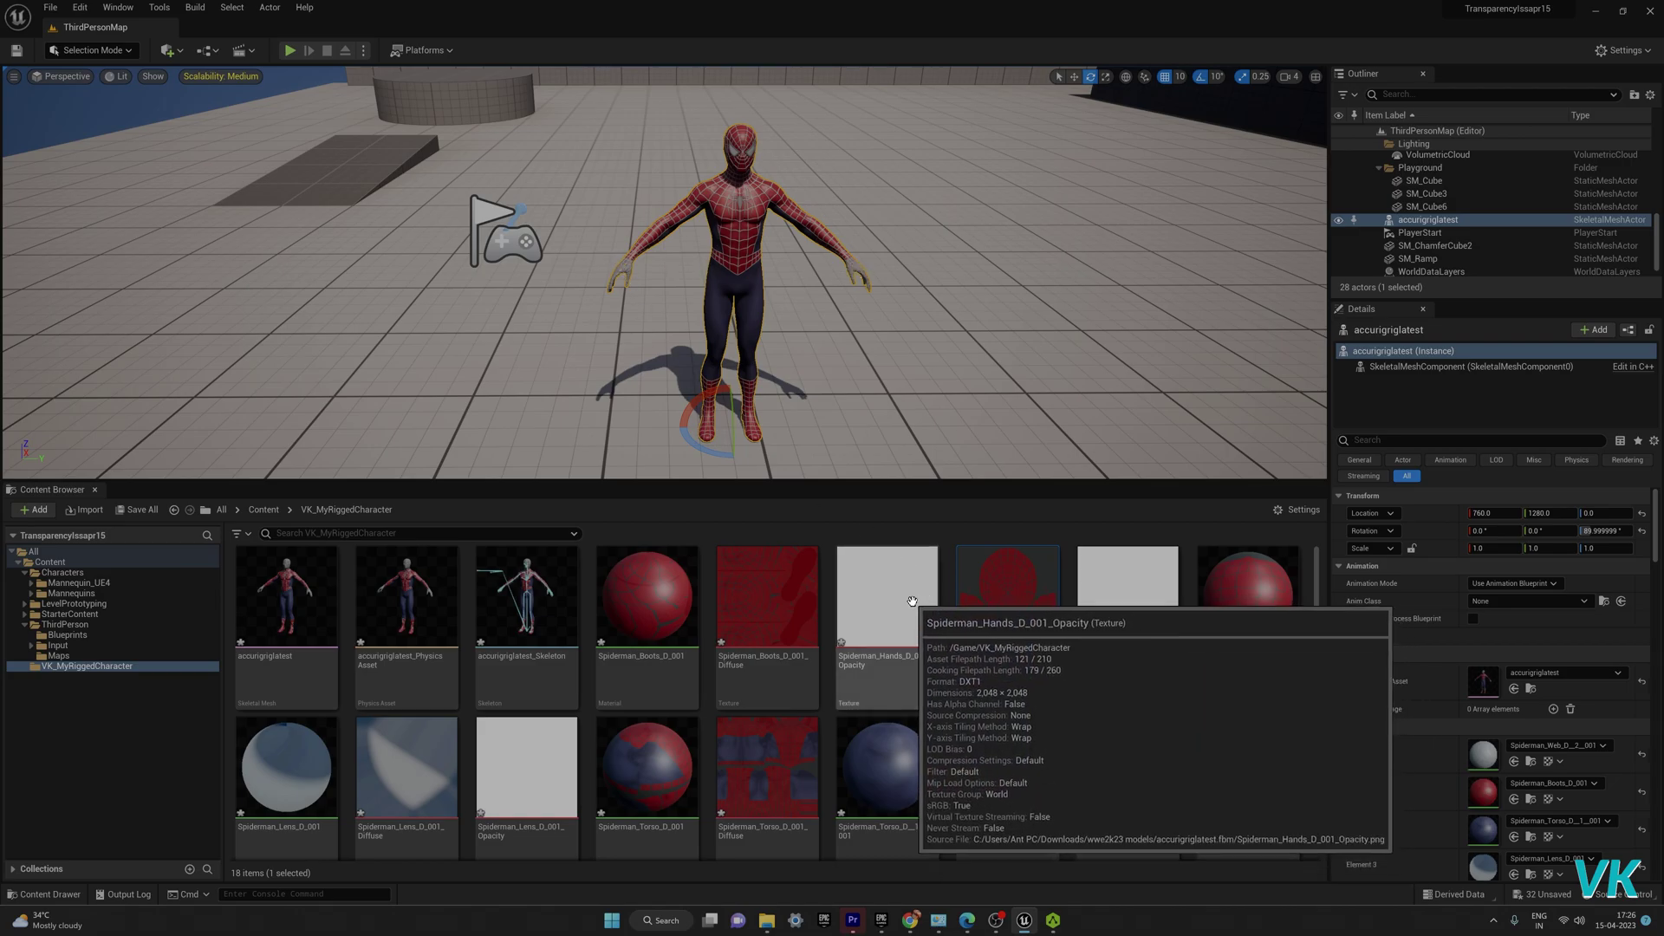
Step: Import Spiderman_Hands_D.png from the extracted textures folder into the VK_MyRiggedCharacter folder
key("alt+Tab")
left_click_drag(1251, 121, 1210, 129)
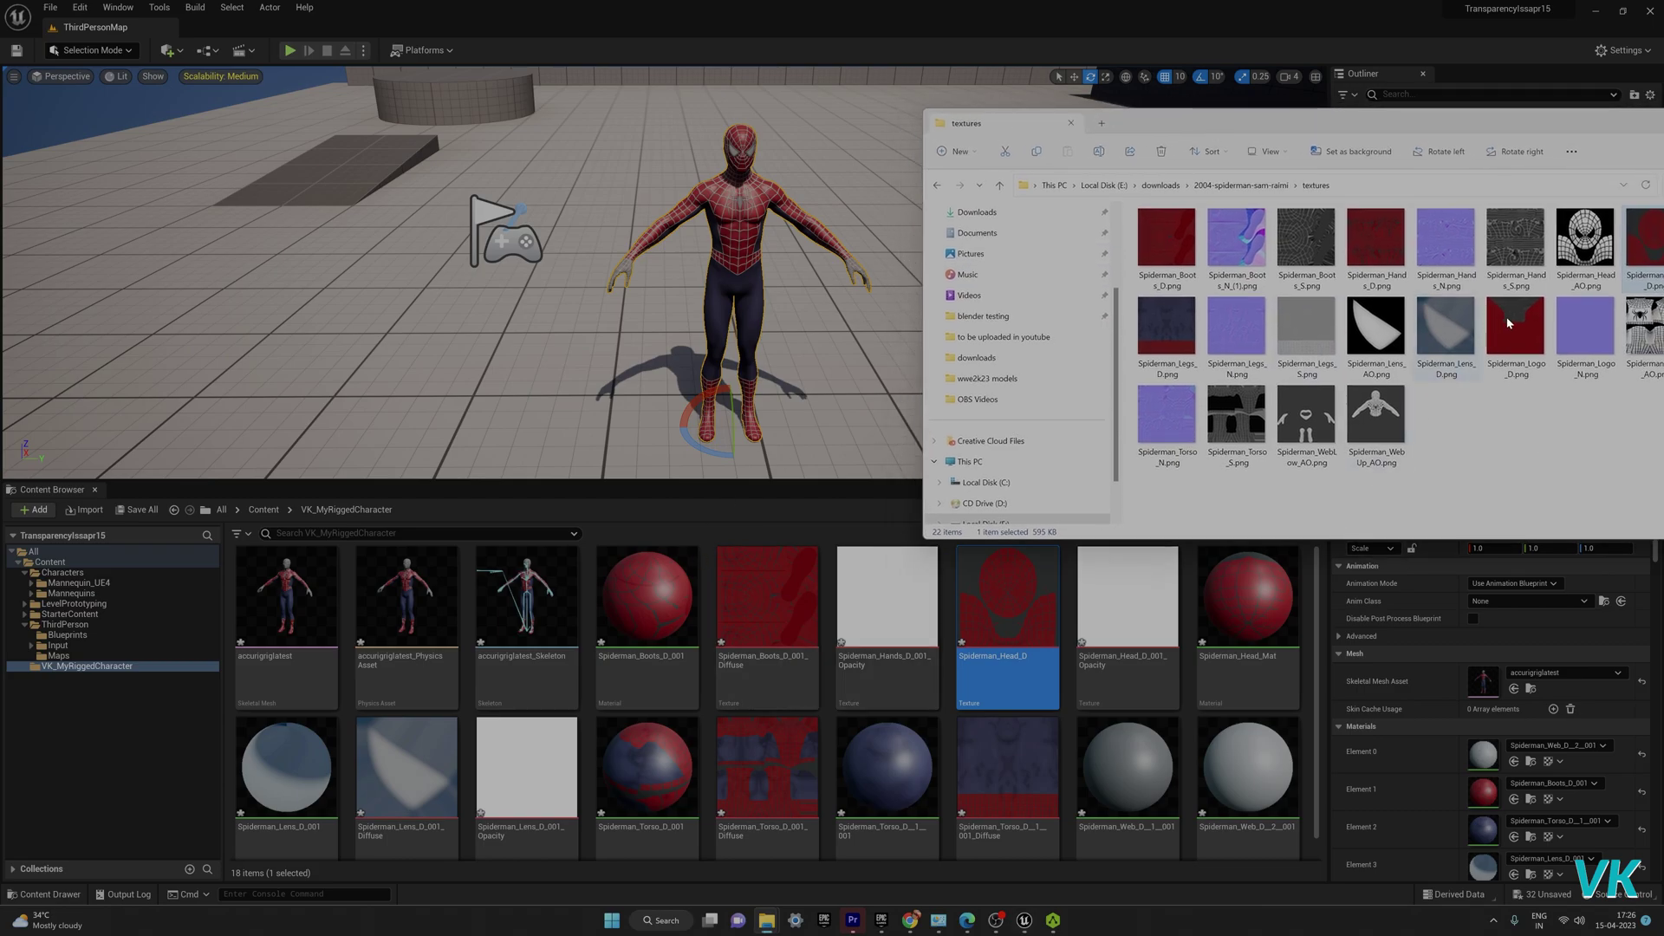
left_click_drag(1446, 131, 1434, 133)
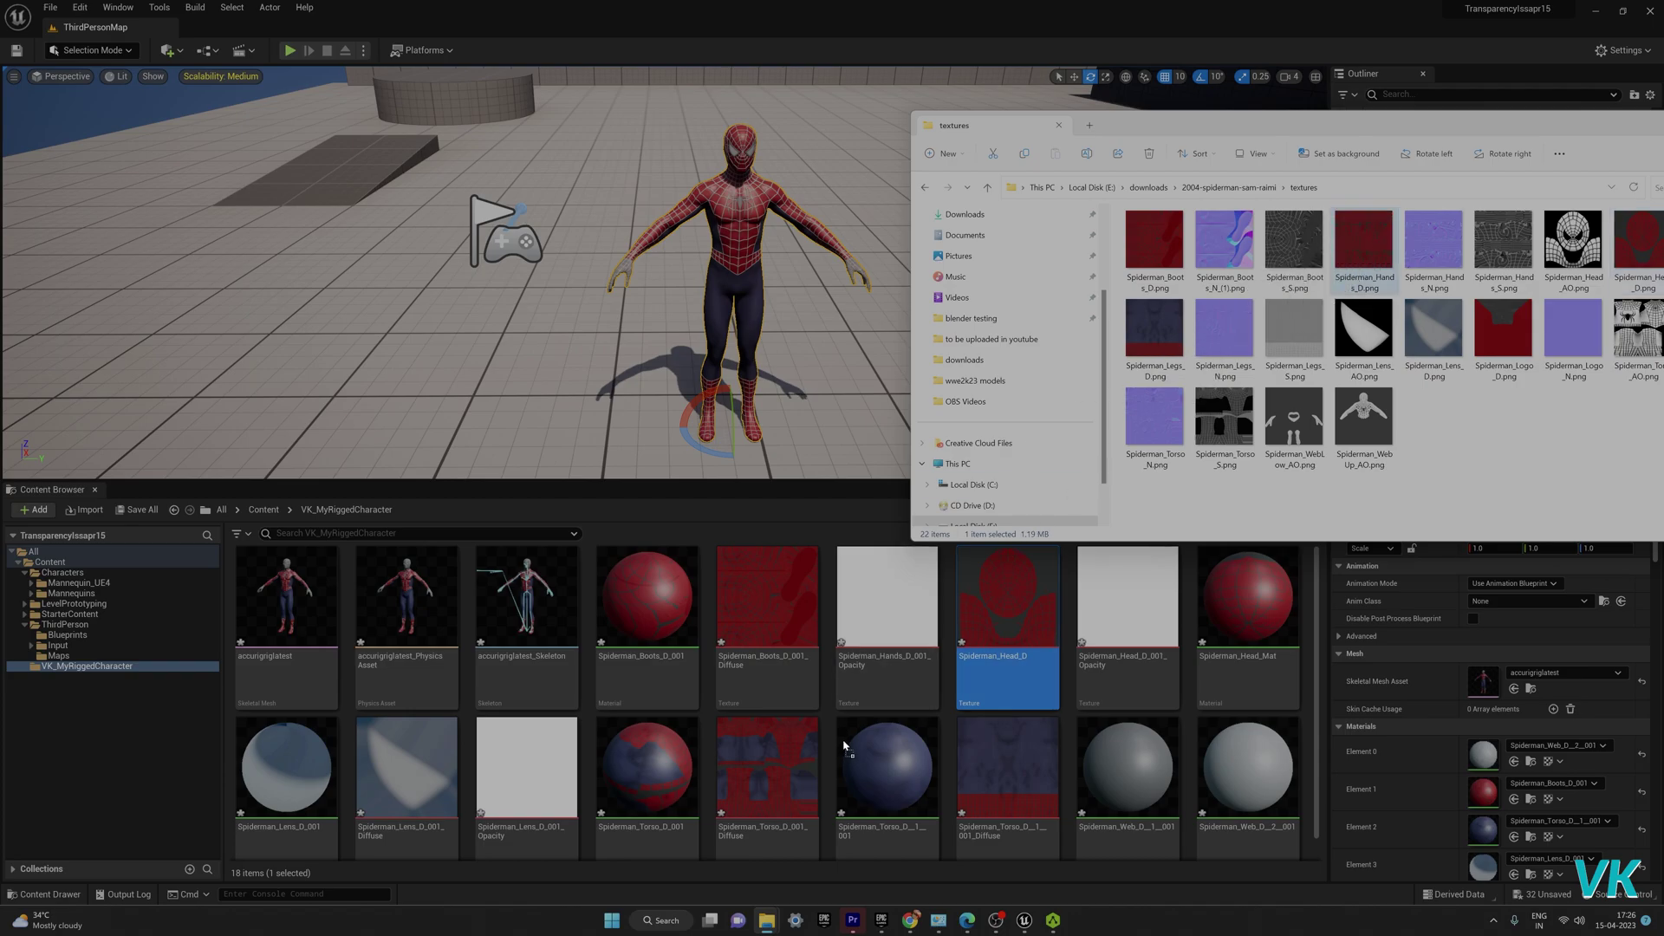
left_click_drag(844, 743, 845, 745)
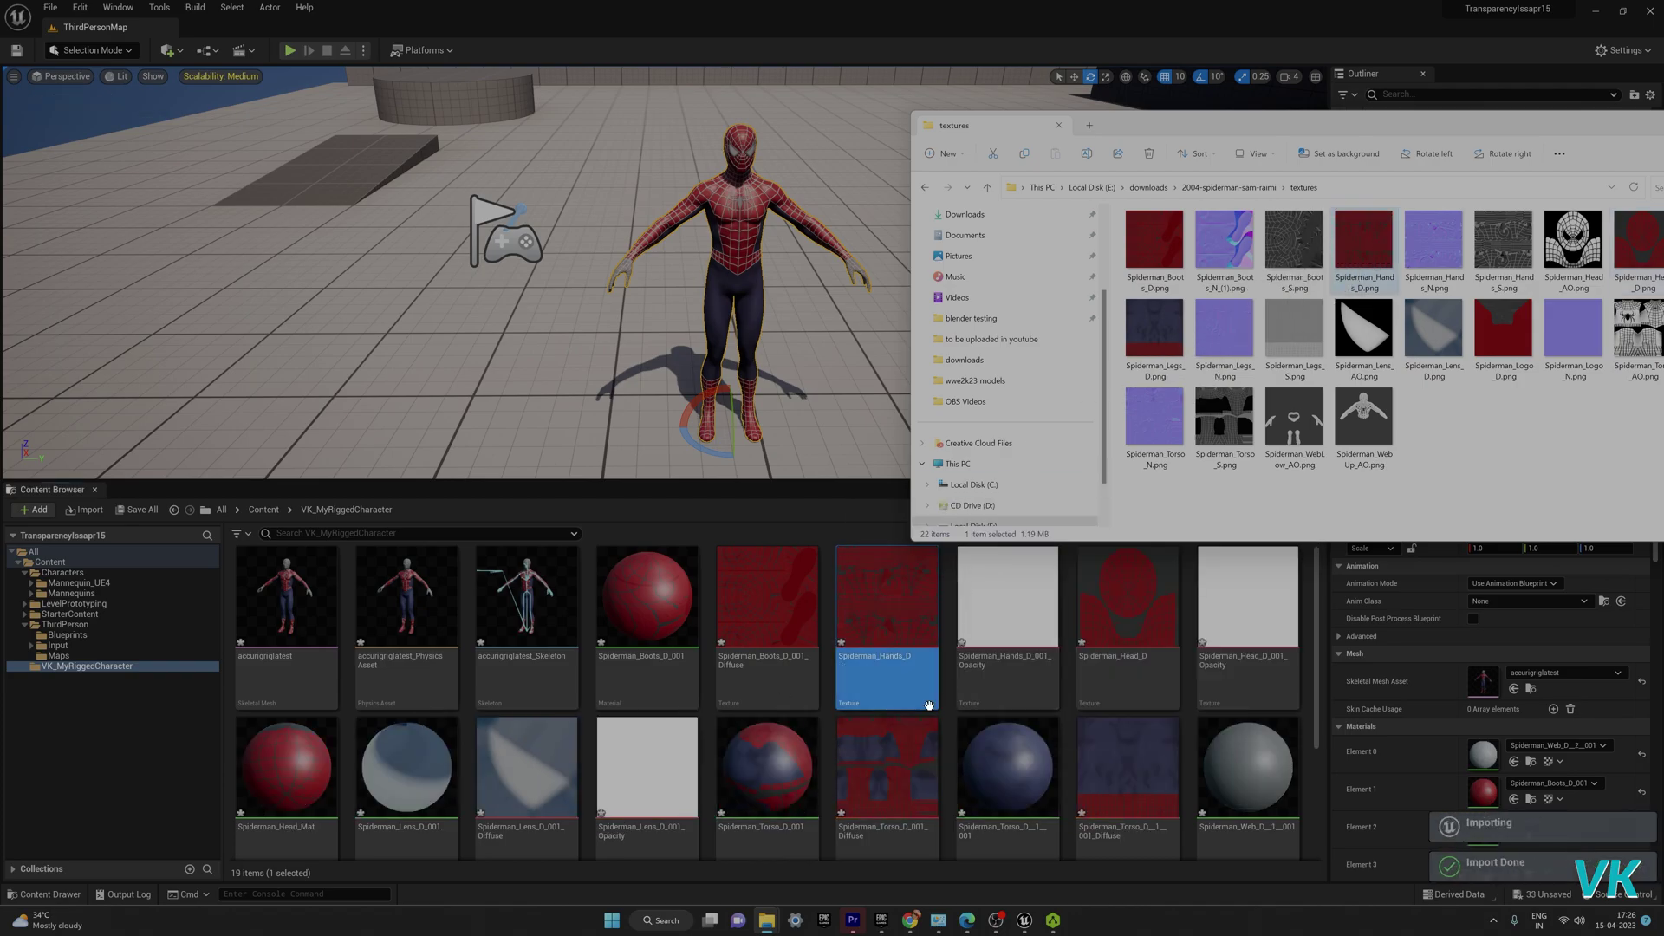
Step: Undo a first application of the Spiderman_Hands_D texture to the character and apply it to the hands only
left_click_drag(869, 653, 620, 269)
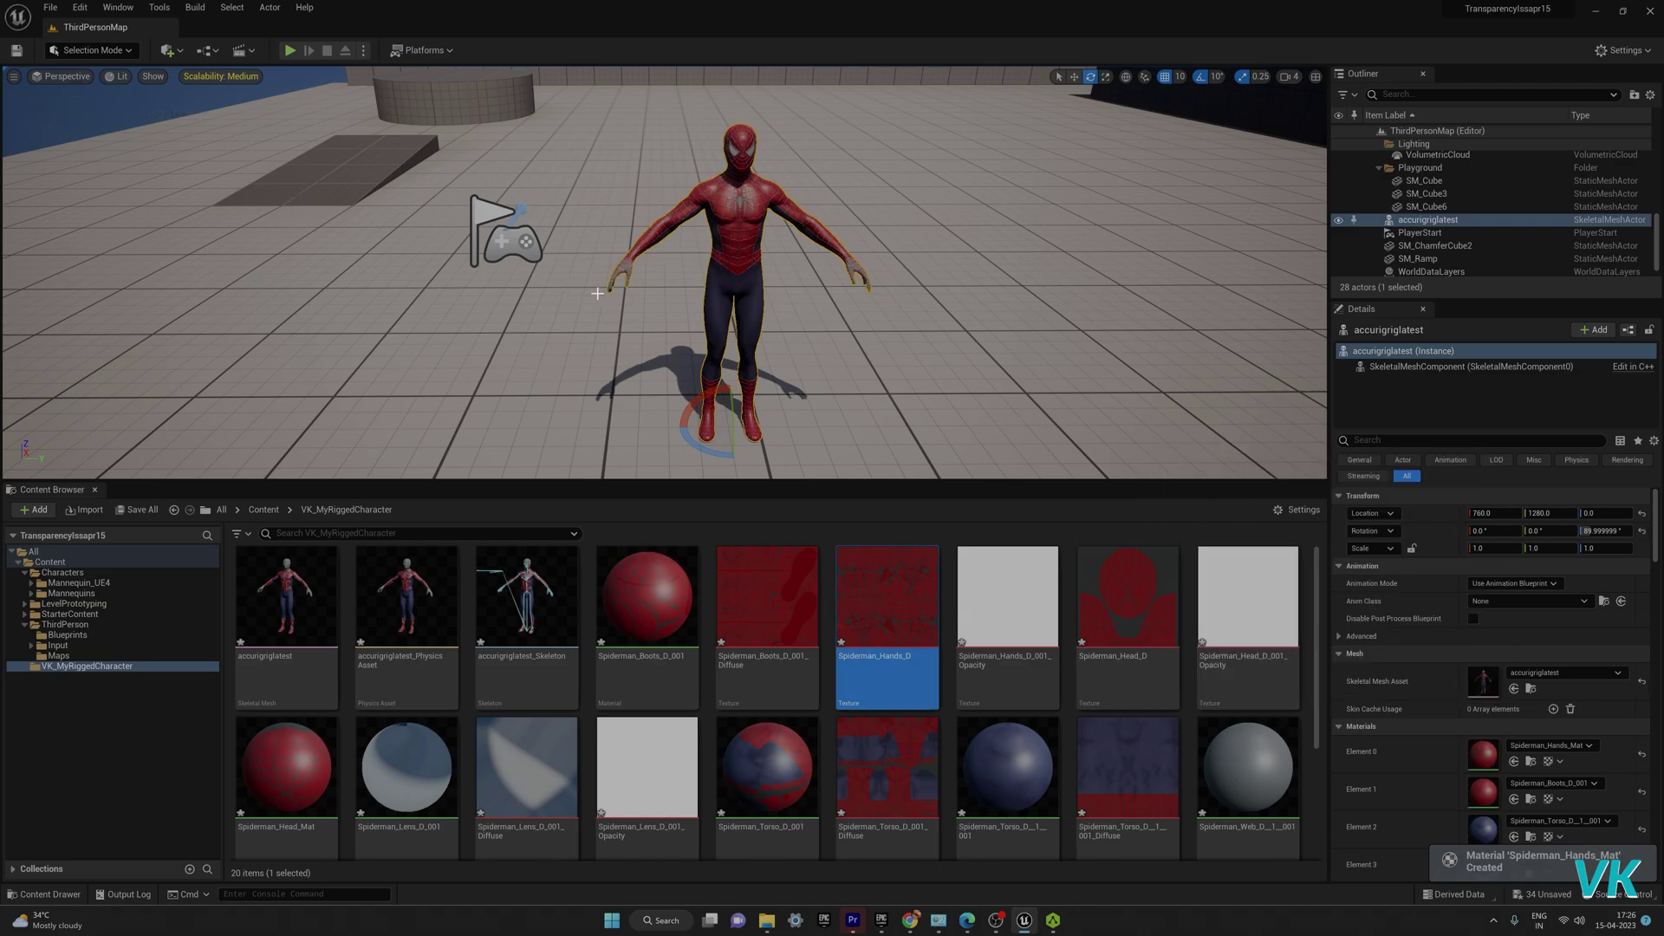
key("ctrl+z")
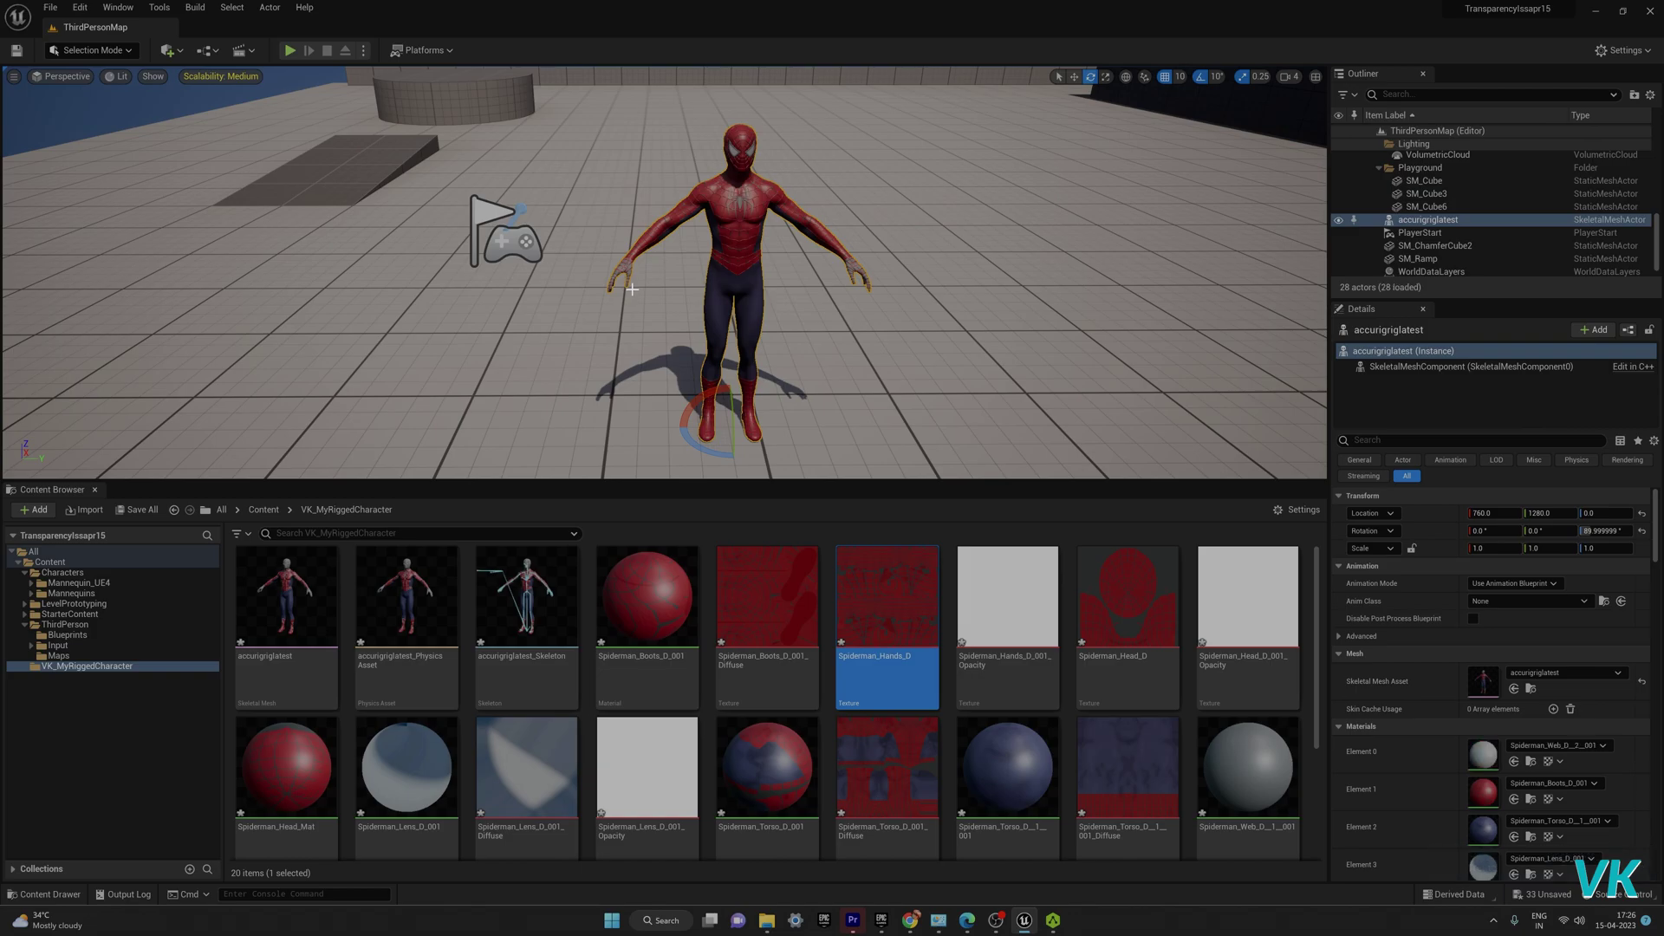
left_click_drag(897, 634, 520, 312)
left_click_drag(823, 316, 865, 323, "alt")
scroll(806, 349, "down", 3)
scroll(807, 349, "up", 7)
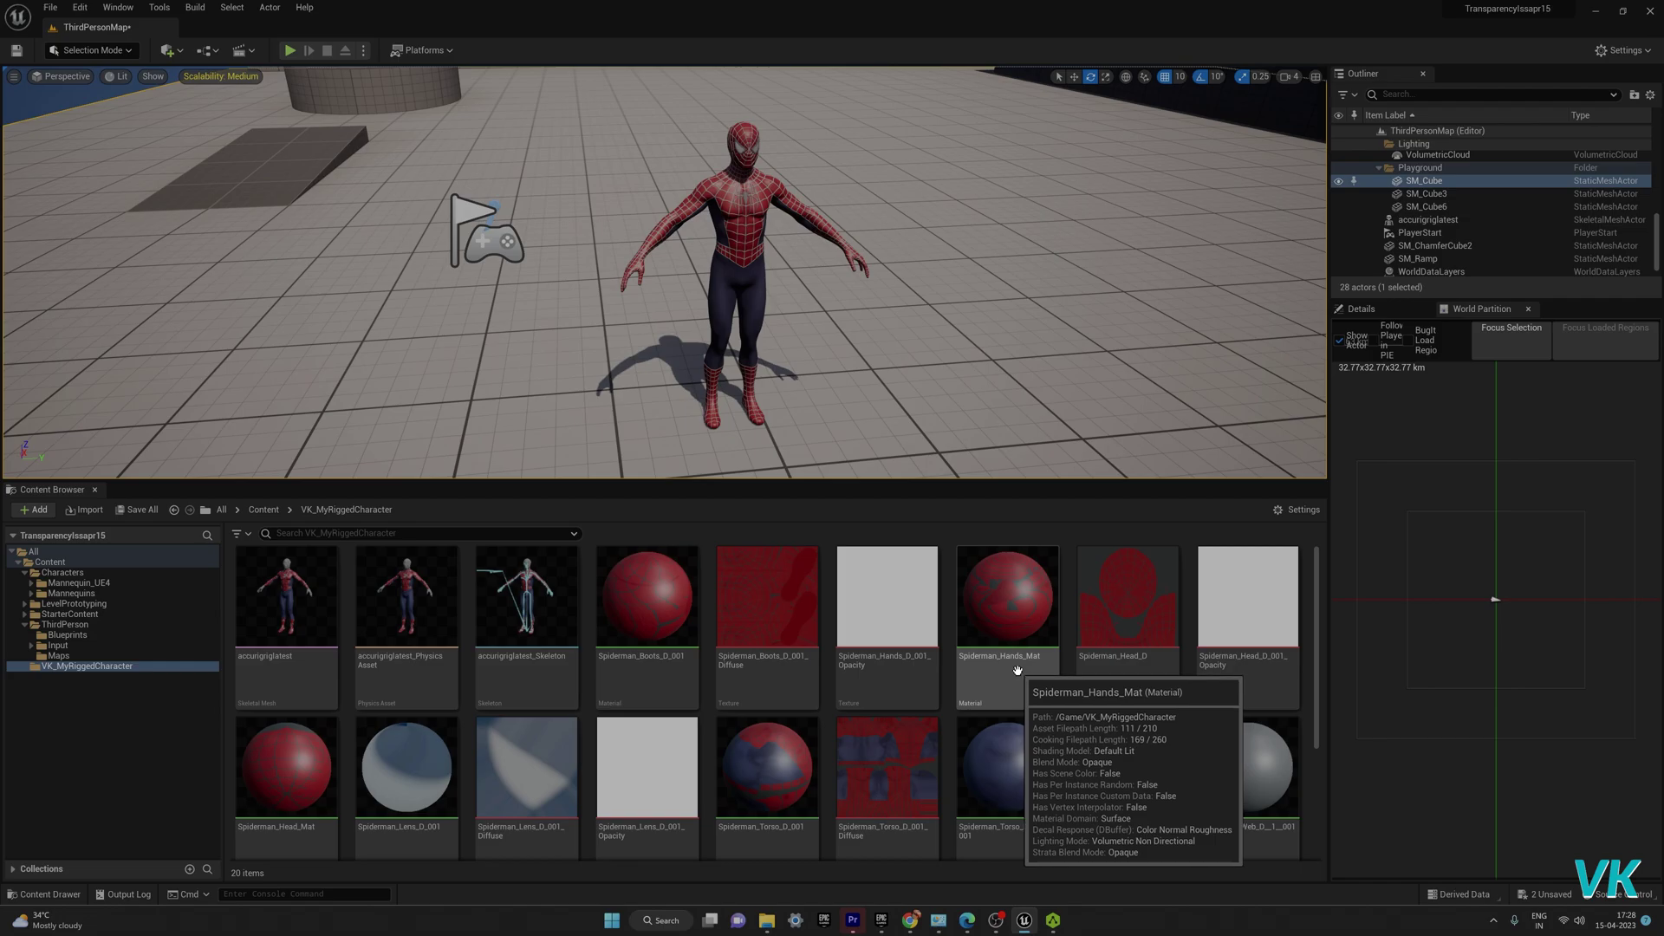
Step: Examine the Spiderman_Hands_Mat asset and the material slots assigned to the character in the level
left_click(1023, 667)
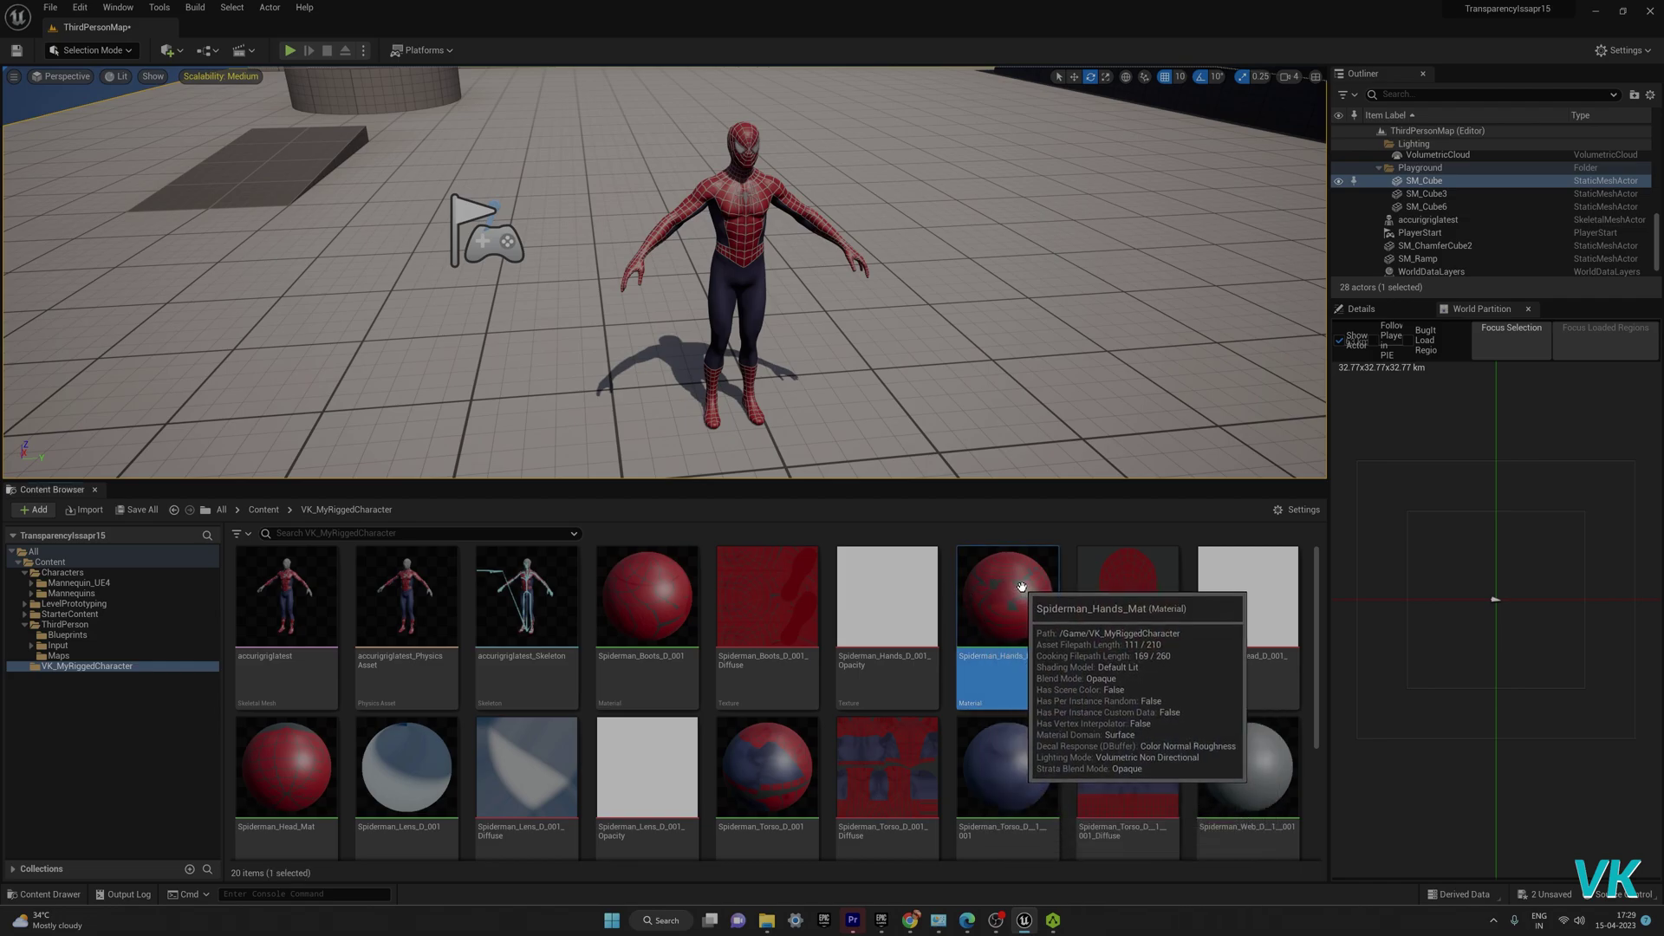
left_click(1363, 310)
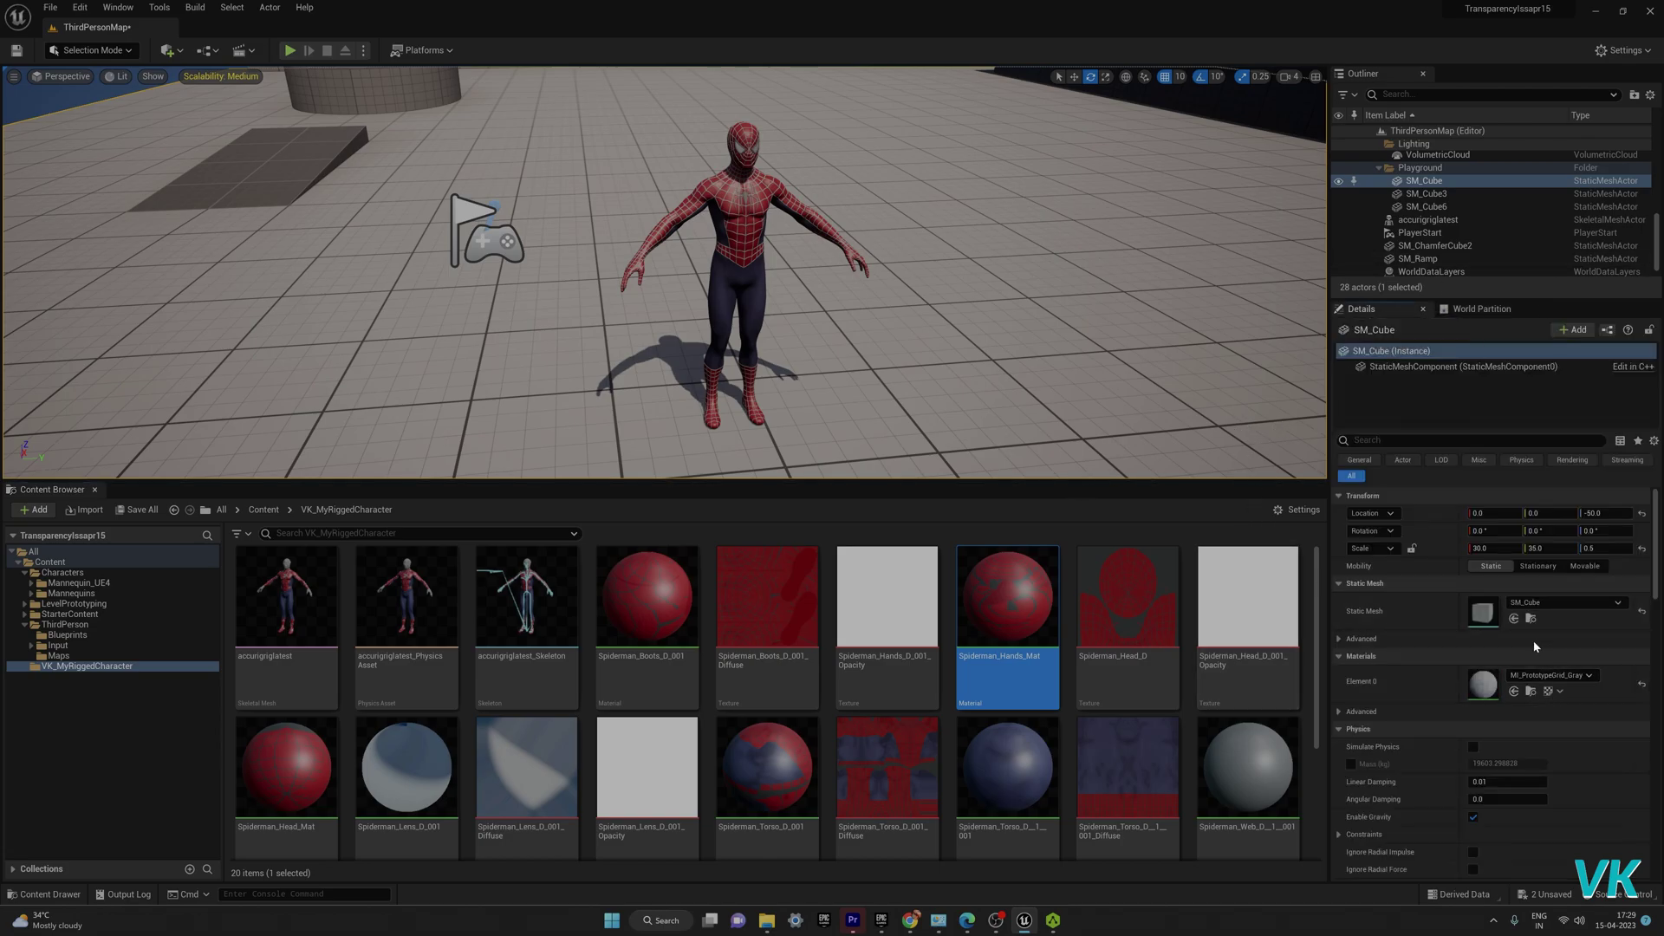
left_click(746, 134)
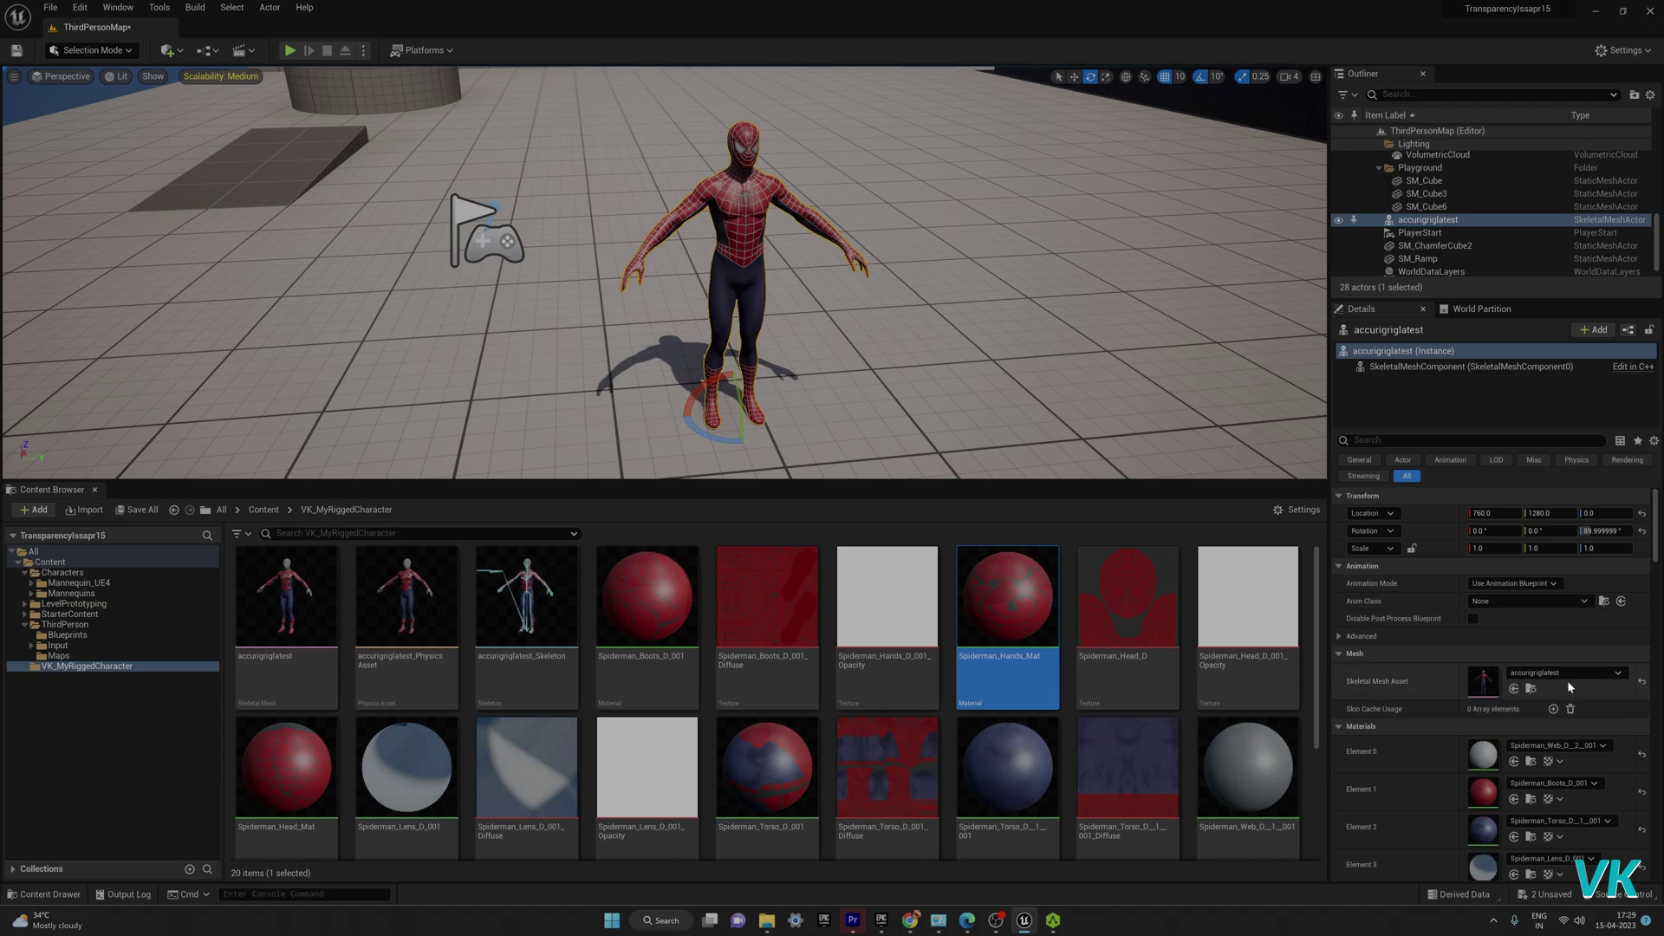
scroll(1553, 756, "down", 5)
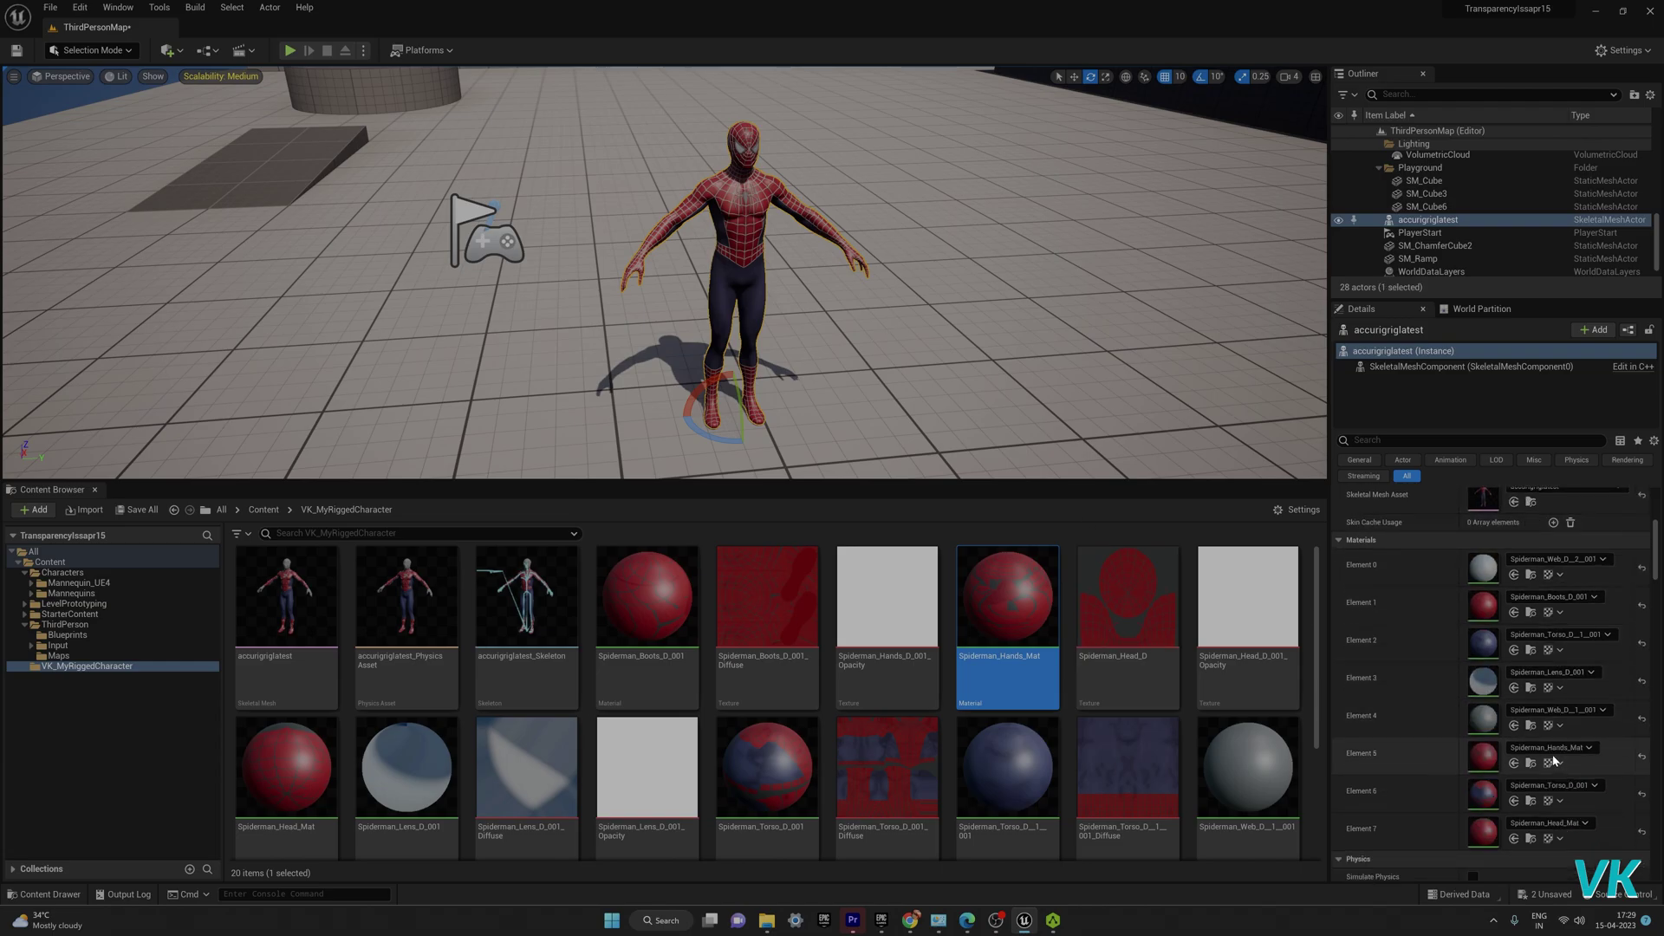
Step: Place a second instance of the accurigriglatest skeletal mesh in the level near the ramp, undoing the first placement
left_click_drag(286, 598, 337, 430)
key("ctrl+z")
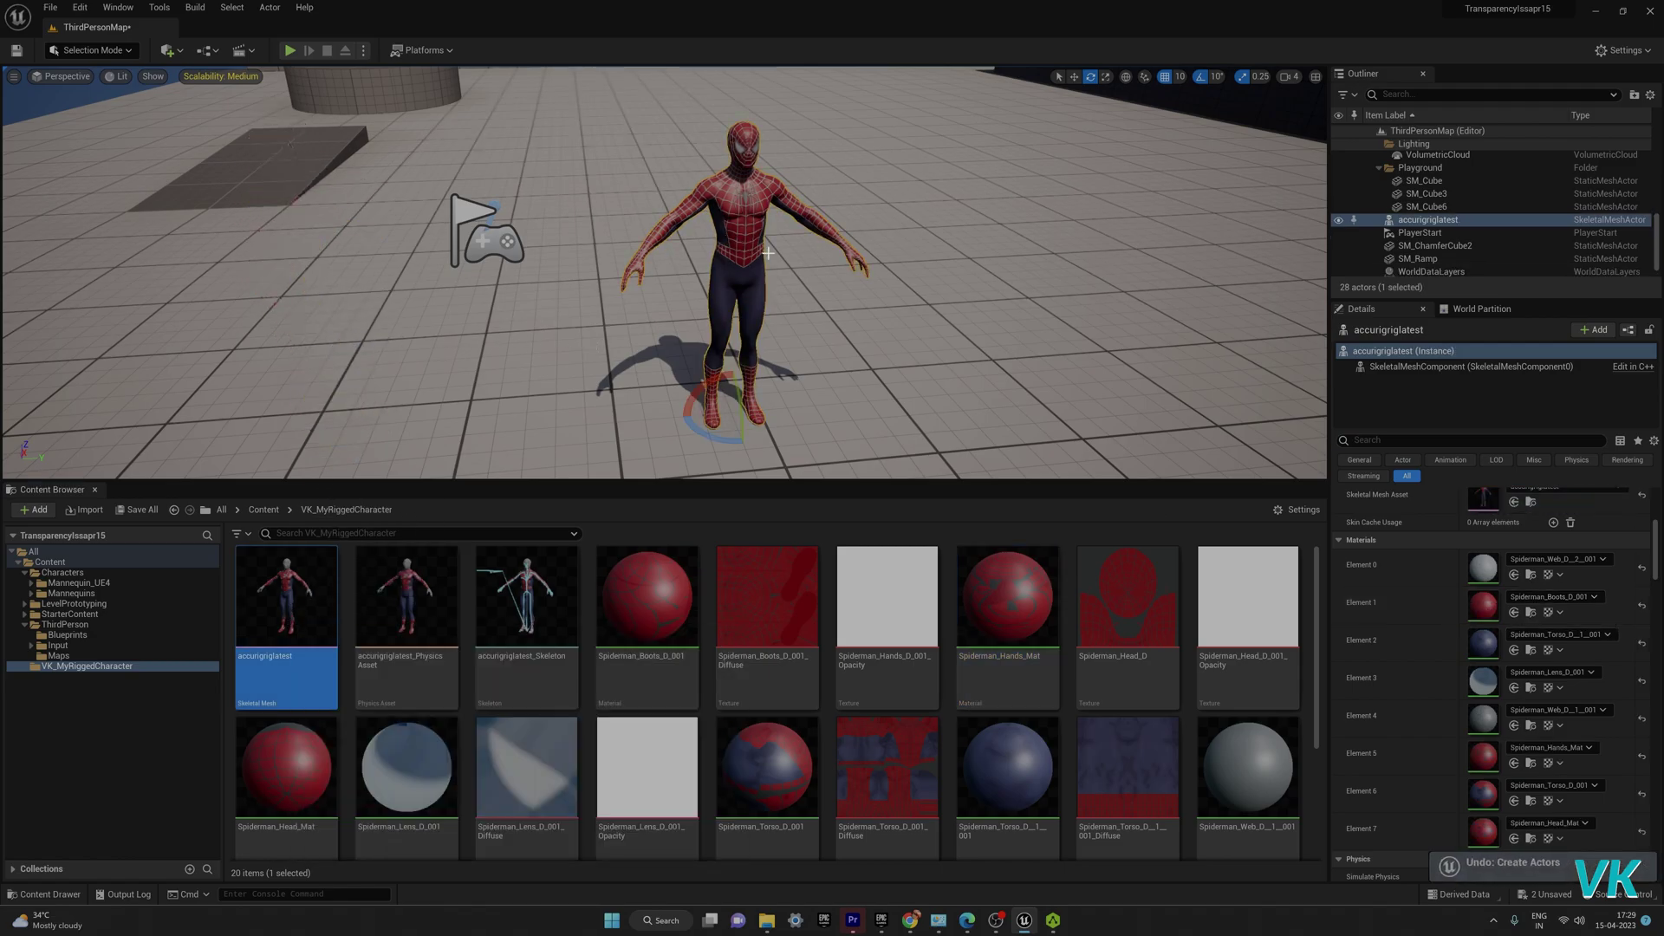
left_click_drag(286, 598, 333, 400)
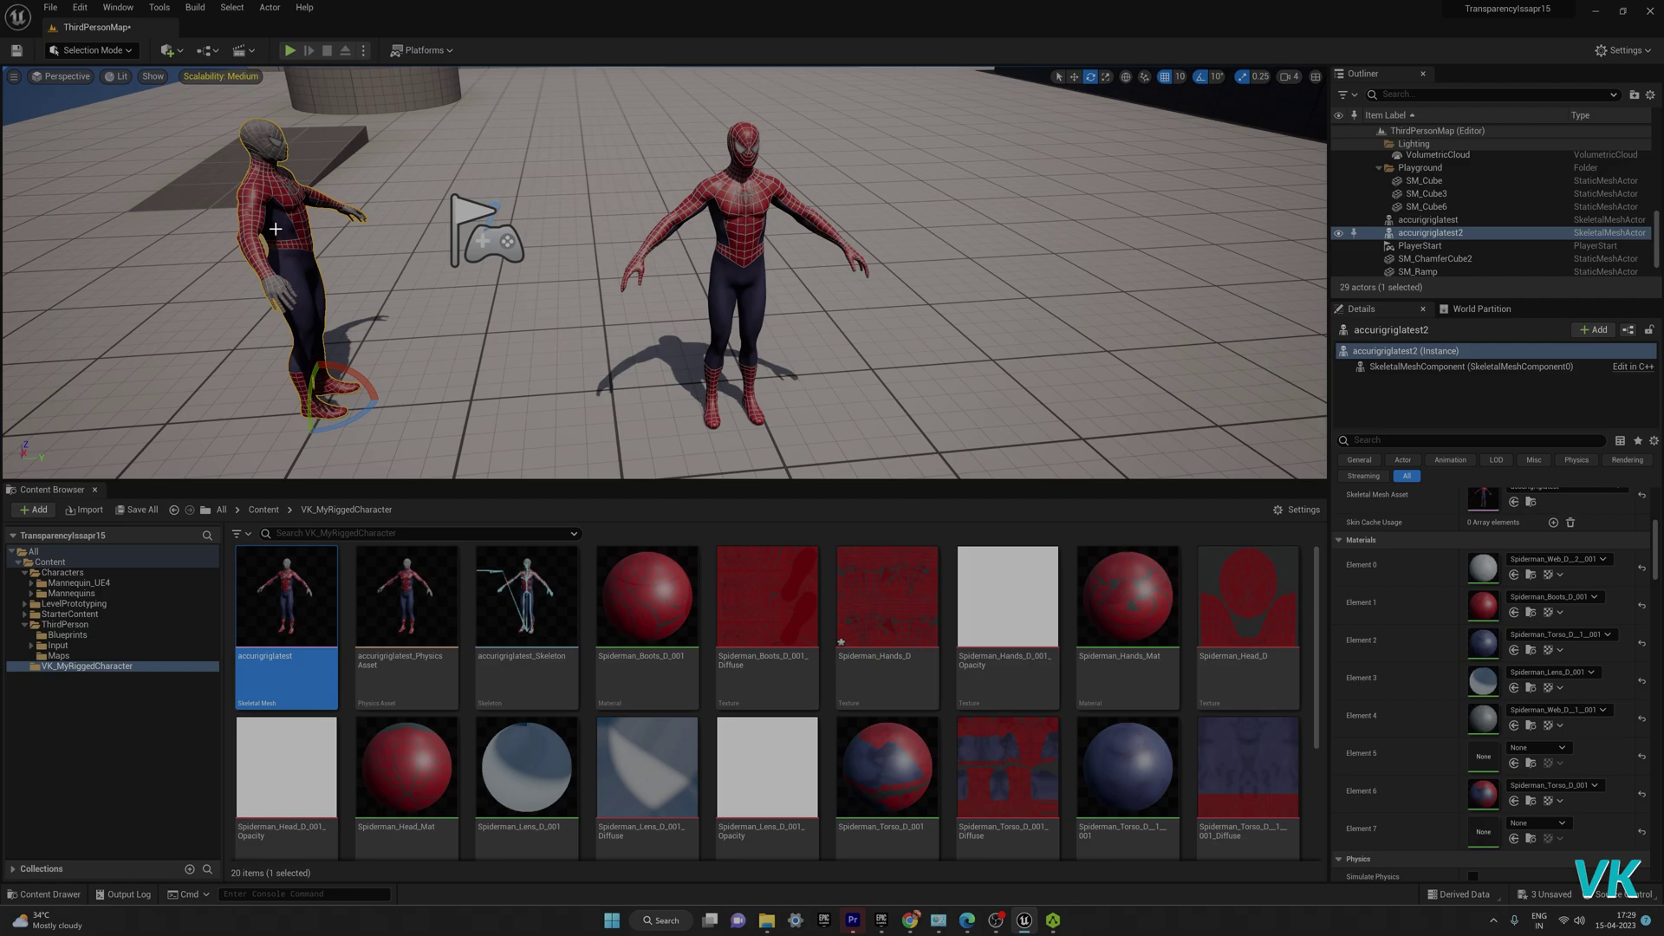
Step: Open the accurigriglatest skeletal mesh for editing and show its asset details with the material slots
right_click(280, 593)
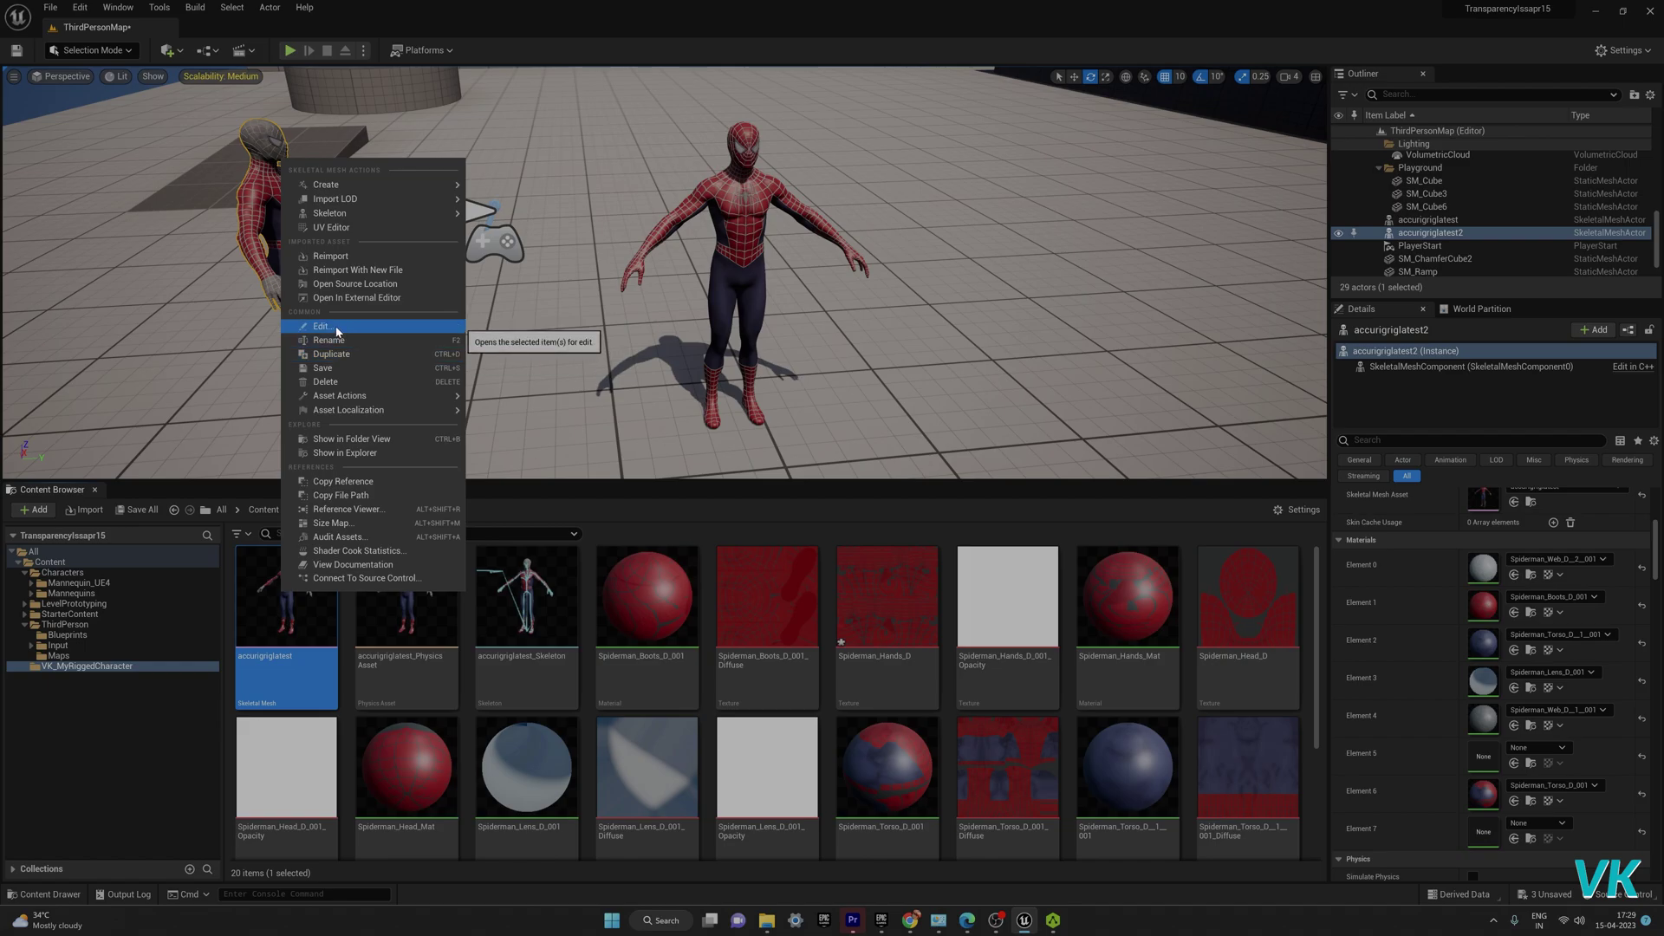
right_click(310, 639)
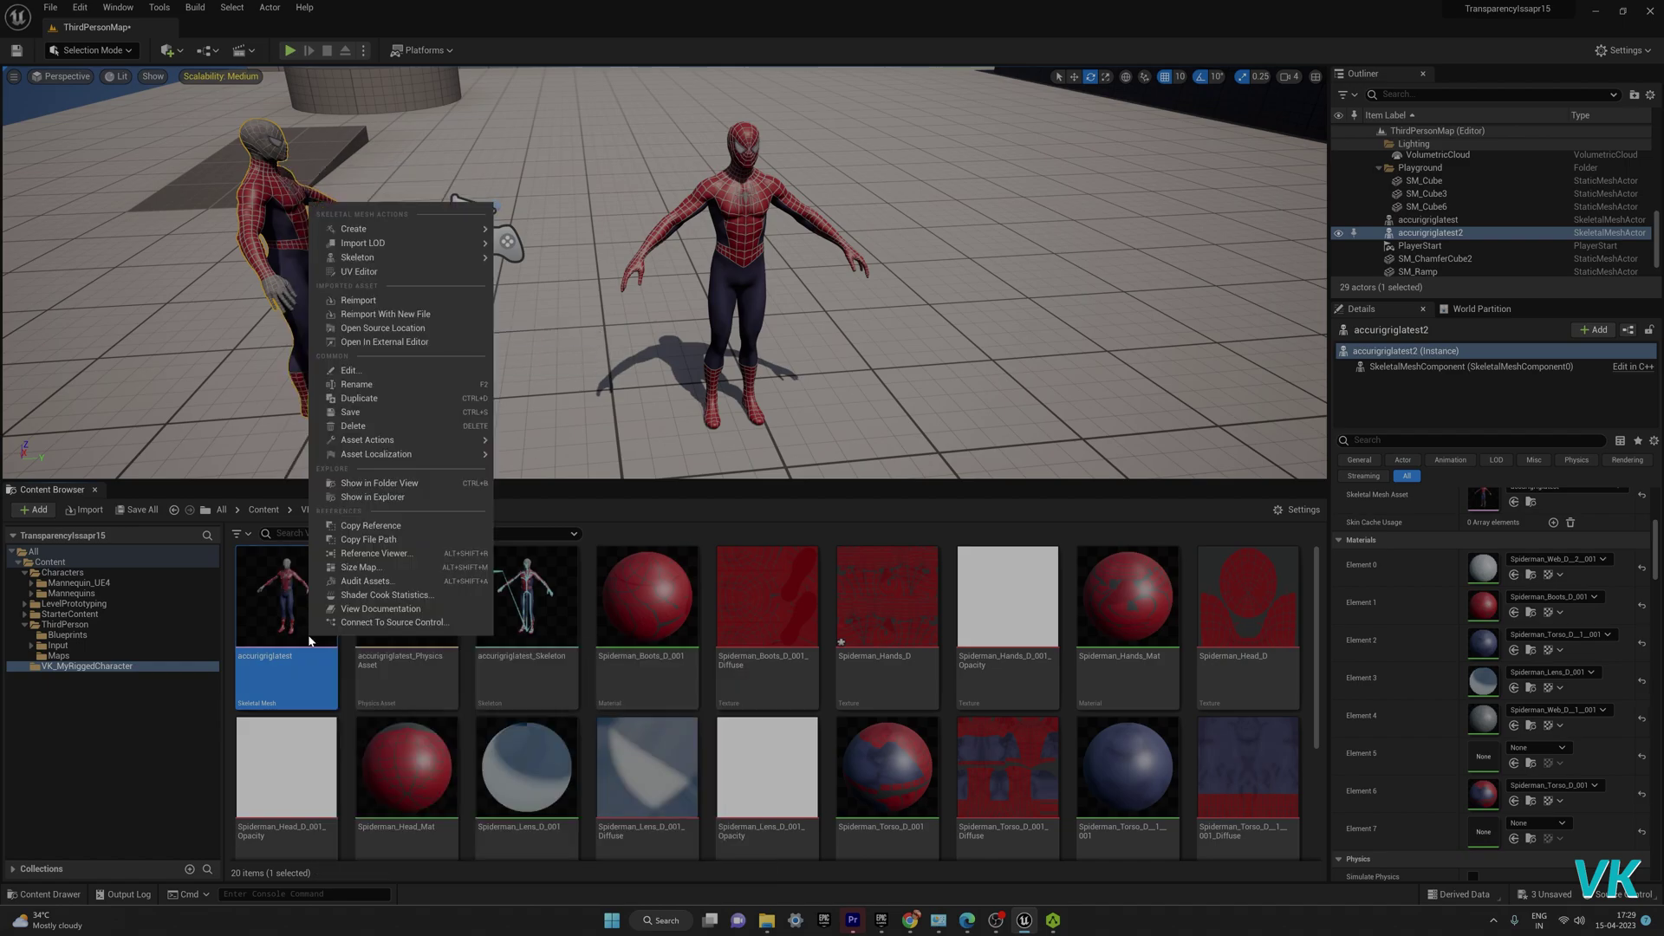
left_click(345, 371)
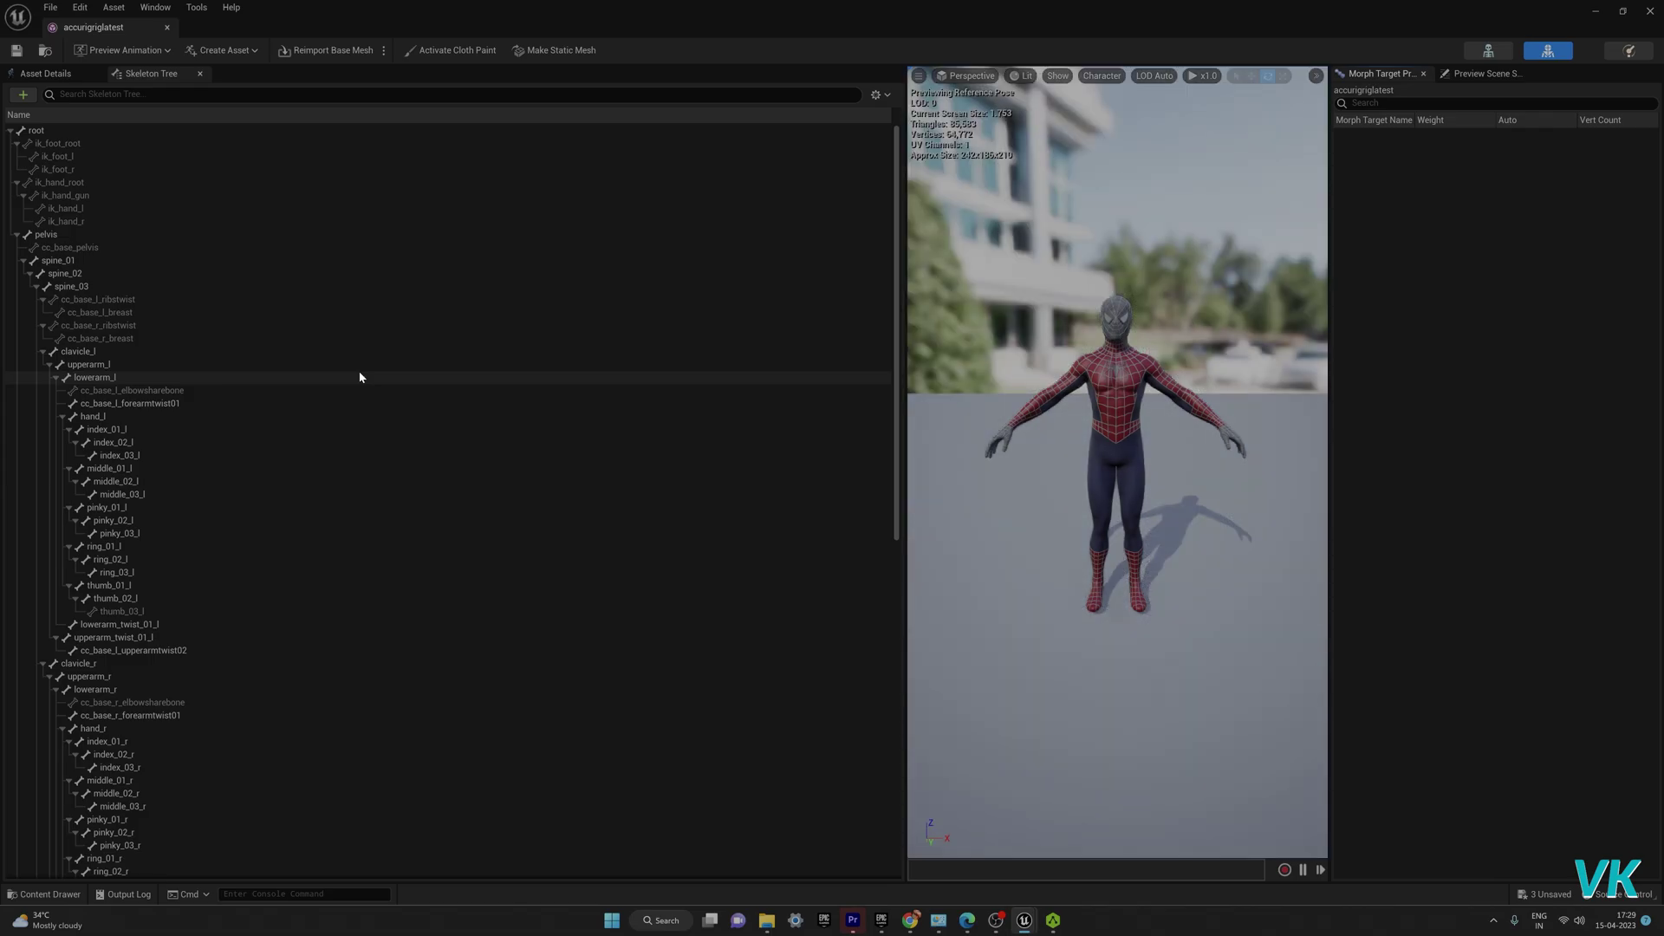
left_click(48, 76)
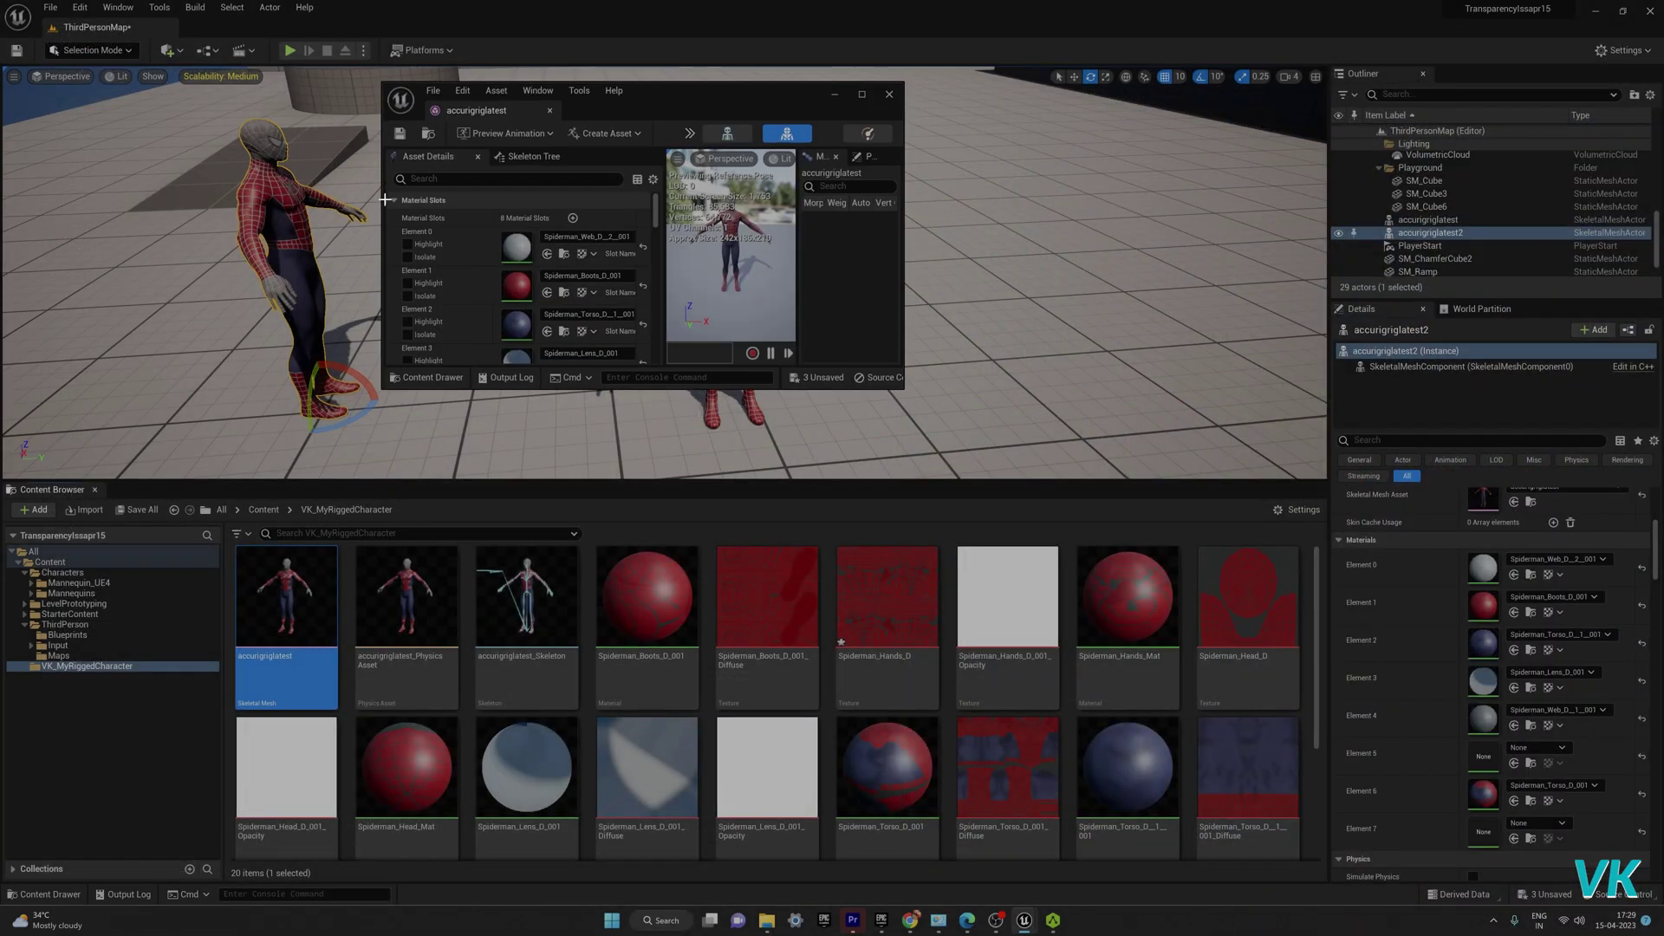
Step: Assign Spiderman_Hands_Mat to the Element 5 material slot (Spiderman_Hands_D_001) of the accurigriglatest skeletal mesh
left_click_drag(901, 388, 1341, 607)
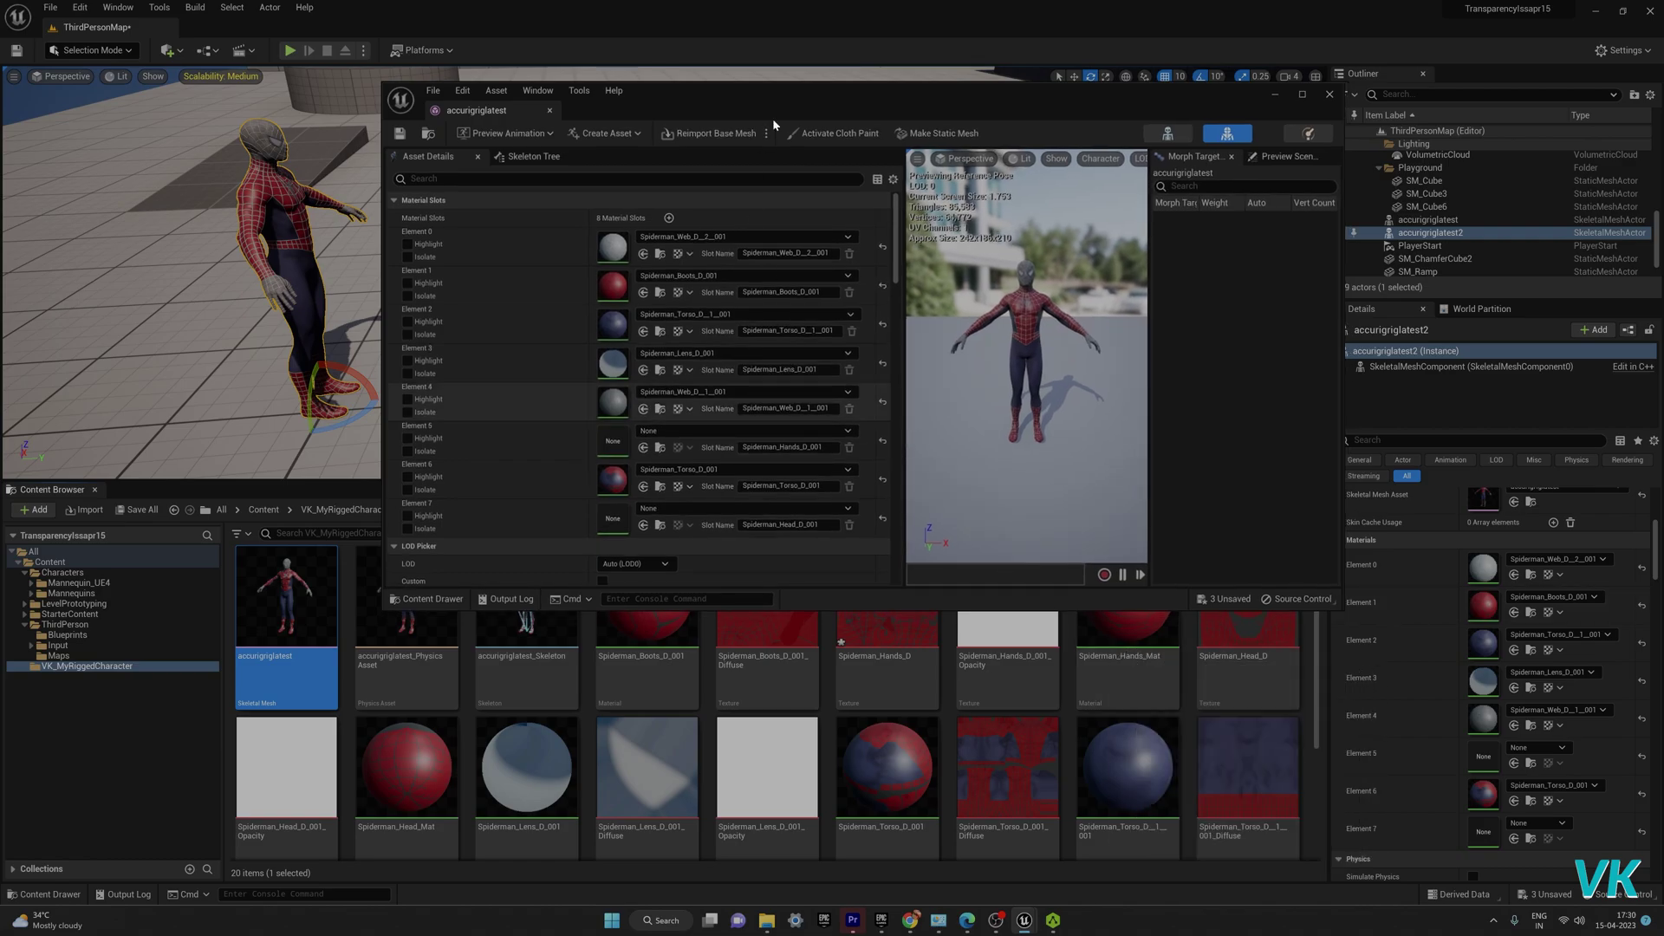
left_click_drag(806, 101, 666, 77)
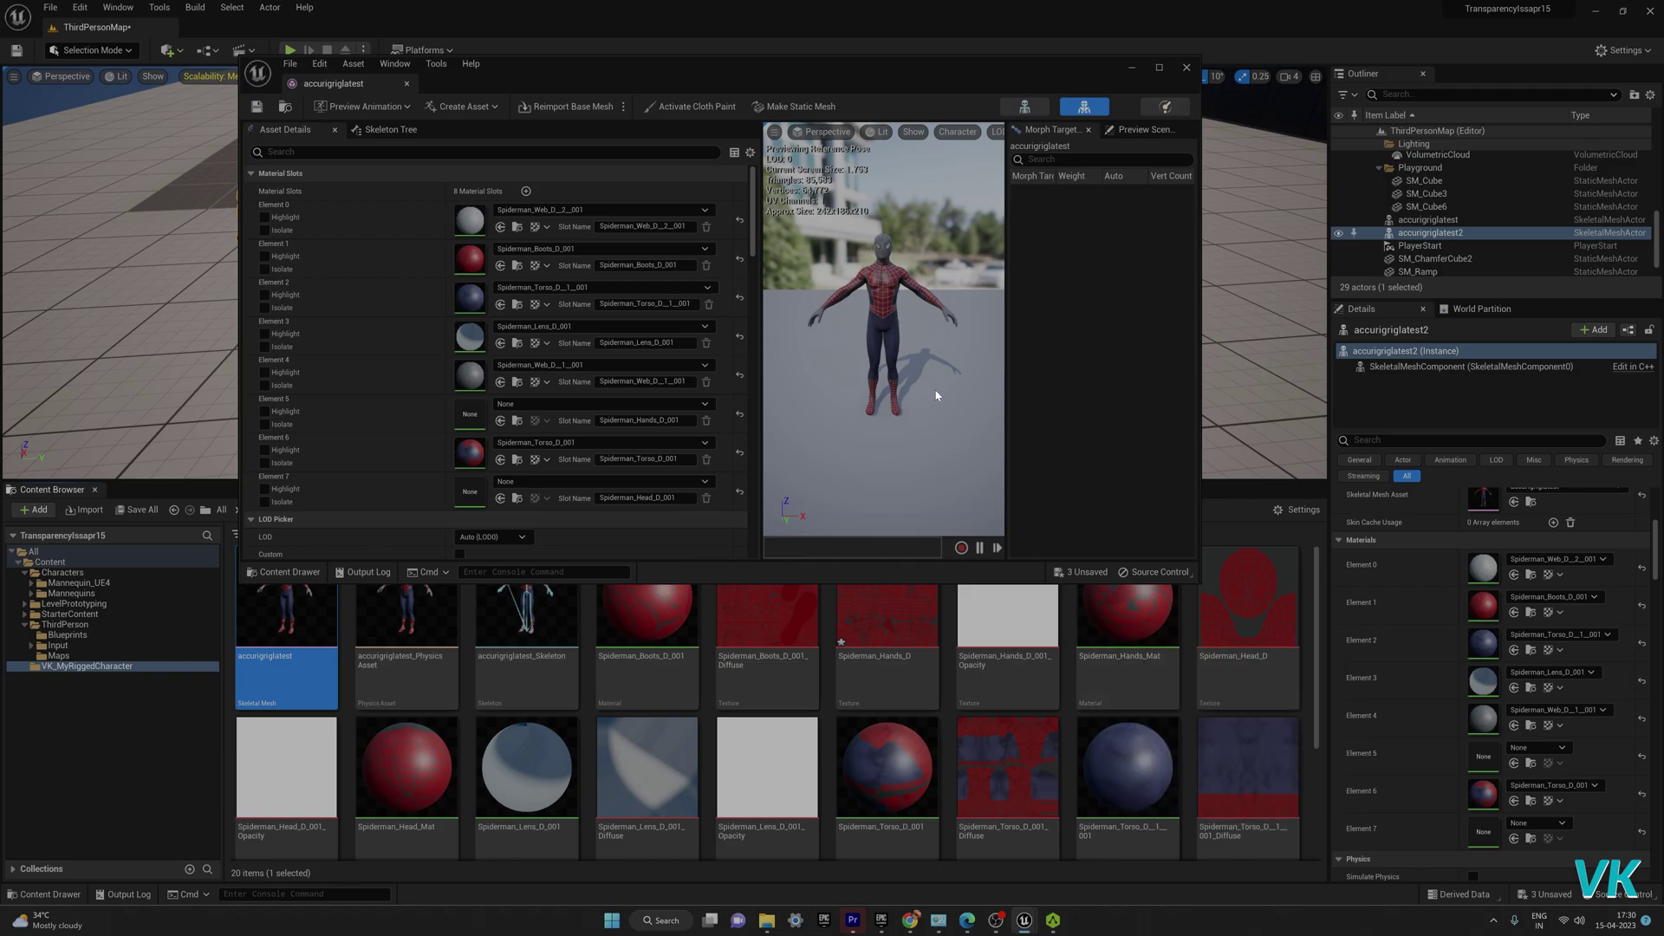
left_click(1097, 598)
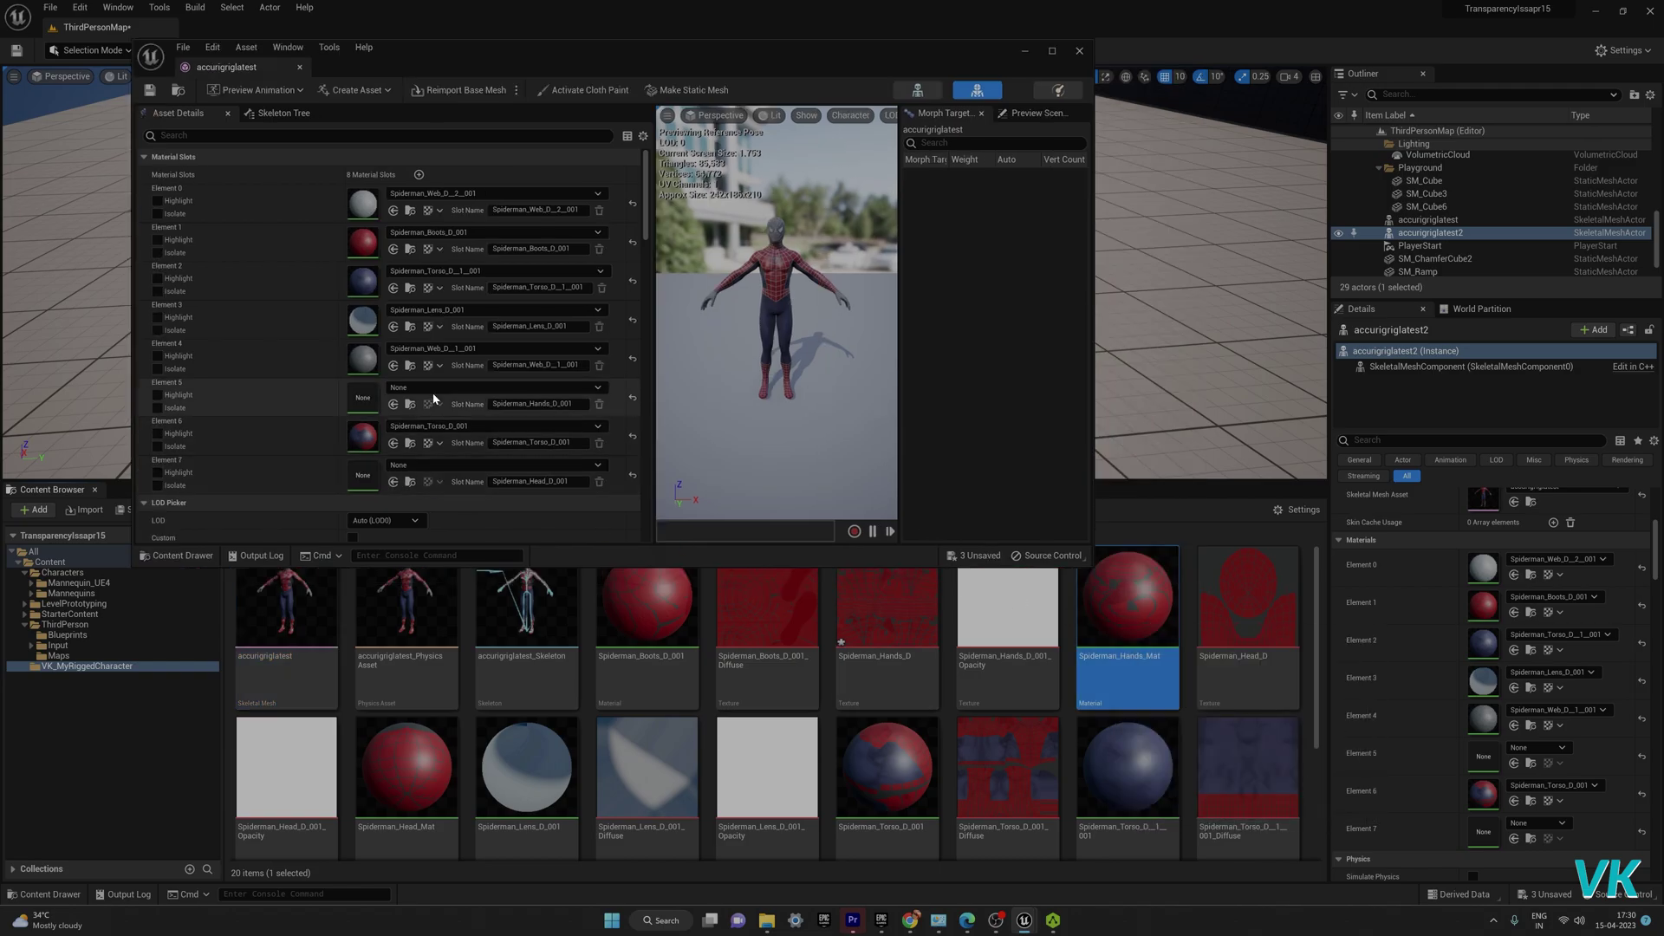
scroll(451, 390, "down", 1)
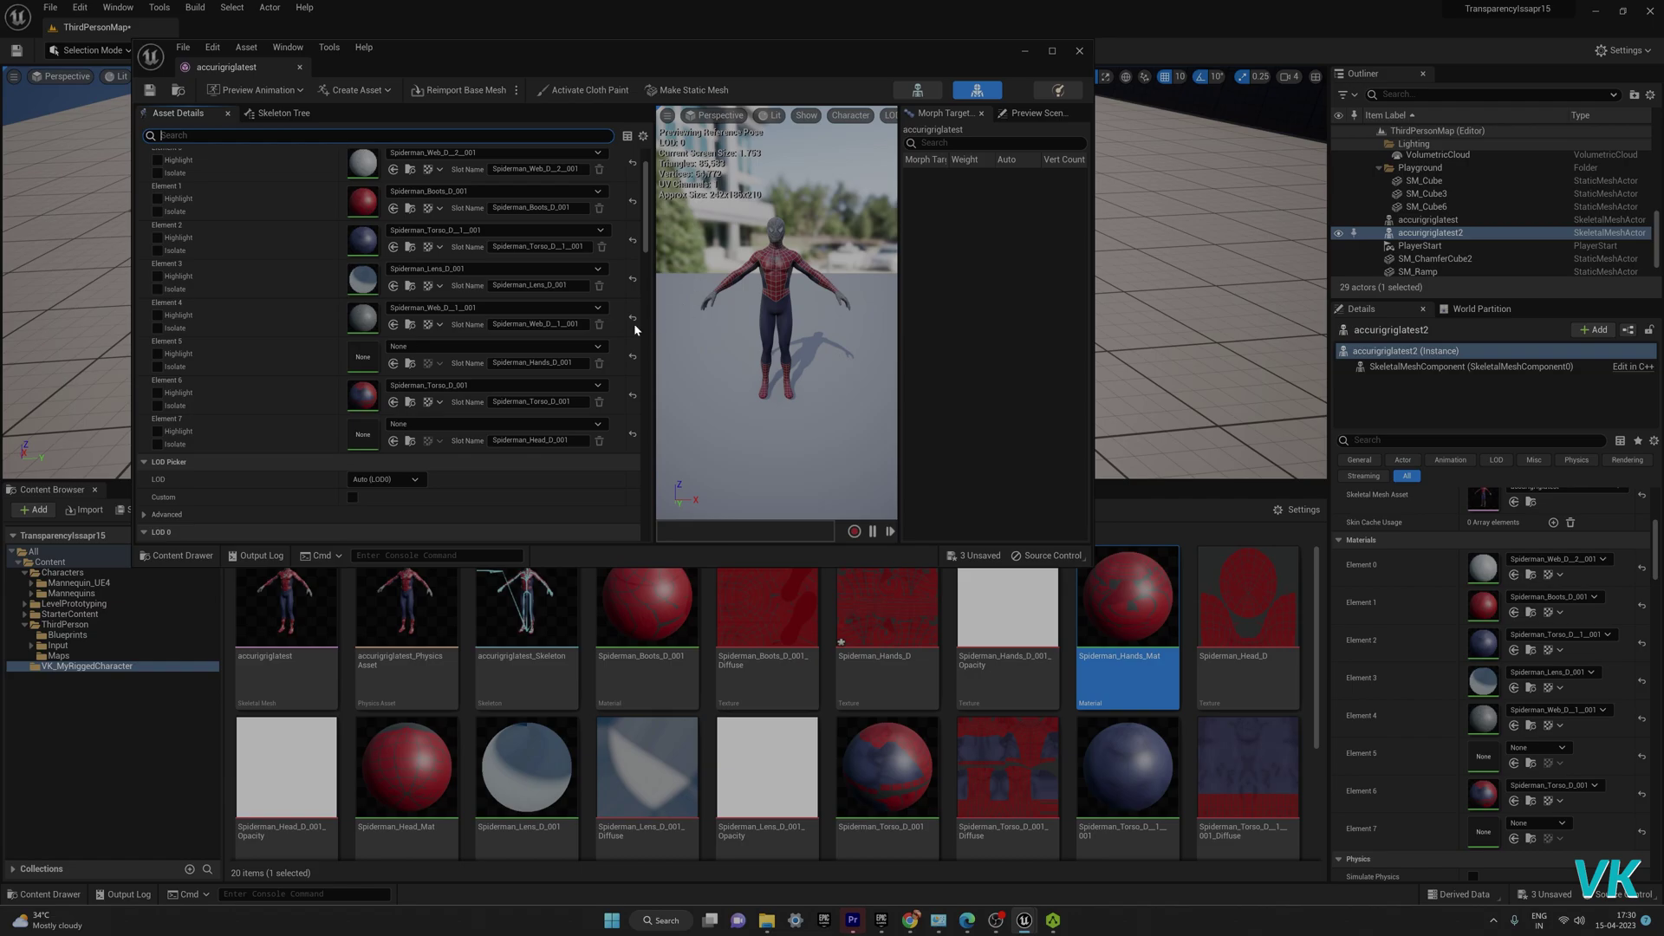
left_click(393, 364)
scroll(798, 313, "up", 3)
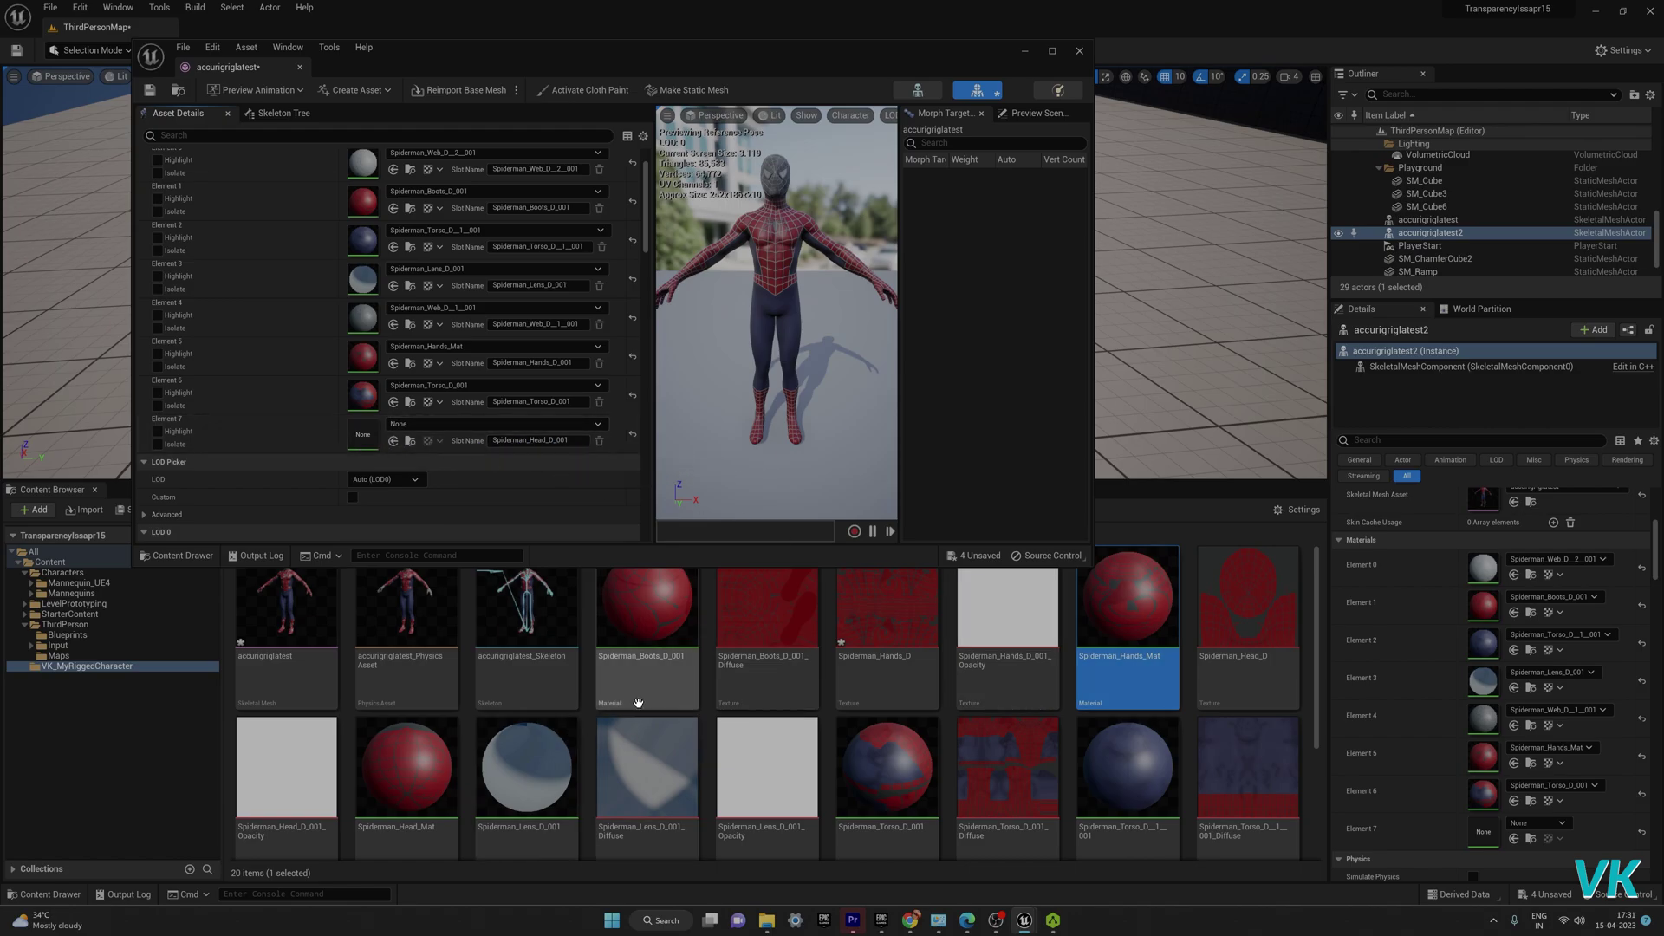
Step: Assign Spiderman_Head_Mat to the Element 7 material slot (Spiderman_Head_D_001) of the skeletal mesh
scroll(997, 693, "down", 2)
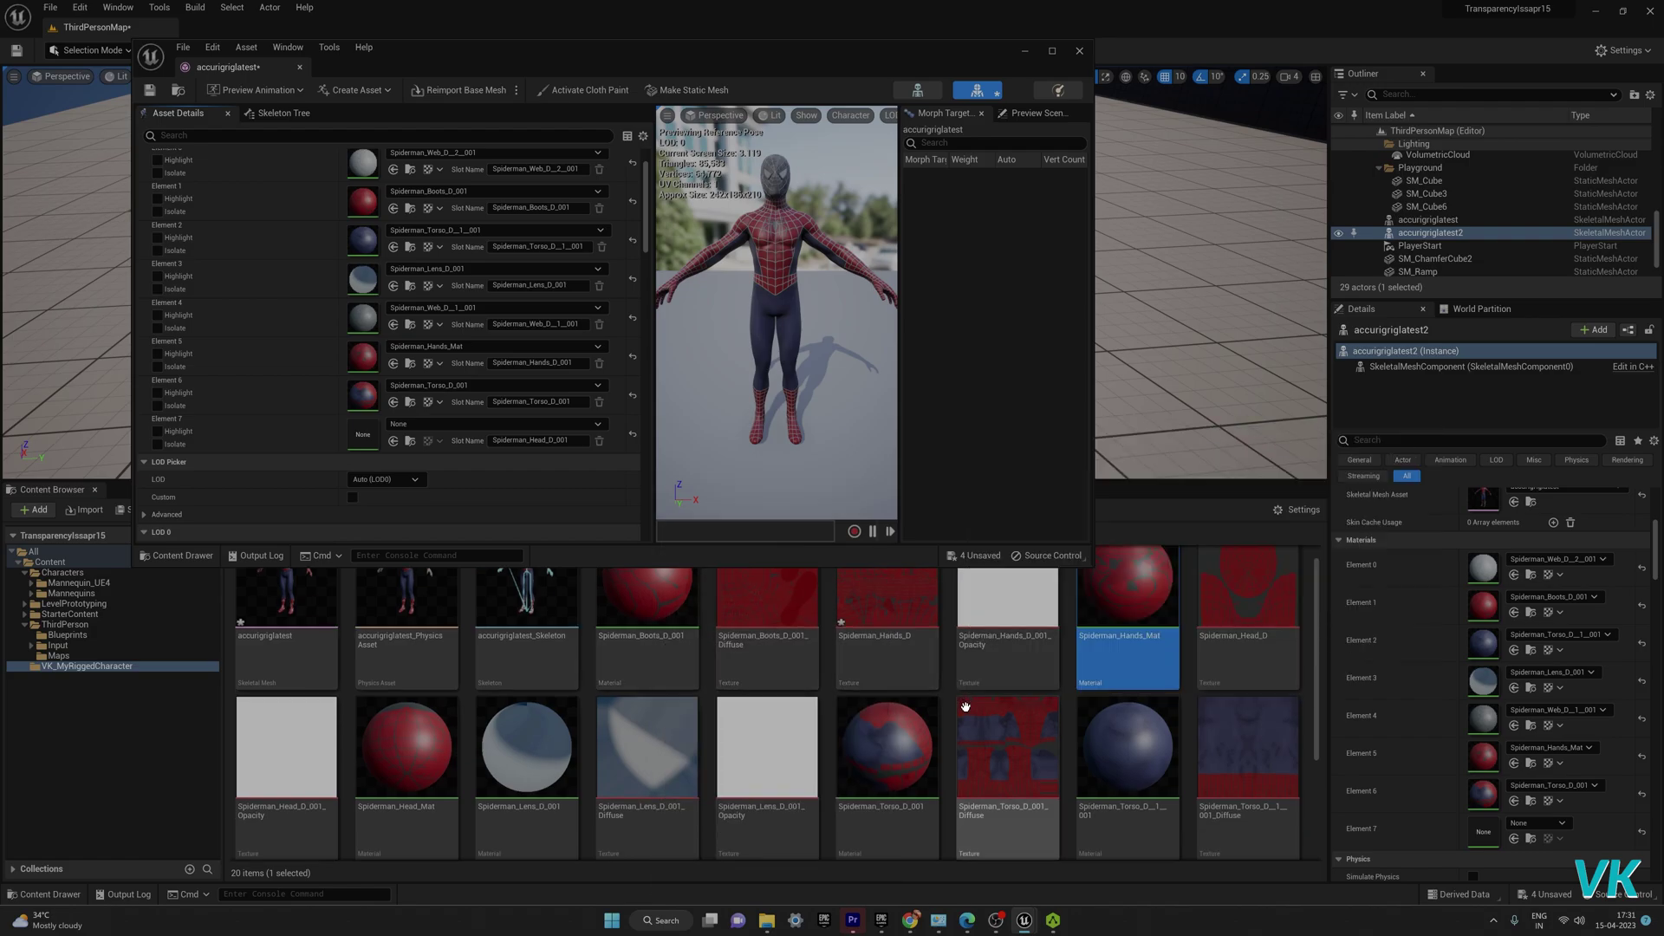
scroll(953, 693, "up", 2)
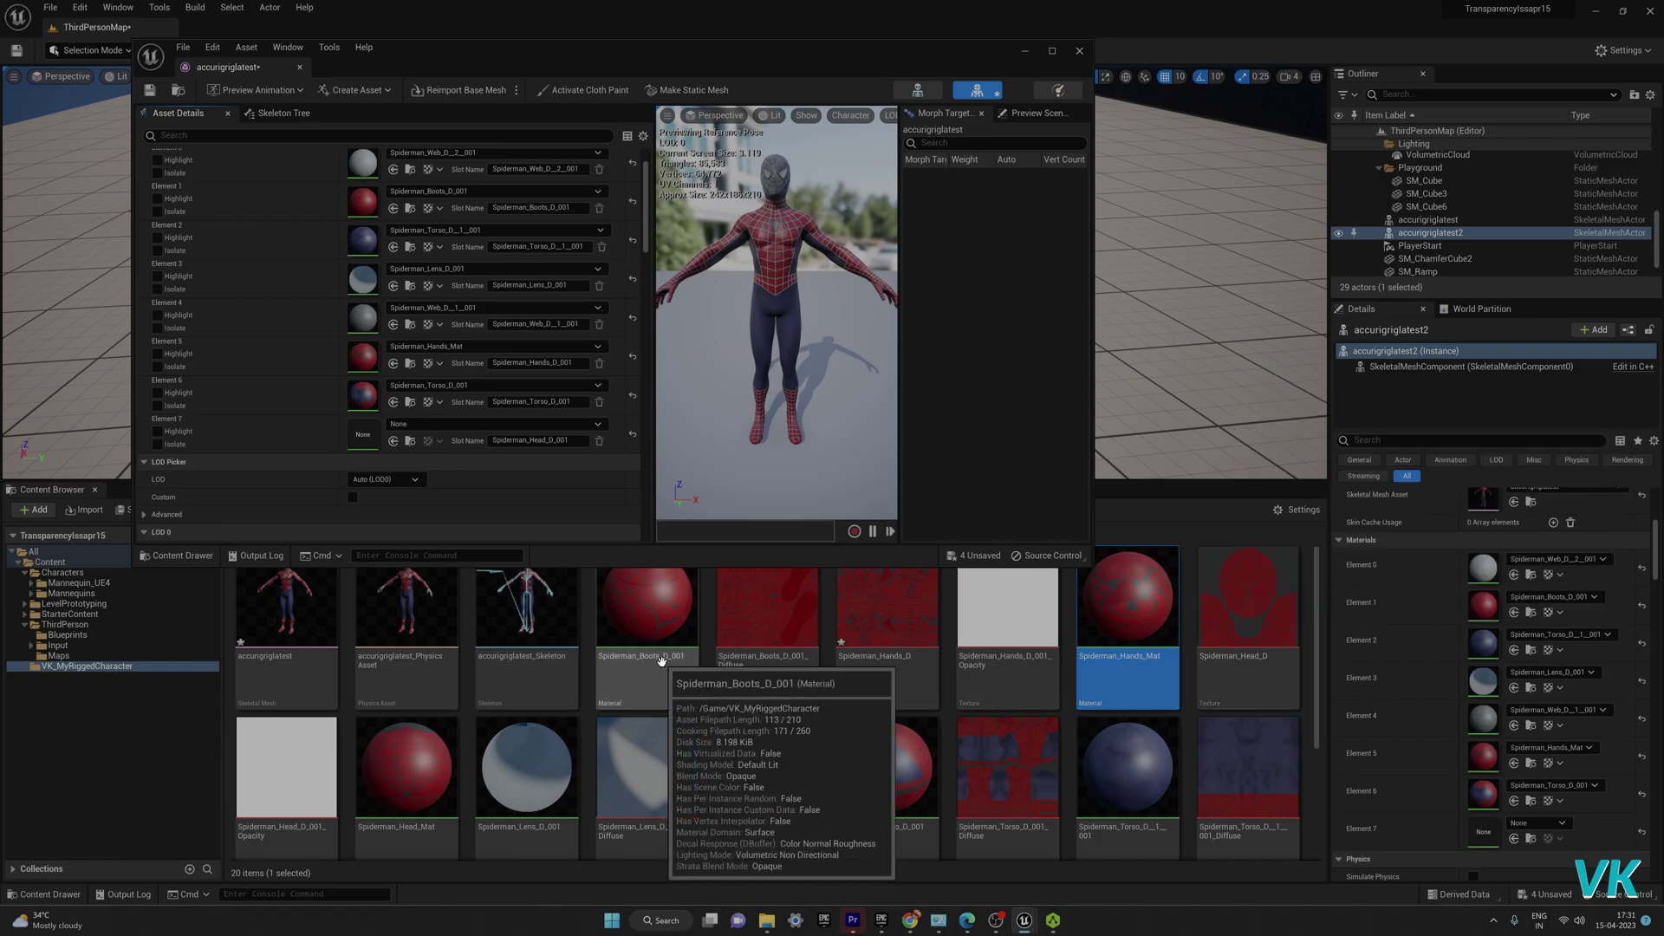
scroll(611, 714, "down", 1)
left_click(408, 763)
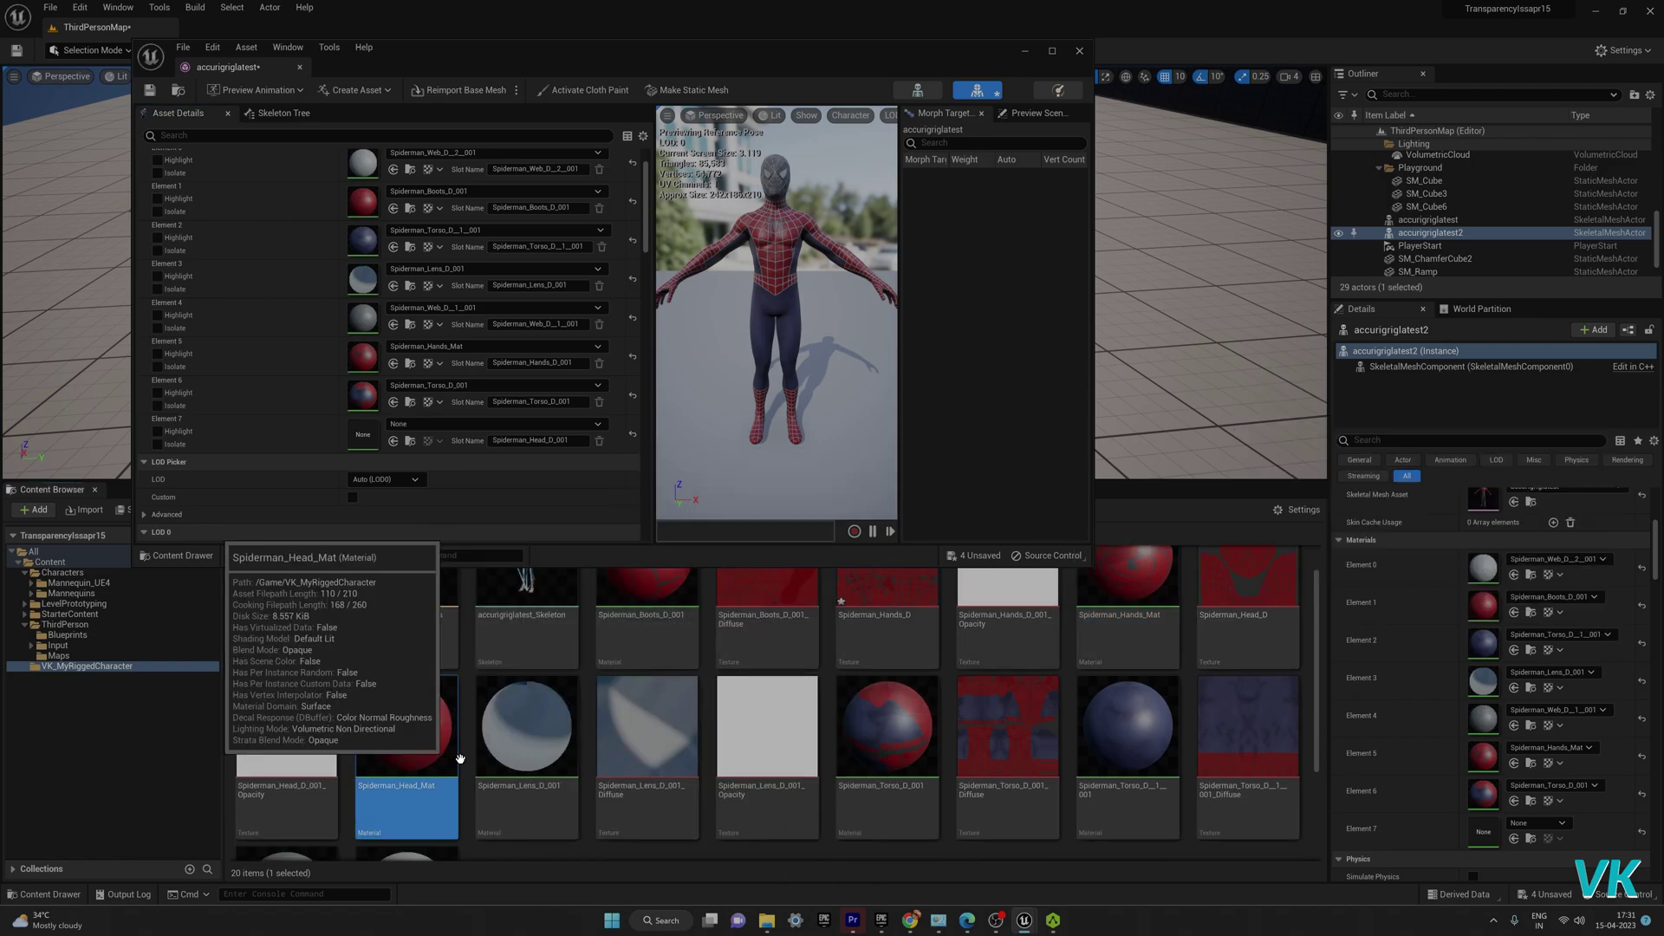
left_click(395, 443)
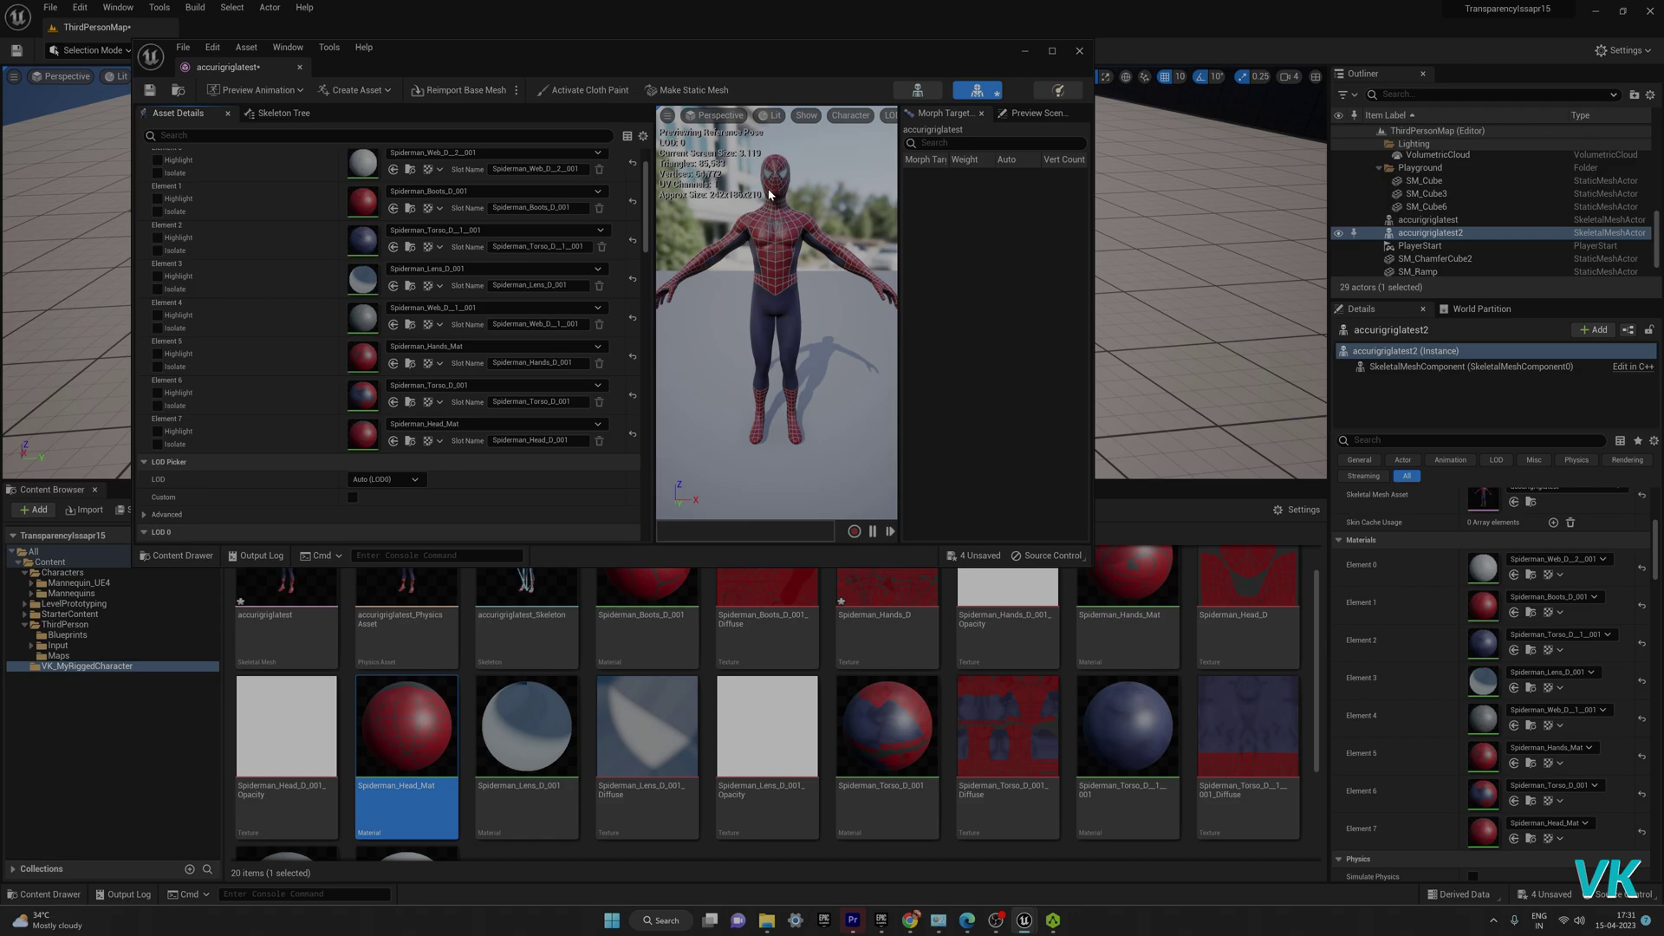
Step: Save the accurigriglatest skeletal mesh with its new hands and head material assignments
left_click_drag(435, 59, 685, 128)
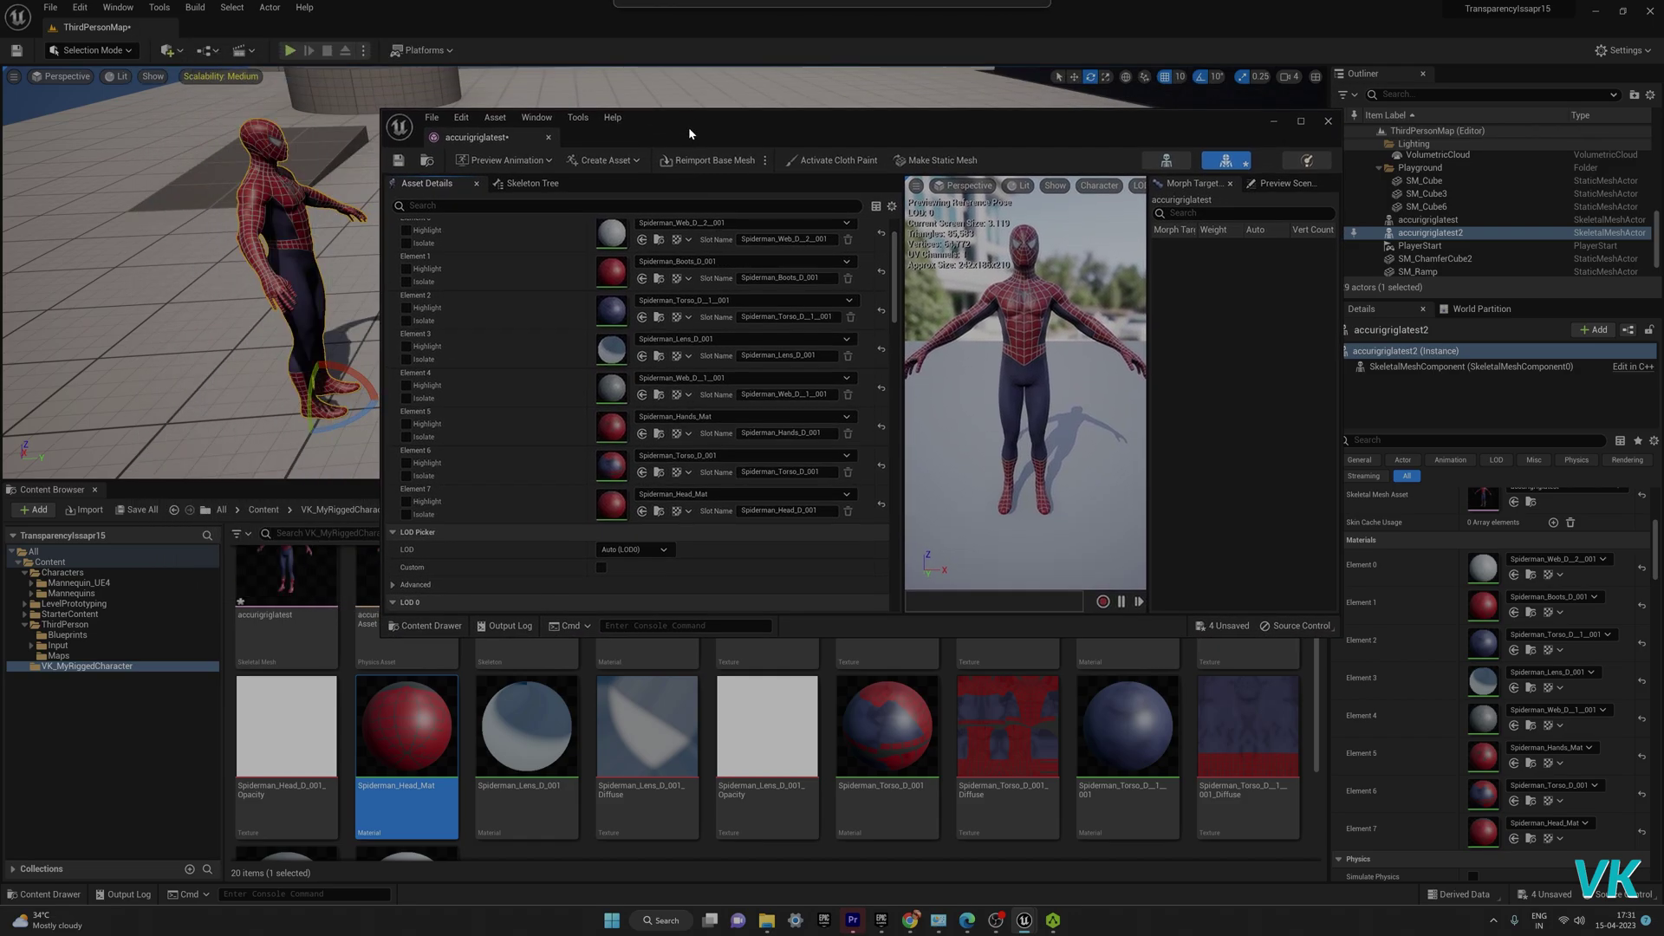
left_click(288, 604)
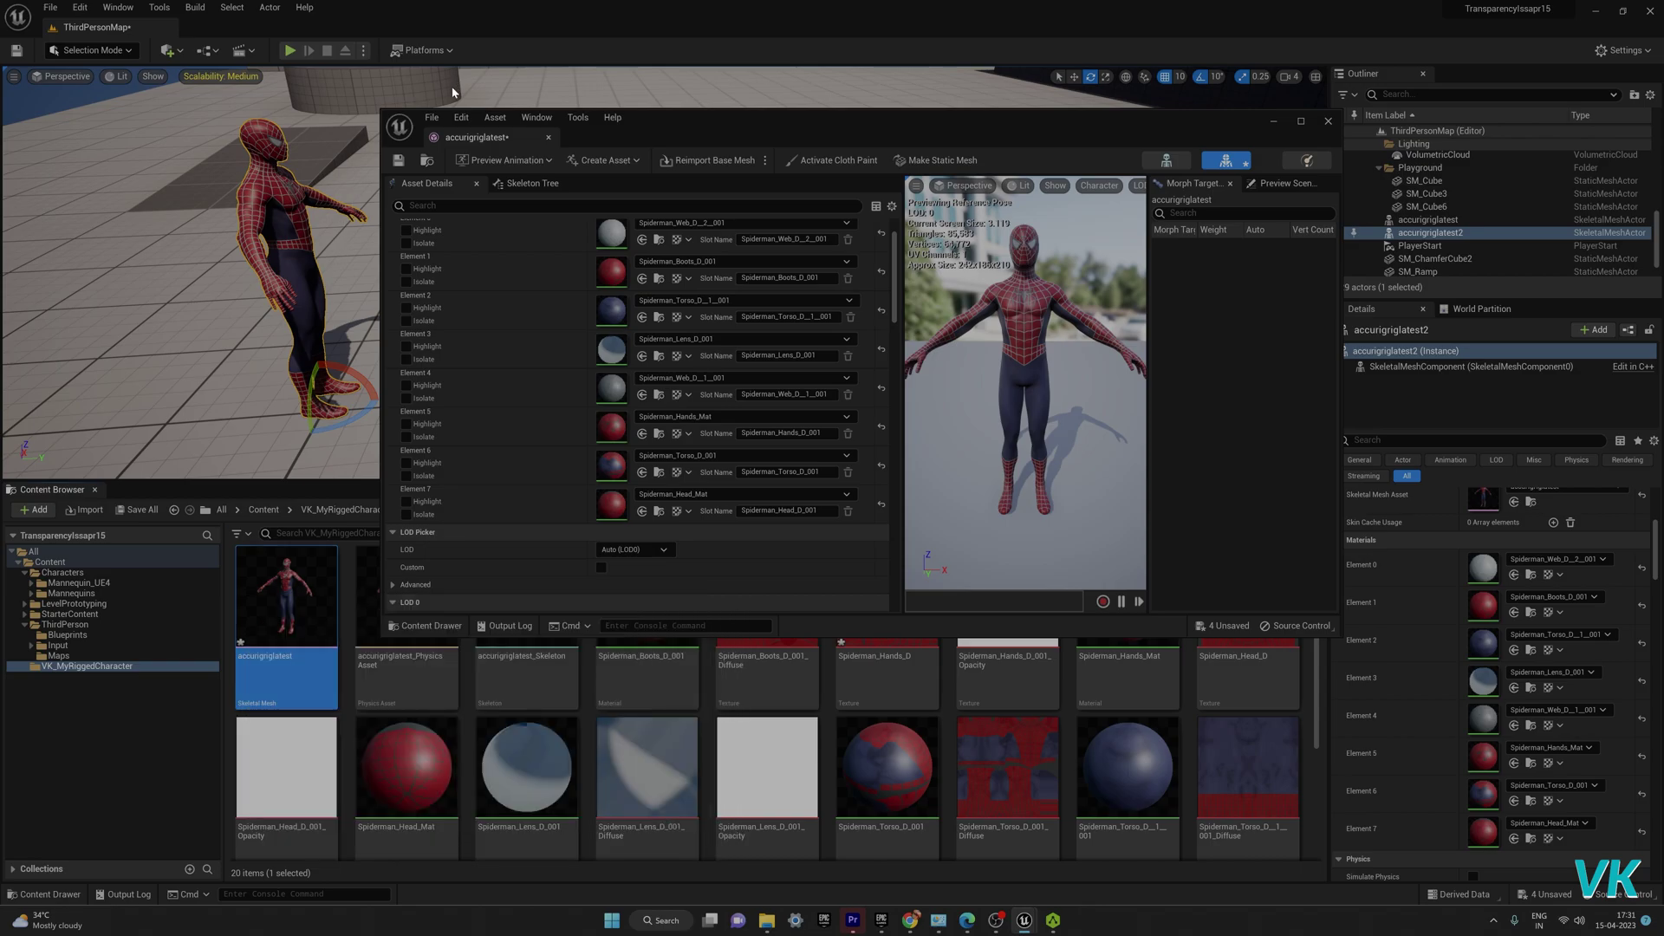
left_click(432, 117)
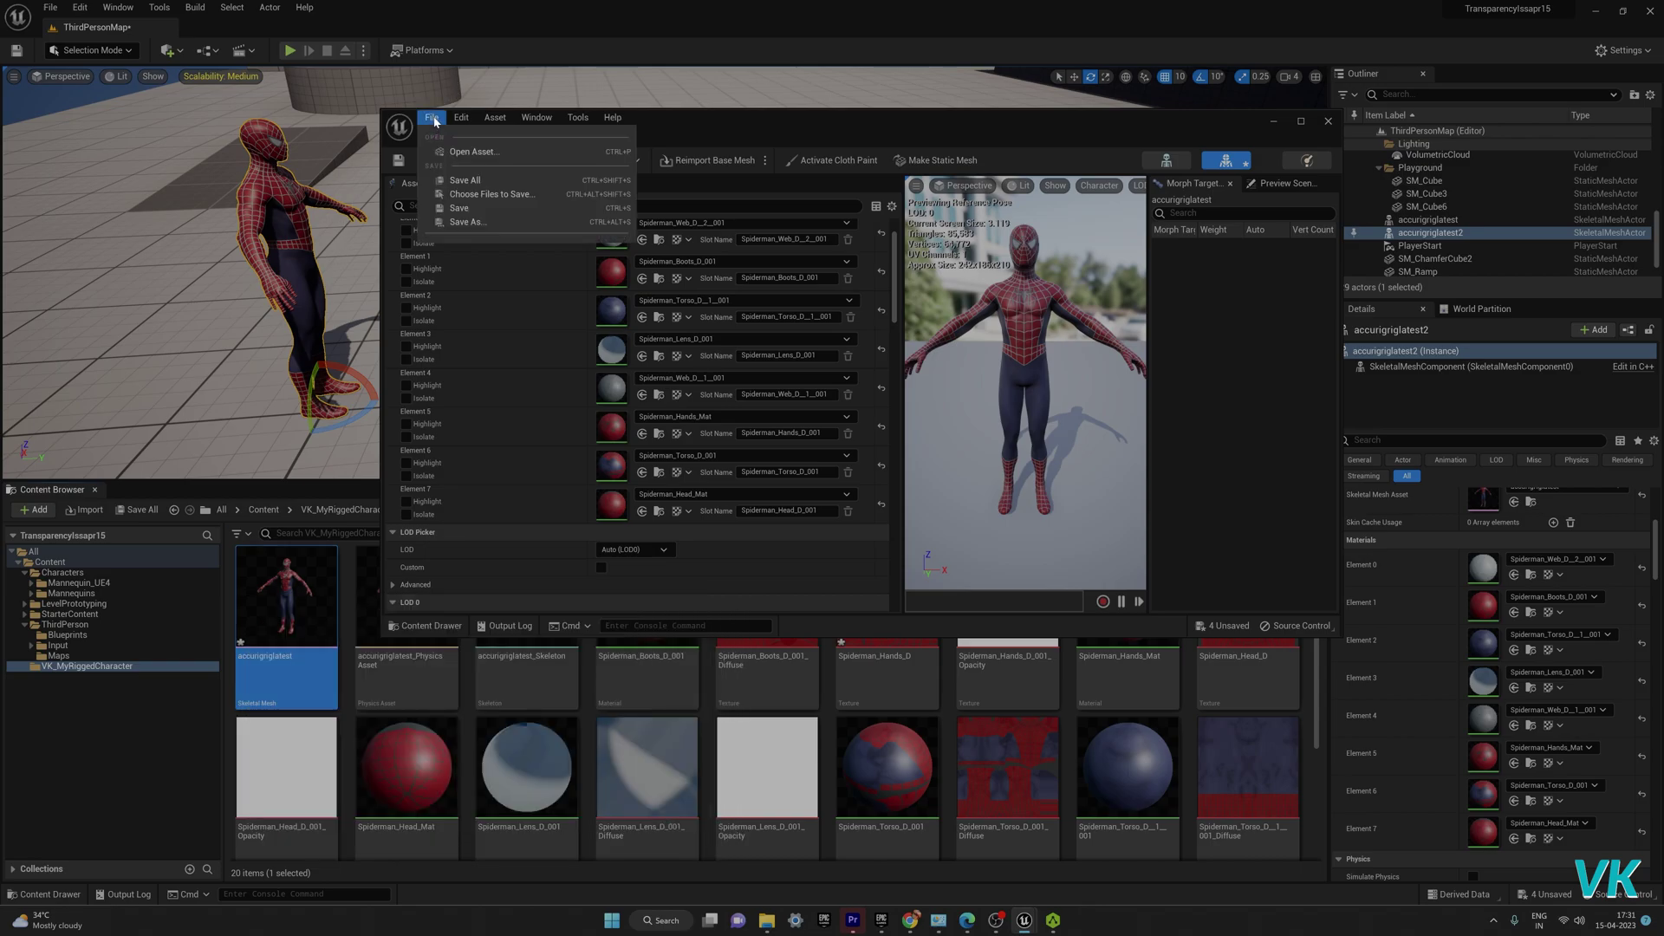
left_click(472, 209)
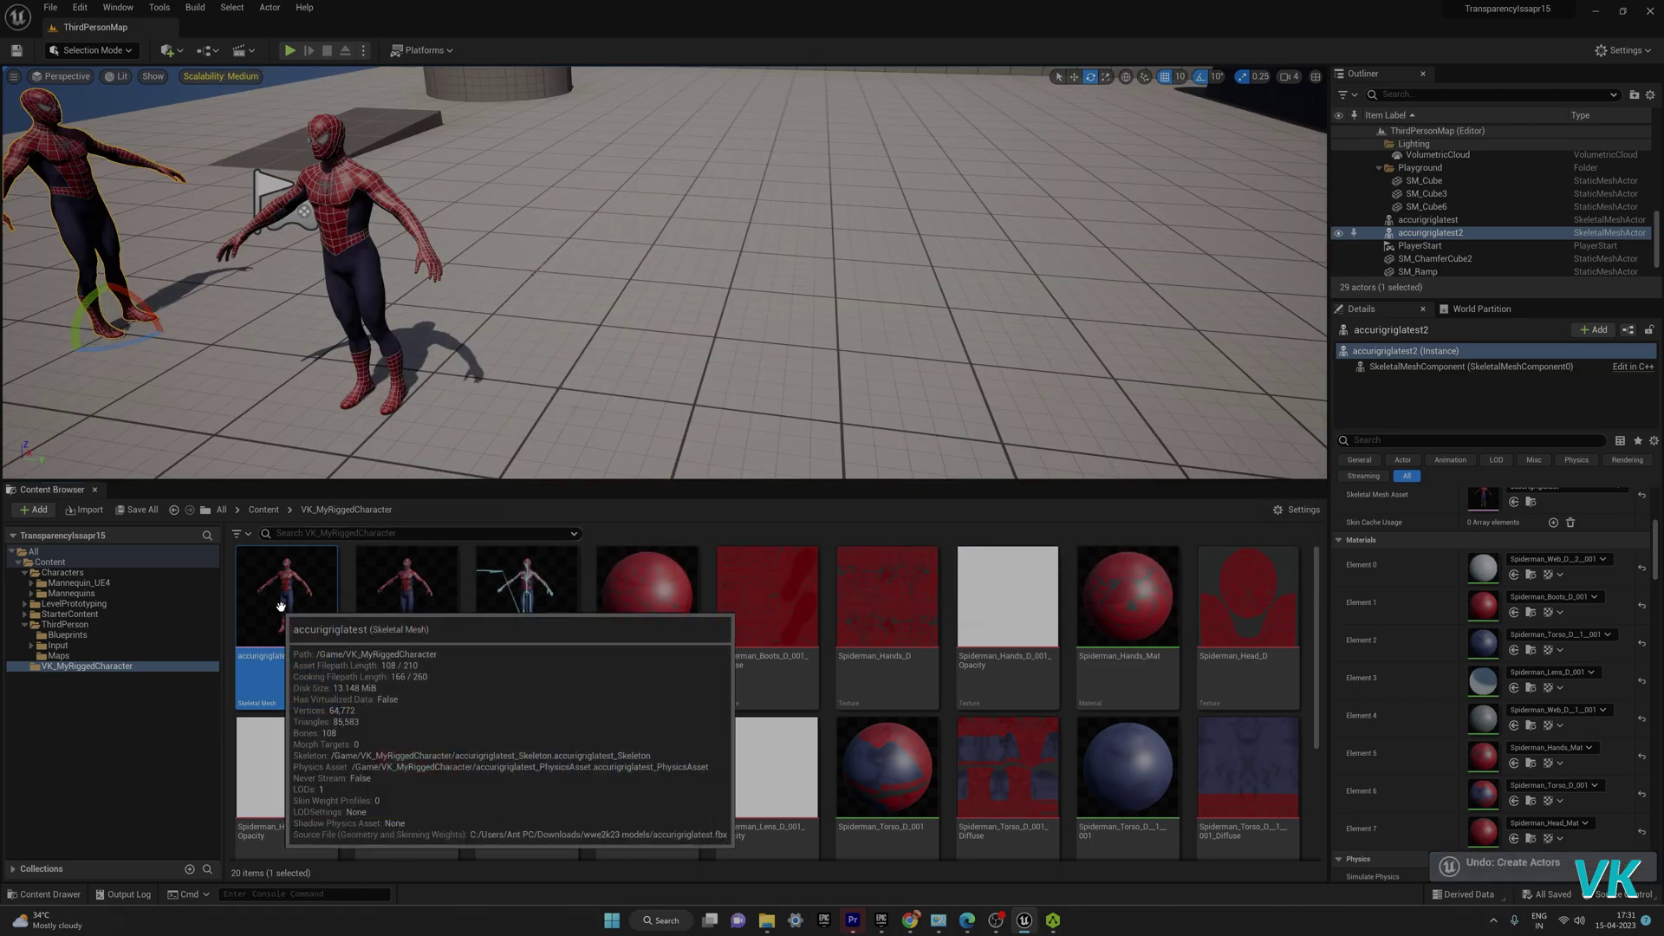
Step: Place another accurigriglatest skeletal mesh and an accurigriglatest_Skeleton instance on the level floor beside the existing characters
left_click_drag(286, 607, 626, 400)
right_click_drag(746, 387, 450, 289)
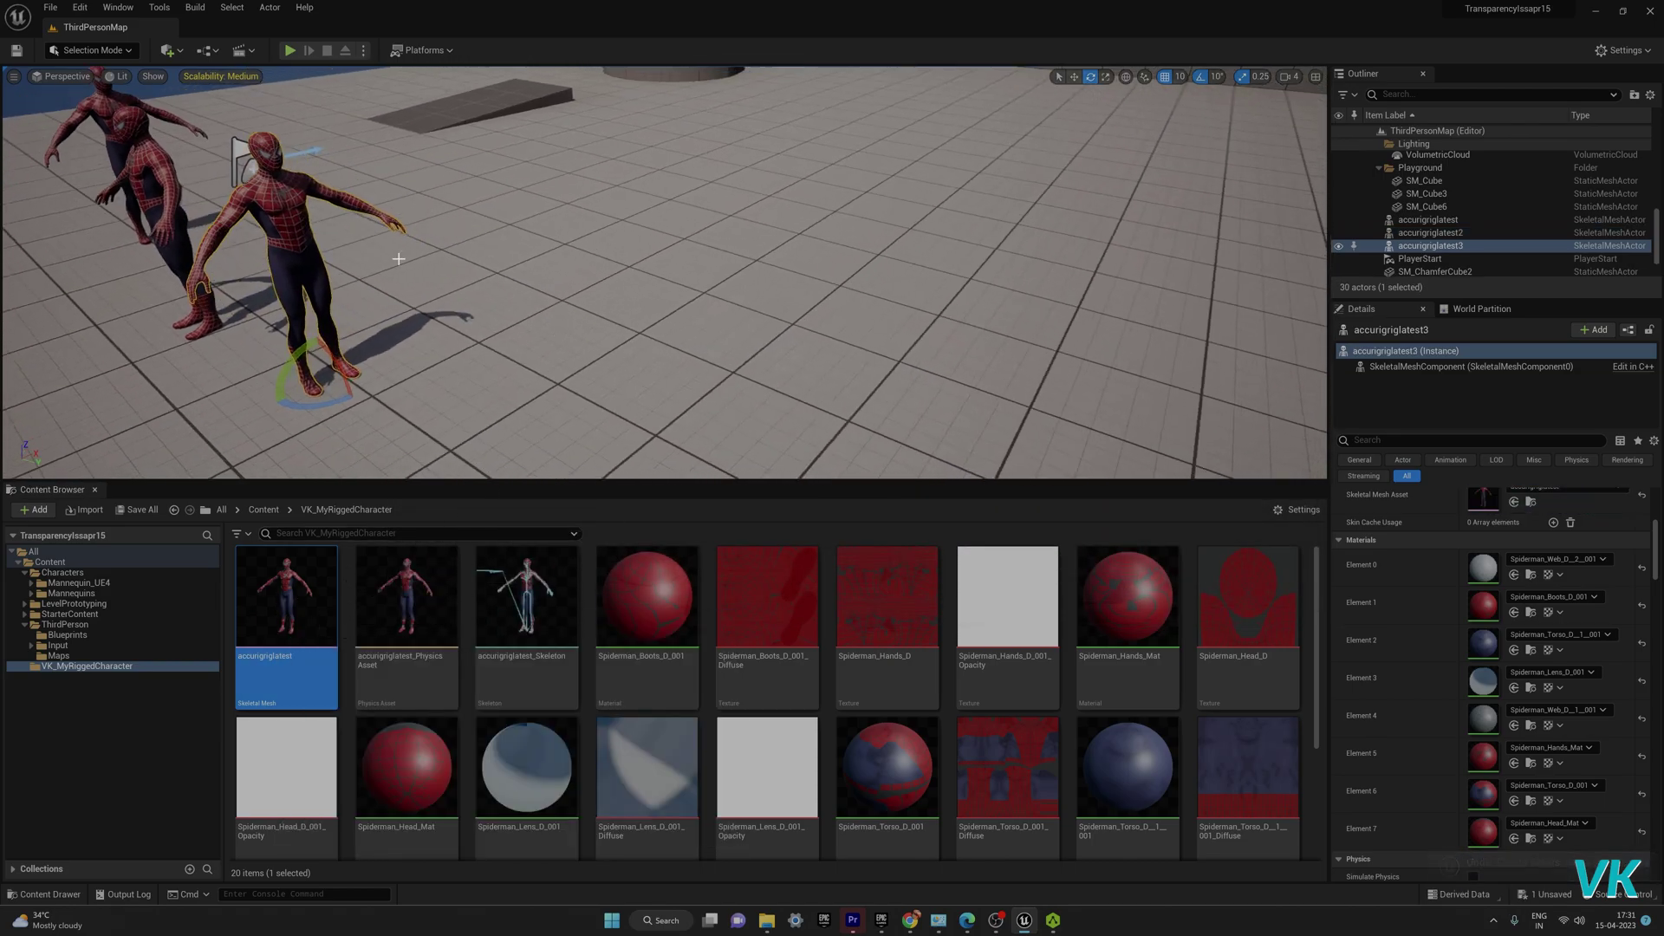
right_click_drag(216, 290, 341, 301)
scroll(348, 301, "up", 3)
mouse_move(418, 230)
right_mouse_down()
mouse_move(392, 201)
mouse_move(421, 227)
right_mouse_up()
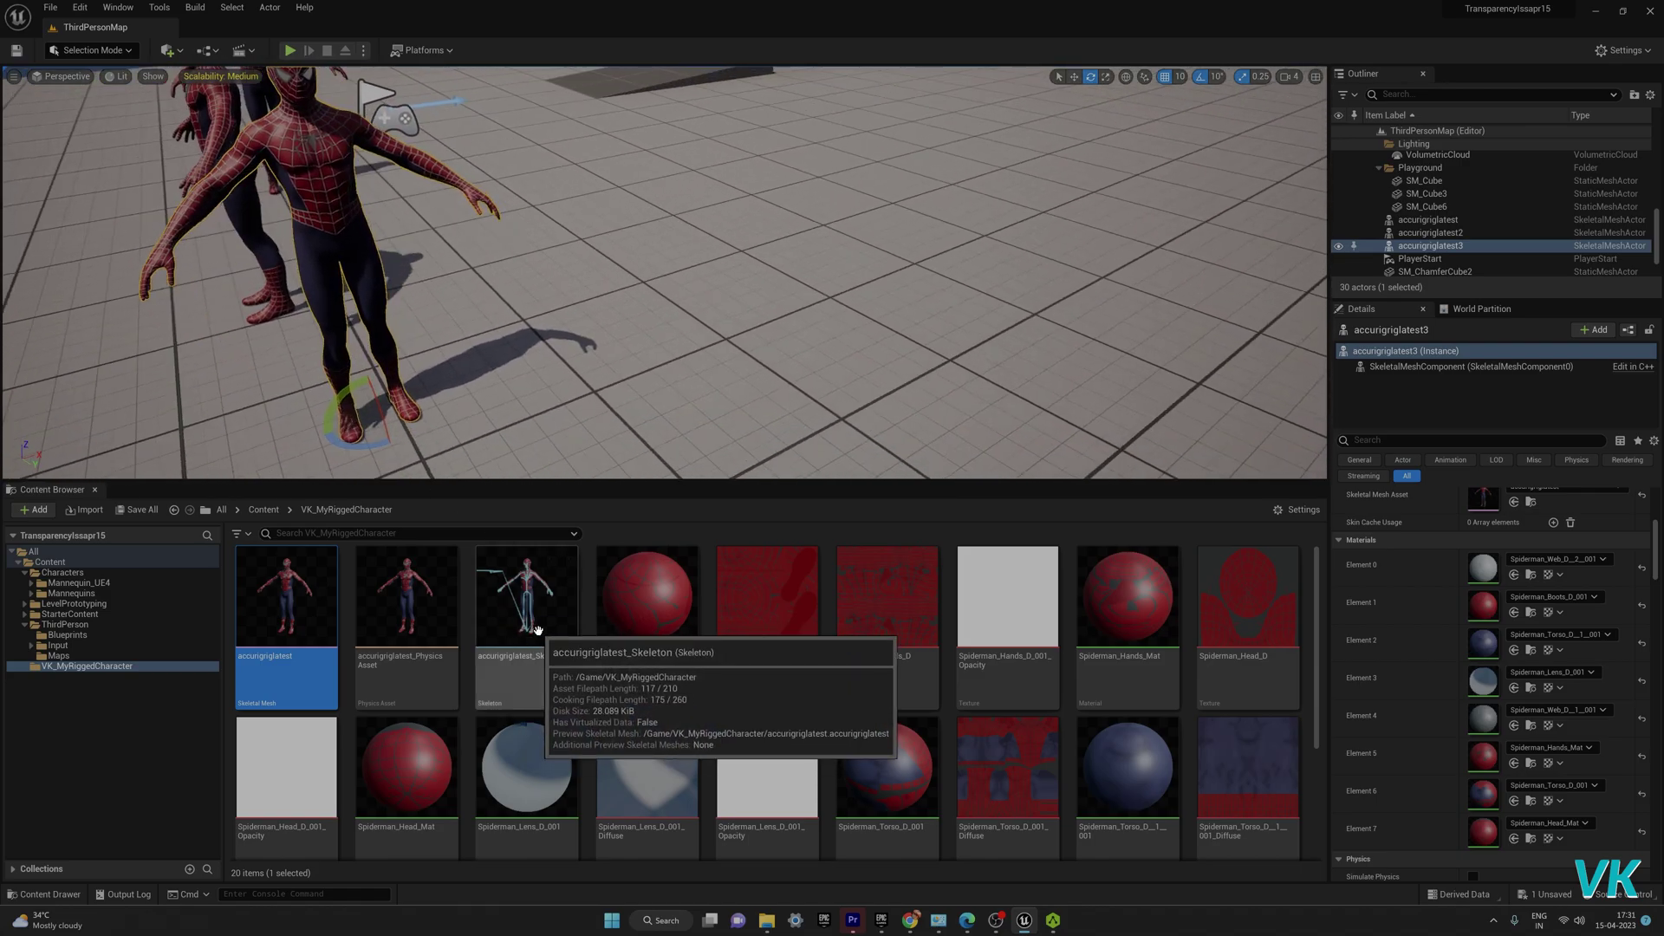
left_click_drag(537, 630, 665, 441)
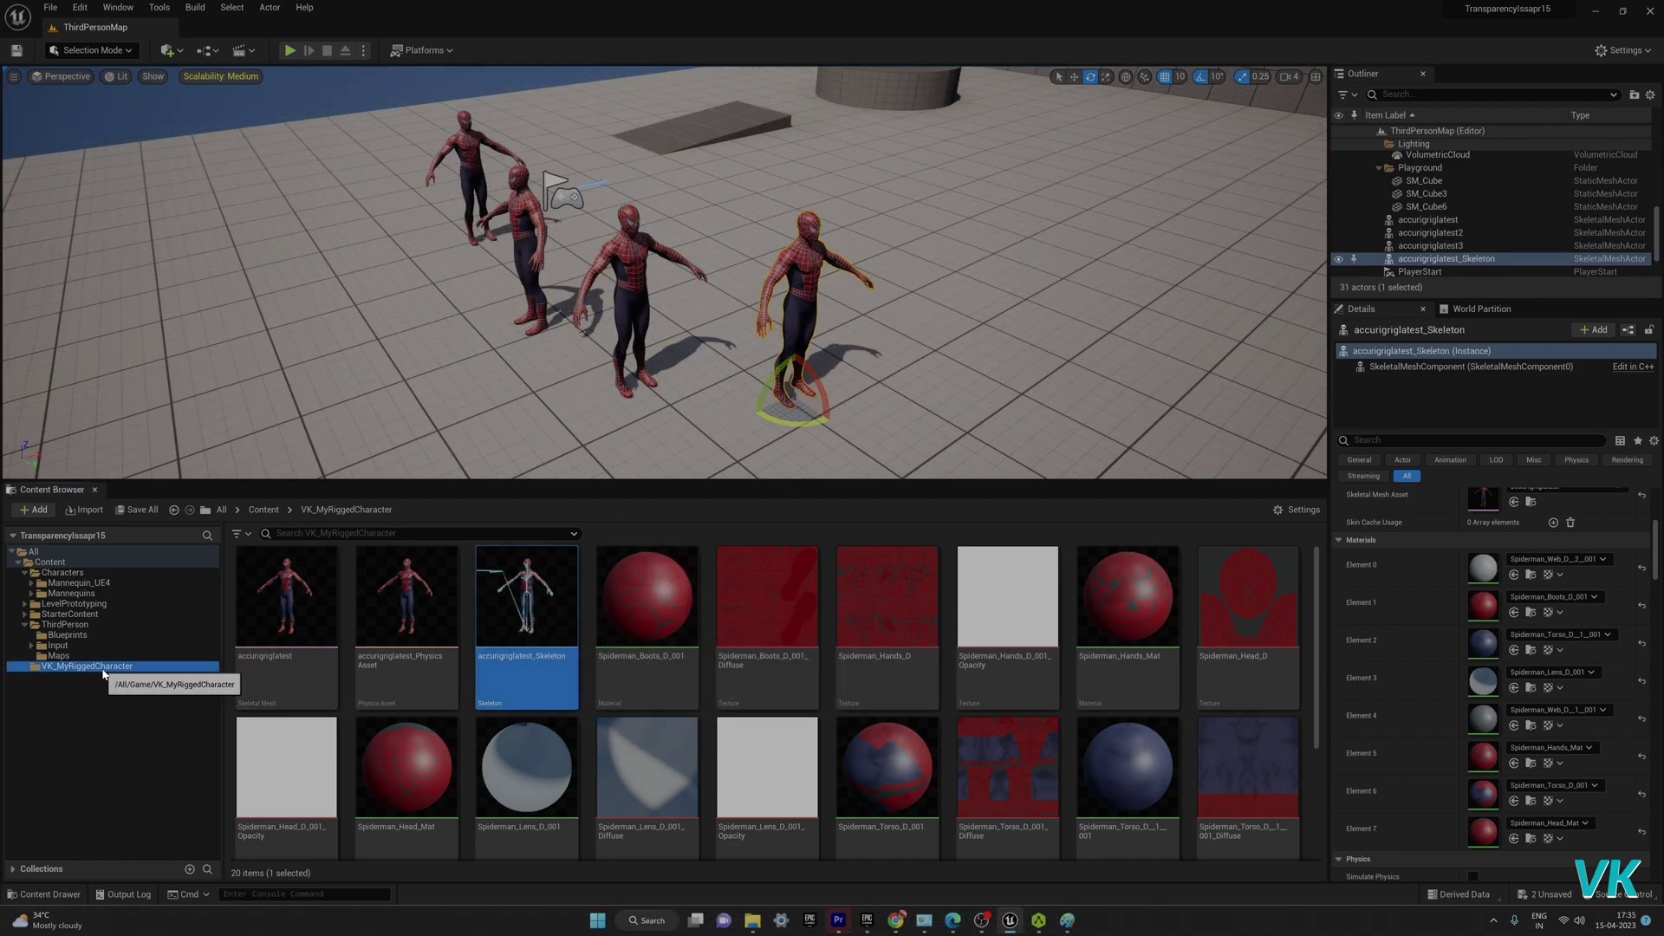
Step: Create a folder named VK_TestingTransparencyissue directly under Content
right_click(103, 673)
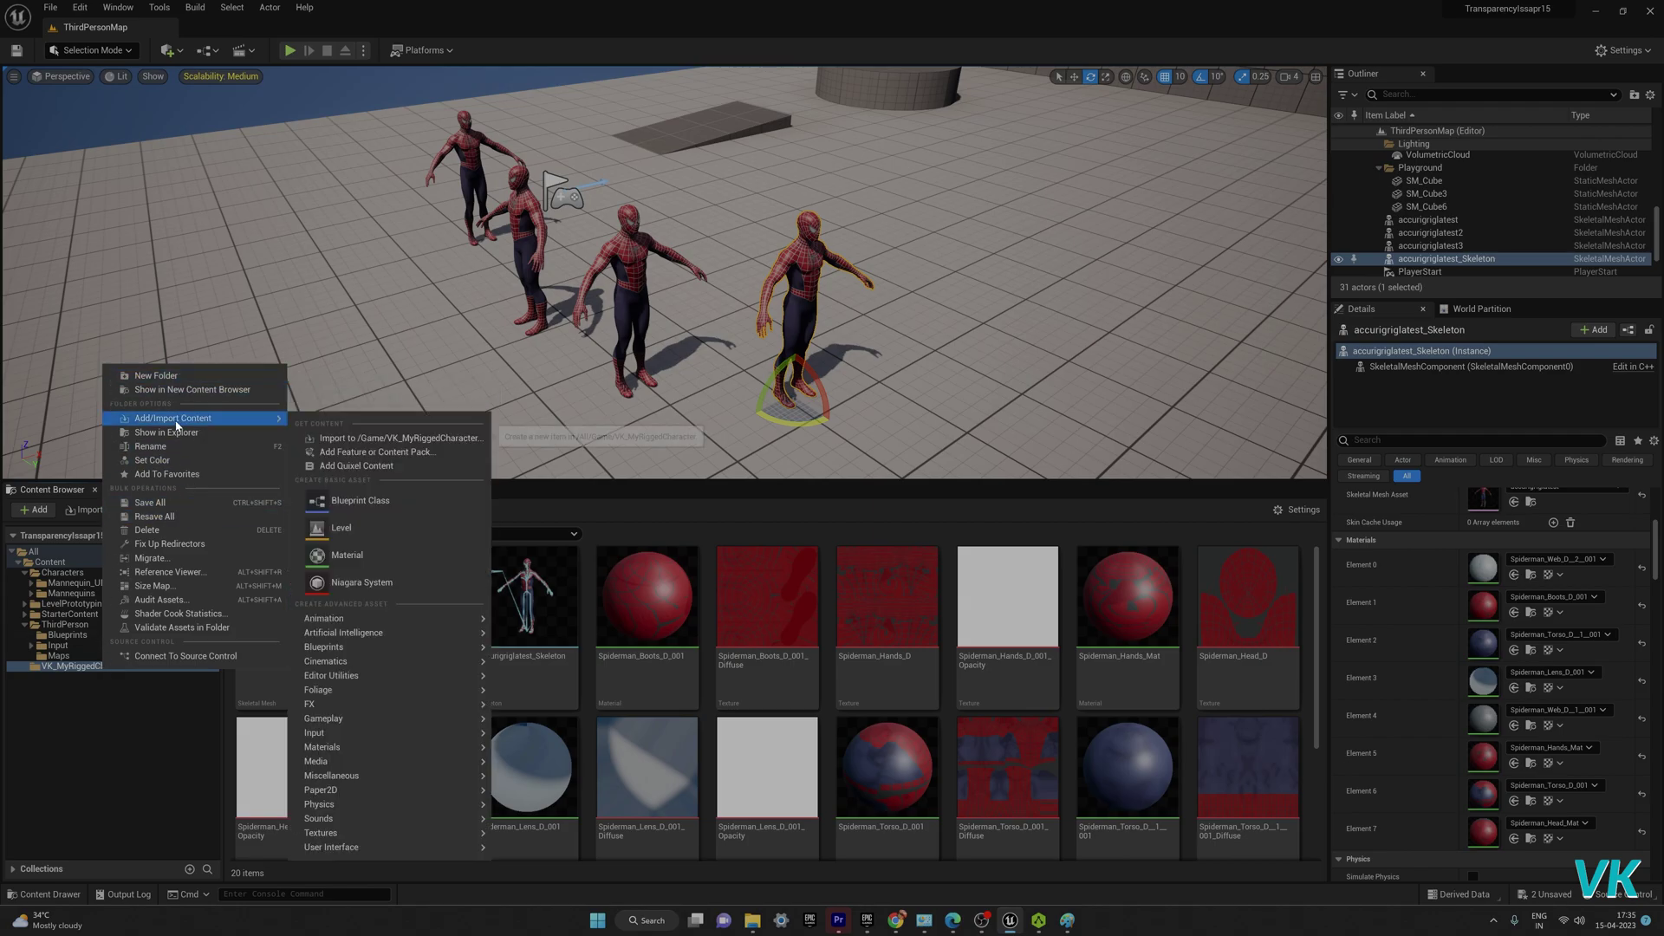
left_click(161, 376)
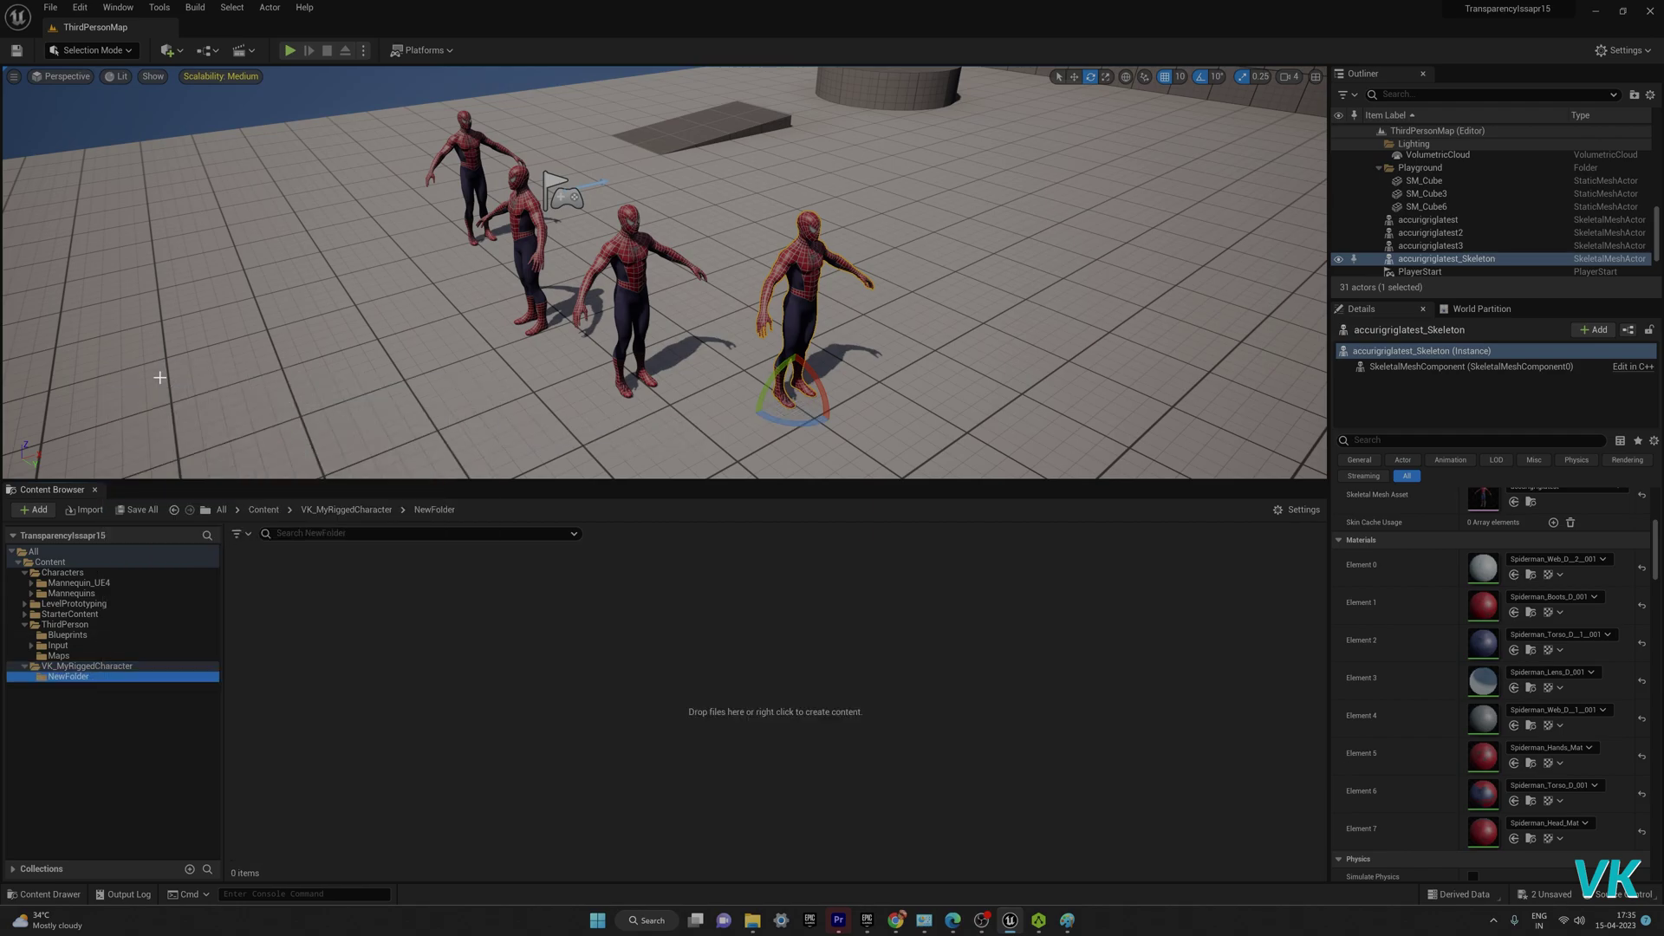
type("VK_Testin")
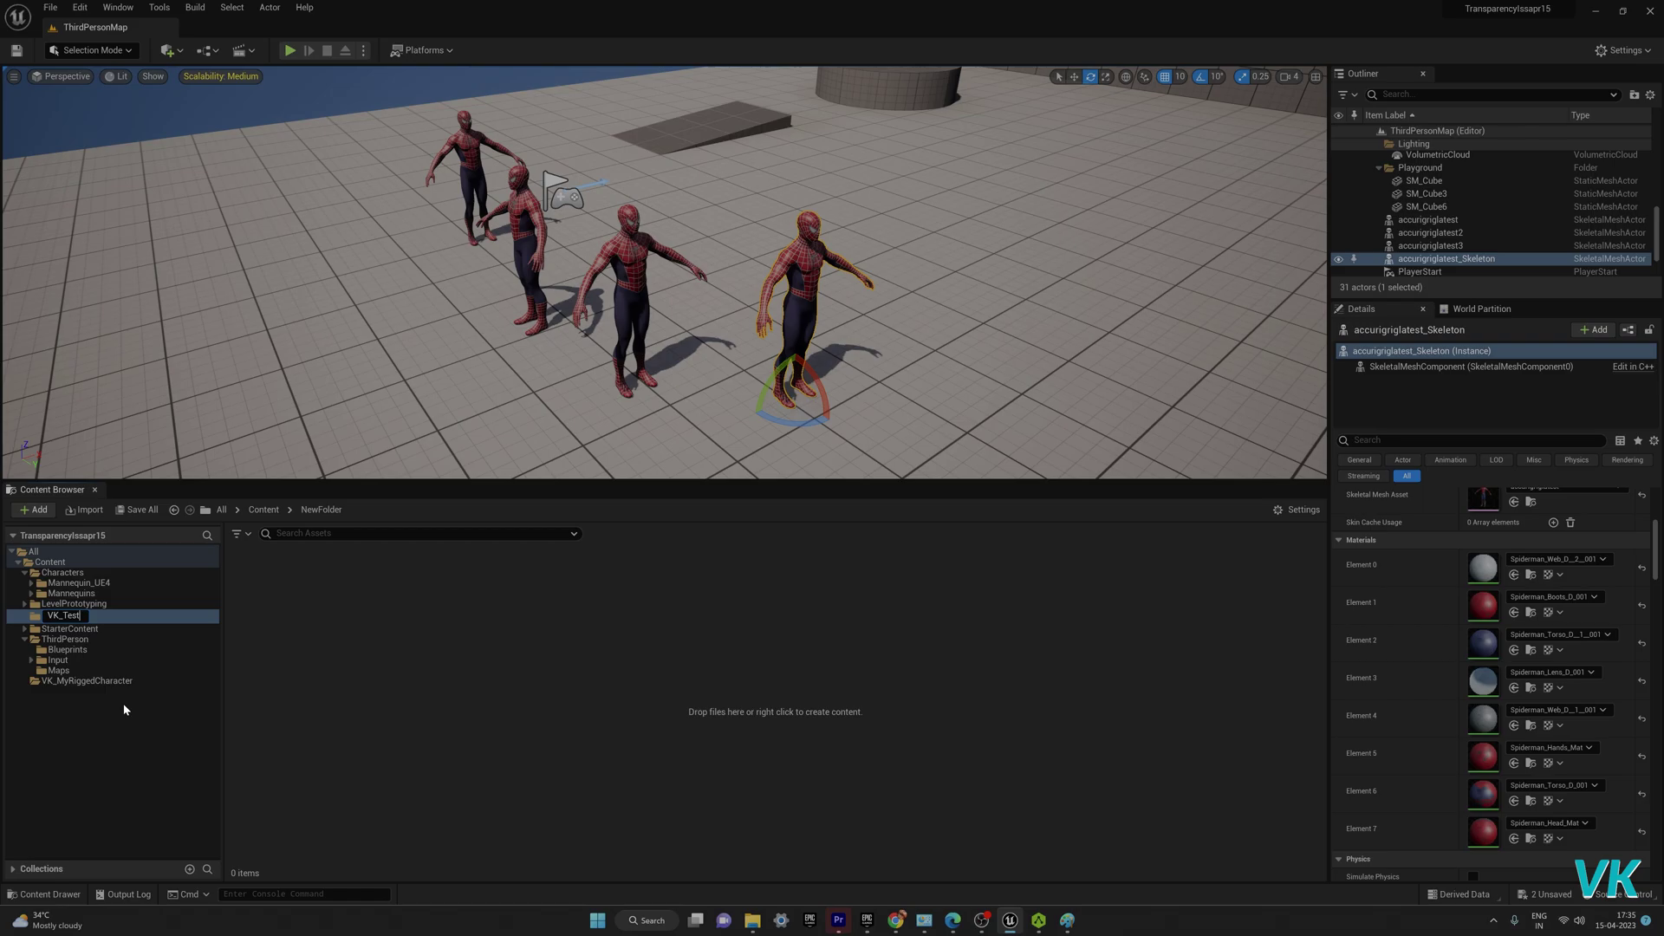
type("ingTransparencyissue")
key("Return")
left_click(340, 643)
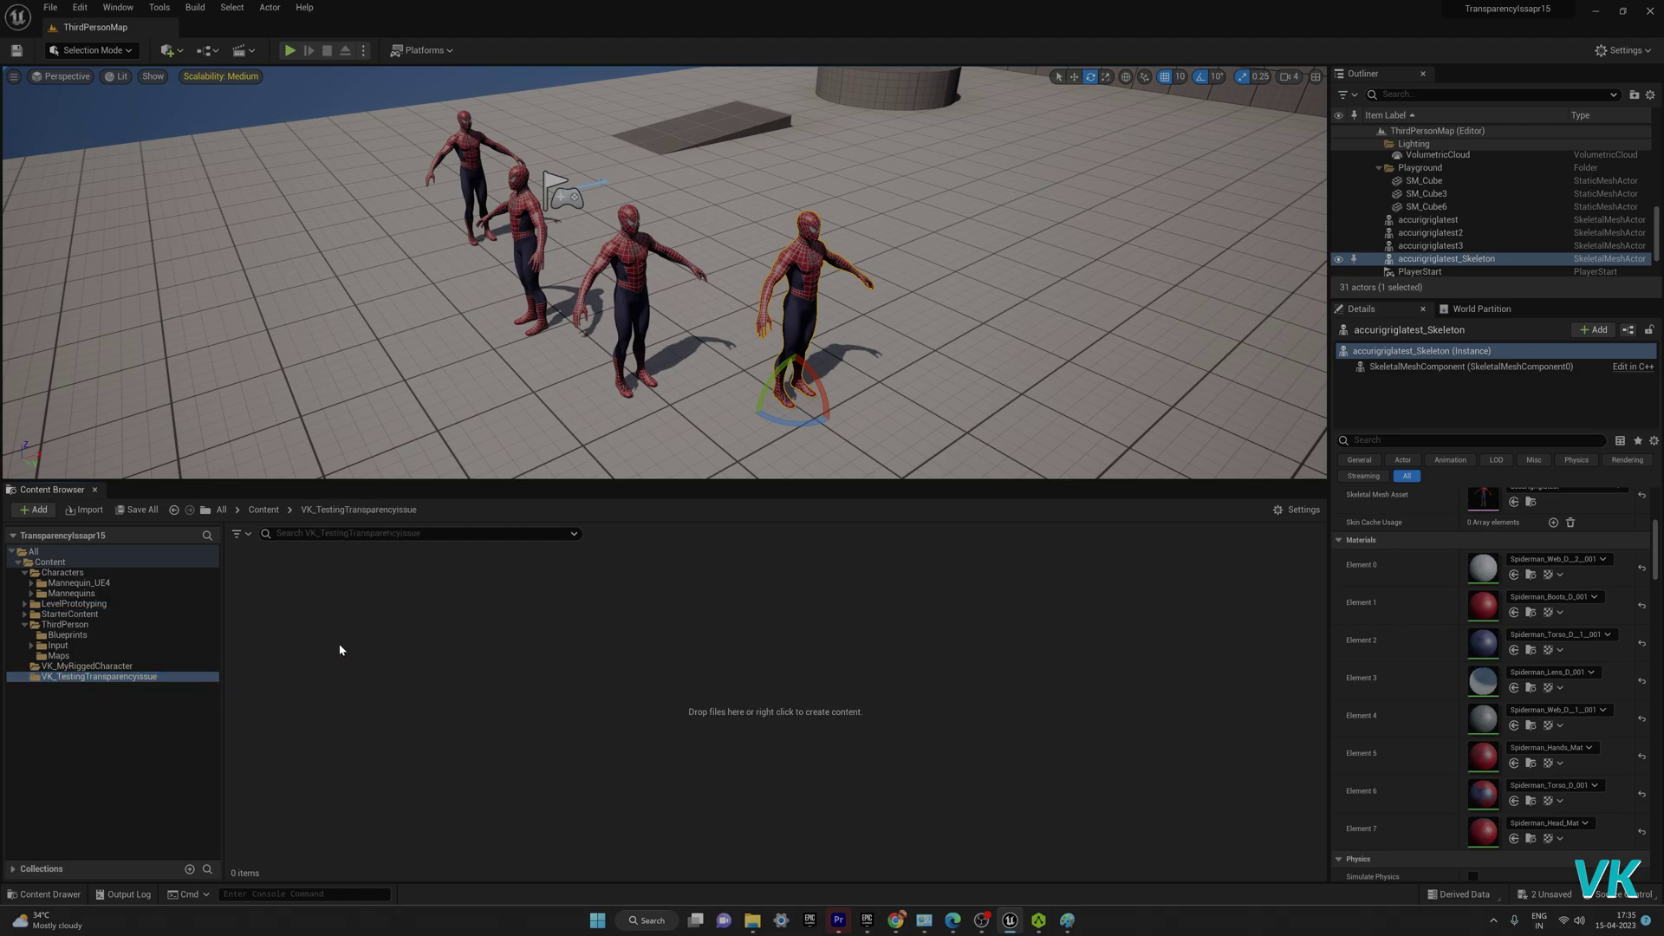
Step: Import AndrewSpideyTpose - Copy.fbx from the wwe2k23 models folder into VK_TestingTransparencyissue as a skeletal mesh with the default options
mouse_move(757, 914)
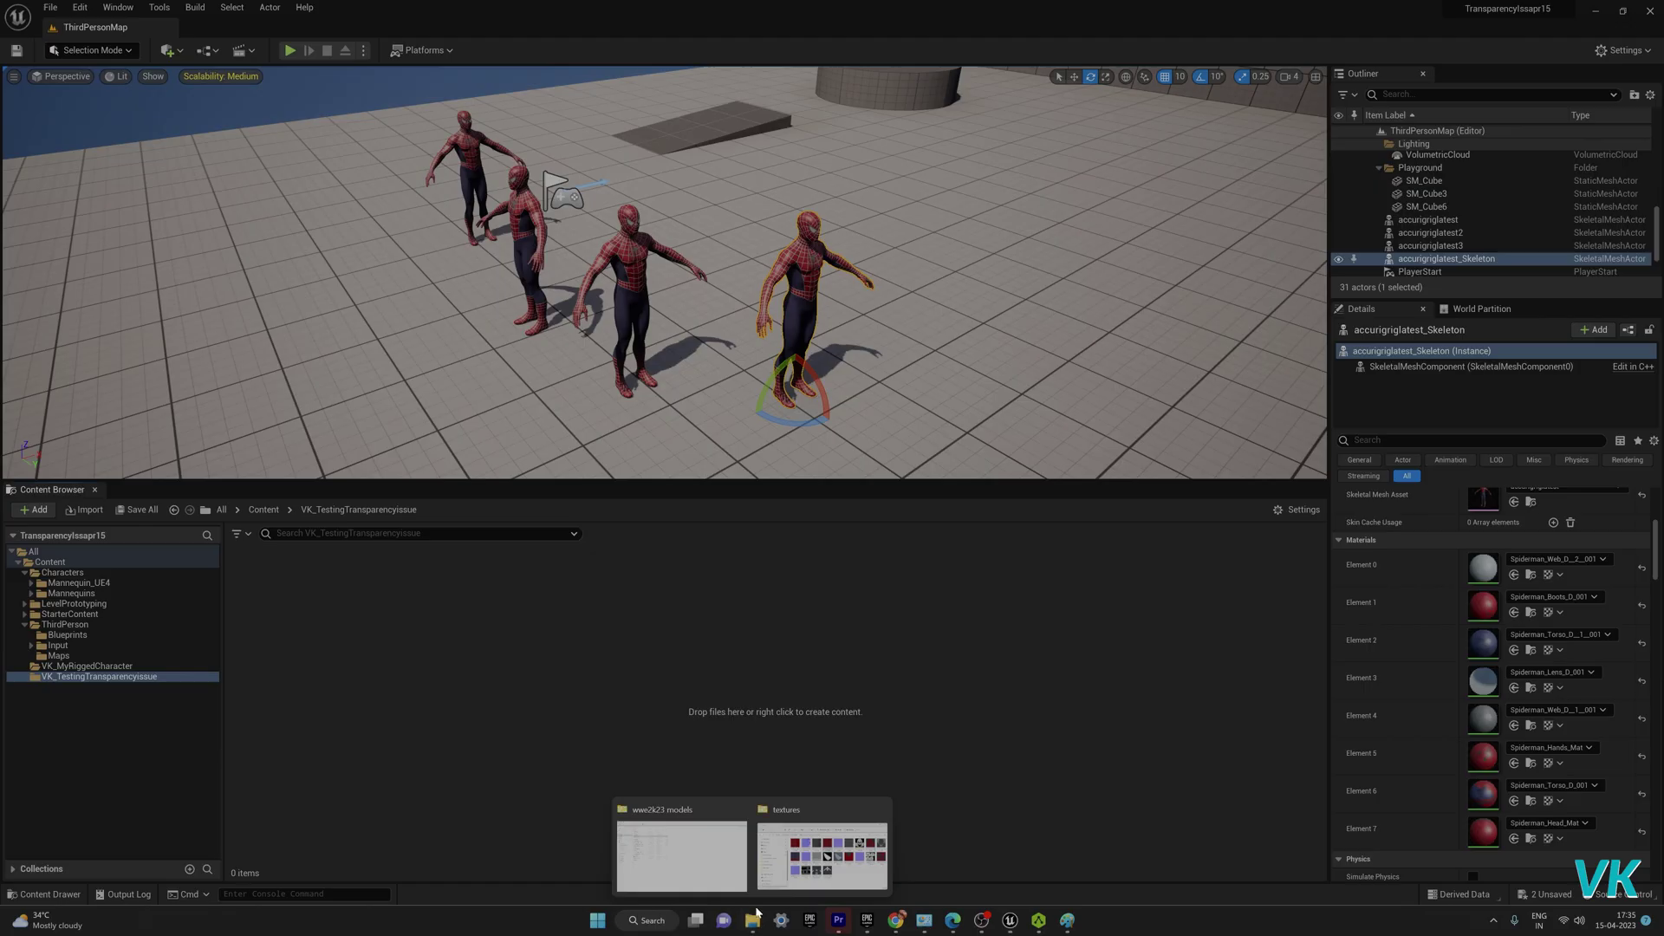
left_click(702, 868)
left_click_drag(271, 297, 480, 367)
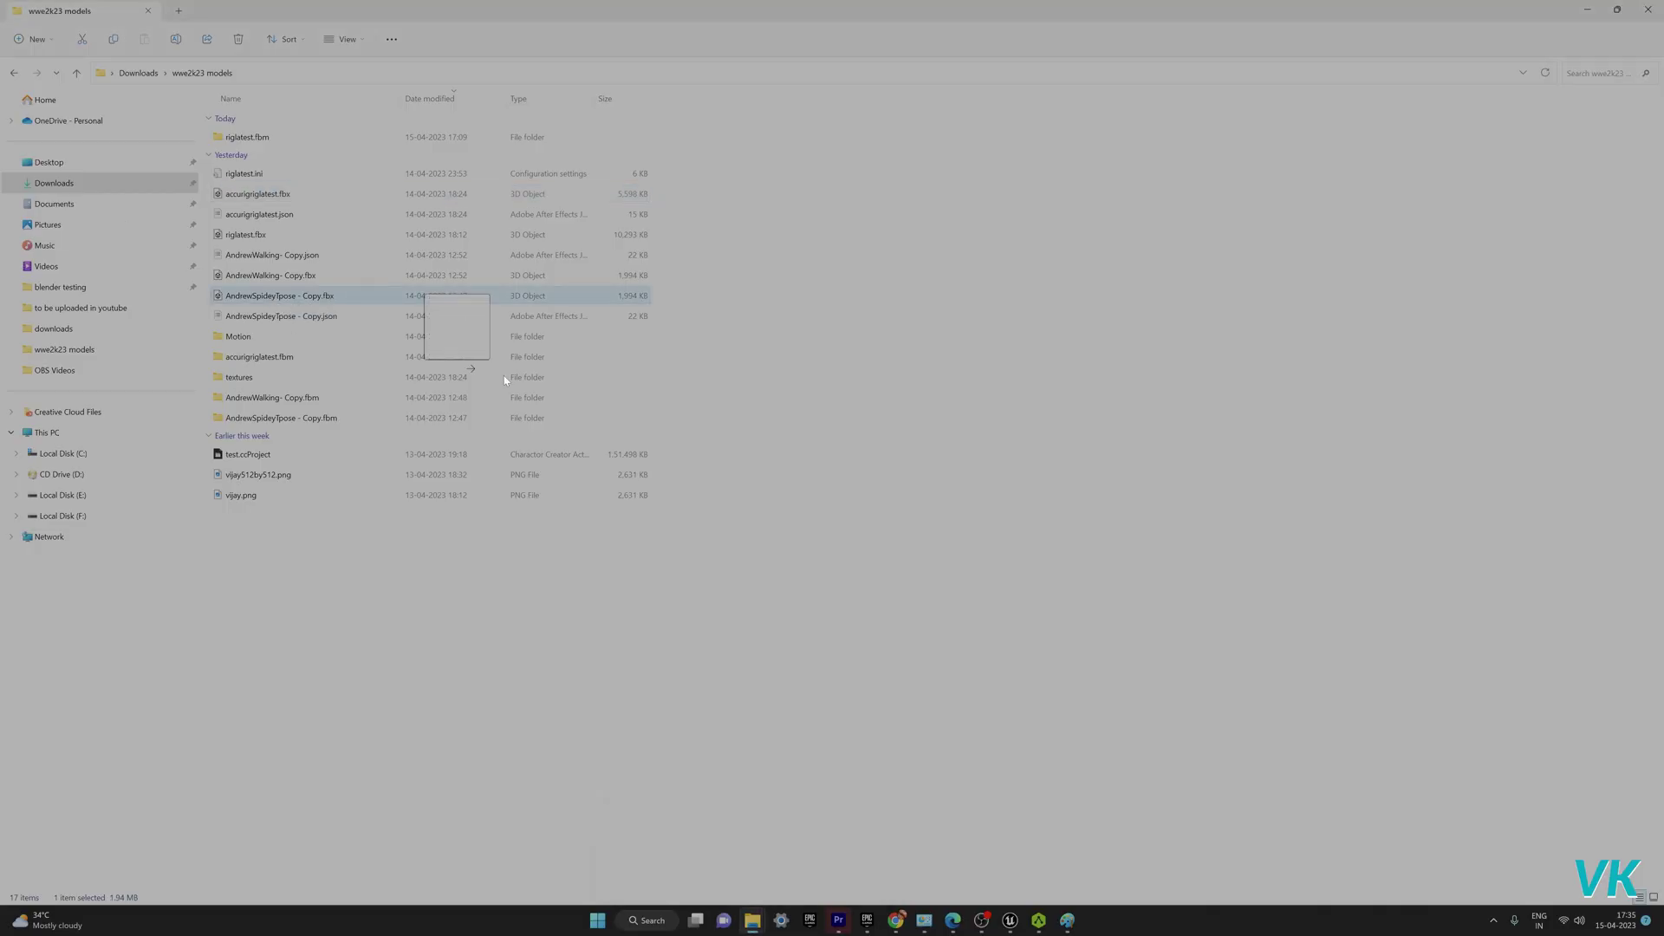
left_click_drag(668, 513, 628, 580)
key("alt+Tab")
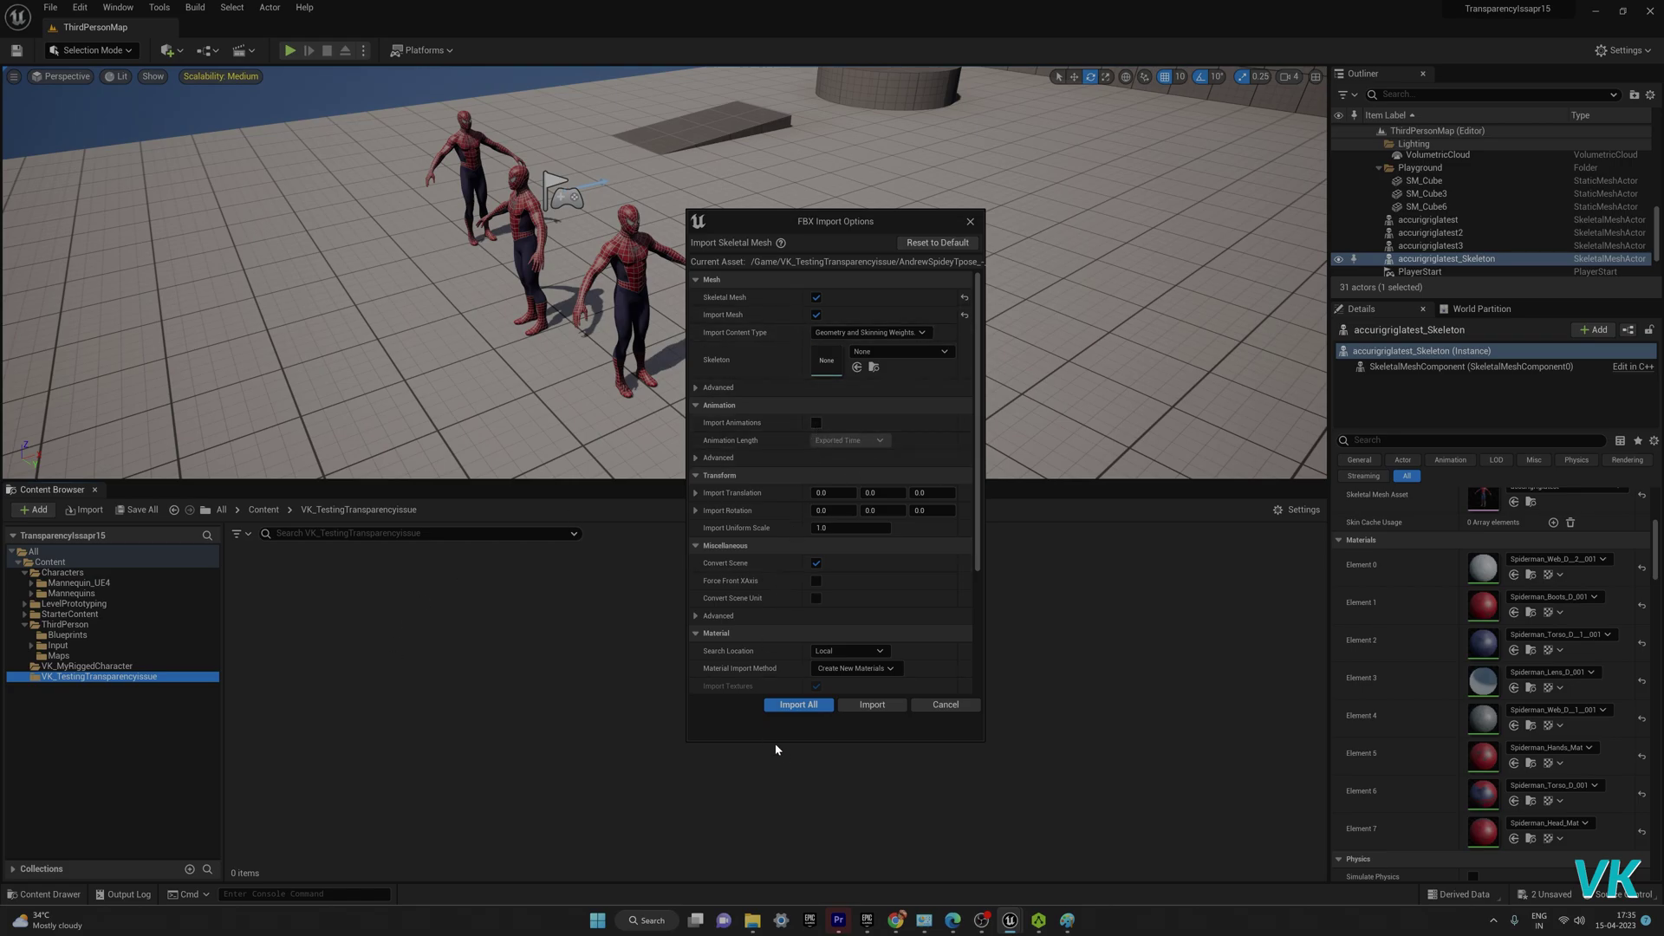
left_click(808, 704)
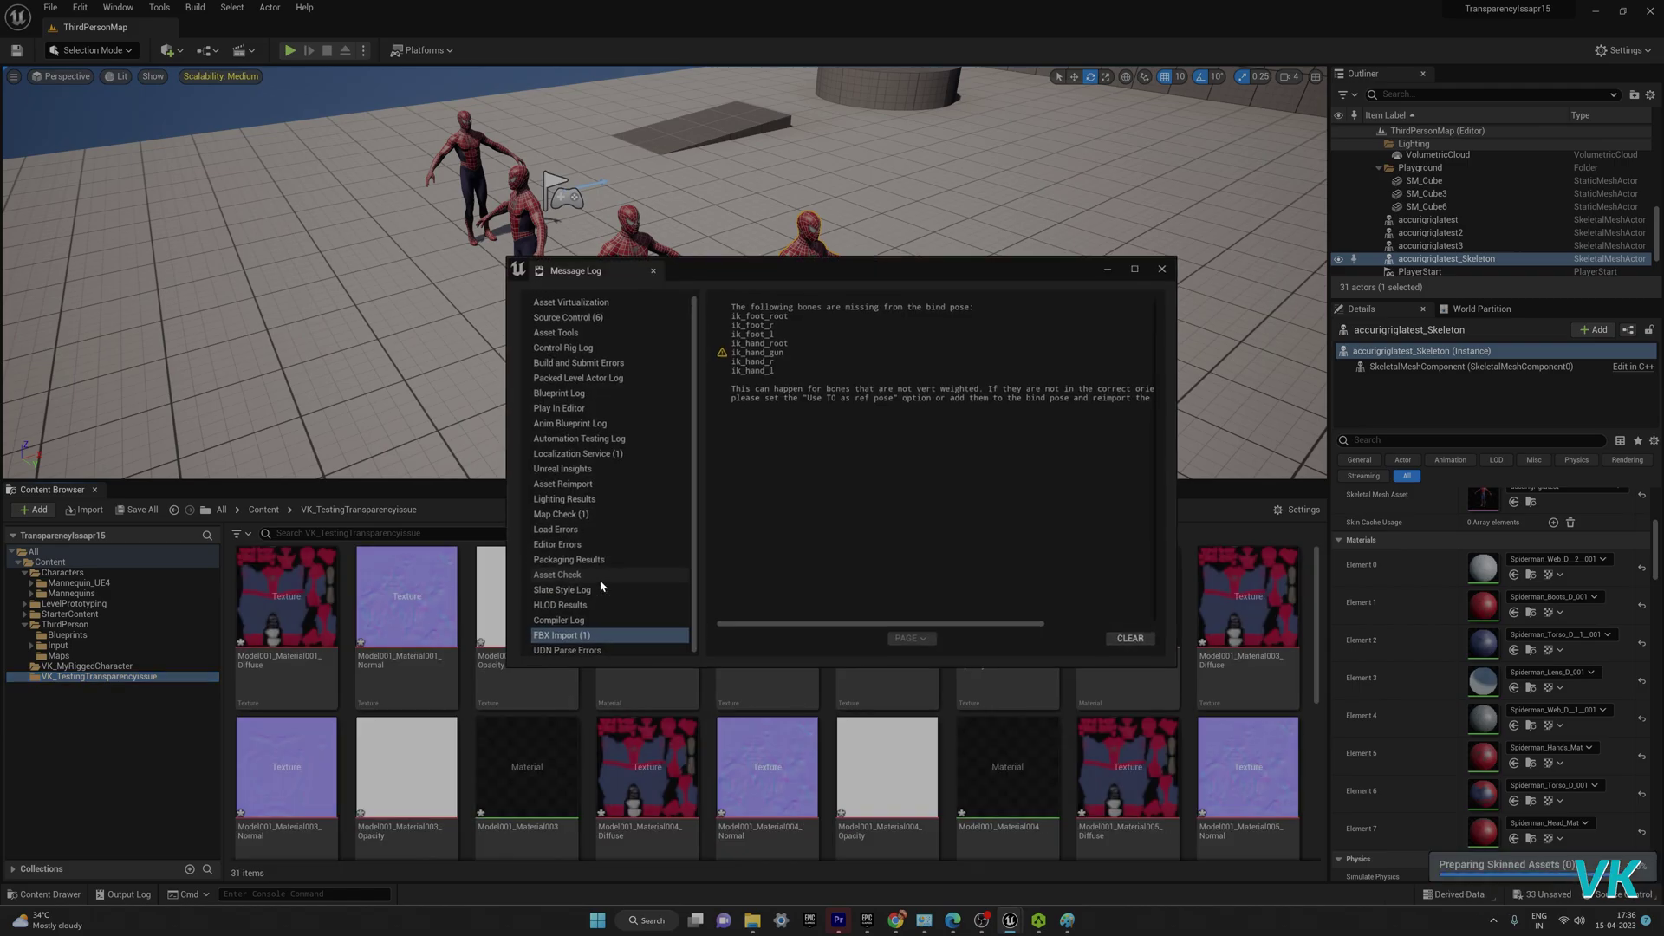
left_click(1163, 269)
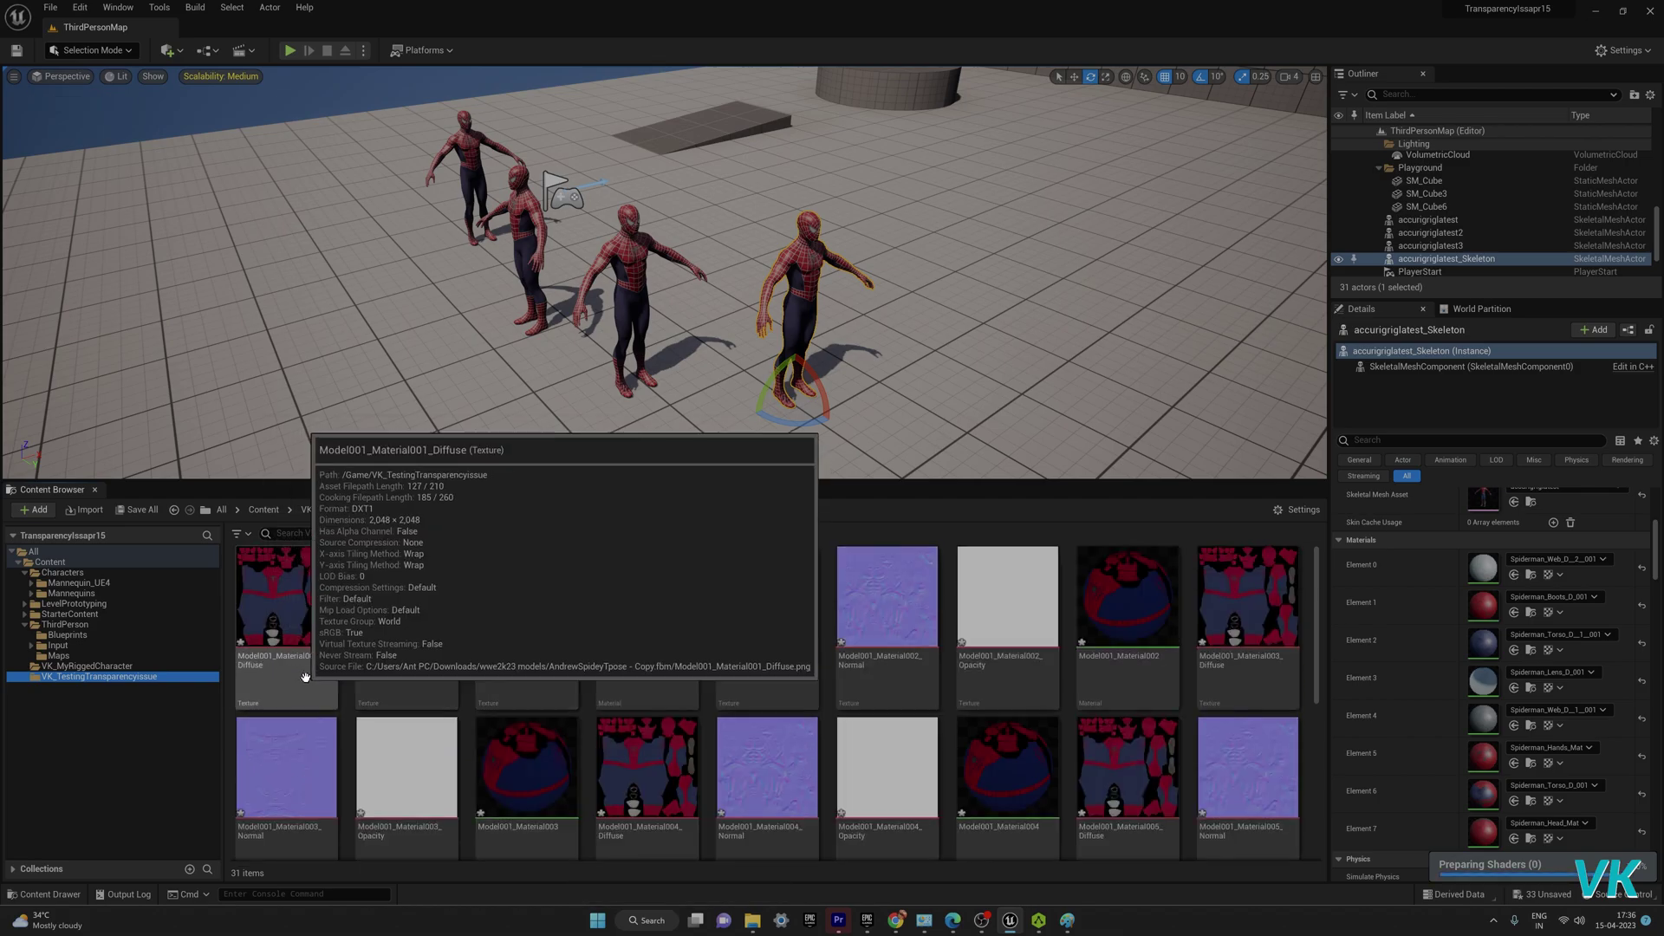
Step: Place the imported AndrewSpideyTpose_-_Copy skeletal mesh in the level next to the other Spiderman characters
scroll(688, 750, "down", 4)
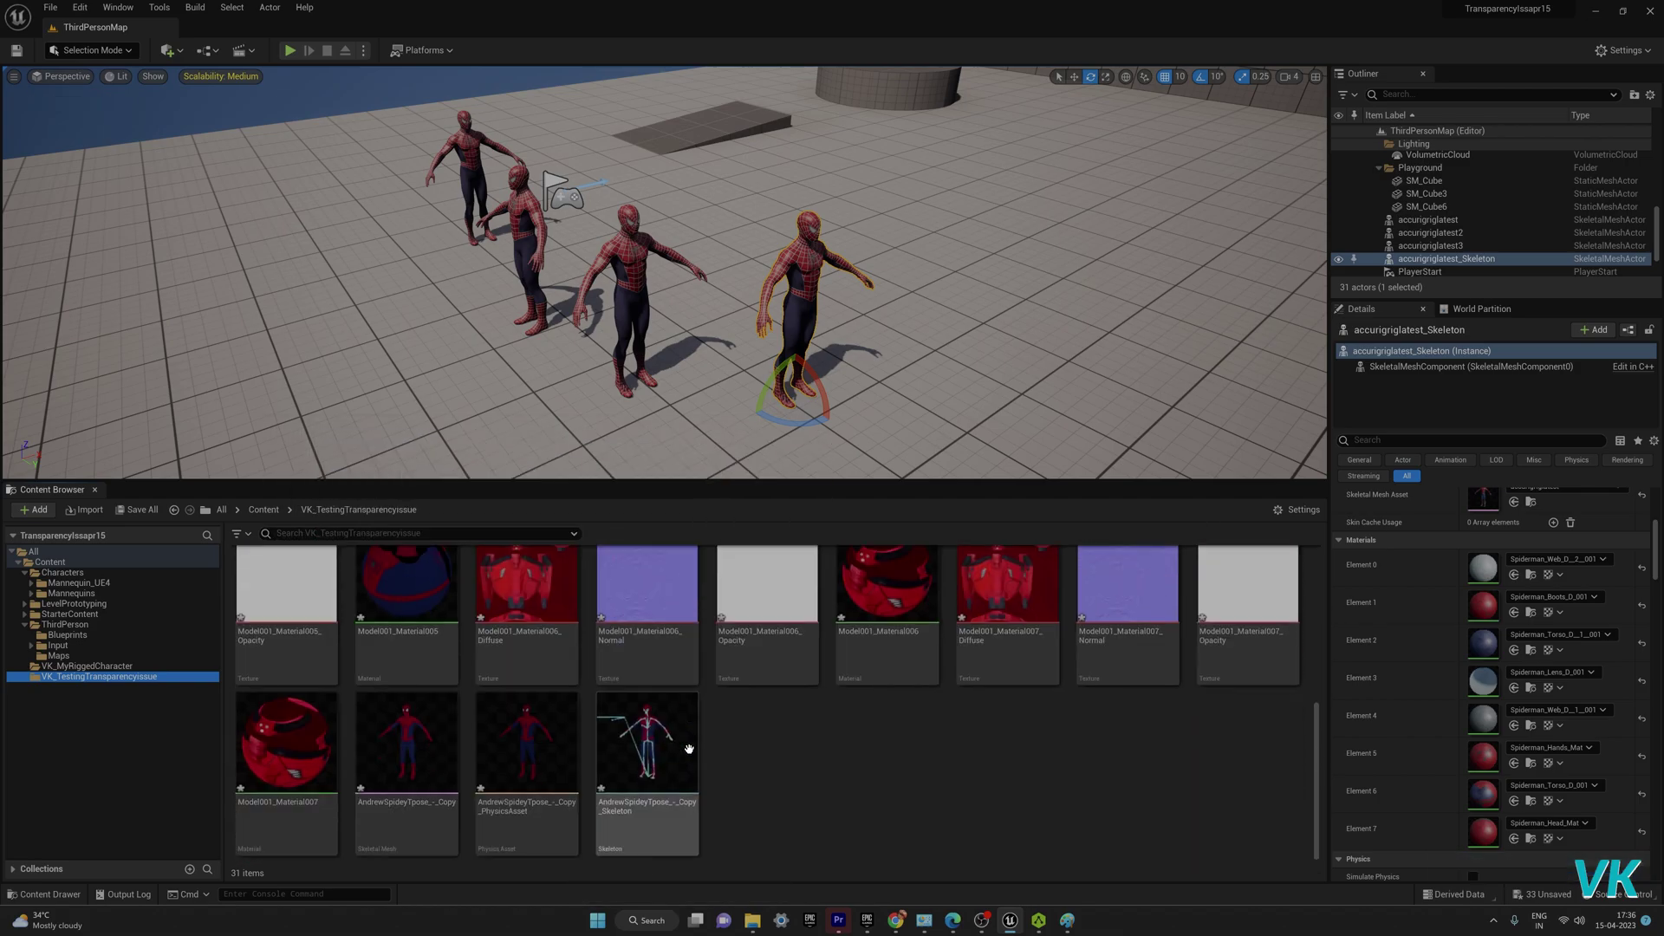
left_click_drag(406, 745, 388, 367)
right_click_drag(412, 348, 444, 284)
scroll(455, 296, "up", 2)
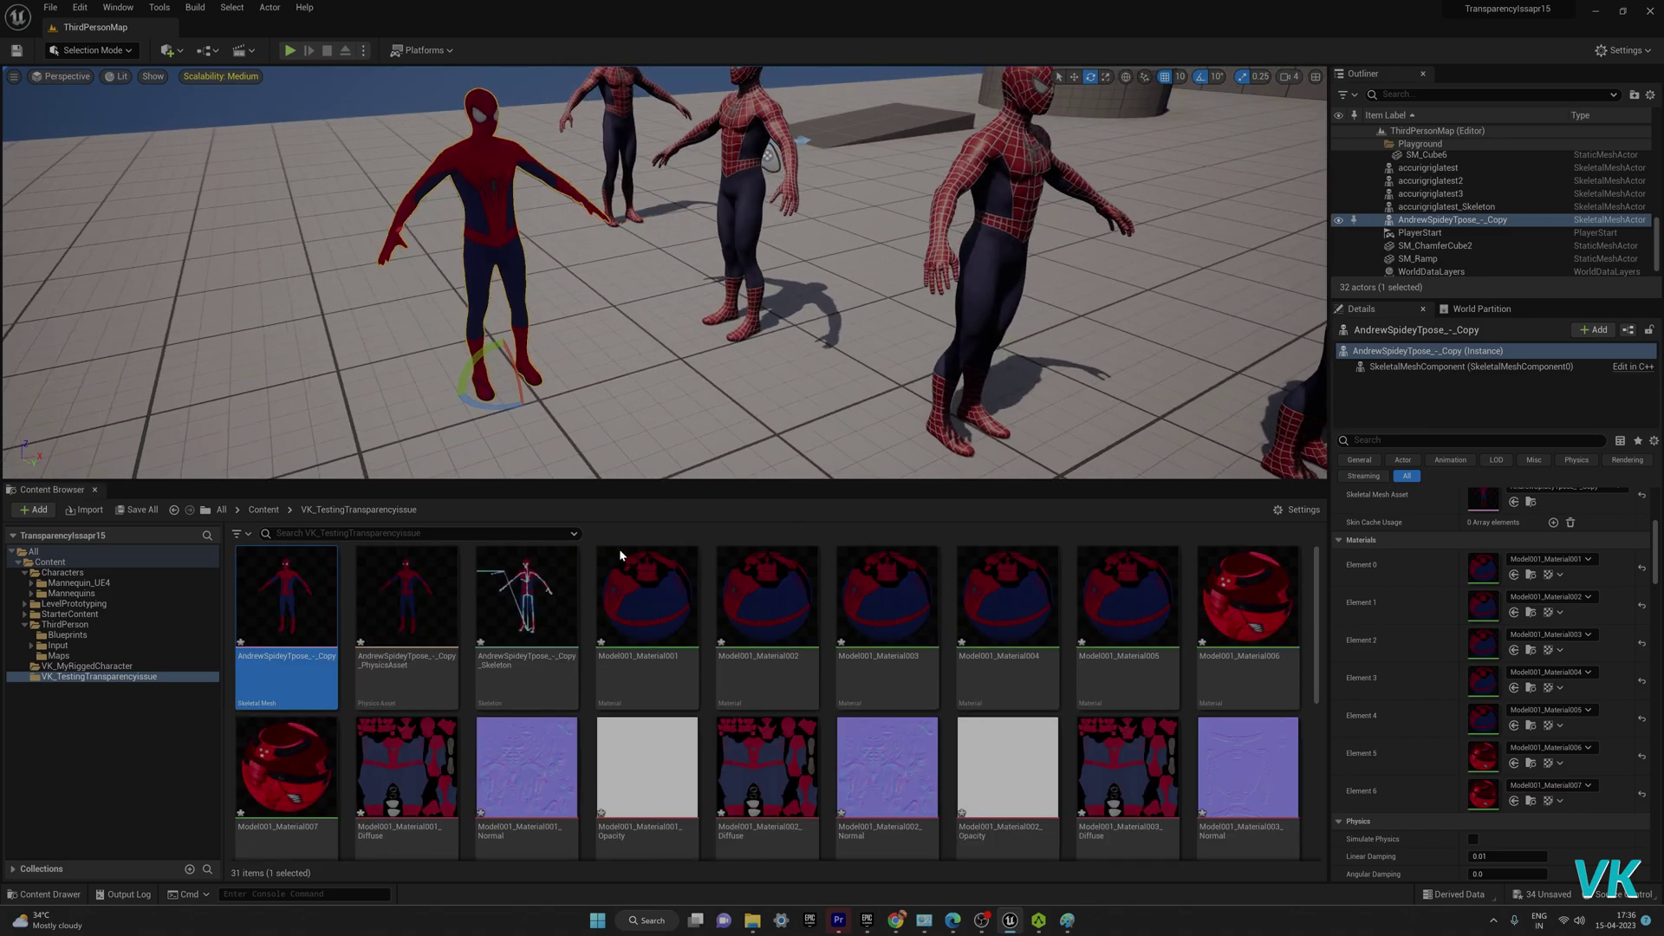
Step: Look over the imported textures and the AccuRIG window, and switch to Chrome to browse the Sketchfab spiderman models
scroll(845, 665, "down", 1)
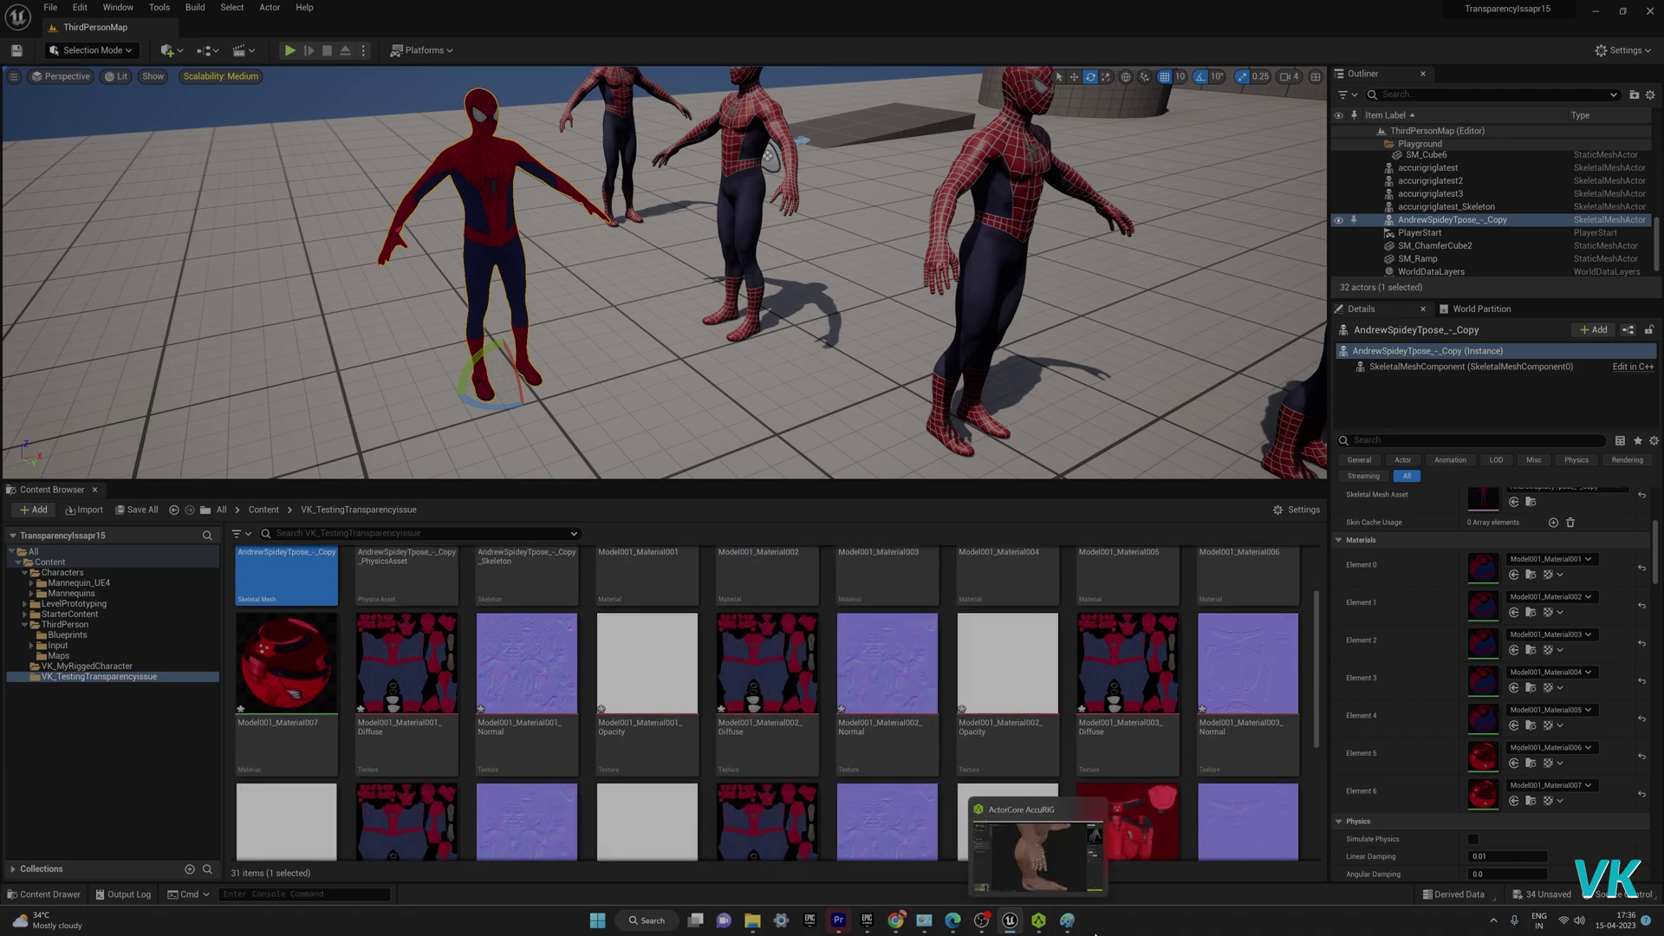
left_click(1037, 920)
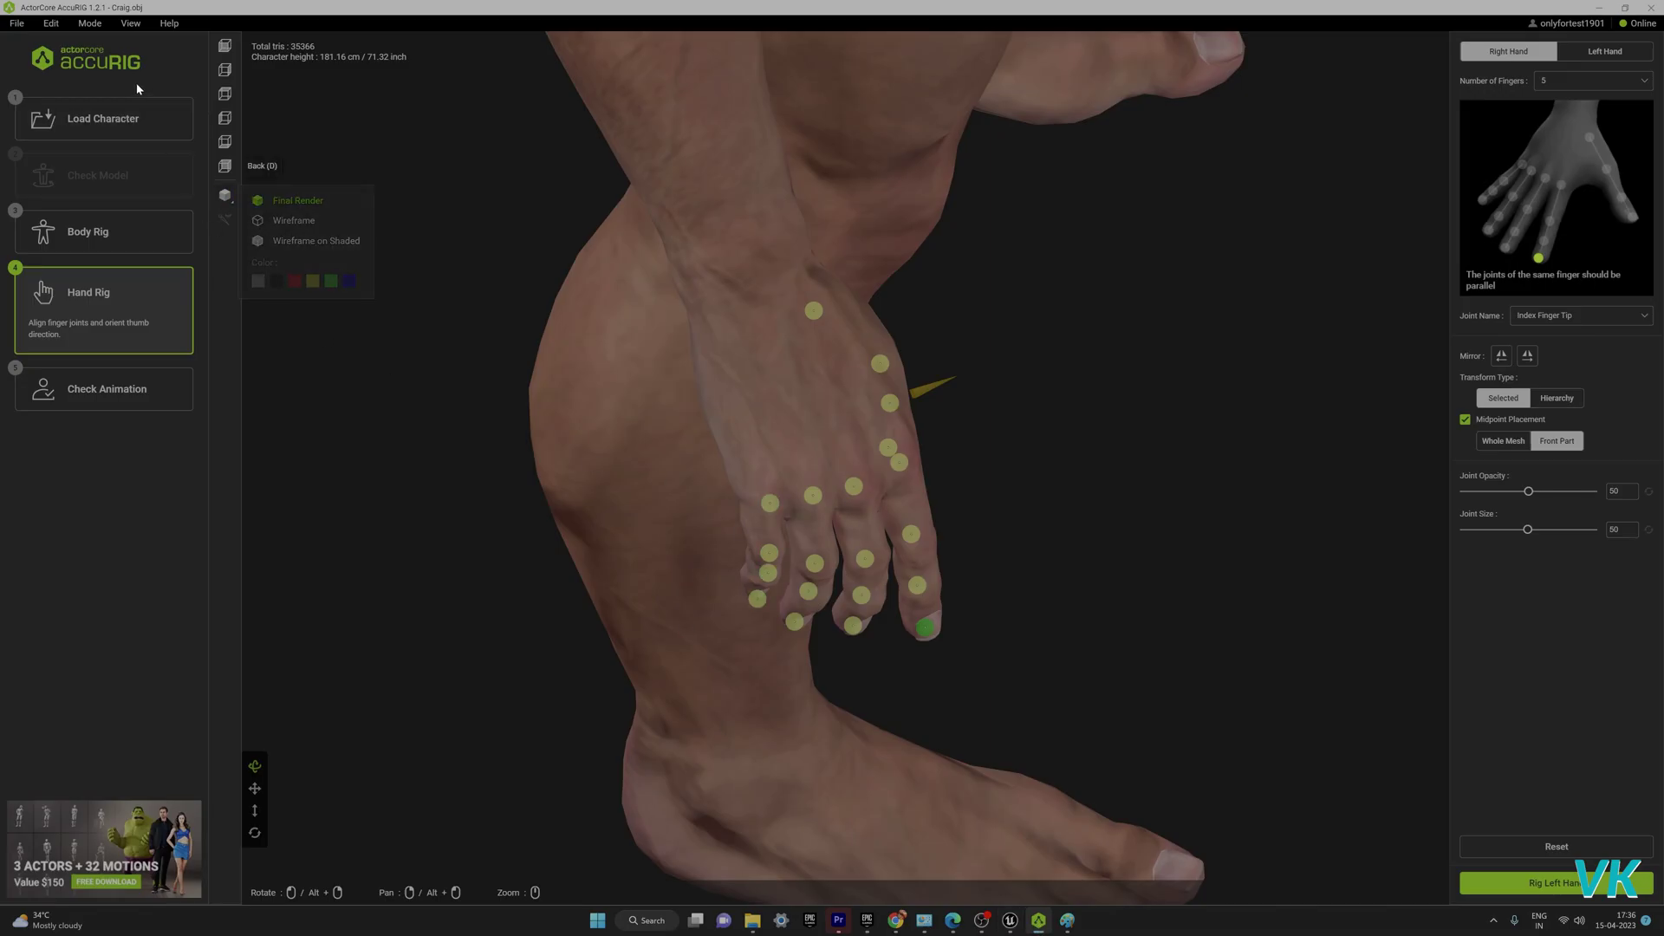
left_click(1599, 9)
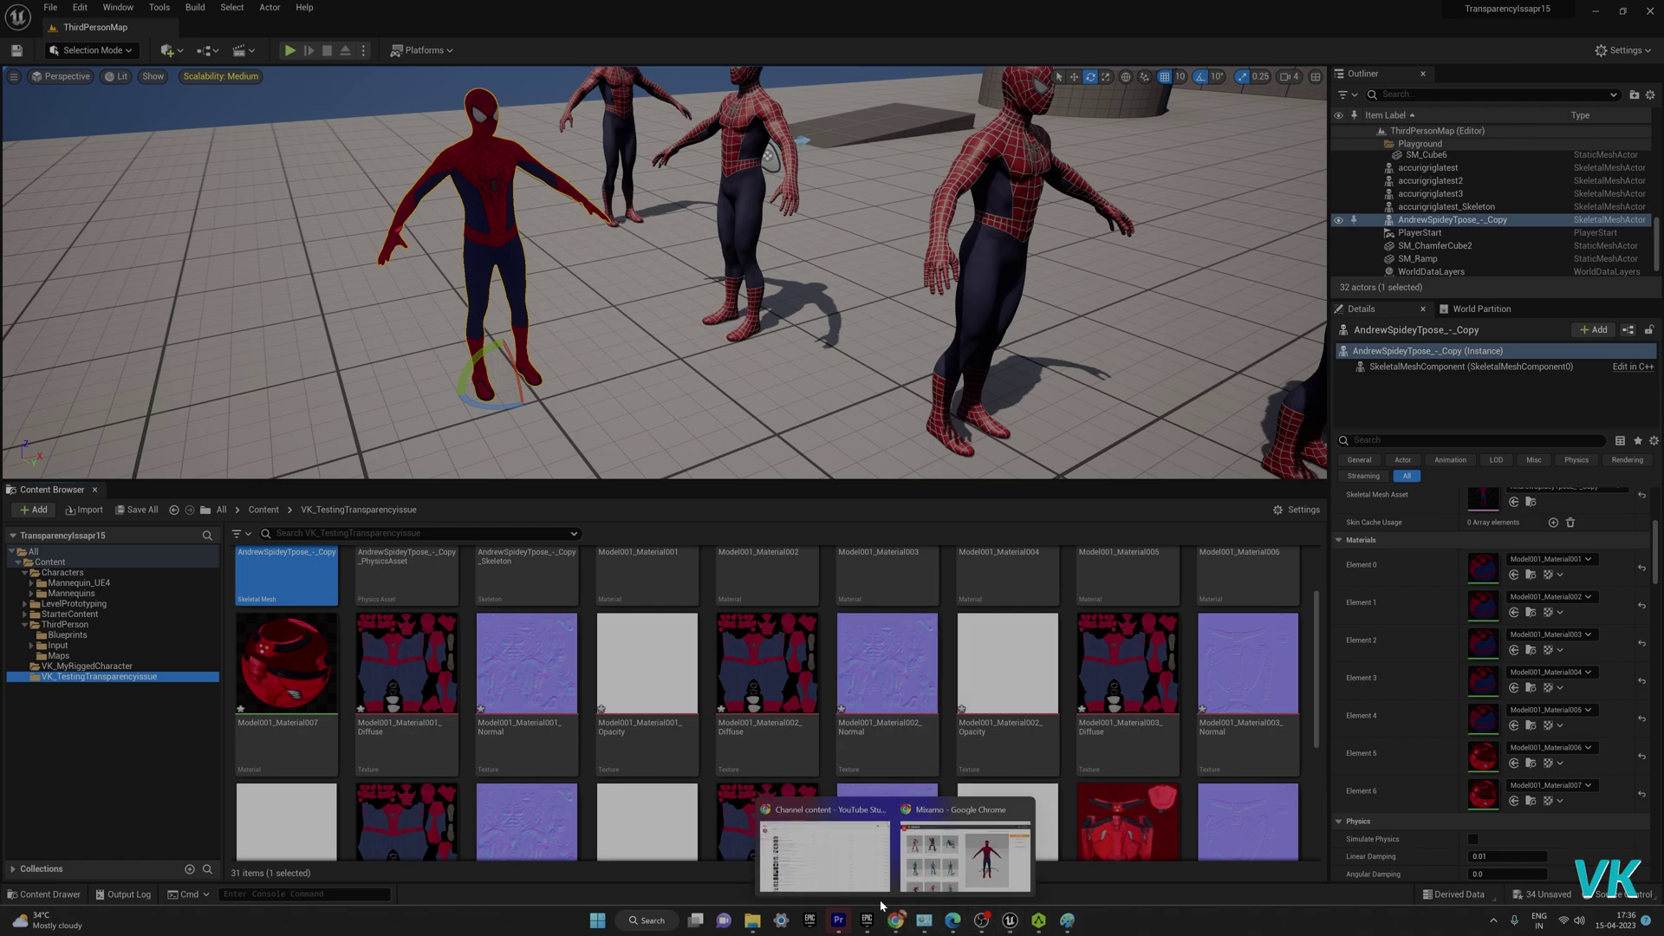
left_click(897, 926)
scroll(303, 393, "up", 2)
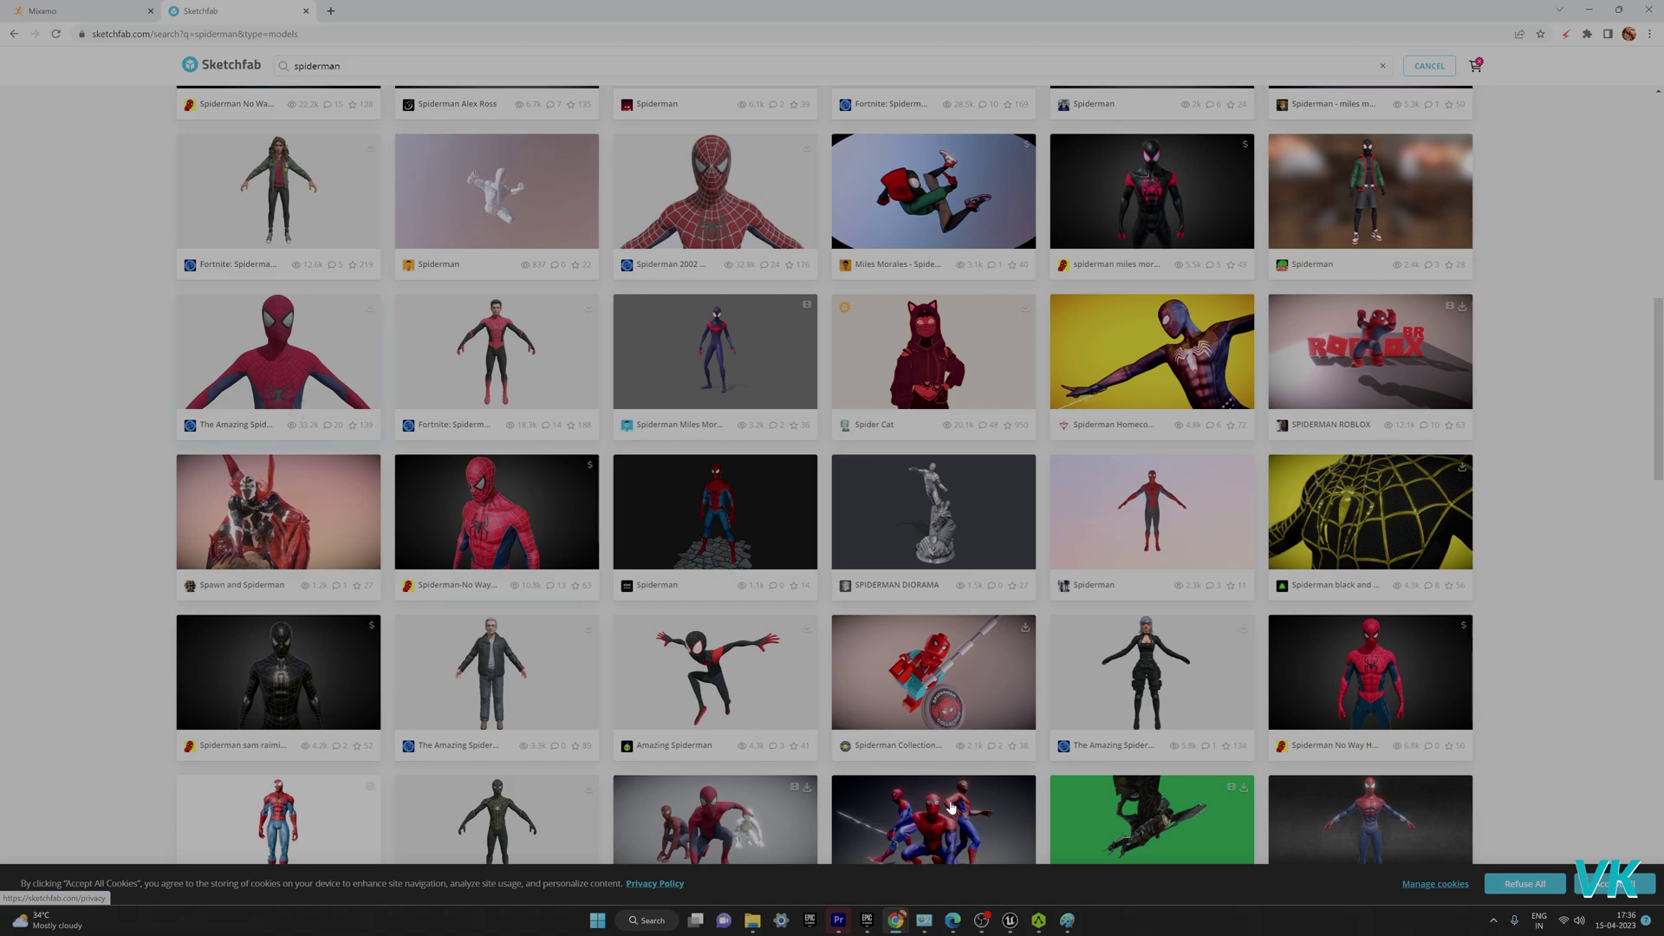
Step: Import all four SPDM textures from the the-amazing-spiderman-2-andrew-garfield textures folder into VK_TestingTransparencyissue
left_click(754, 921)
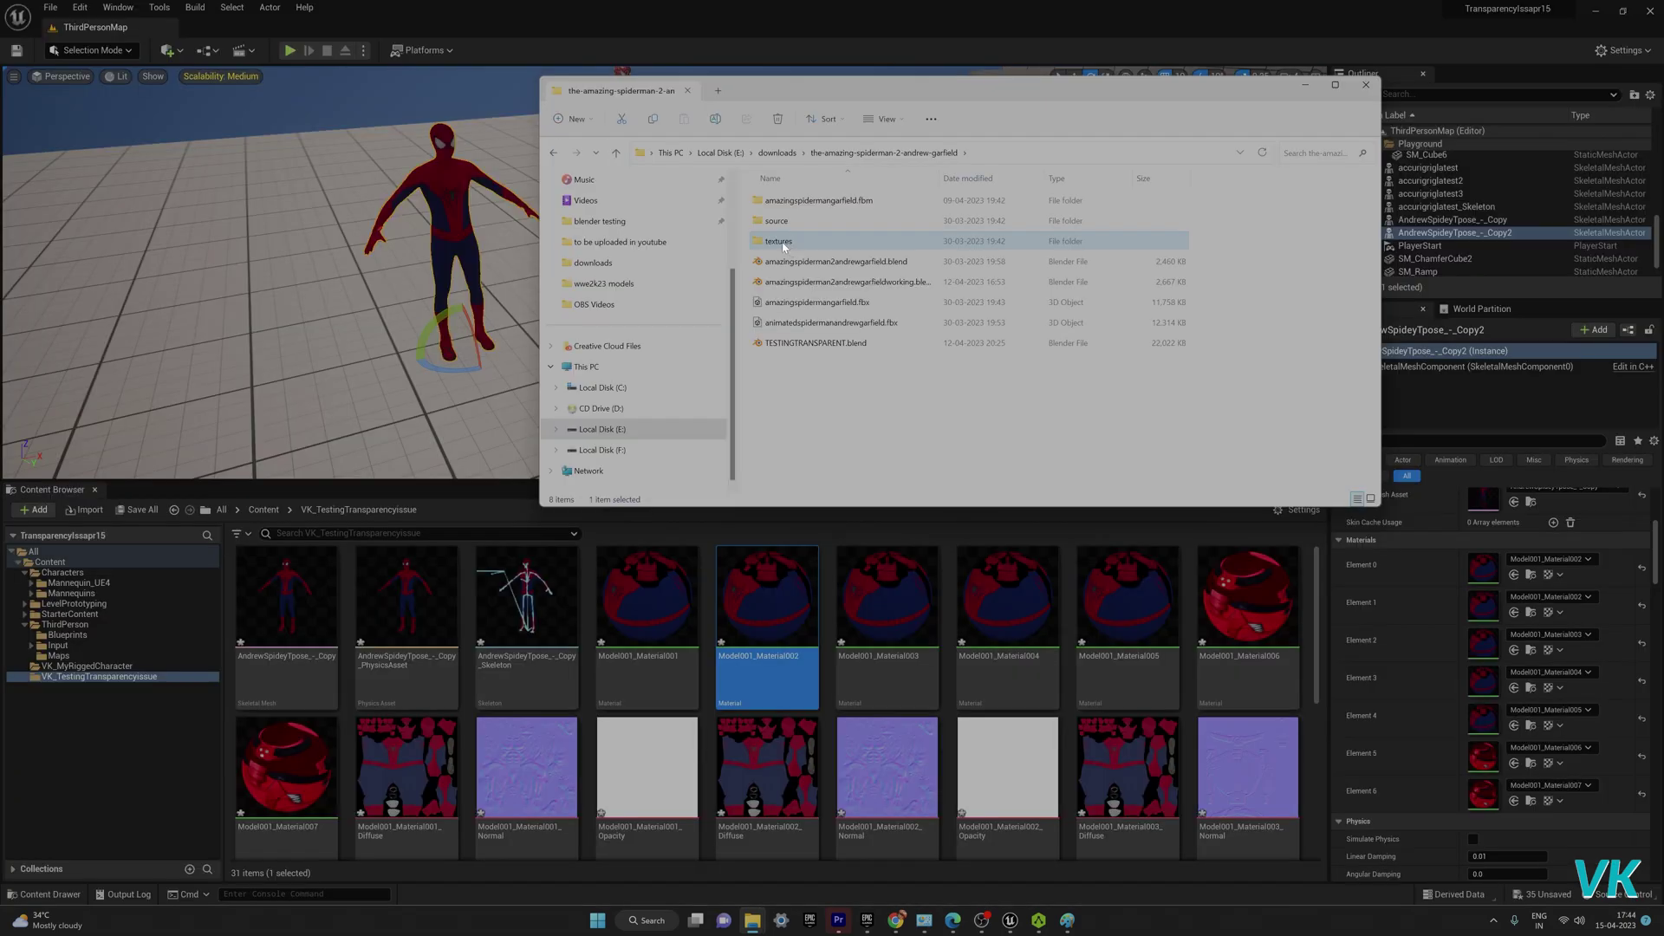
double_click(782, 243)
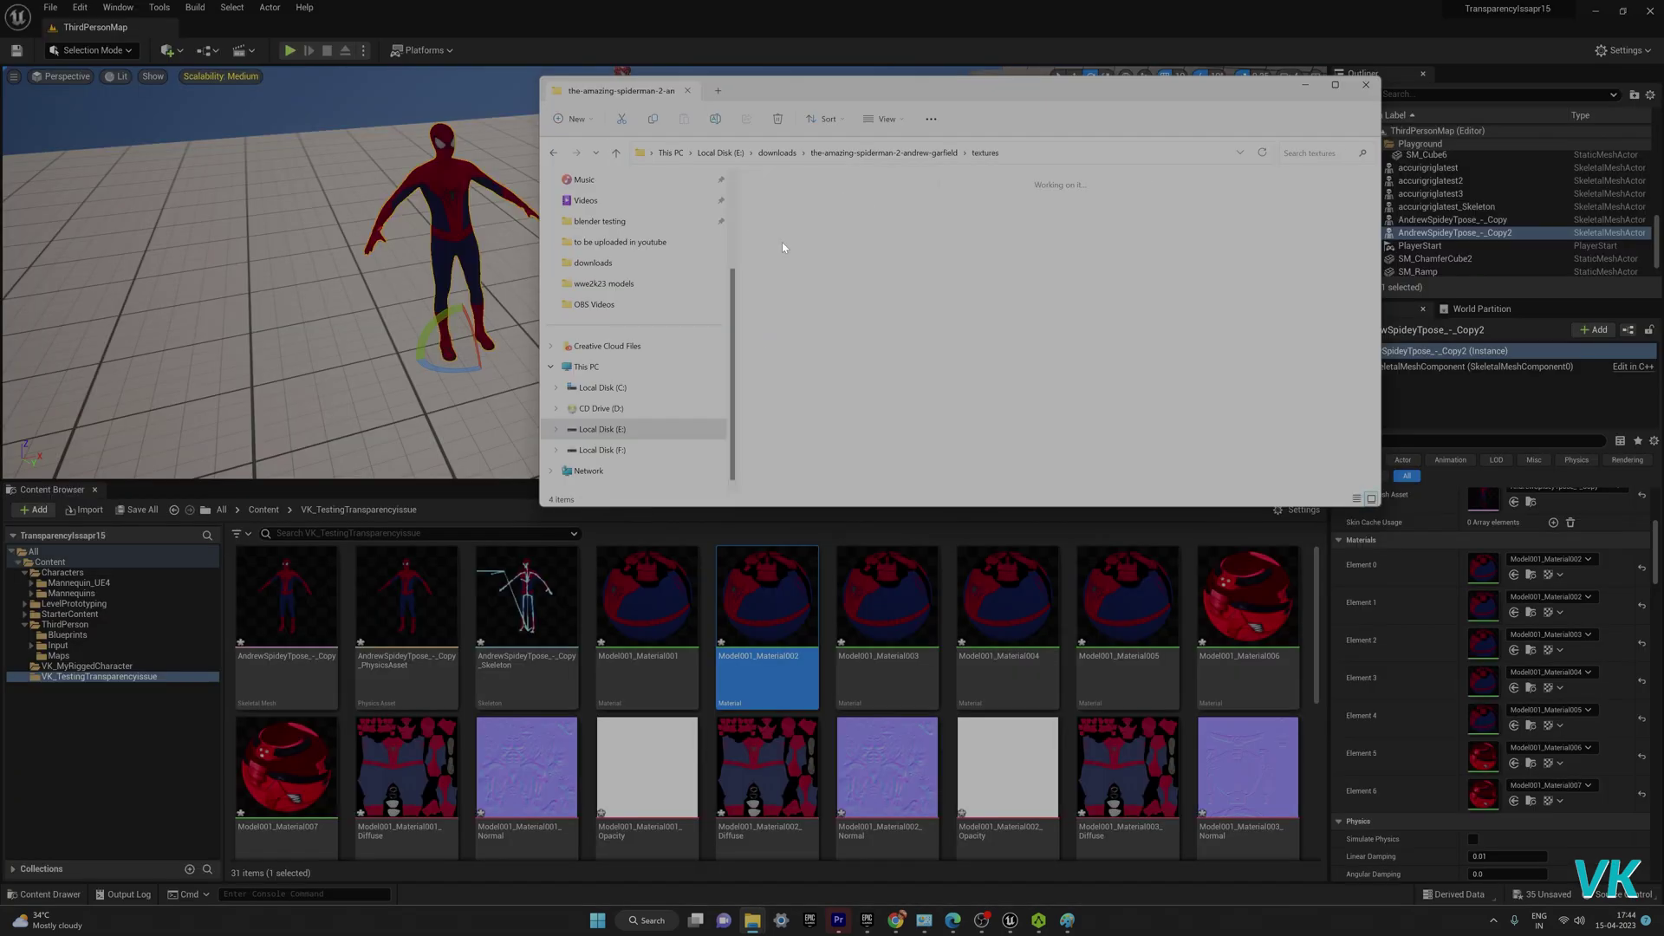
left_click_drag(1045, 295, 741, 176)
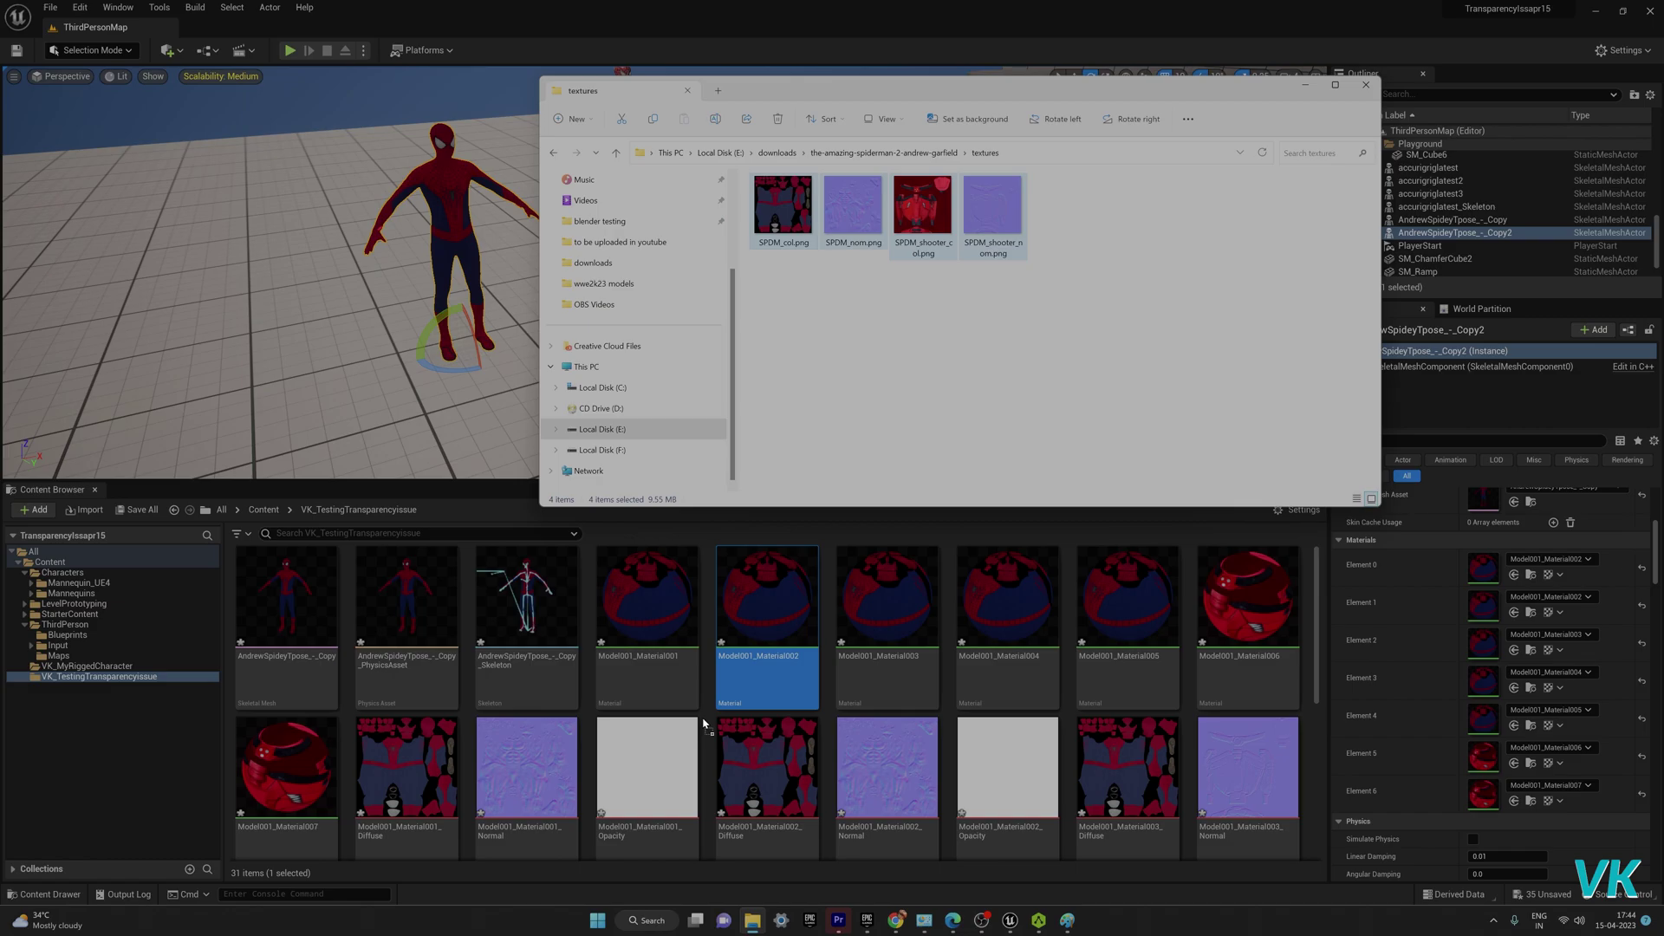
left_click_drag(708, 726, 706, 728)
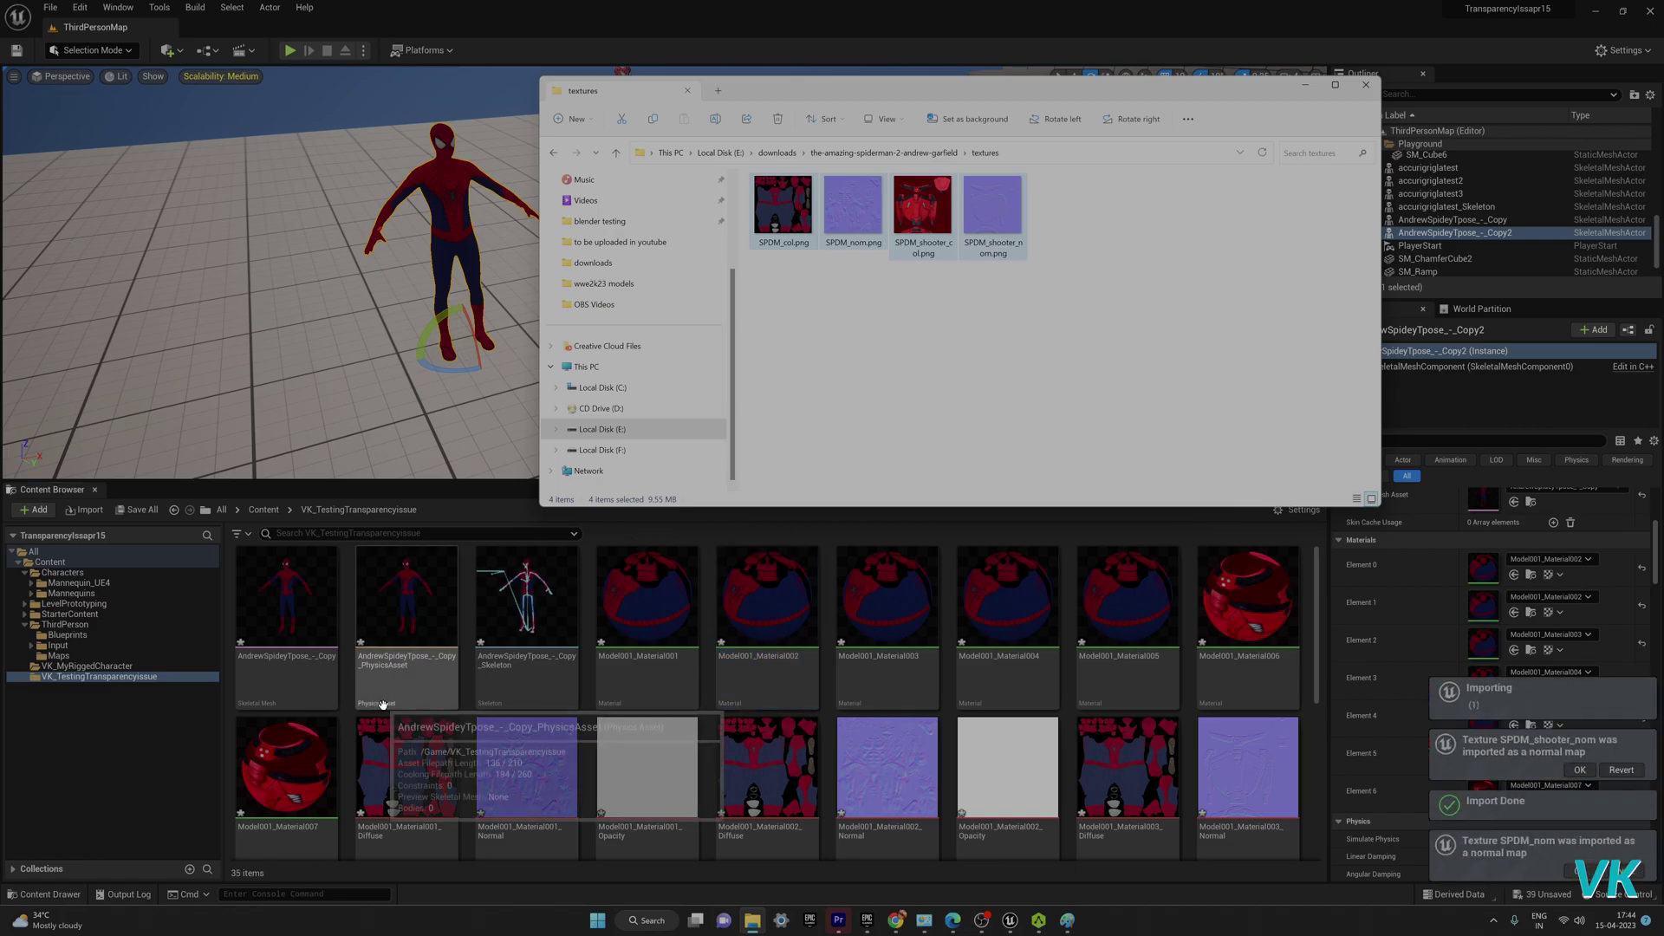
Step: Apply the imported SPDM_col texture to the AndrewSpideyTpose_-_Copy2 character in the level
scroll(880, 640, "down", 5)
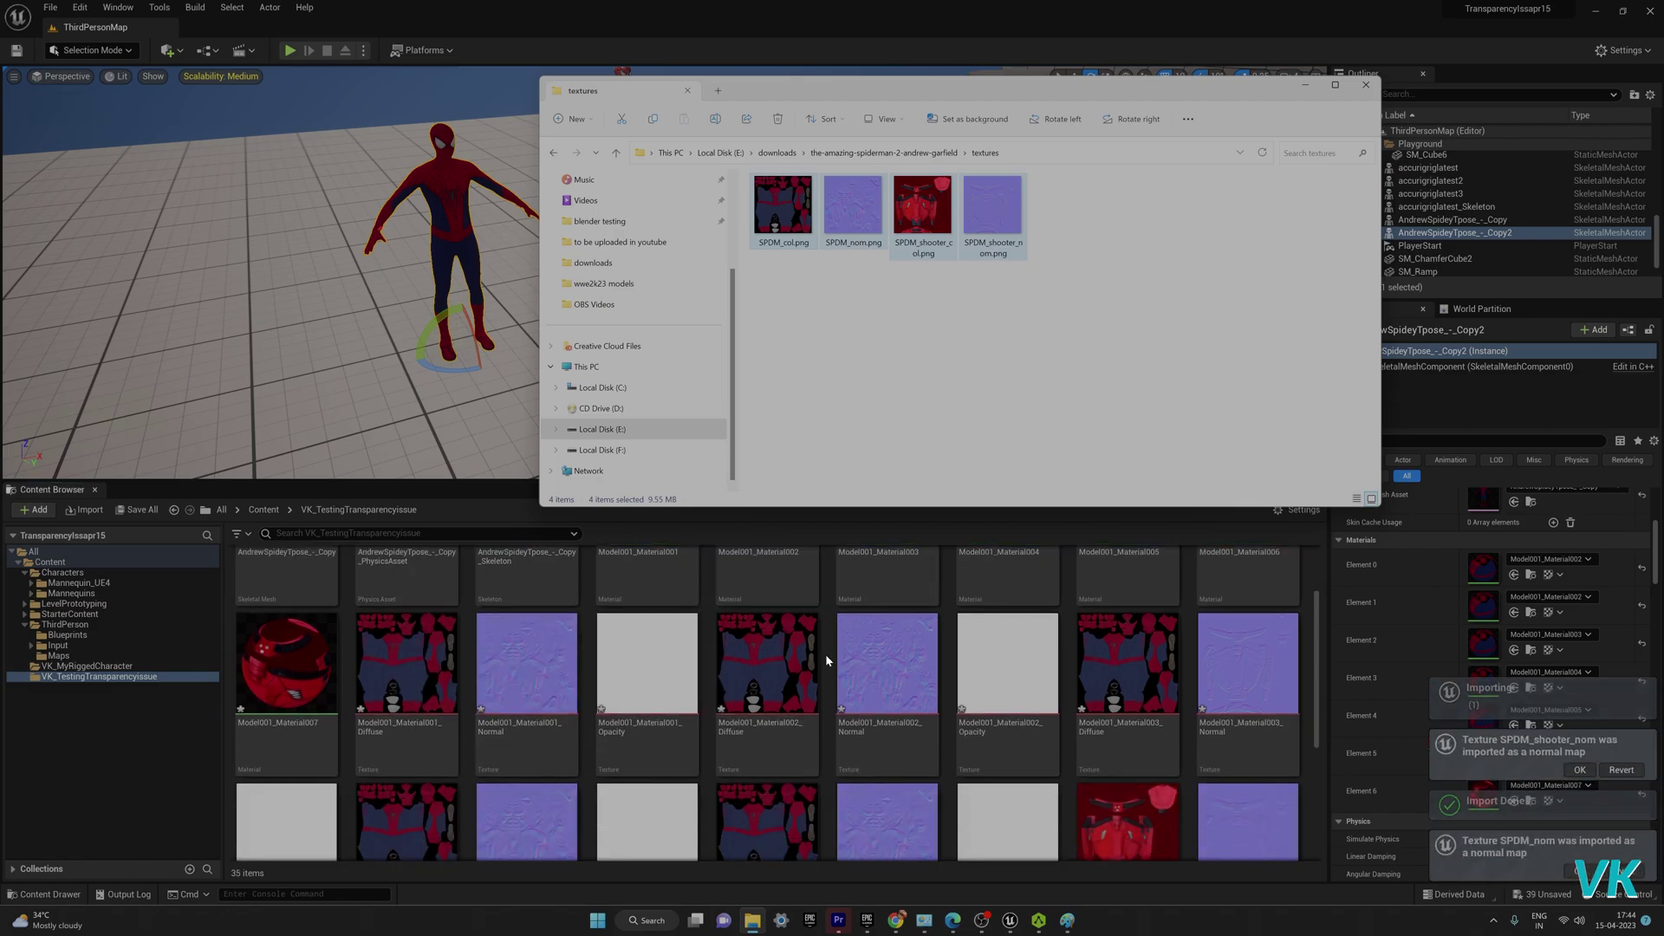
mouse_move(1118, 805)
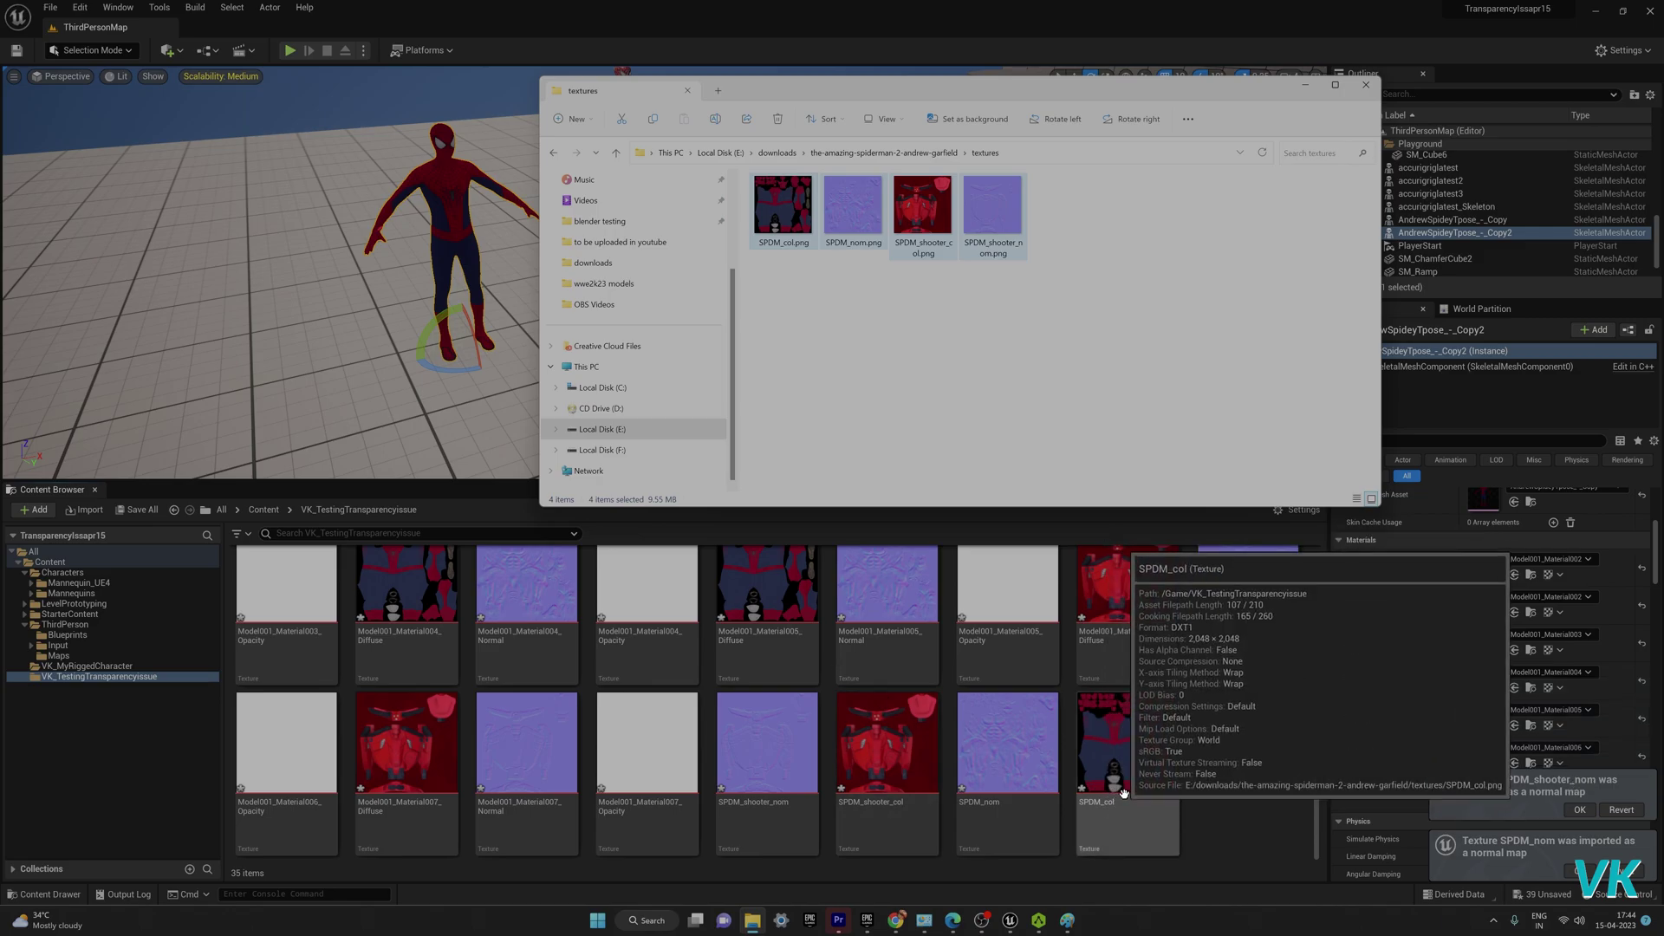
left_click_drag(1114, 792, 447, 204)
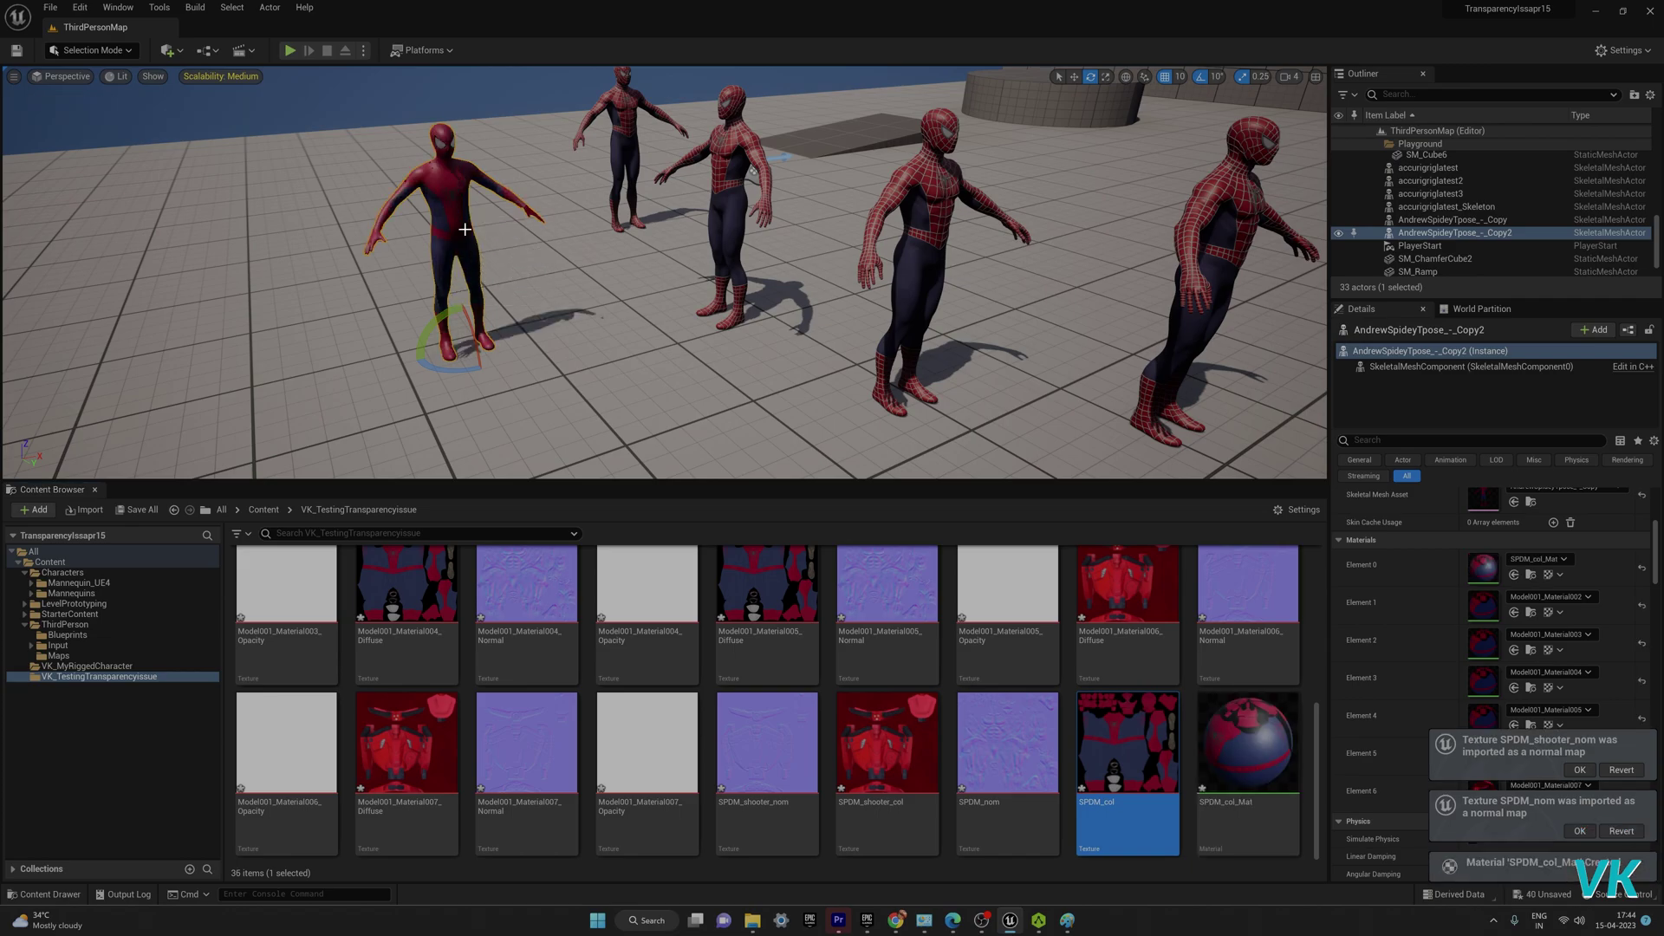
Step: Examine the AndrewSpideyTpose_-_Copy2 character with the SPDM_col material from several angles and distances
scroll(464, 229, "up", 3)
scroll(414, 209, "down", 3)
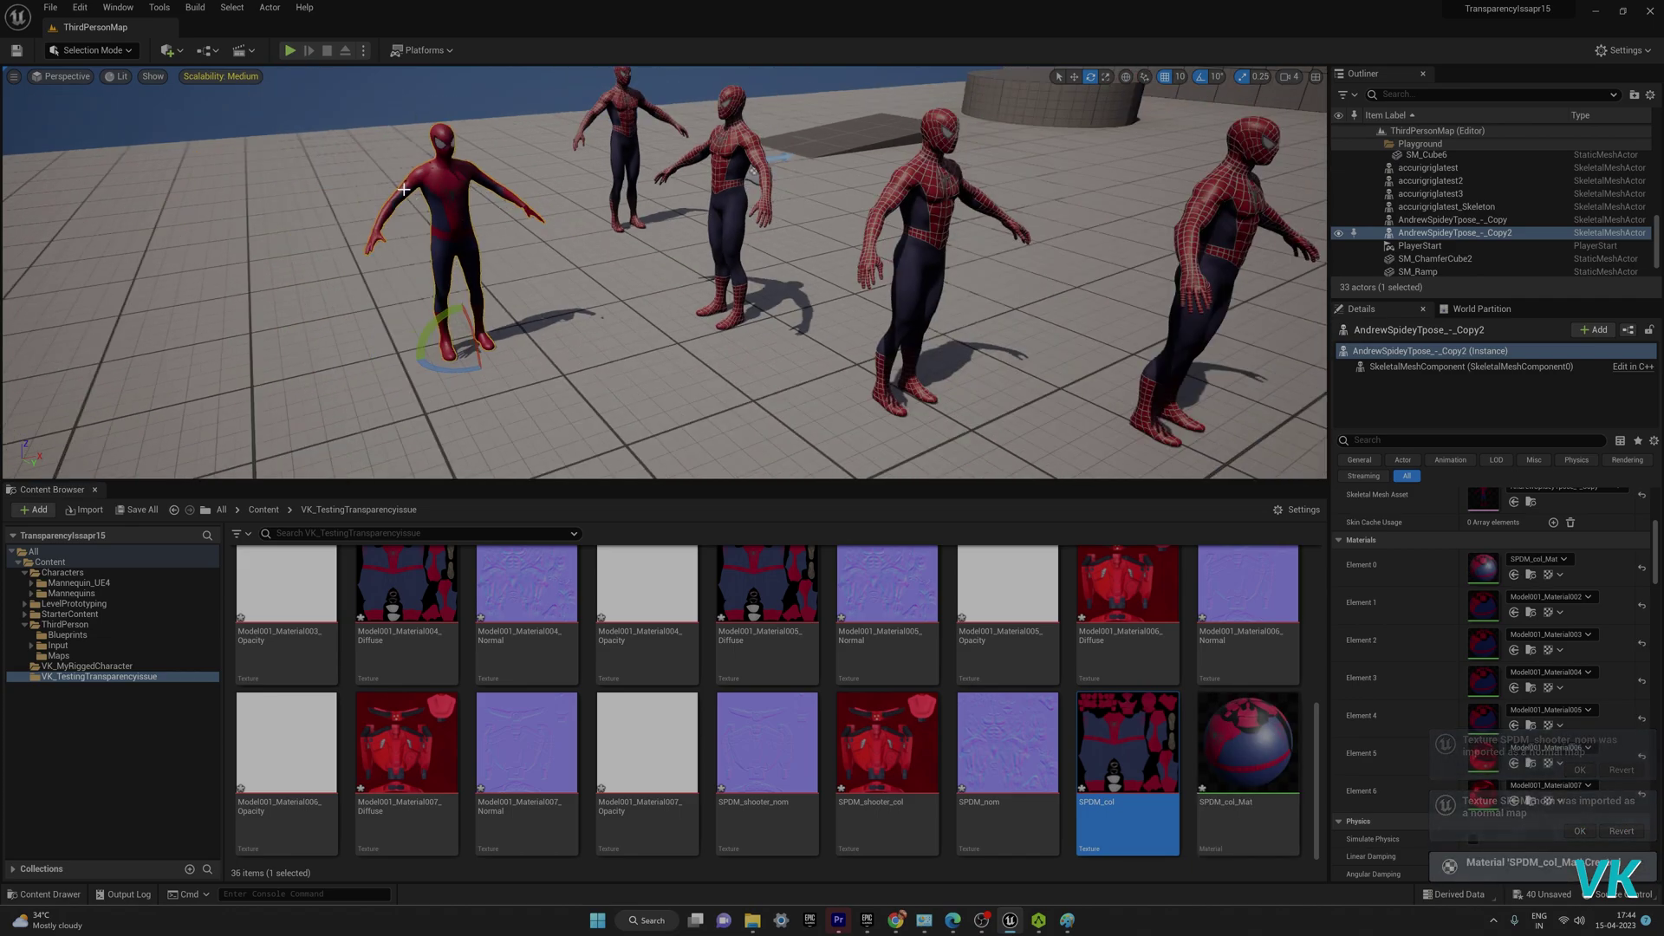
scroll(440, 215, "up", 2)
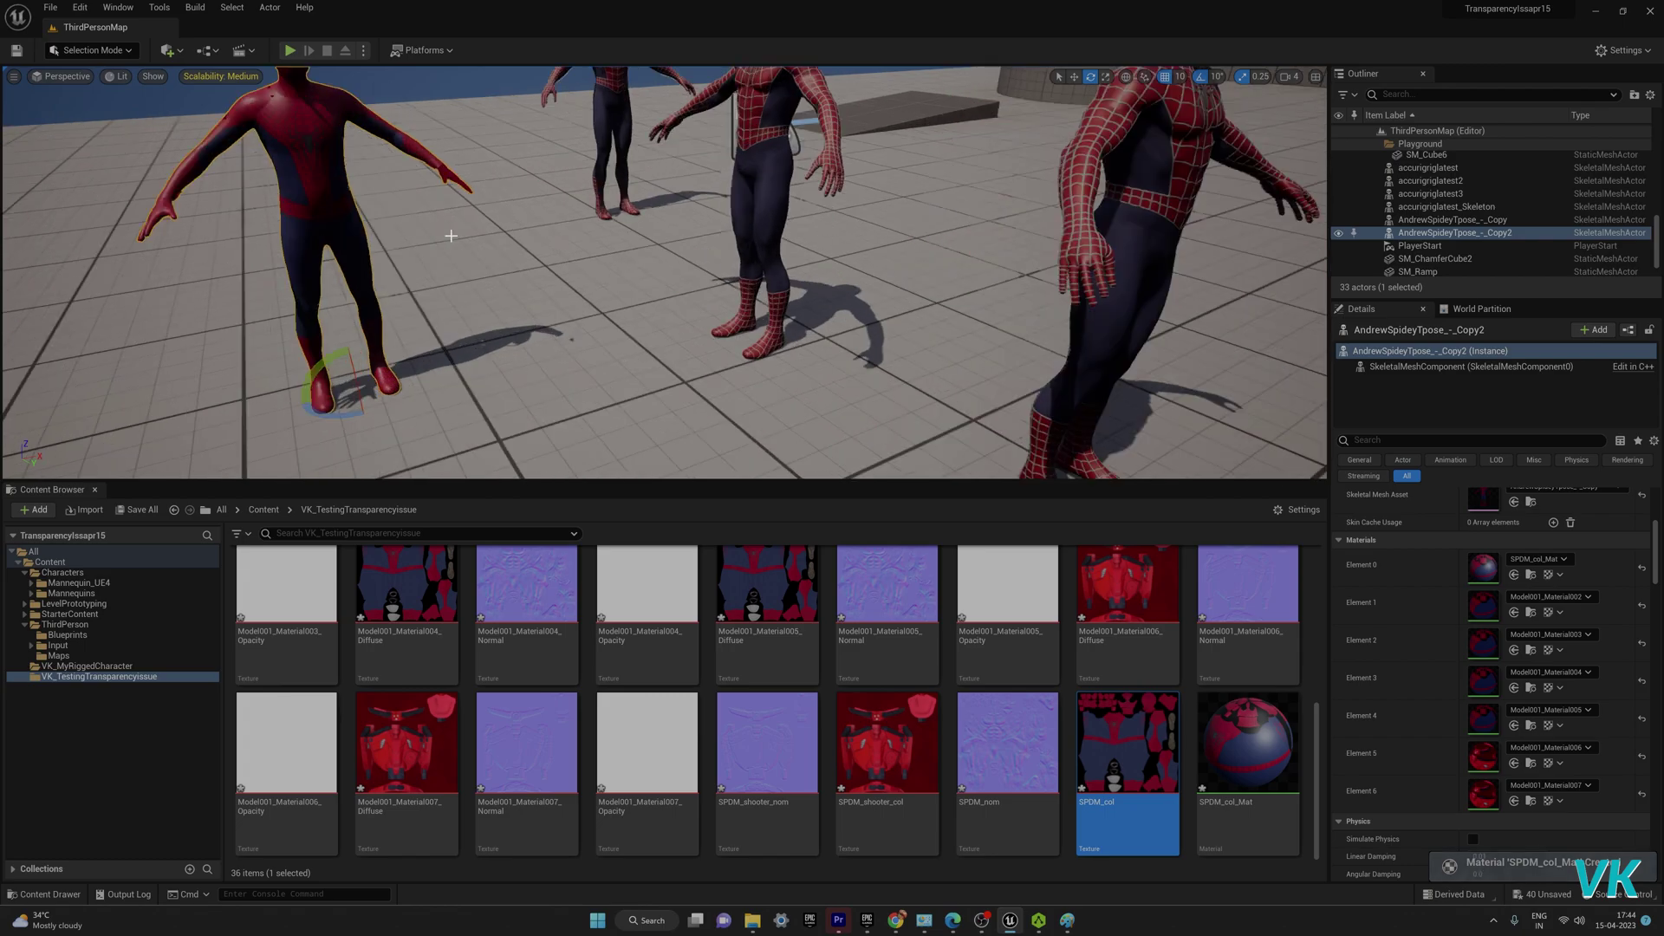
scroll(433, 219, "down", 1)
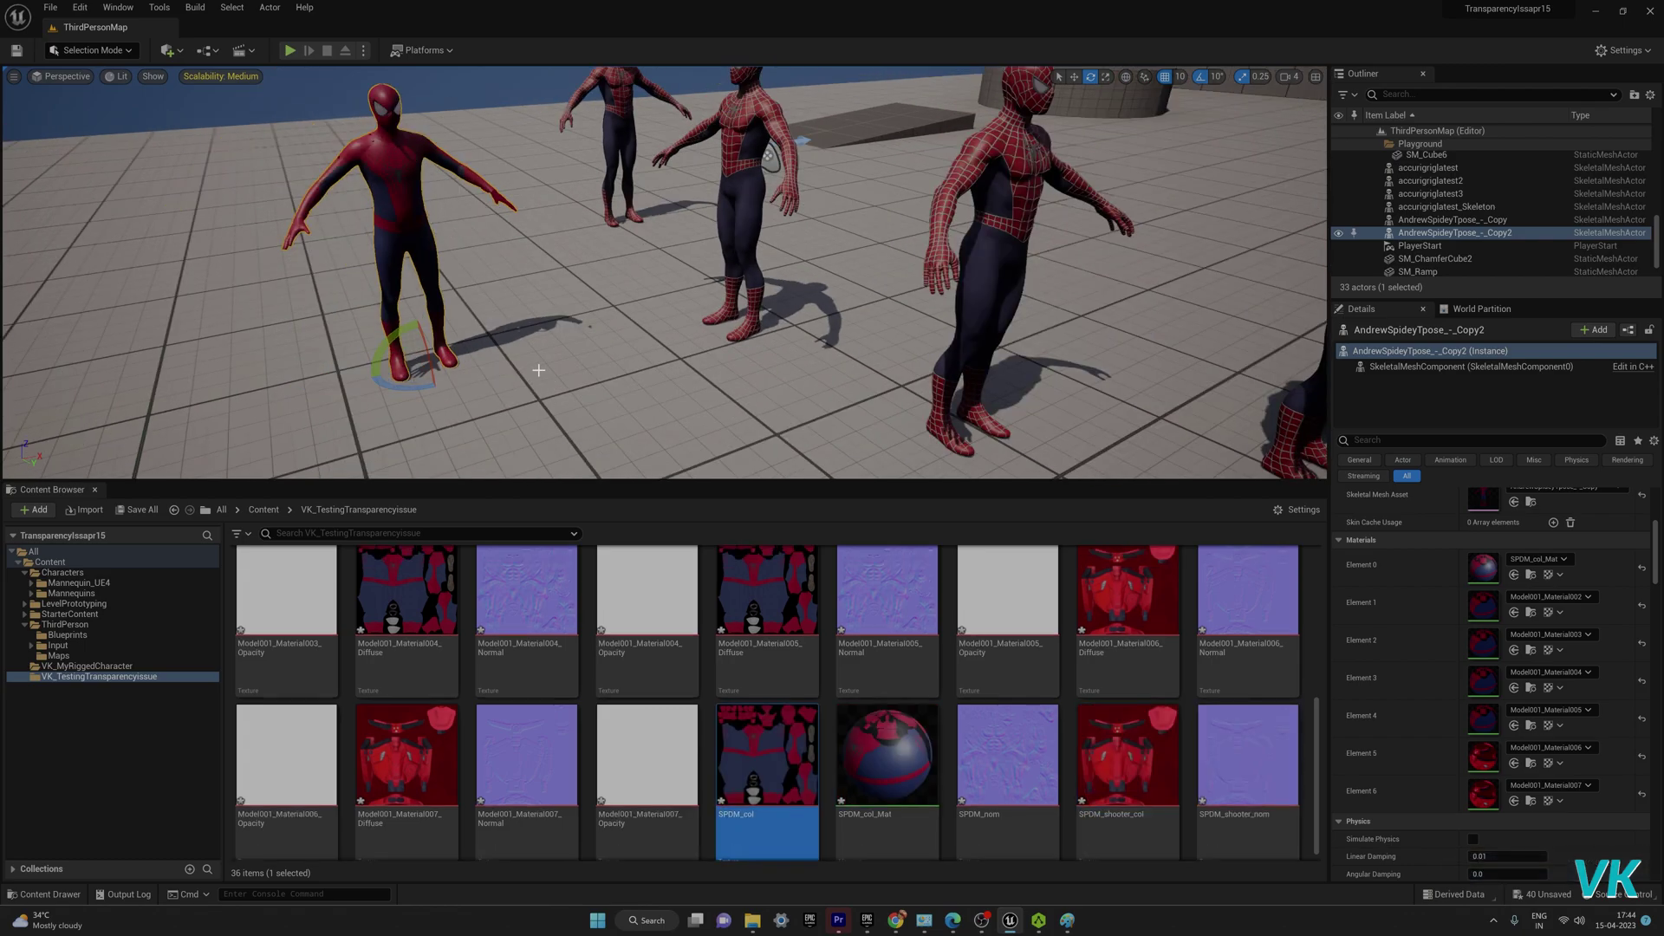
scroll(496, 343, "up", 3)
scroll(494, 341, "down", 4)
mouse_move(494, 341)
left_mouse_down("alt")
mouse_move(658, 347)
mouse_move(450, 326)
mouse_move(468, 325)
left_mouse_up("alt")
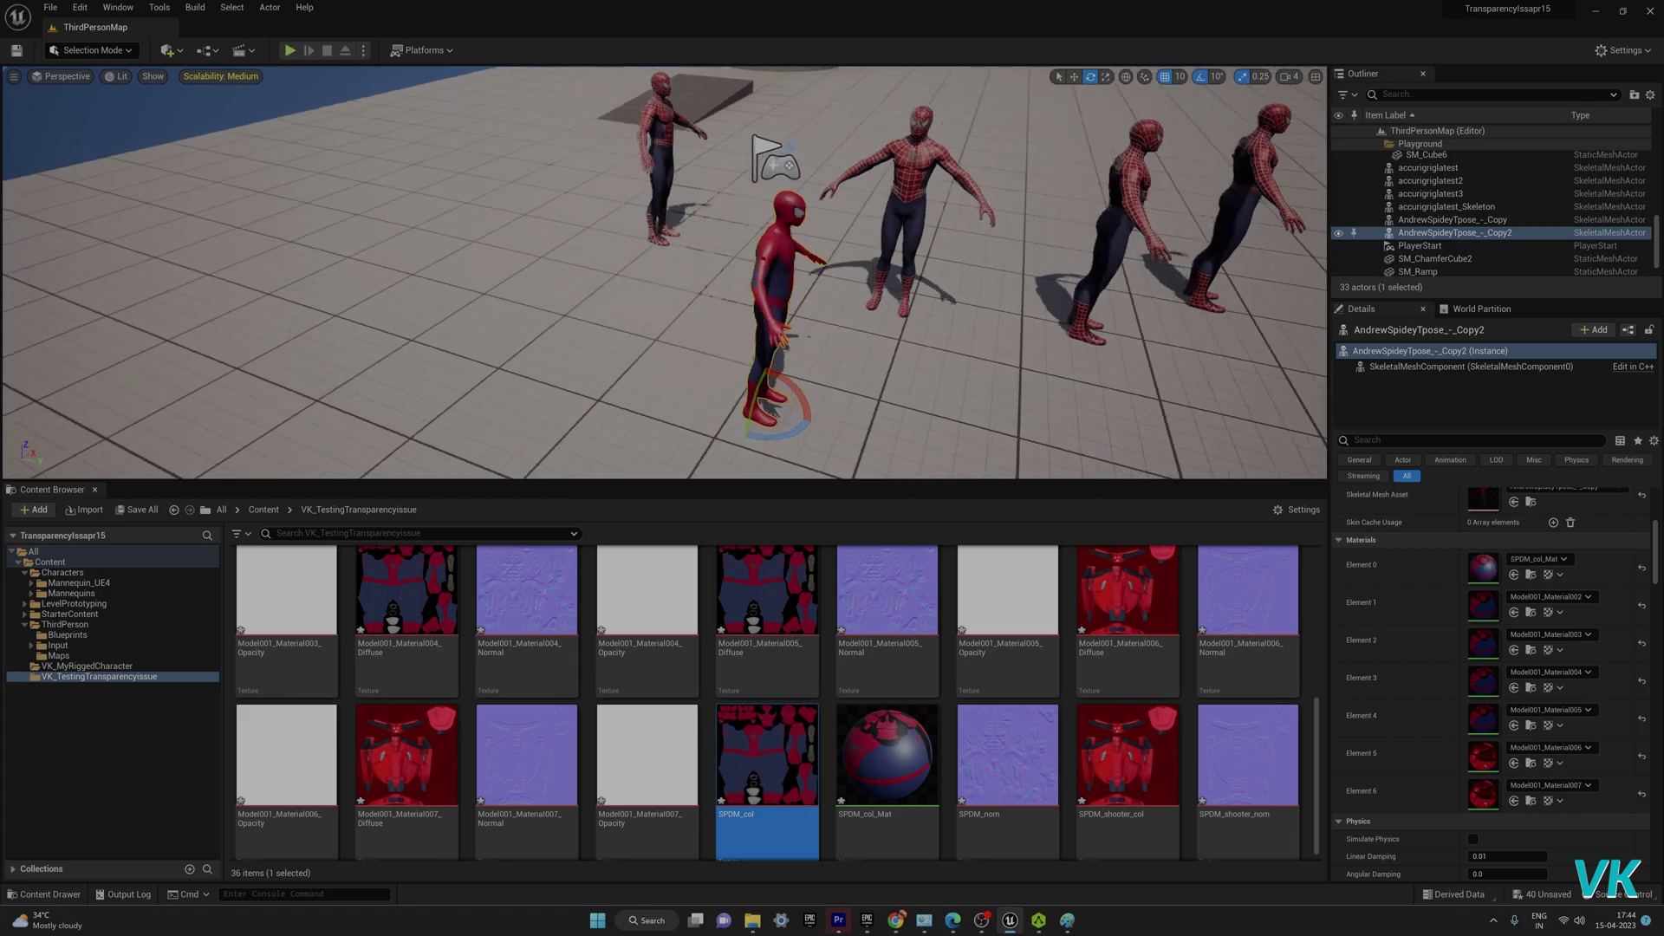
right_click_drag(553, 372, 574, 373)
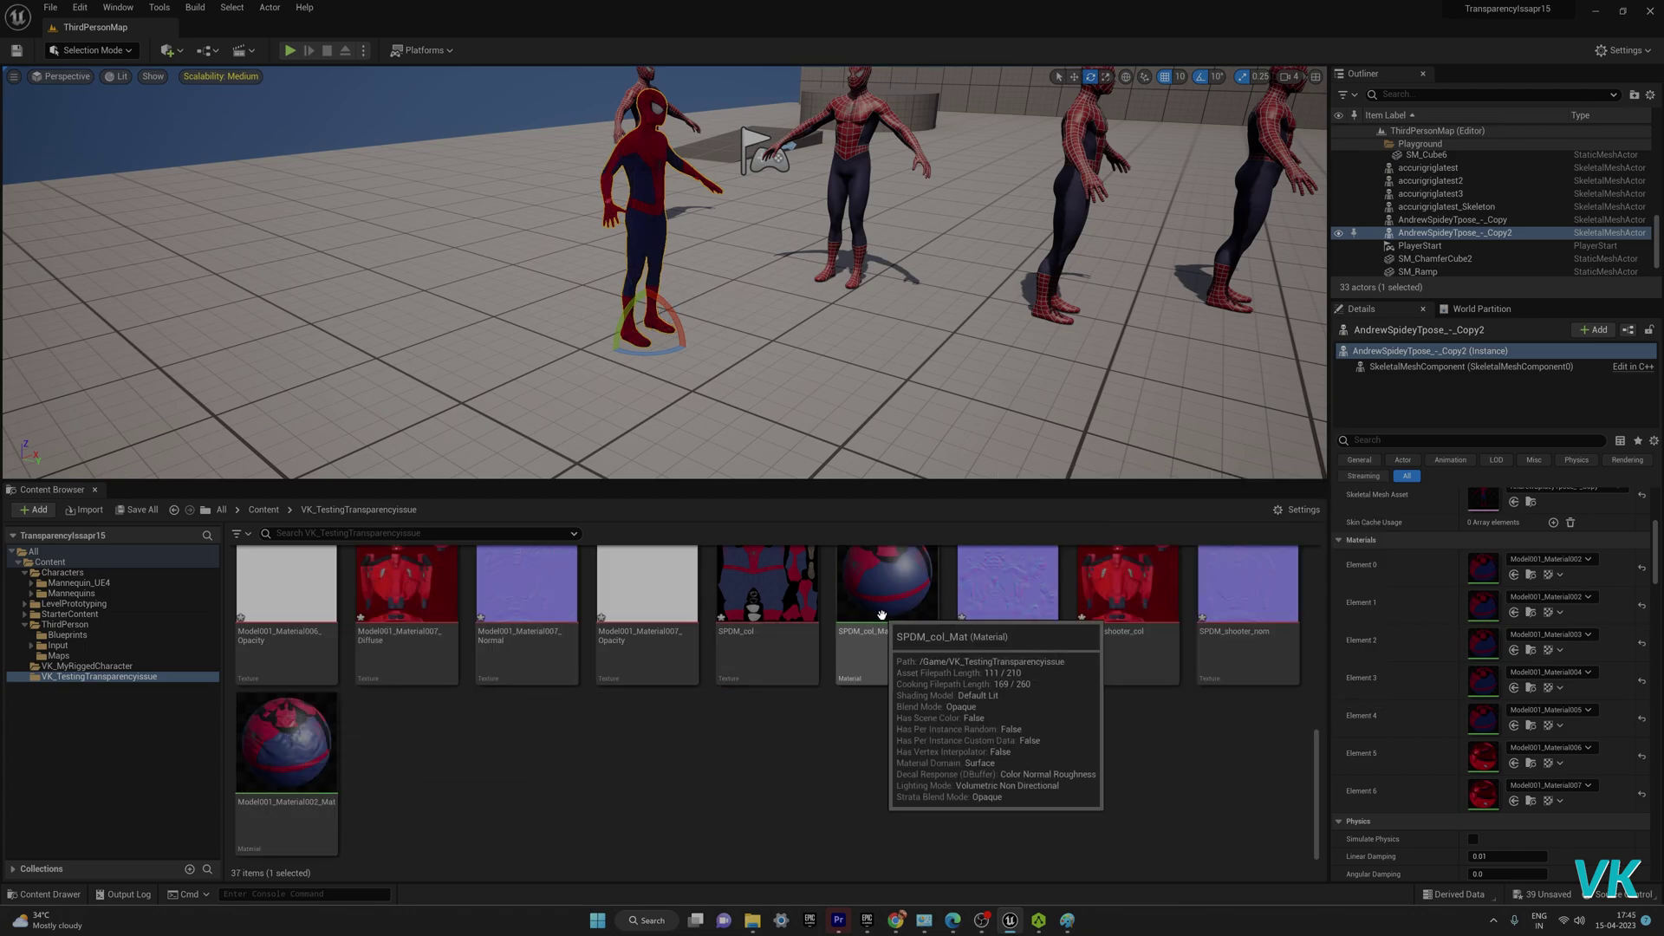
Step: Compare Model001_Material002_Mat and SPDM_col_Mat on the AndrewSpideyTpose_-_Copy2 character, ending with Model001_Material002_Mat applied
left_click_drag(299, 741, 640, 179)
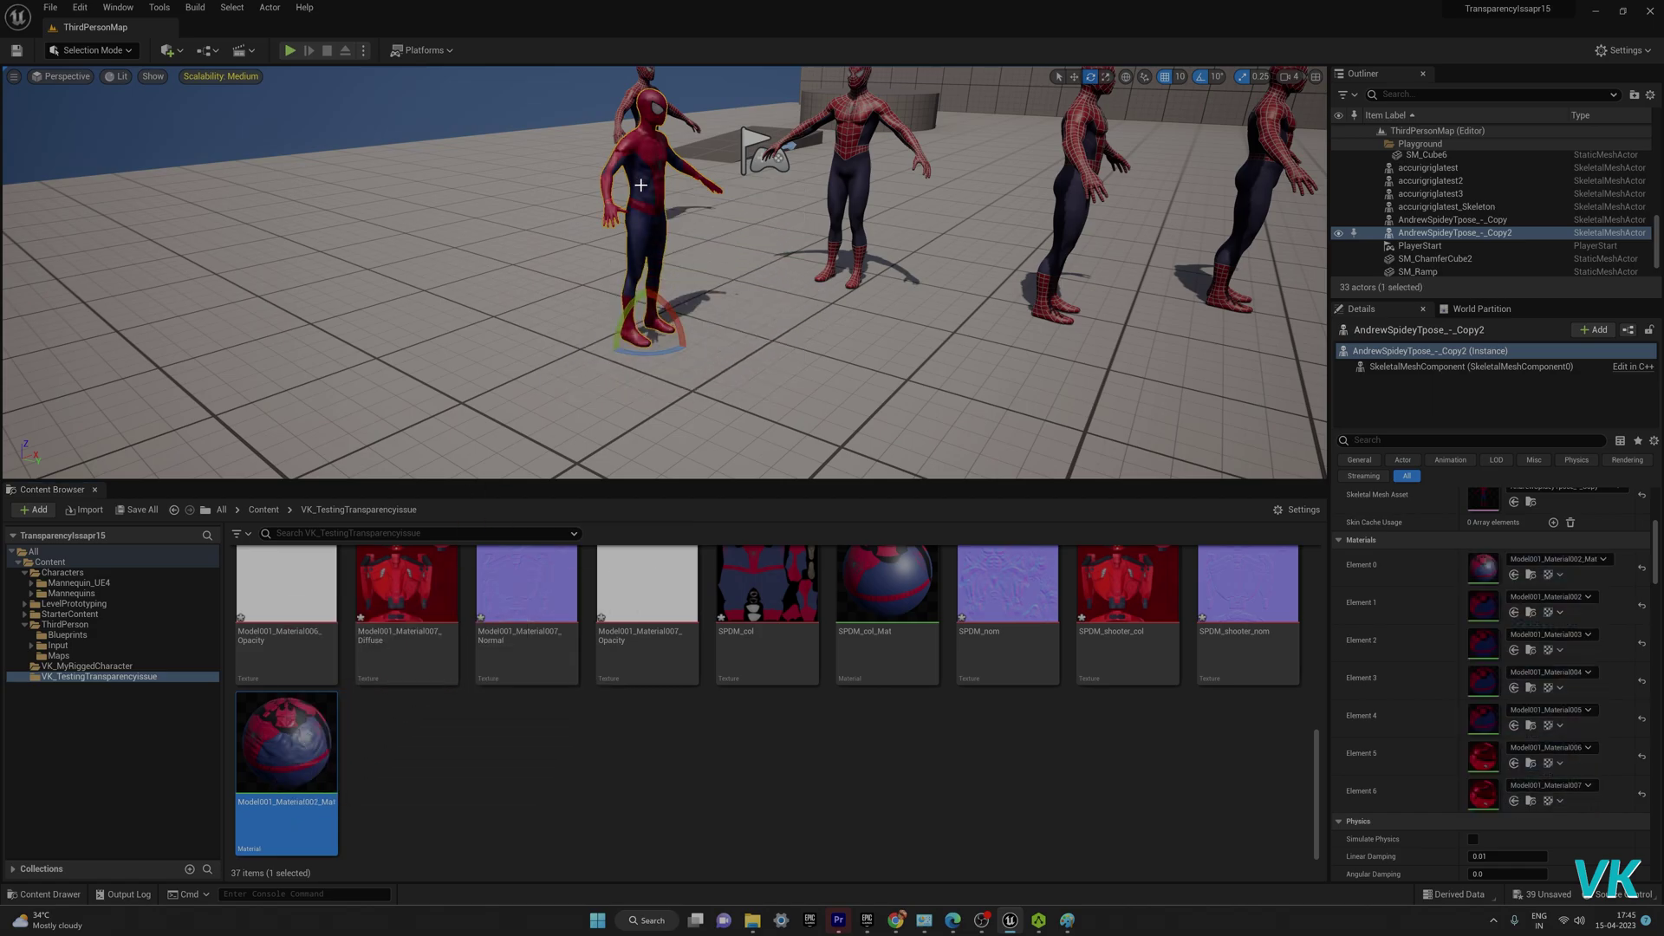
right_click_drag(747, 263, 680, 262)
left_click_drag(906, 576, 813, 212)
mouse_move(822, 333)
right_mouse_down()
mouse_move(776, 334)
mouse_move(854, 334)
right_mouse_up()
left_click_drag(295, 737, 744, 177)
right_click_drag(817, 204, 778, 200)
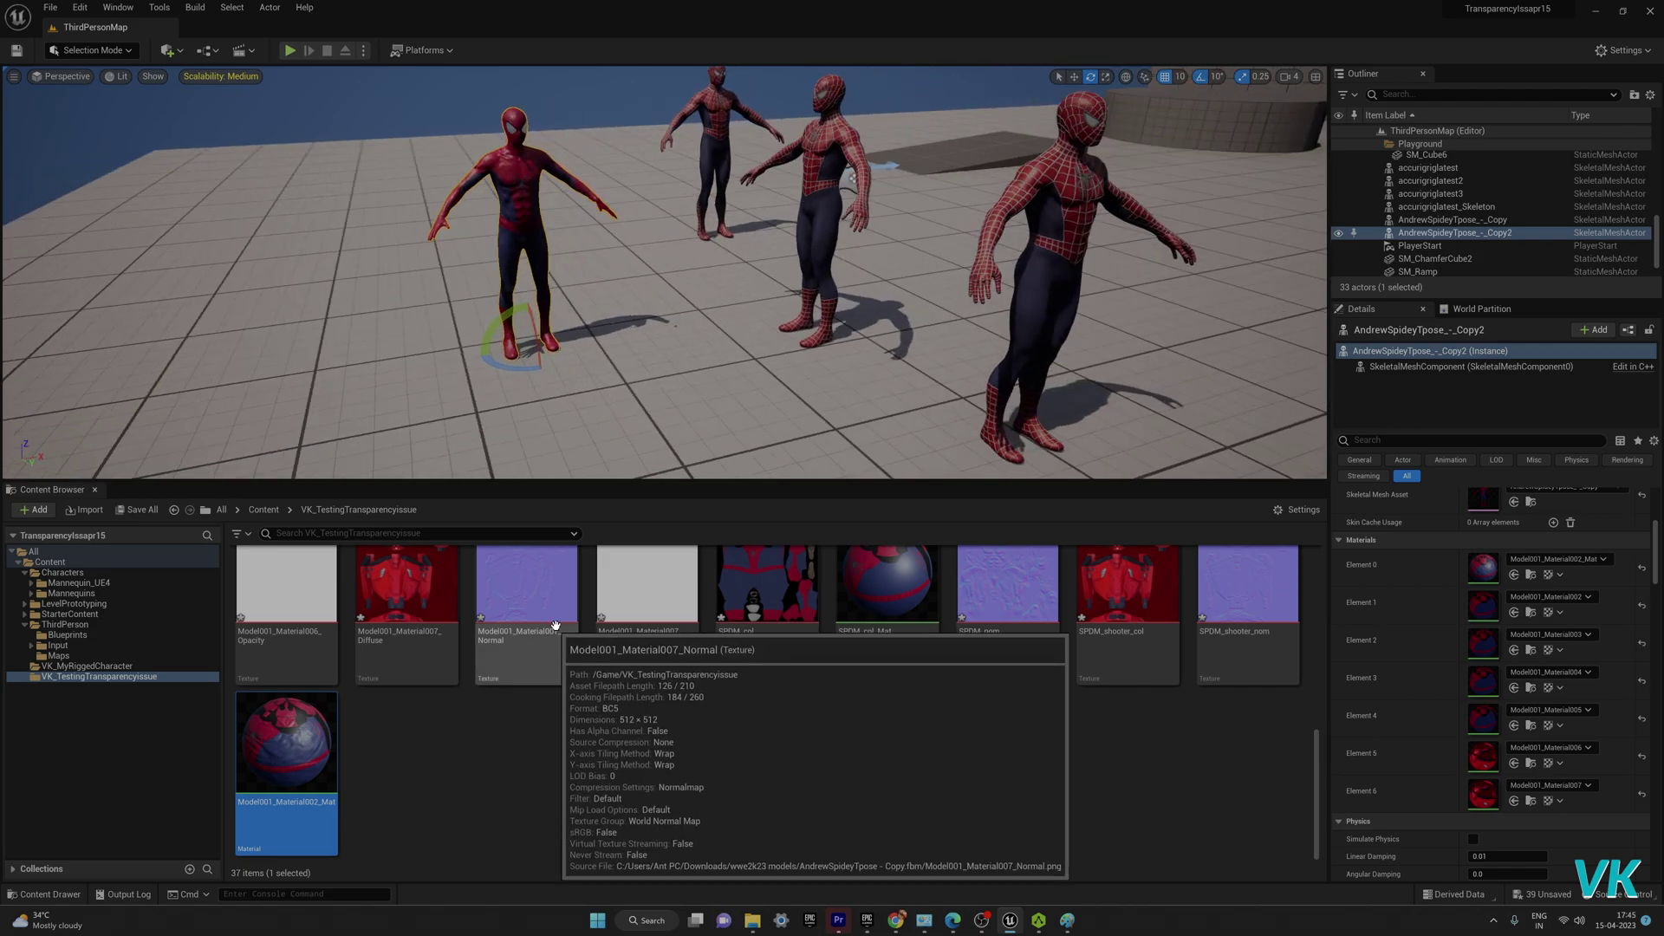
Step: Apply the Model001_Material004_Diffuse texture to the AndrewSpideyTpose_-_Copy2 character in the level as a new material
scroll(546, 620, "up", 4)
left_click_drag(378, 672, 495, 180)
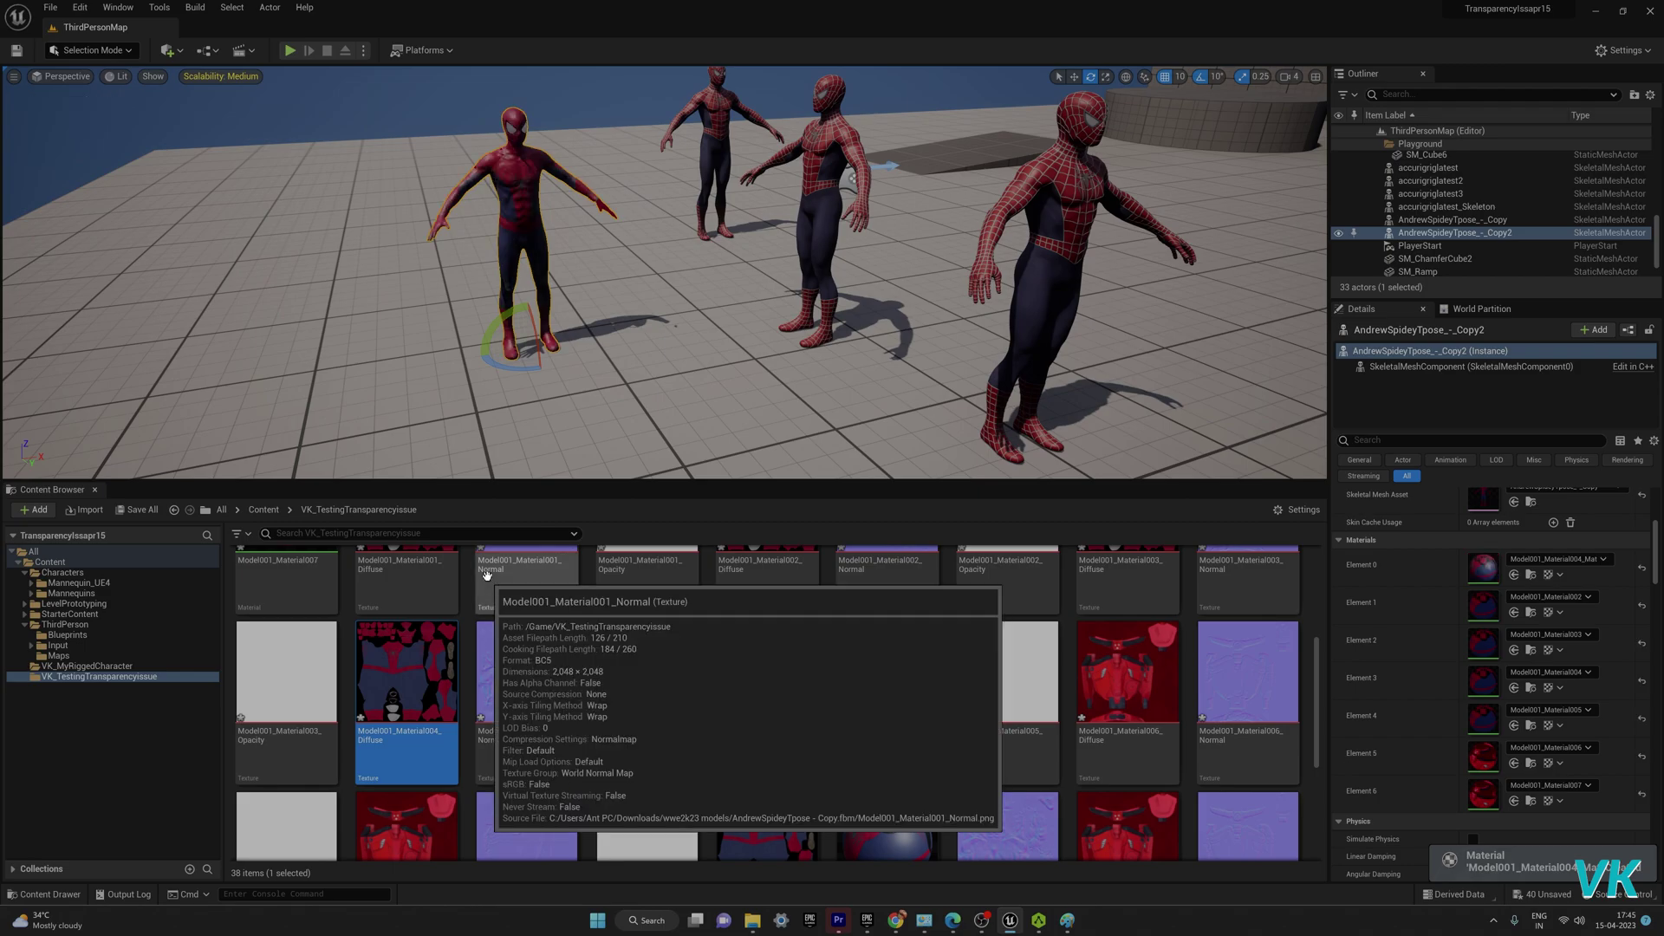
left_click_drag(582, 268, 539, 286, "alt")
Step: Open the AndrewSpideyTpose_-_Copy skeletal mesh for editing
scroll(655, 607, "up", 3)
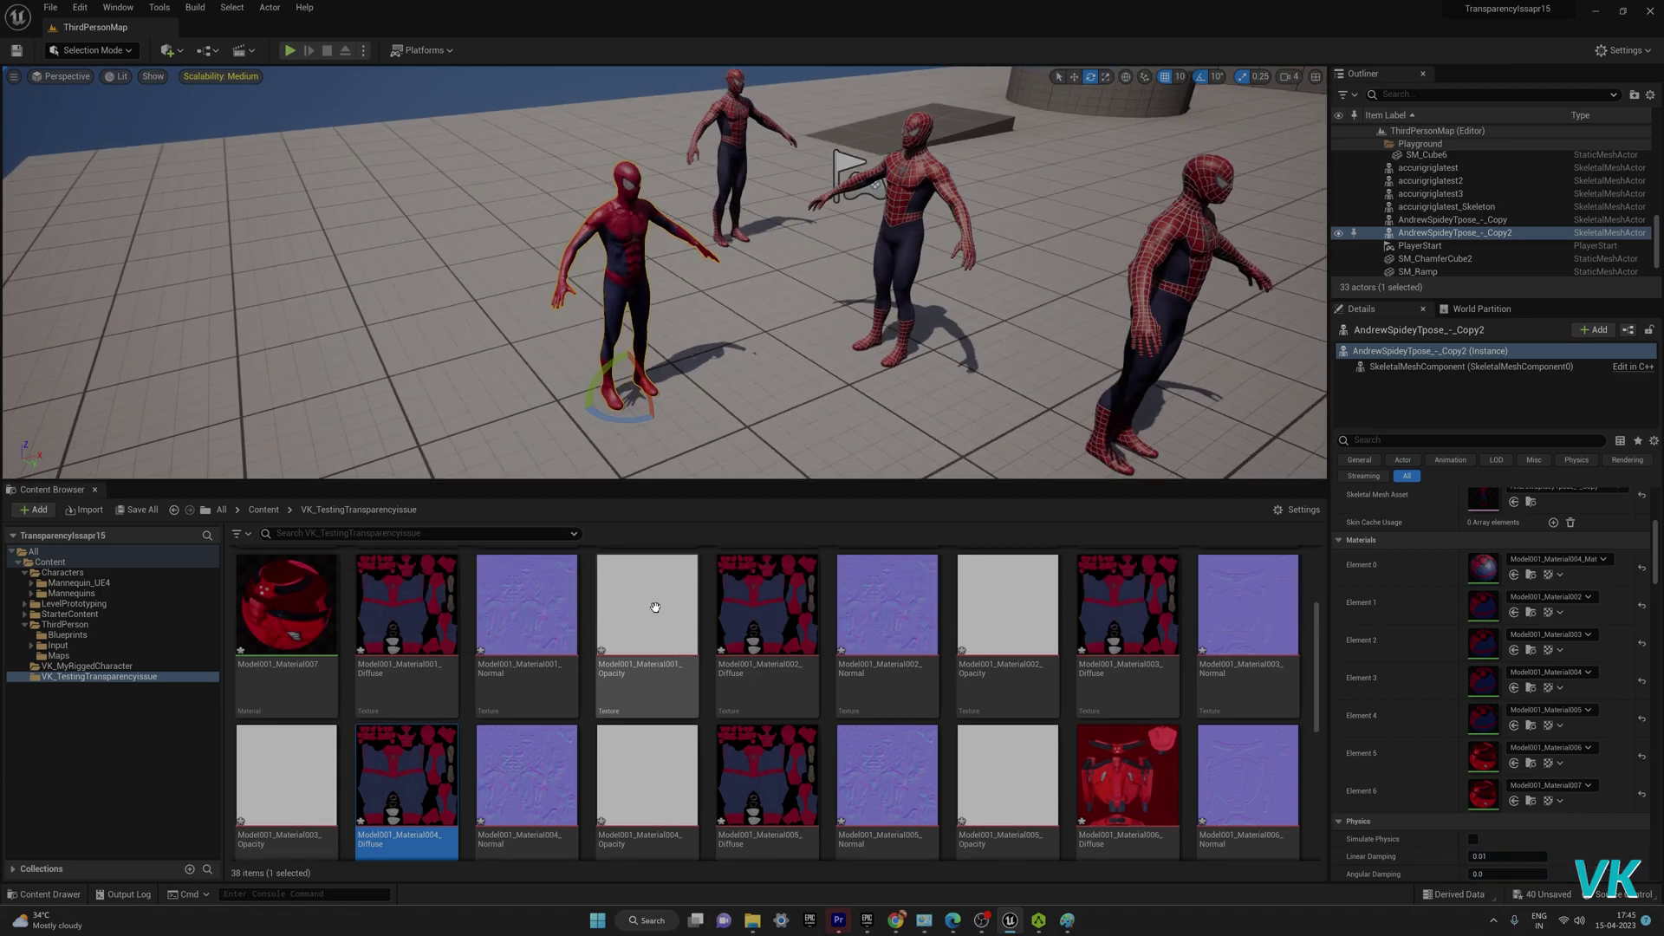
scroll(655, 607, "up", 1)
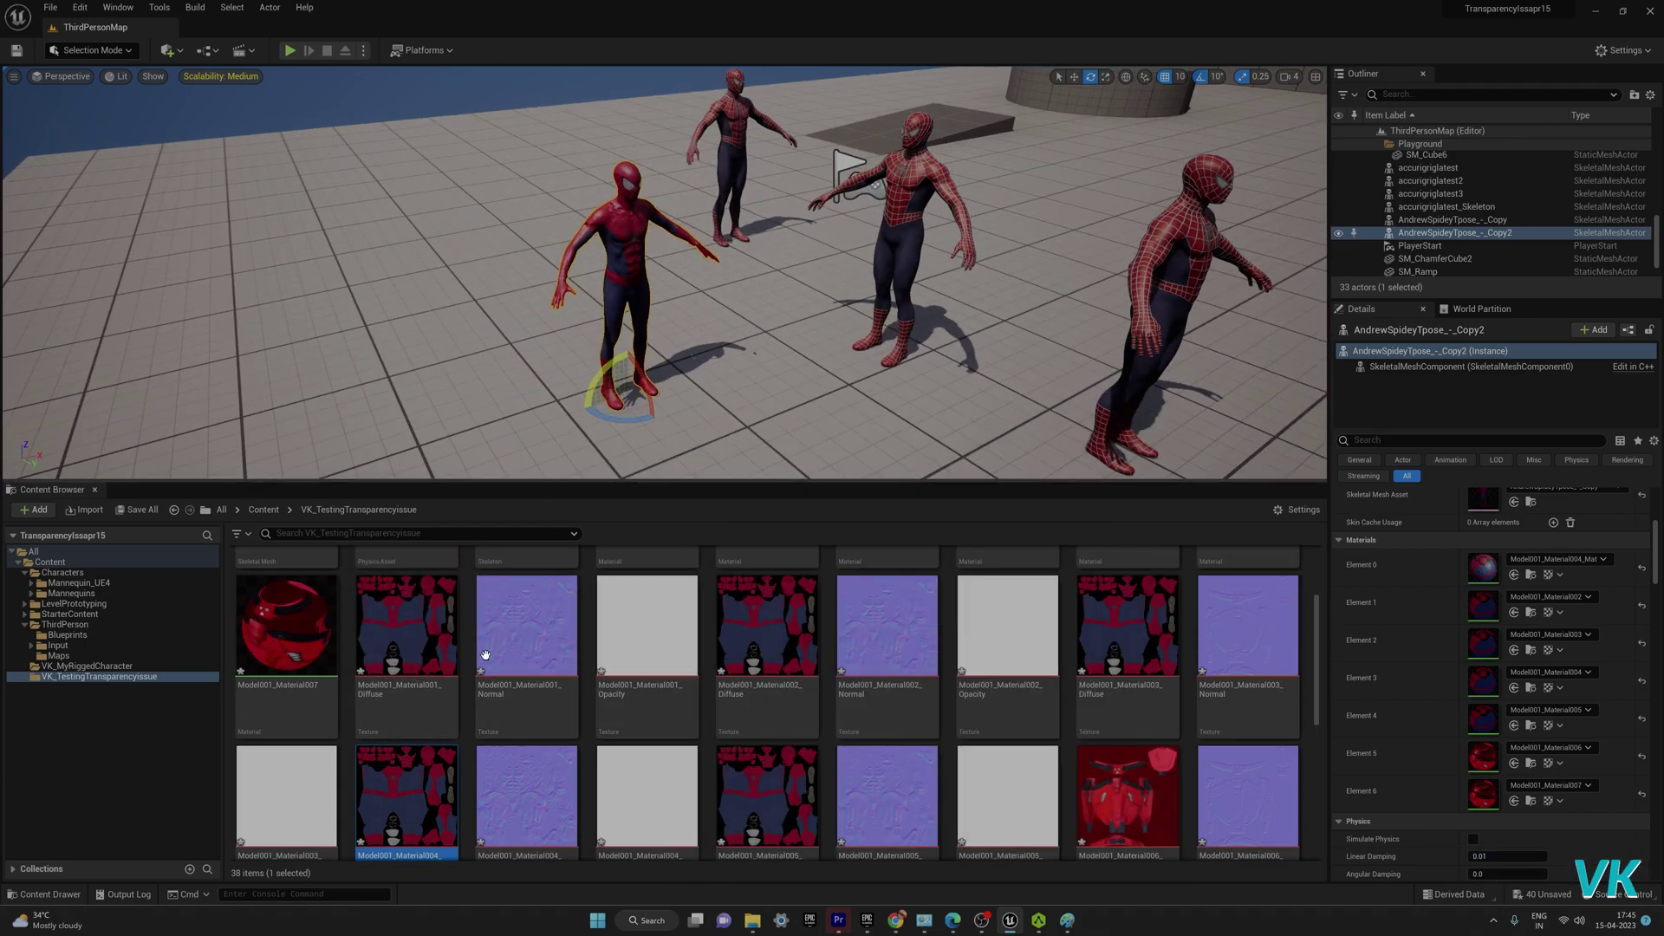
scroll(521, 594, "up", 3)
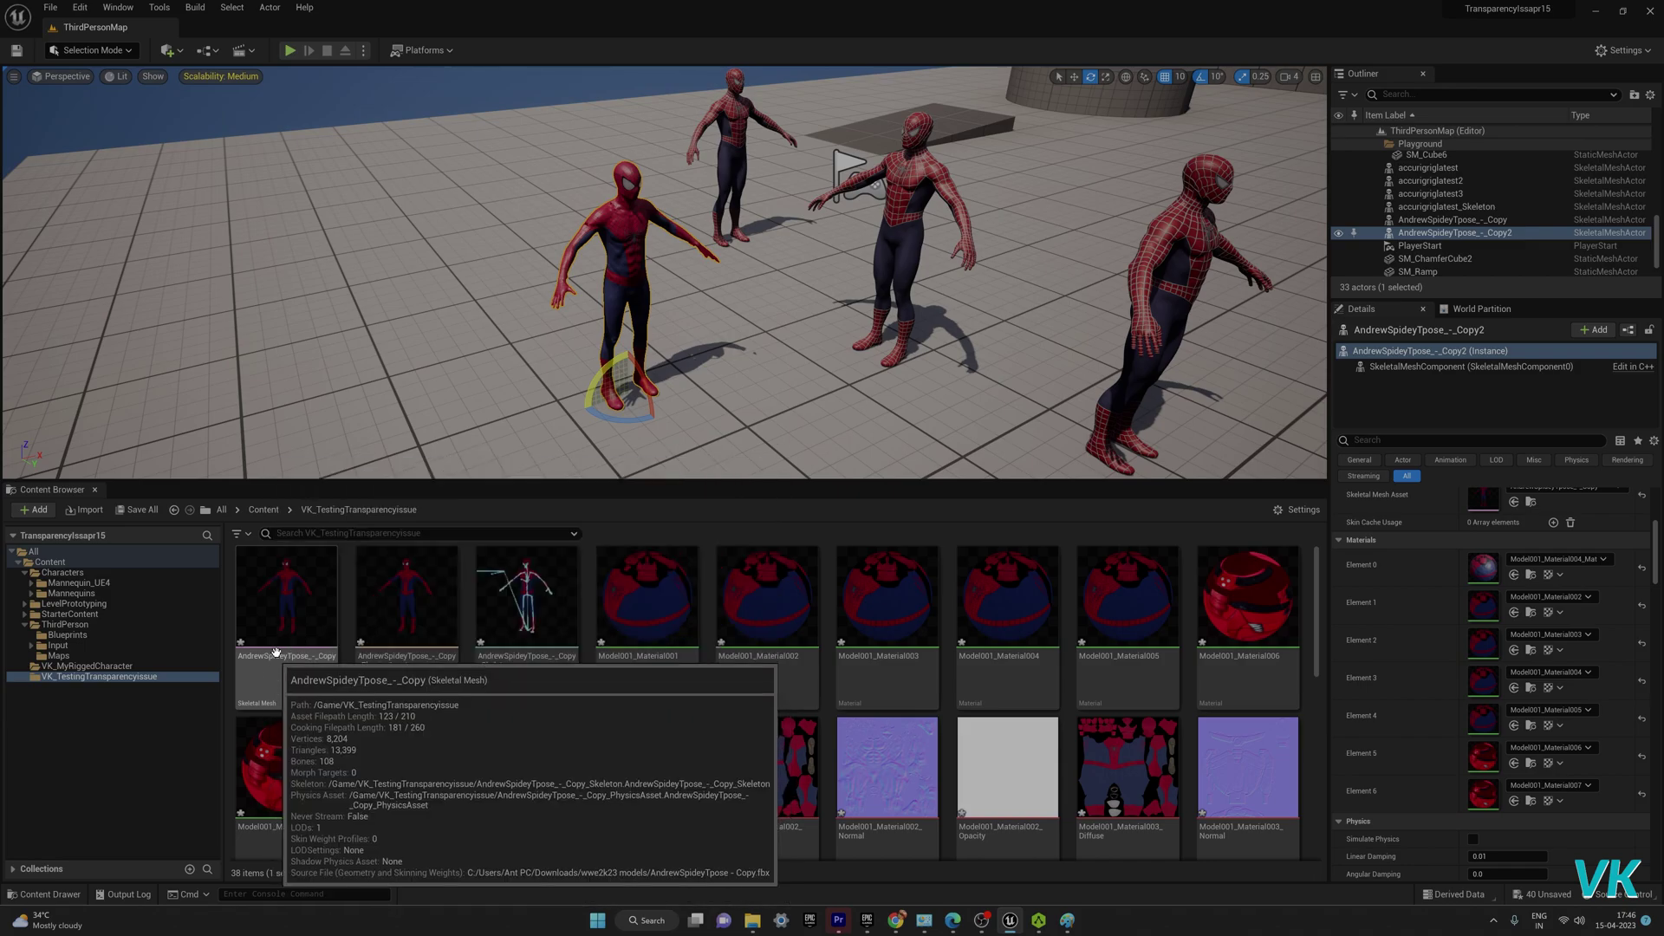
left_click(276, 656)
right_click(276, 641)
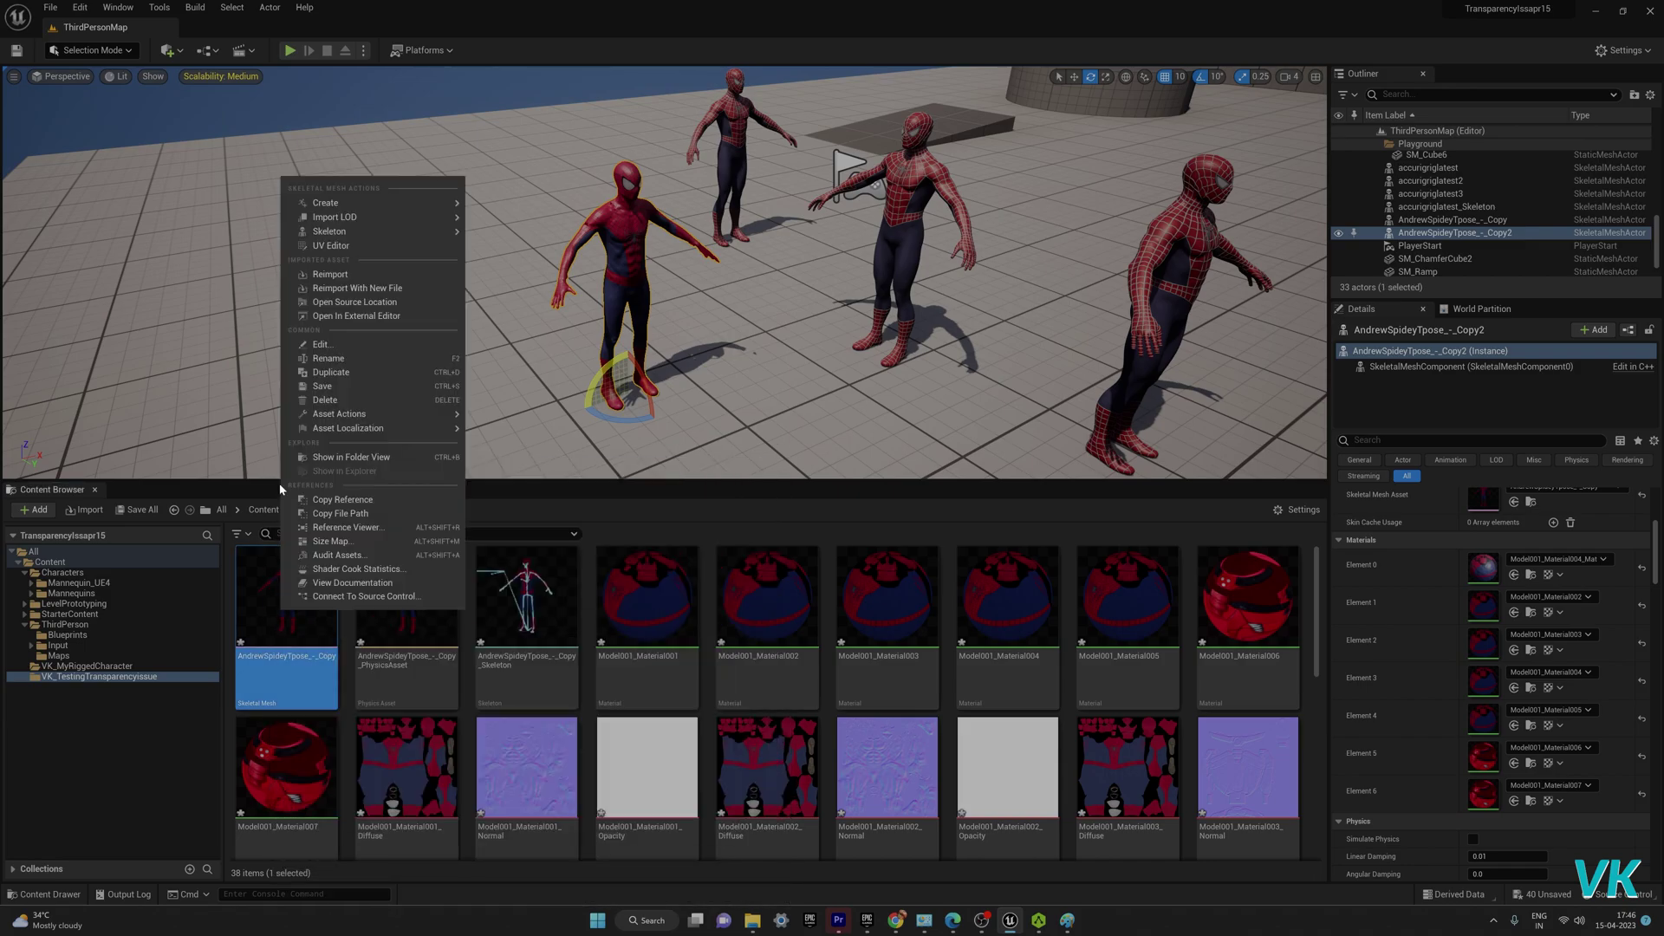
left_click(321, 345)
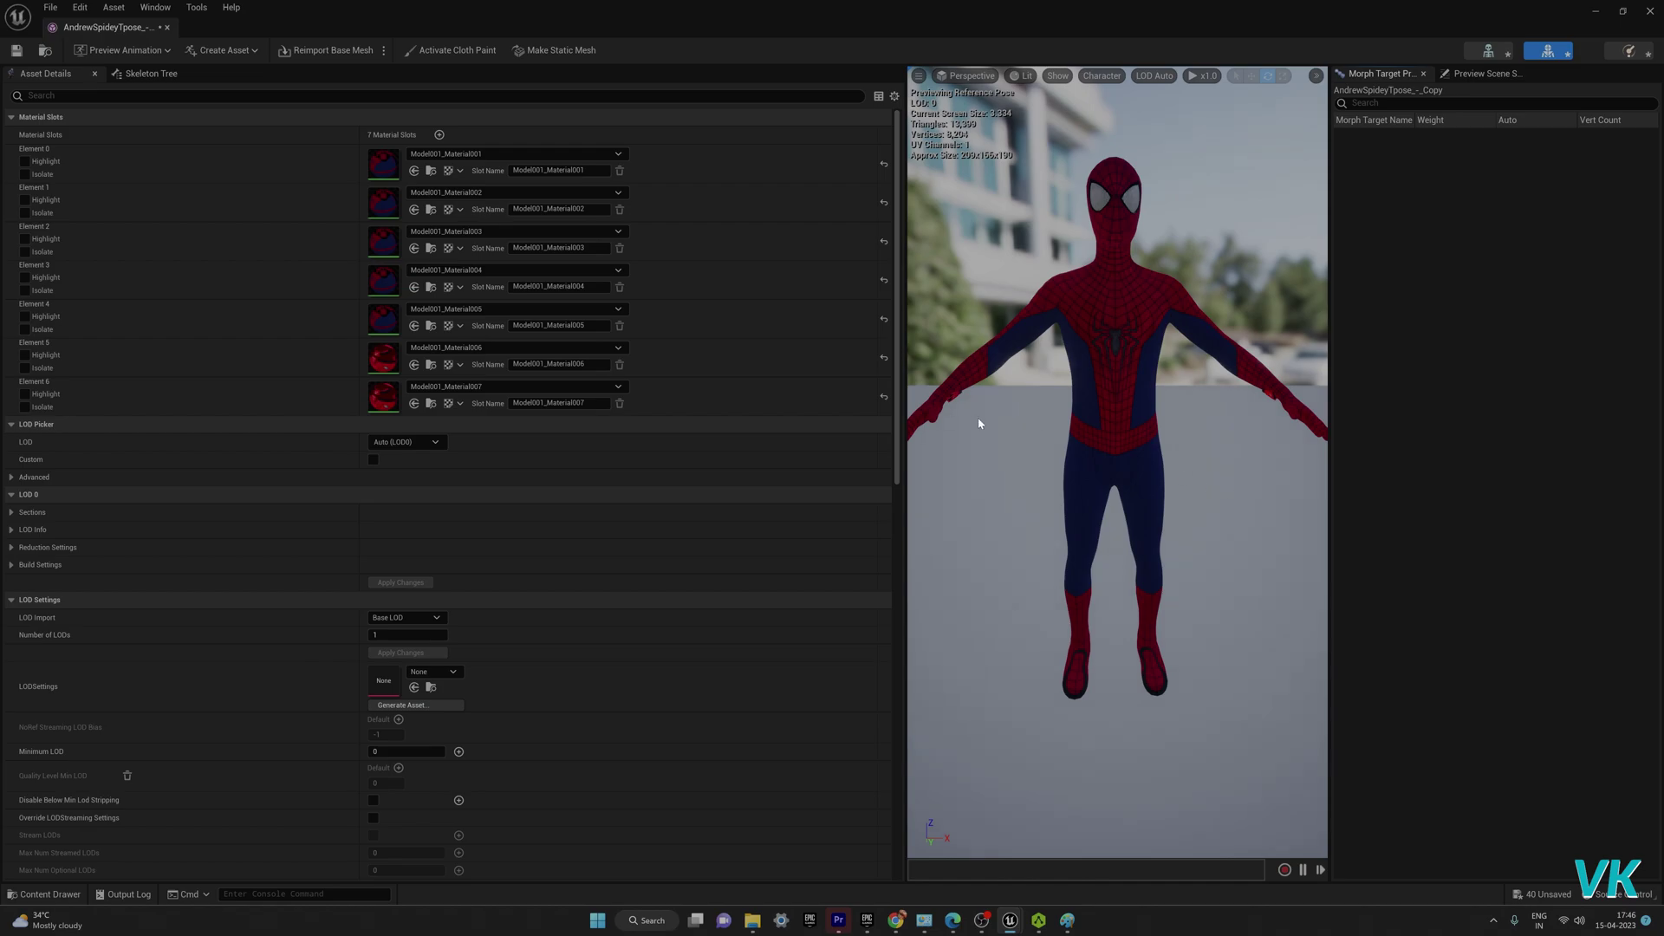
Step: Show the VK_TestingTransparencyissue folder's assets alongside the mesh's material slots
left_click(74, 895)
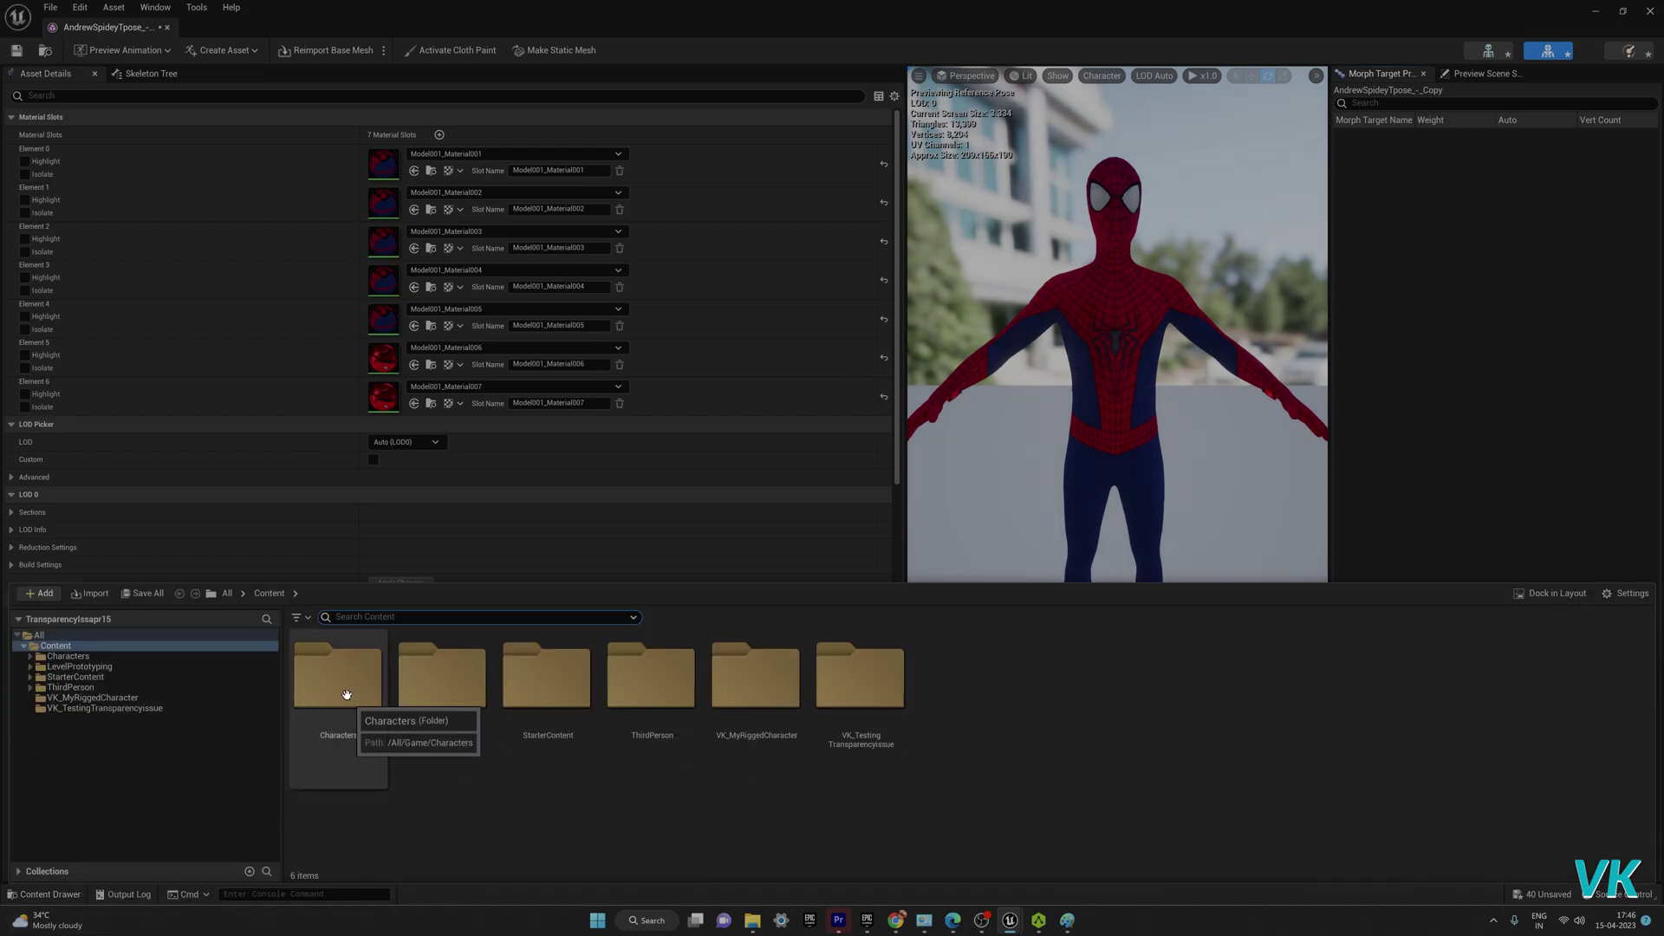
left_click(134, 709)
scroll(516, 761, "down", 5)
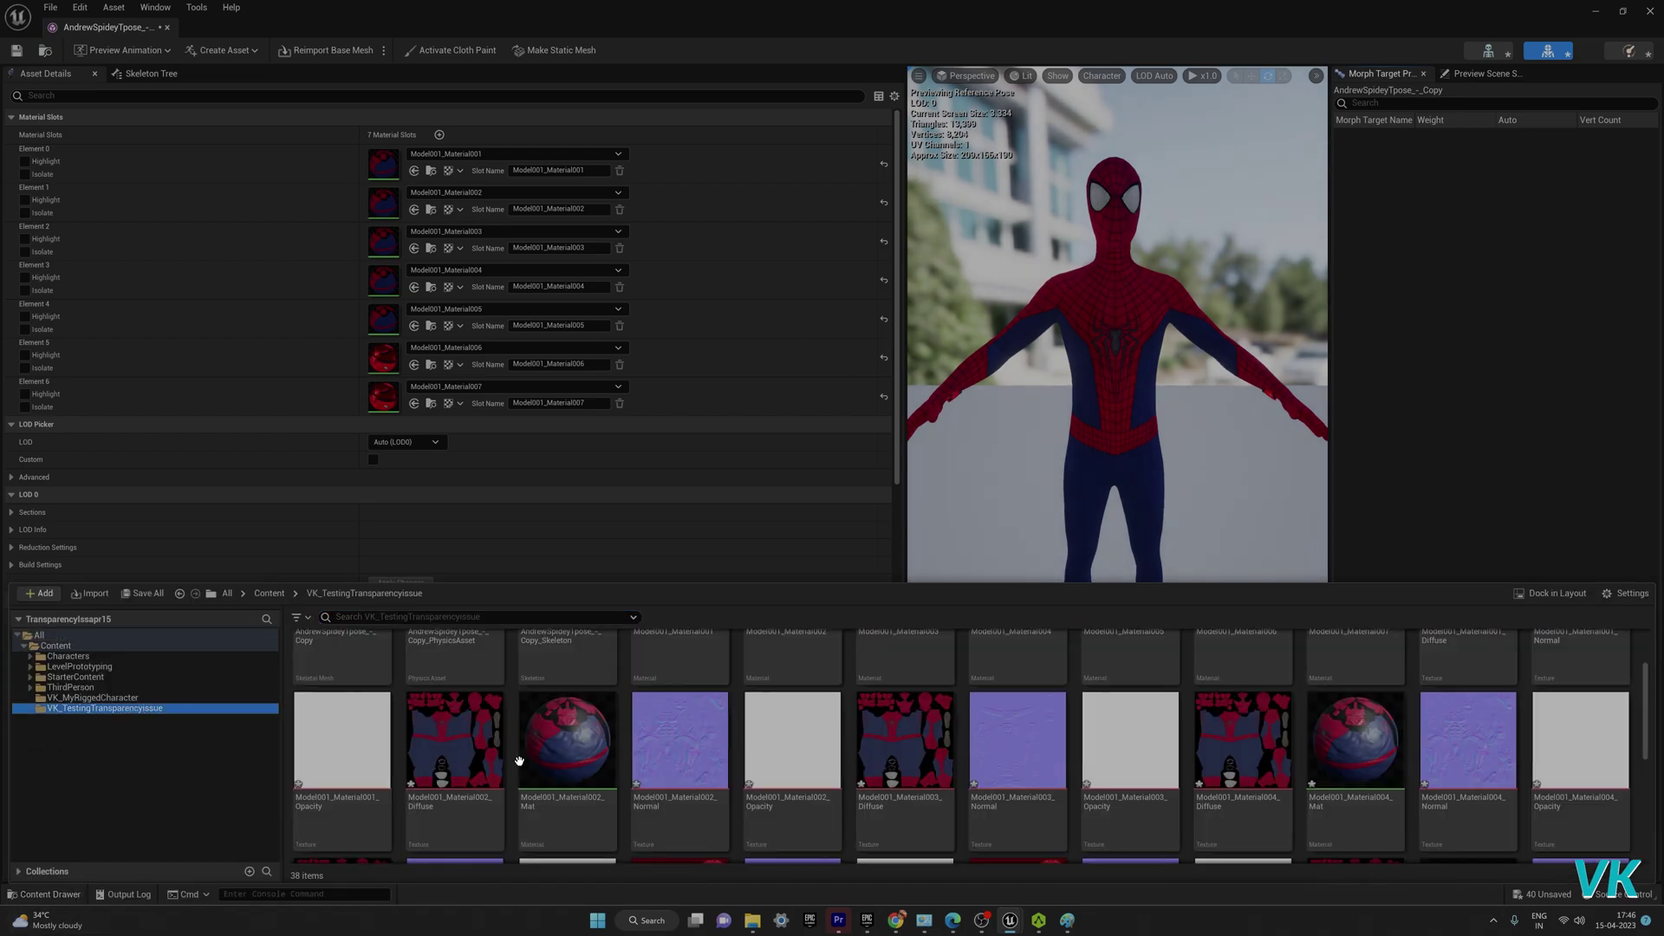
scroll(520, 761, "up", 1)
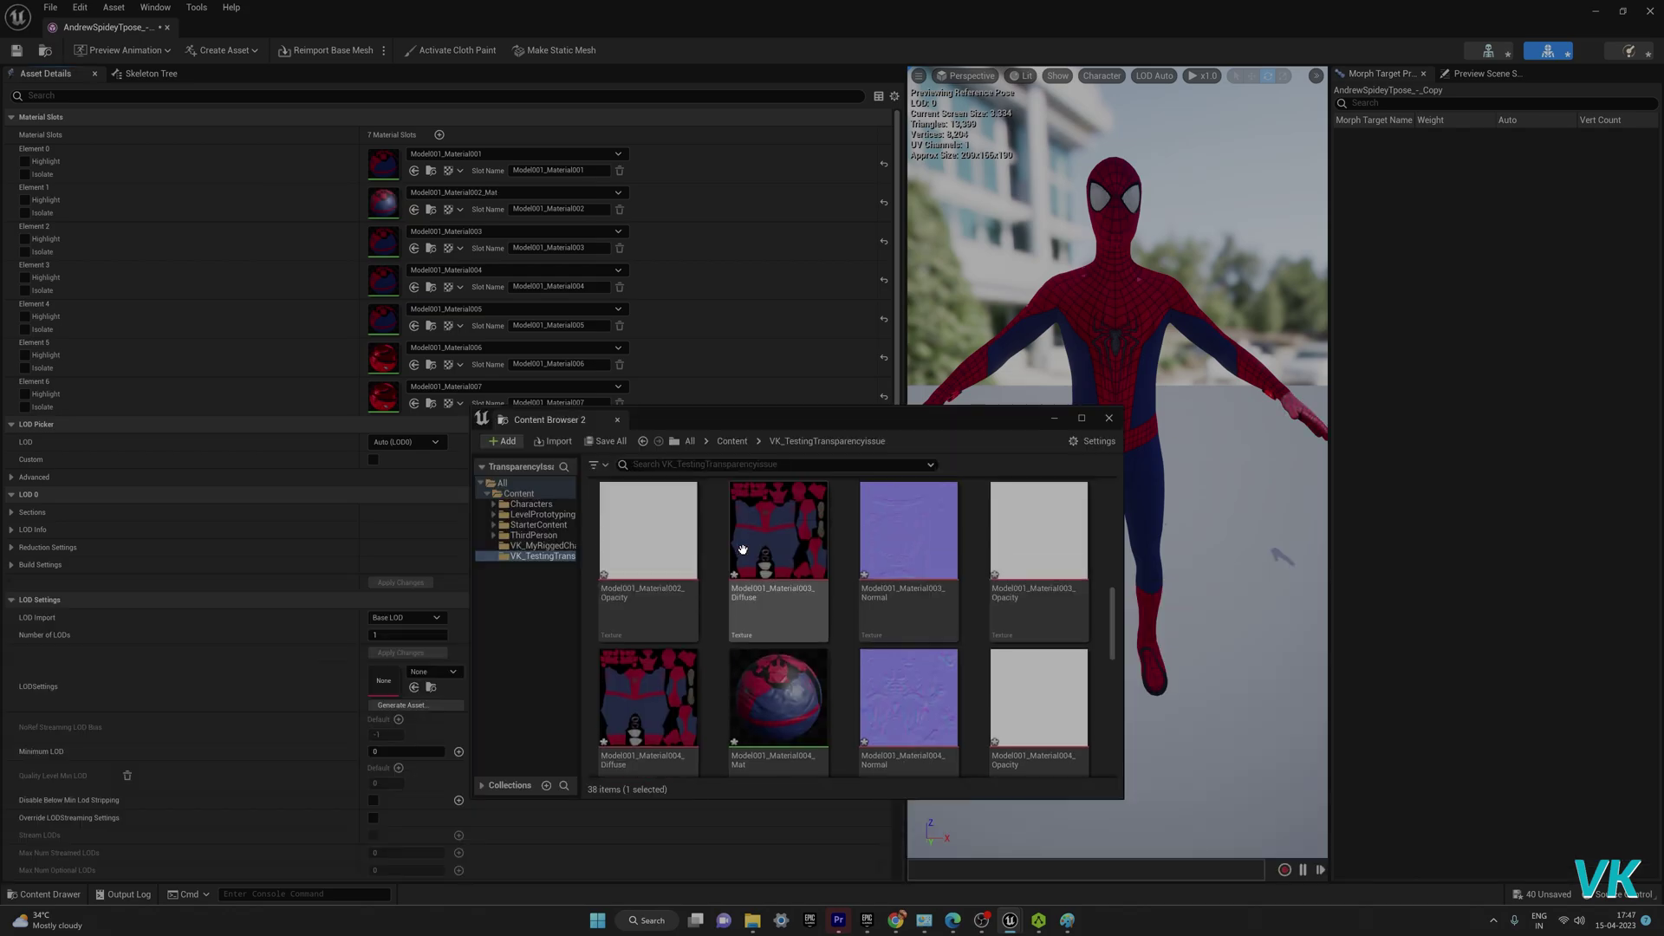
Step: Assign SPDM_col_Mat to the Element 0 material slot of the skeletal mesh
scroll(781, 630, "down", 2)
scroll(781, 630, "down", 5)
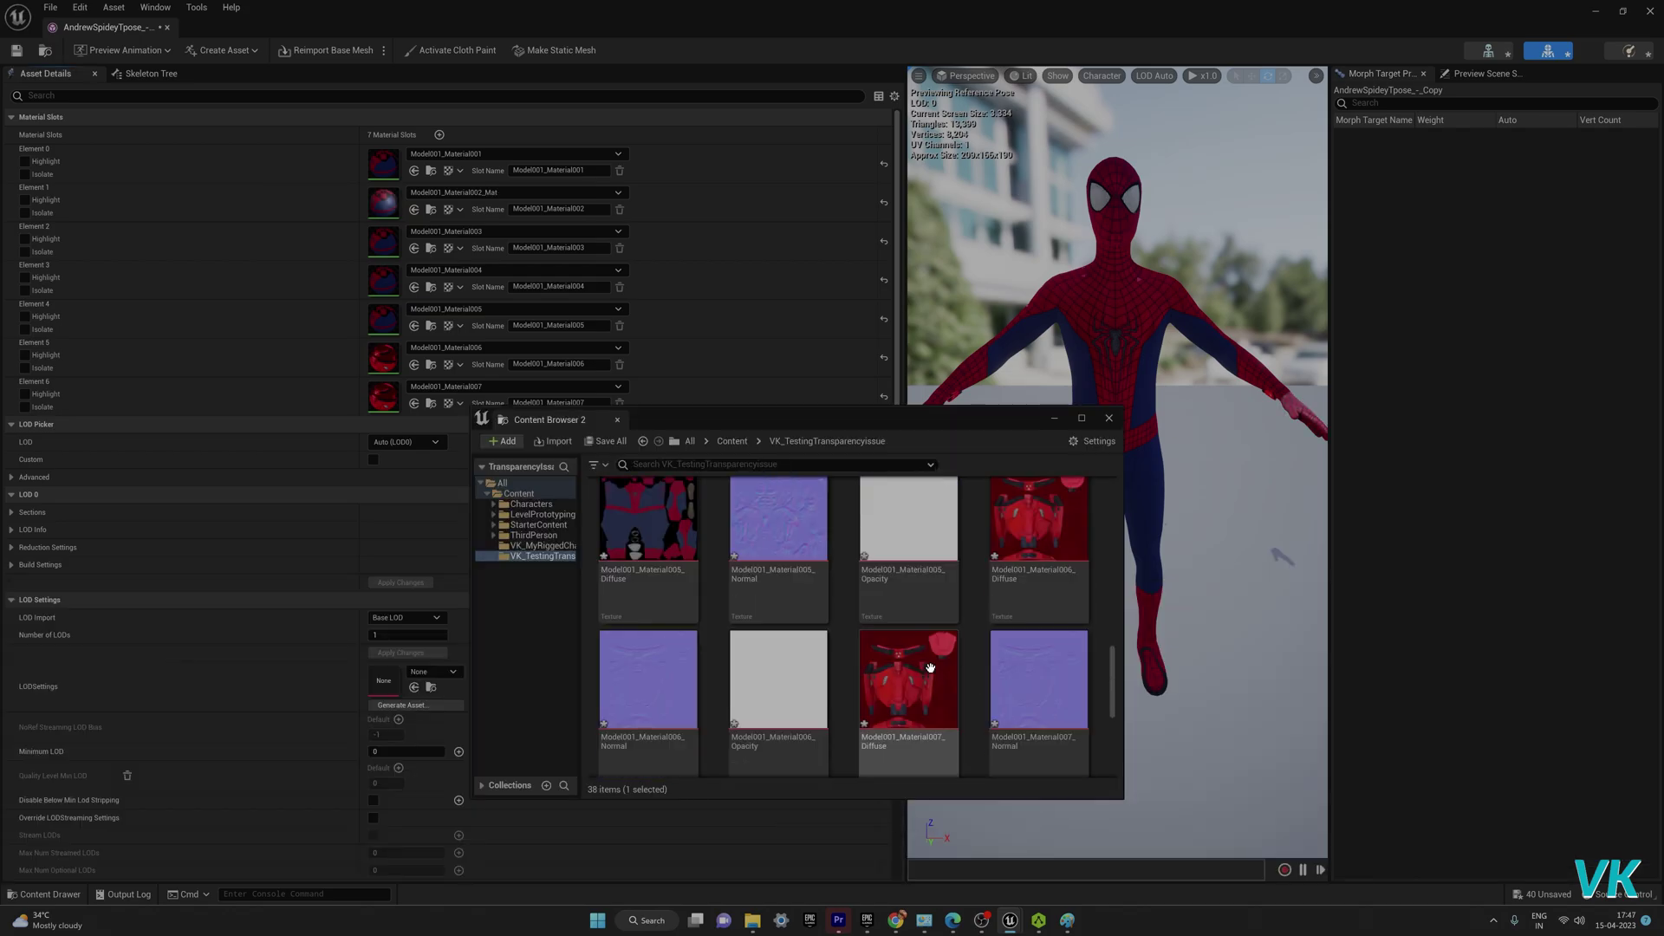
scroll(930, 667, "down", 1)
left_click(930, 617)
left_click(414, 171)
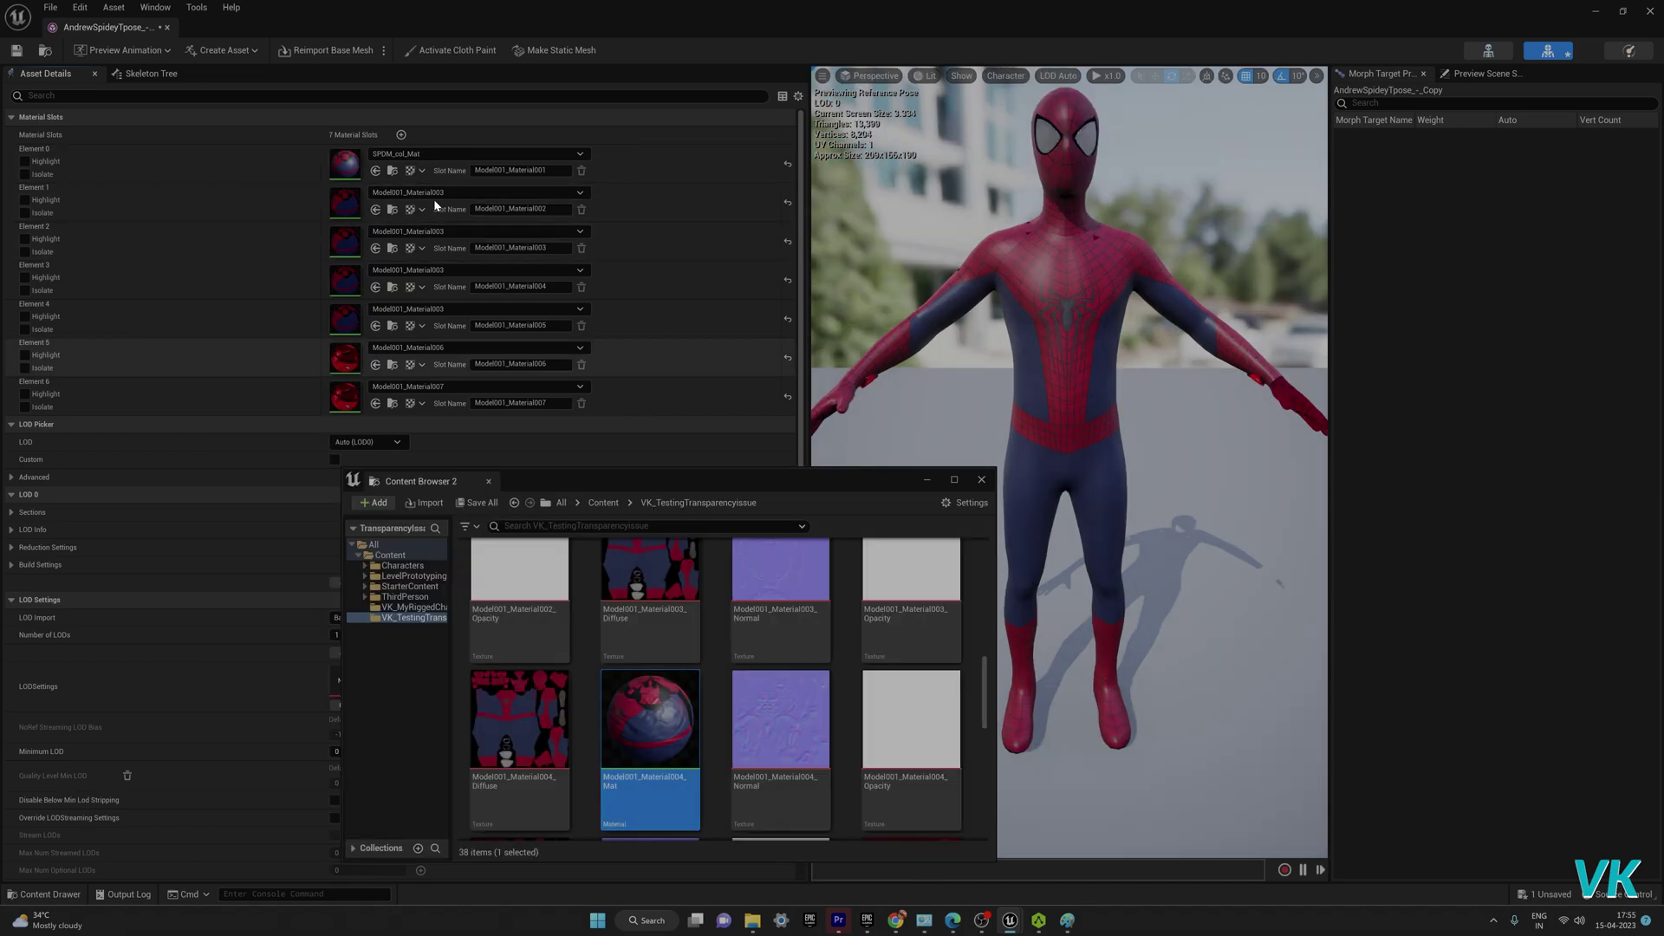
Step: Assign Model001_Material004_Mat to the Element 0 through Element 4 material slots of the skeletal mesh
left_click(375, 171)
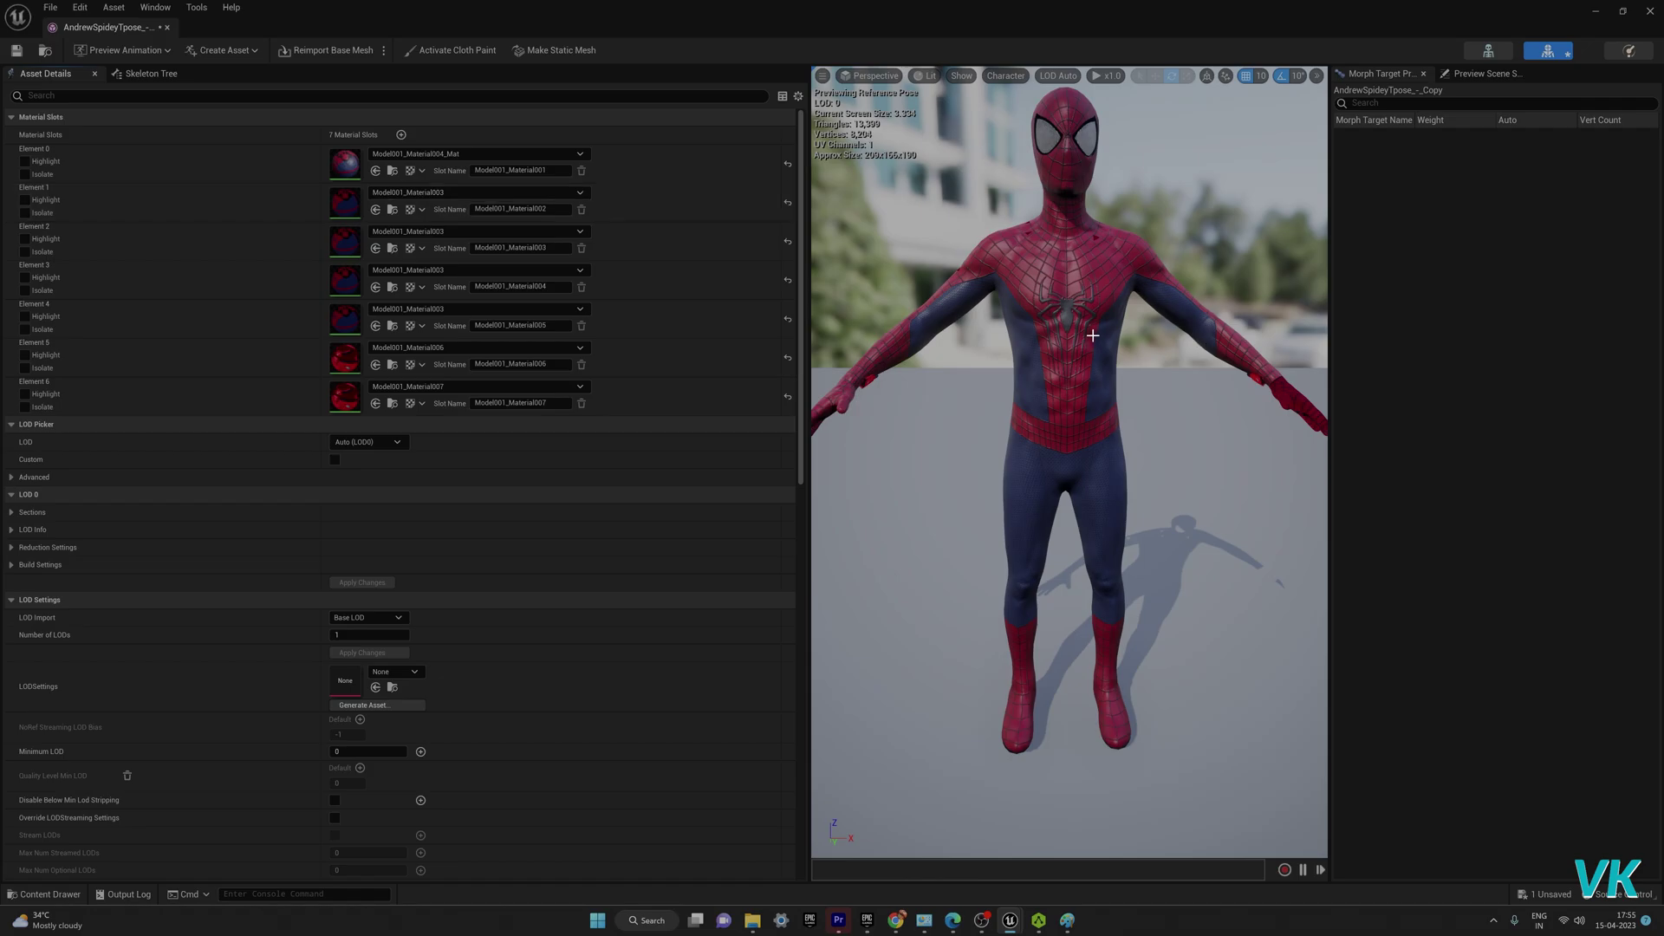
left_click(377, 209)
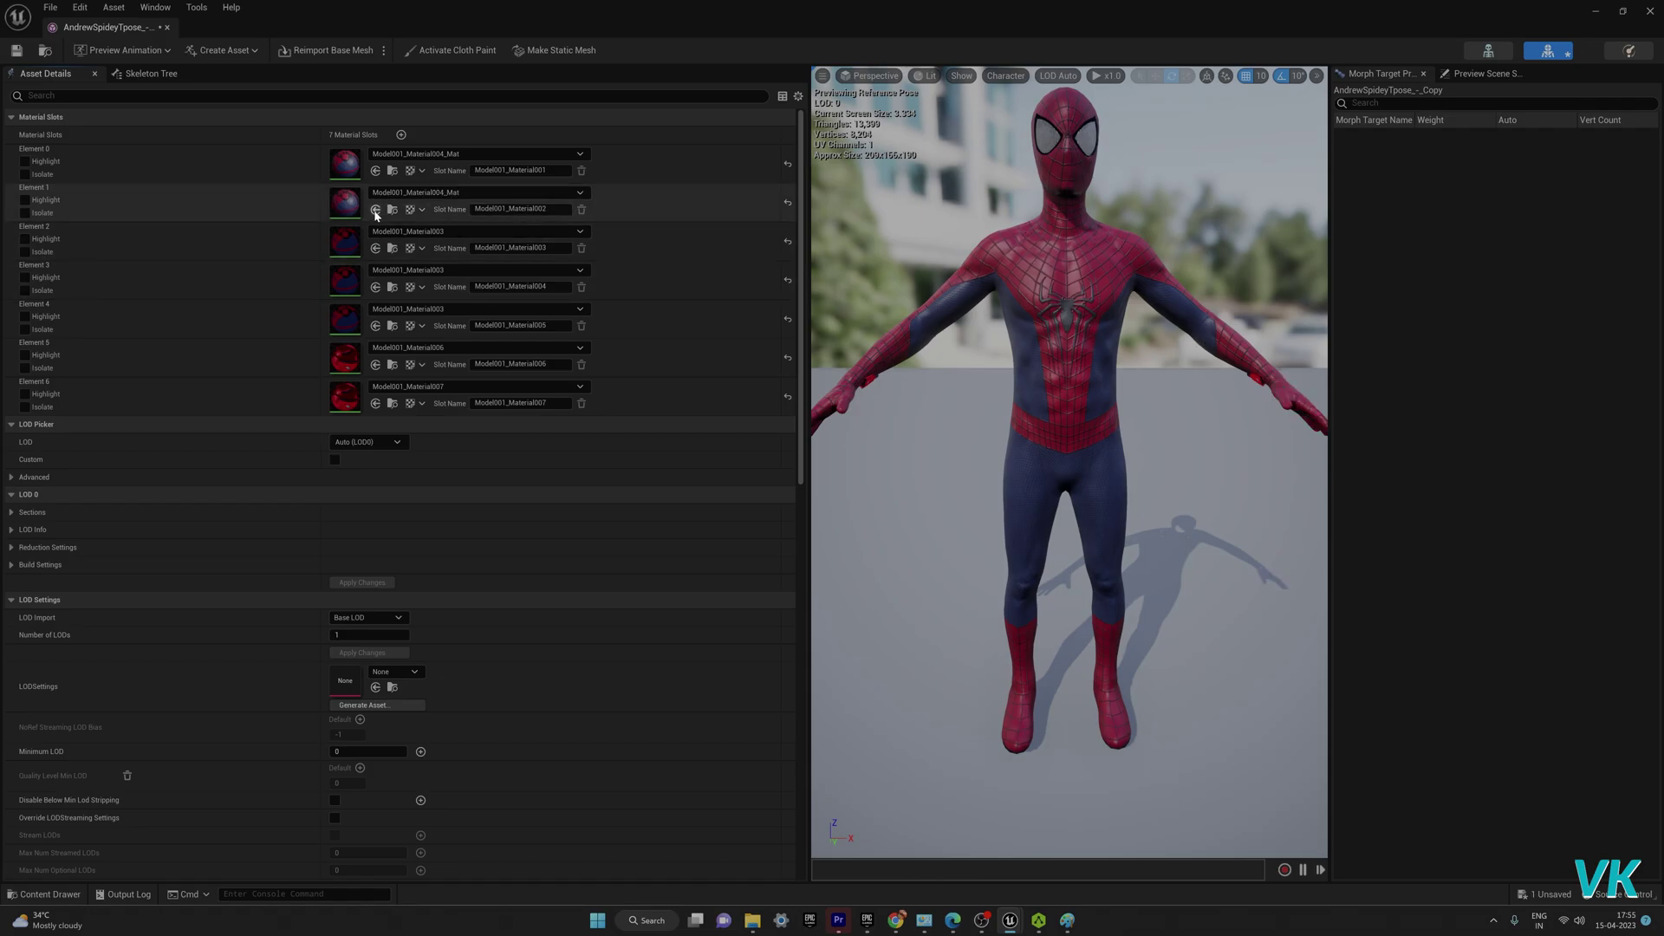
key("alt+Tab")
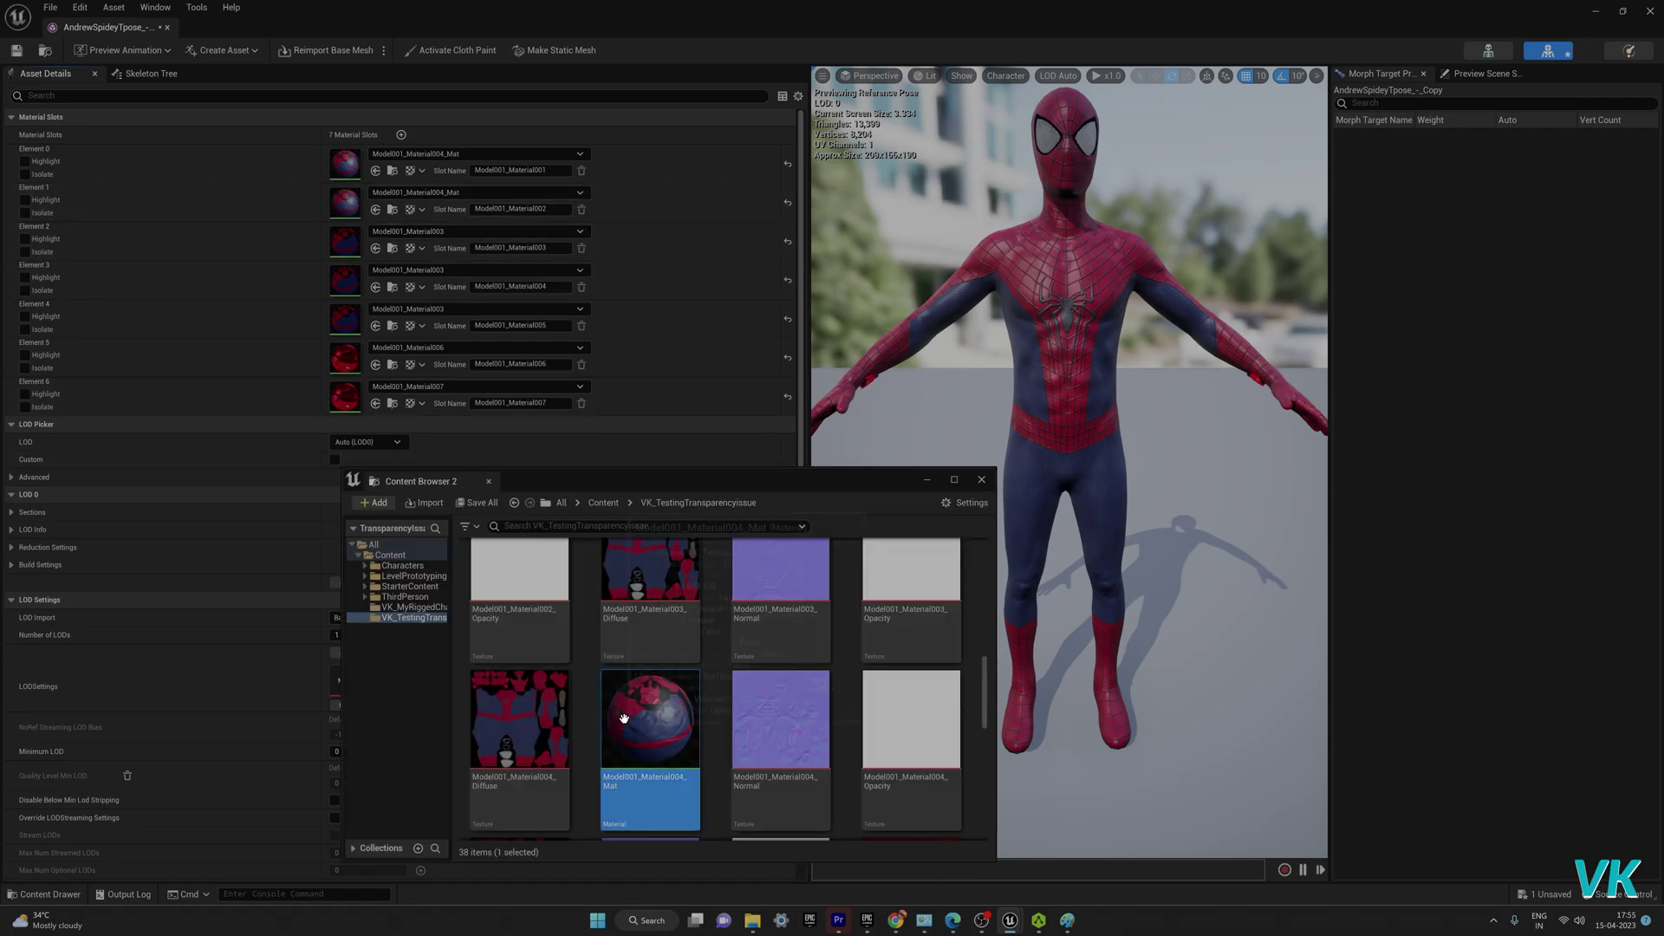
left_click(376, 251)
left_click(376, 249)
left_click(376, 287)
left_click(377, 326)
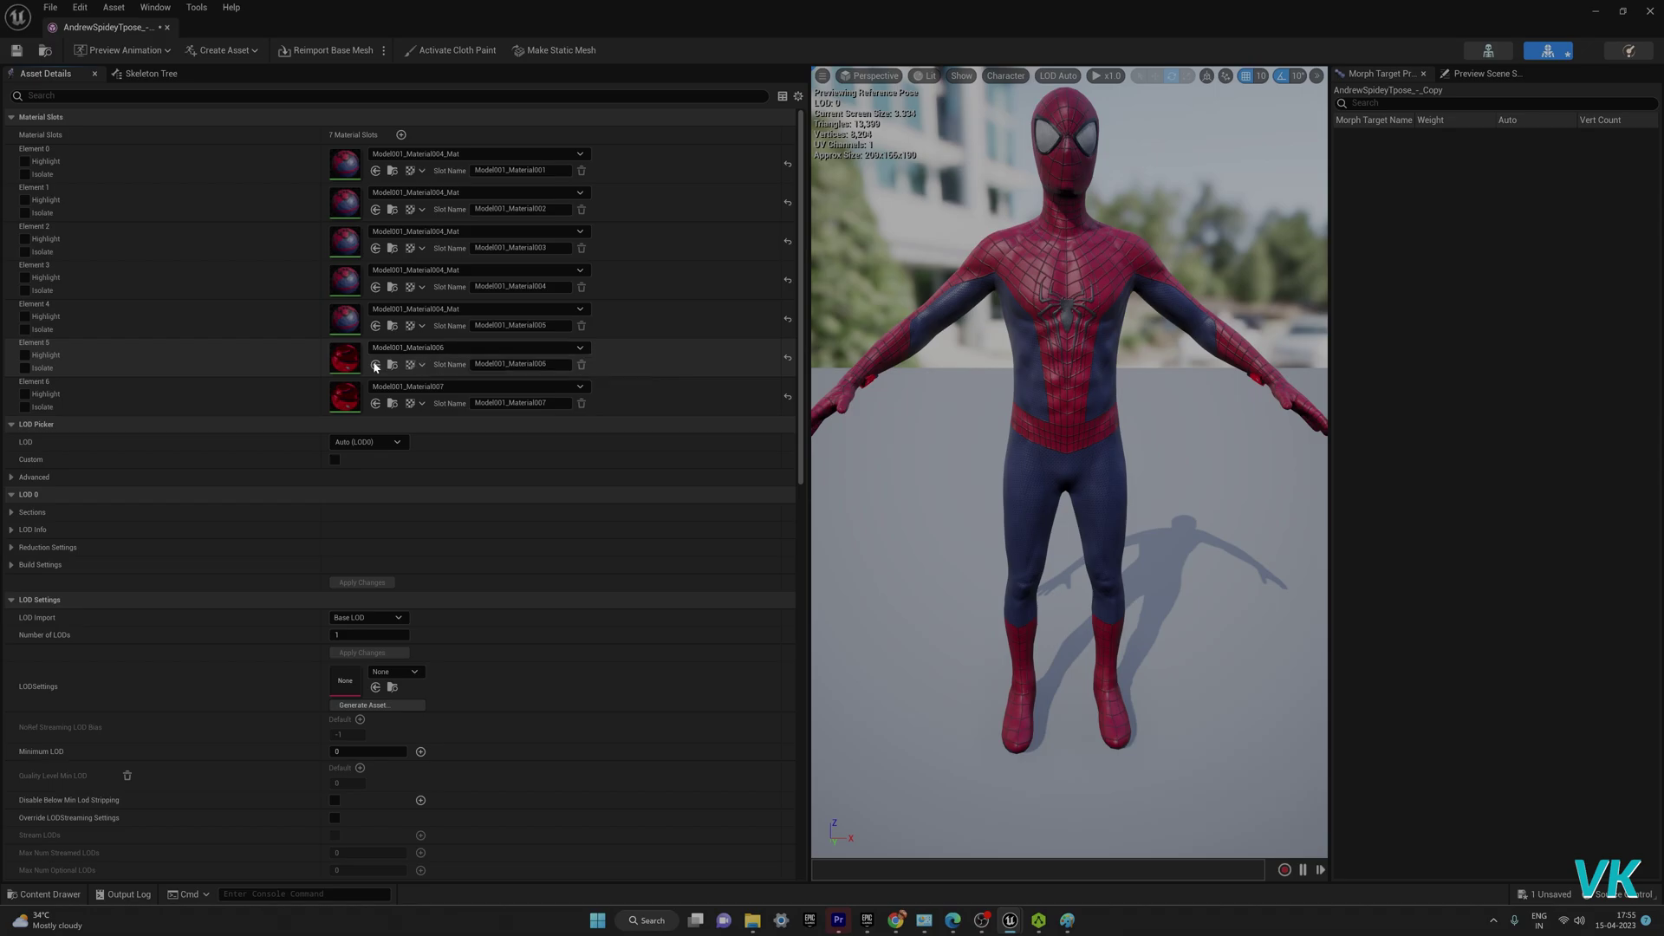
Step: Inspect the suit and the web shooter on the wrist up close in the mesh preview
left_click_drag(953, 423, 912, 391, "alt")
scroll(952, 422, "up", 5)
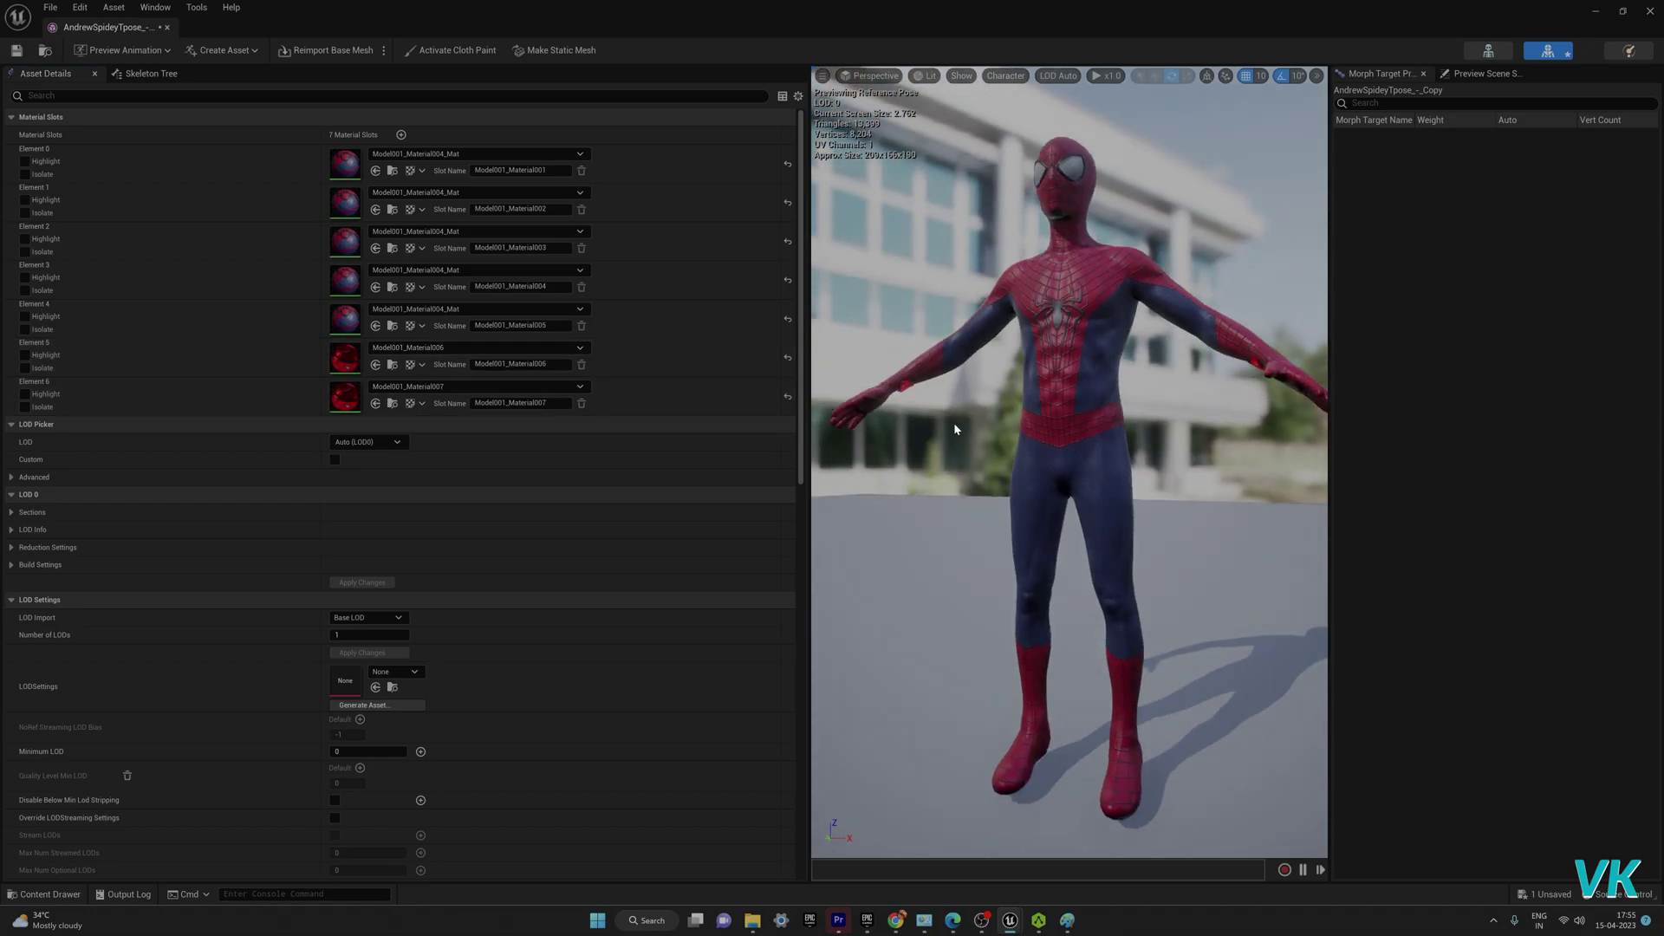
scroll(940, 418, "down", 5)
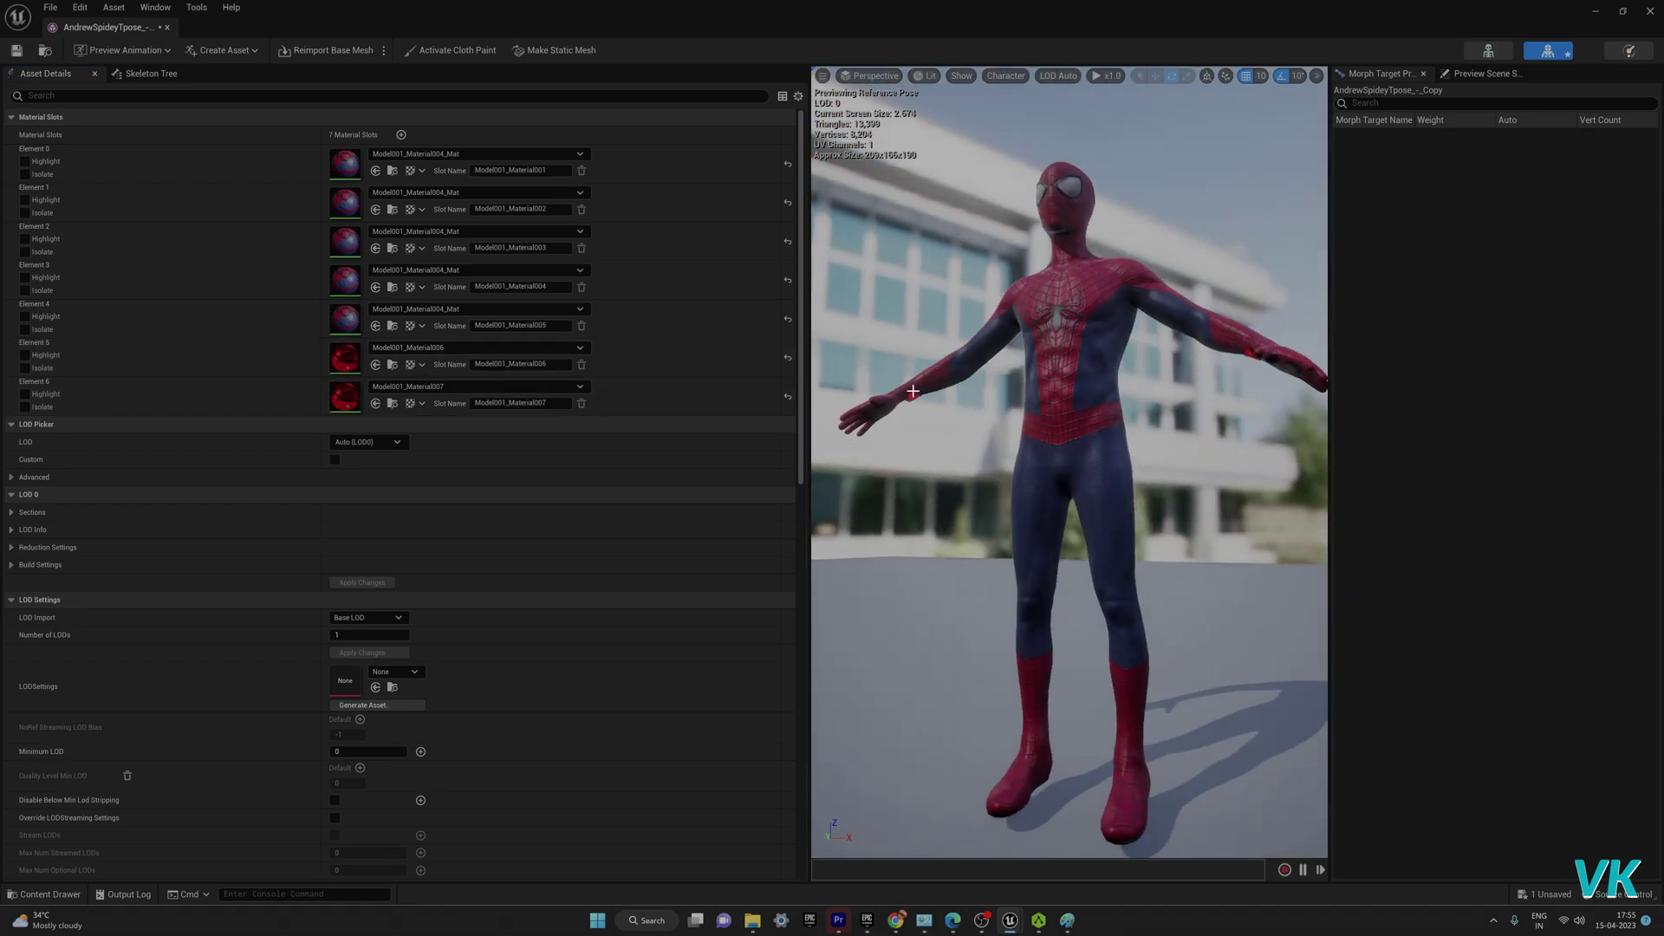
scroll(912, 391, "up", 5)
scroll(917, 372, "down", 4)
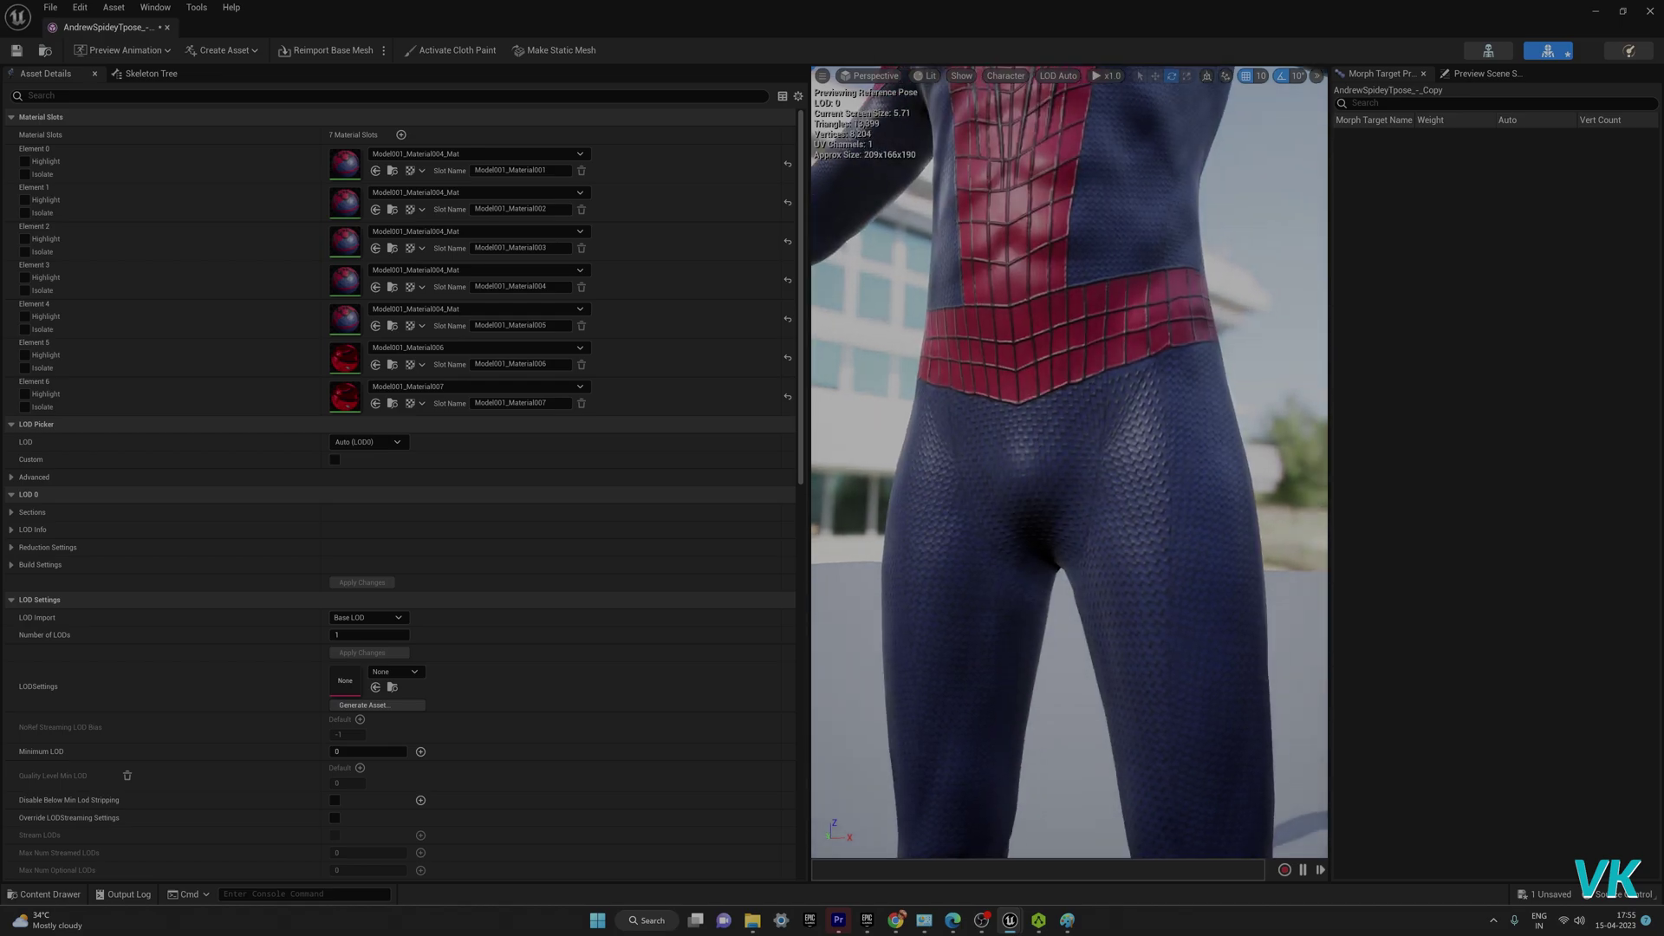
left_click_drag(917, 372, 838, 364)
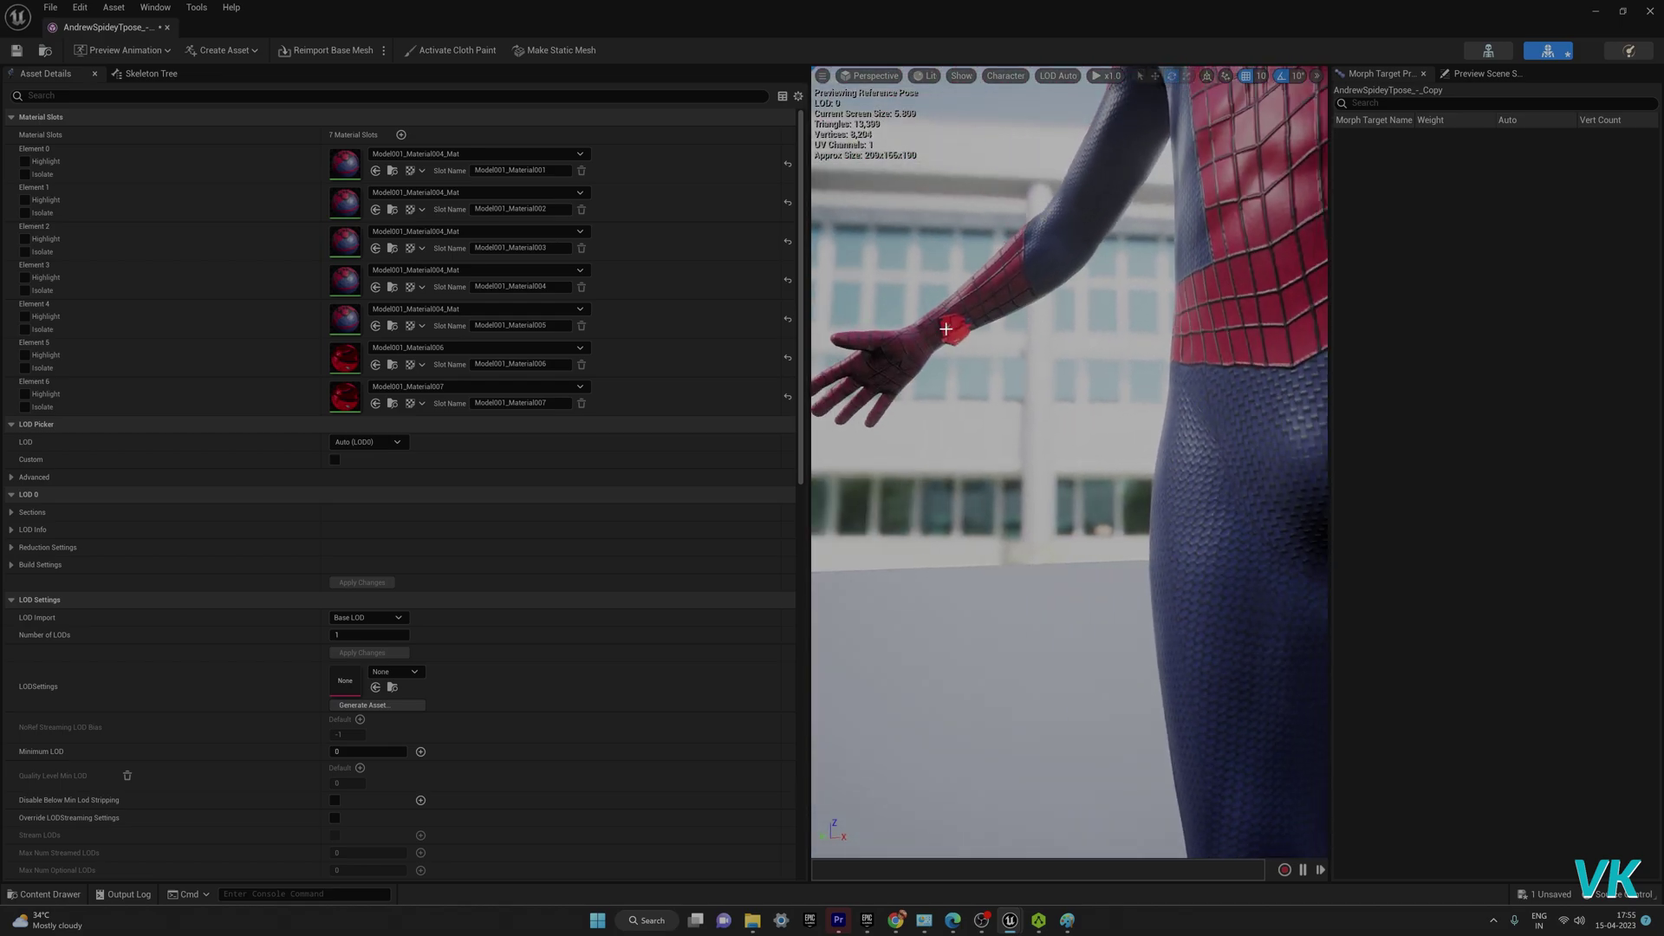
right_click_drag(979, 343, 953, 345)
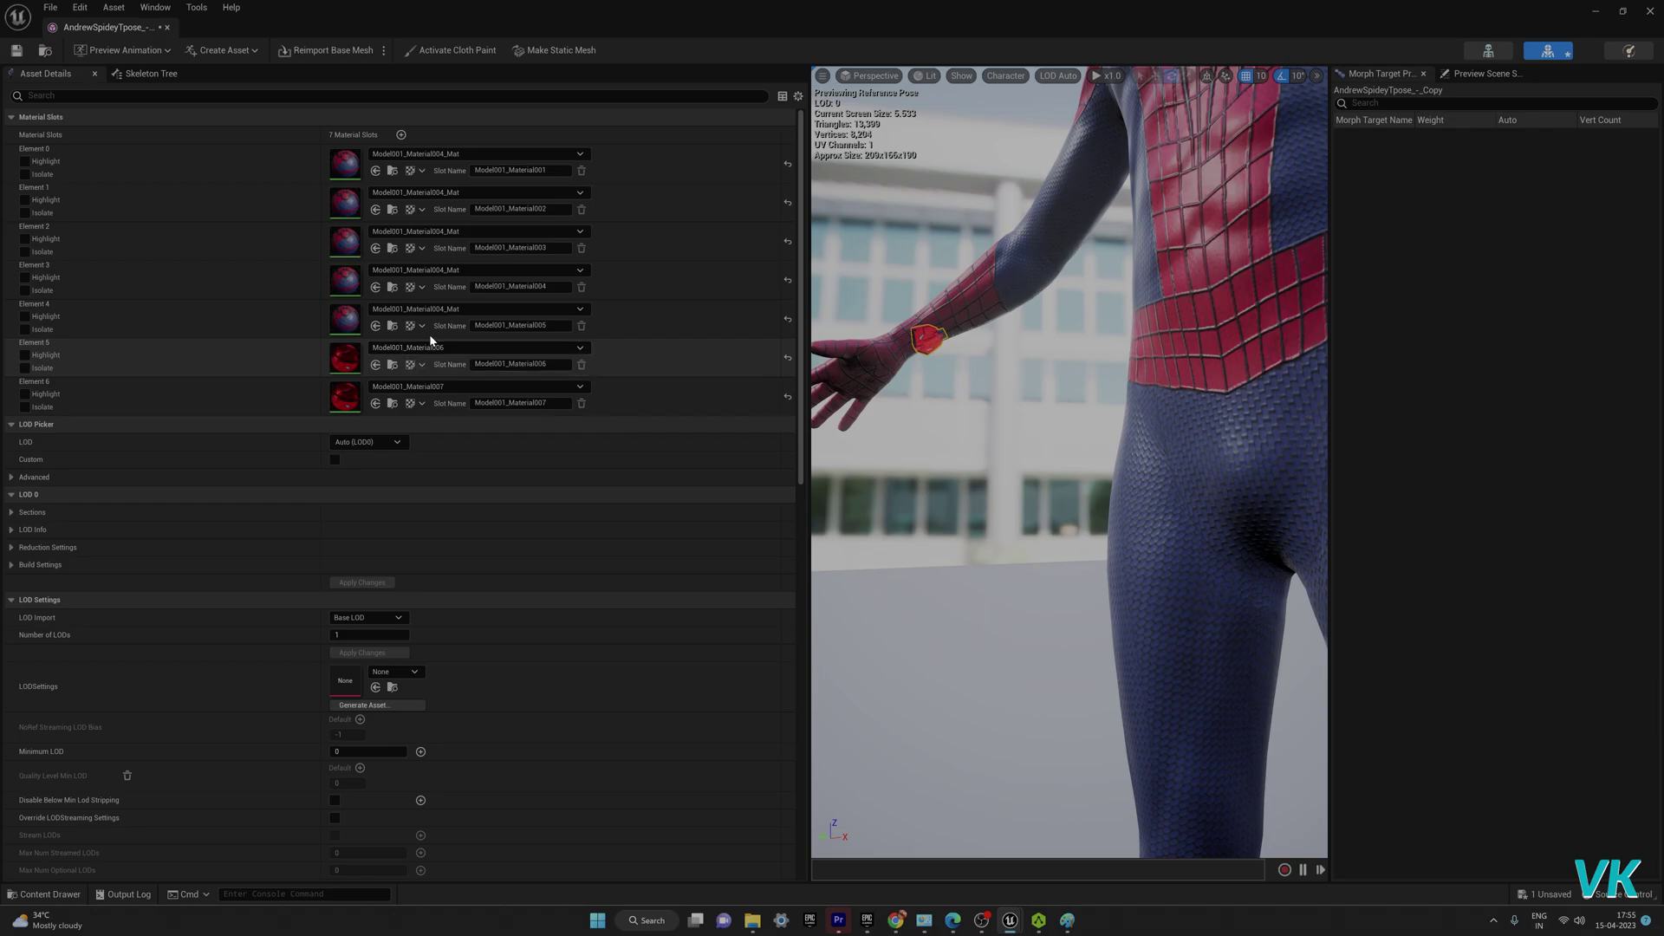
Step: Locate Element 5's material, float the mesh editor as a window over the level, and select the AndrewSpideyTpose_-_Copy2 character
left_click(392, 364)
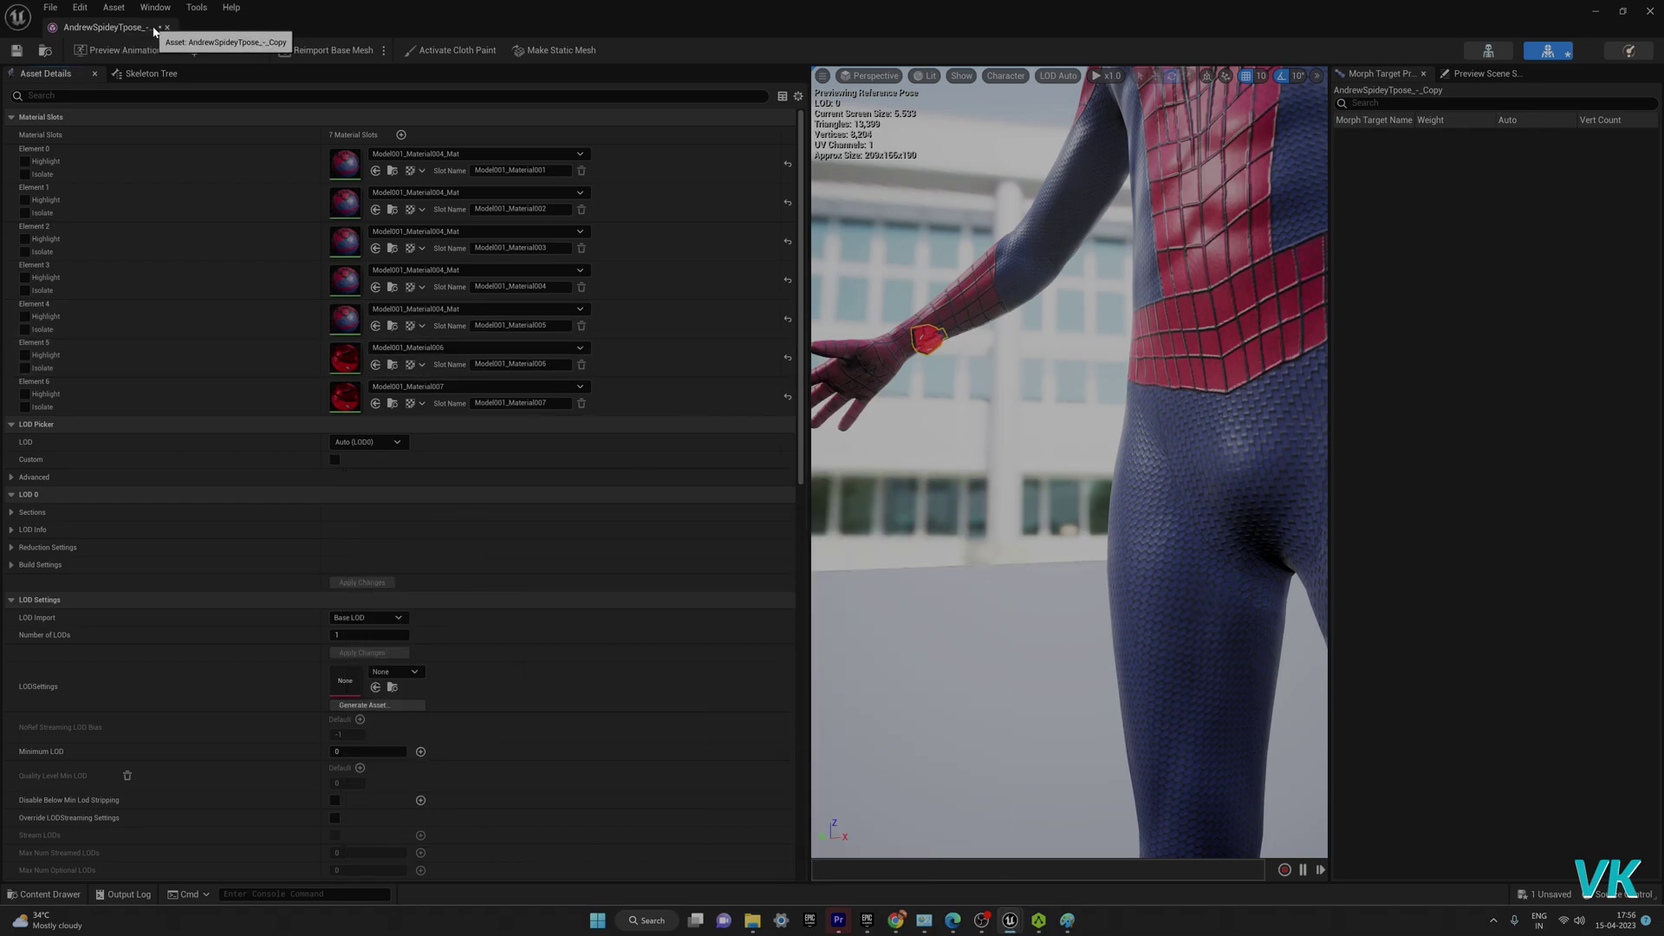
left_click_drag(126, 33, 409, 75)
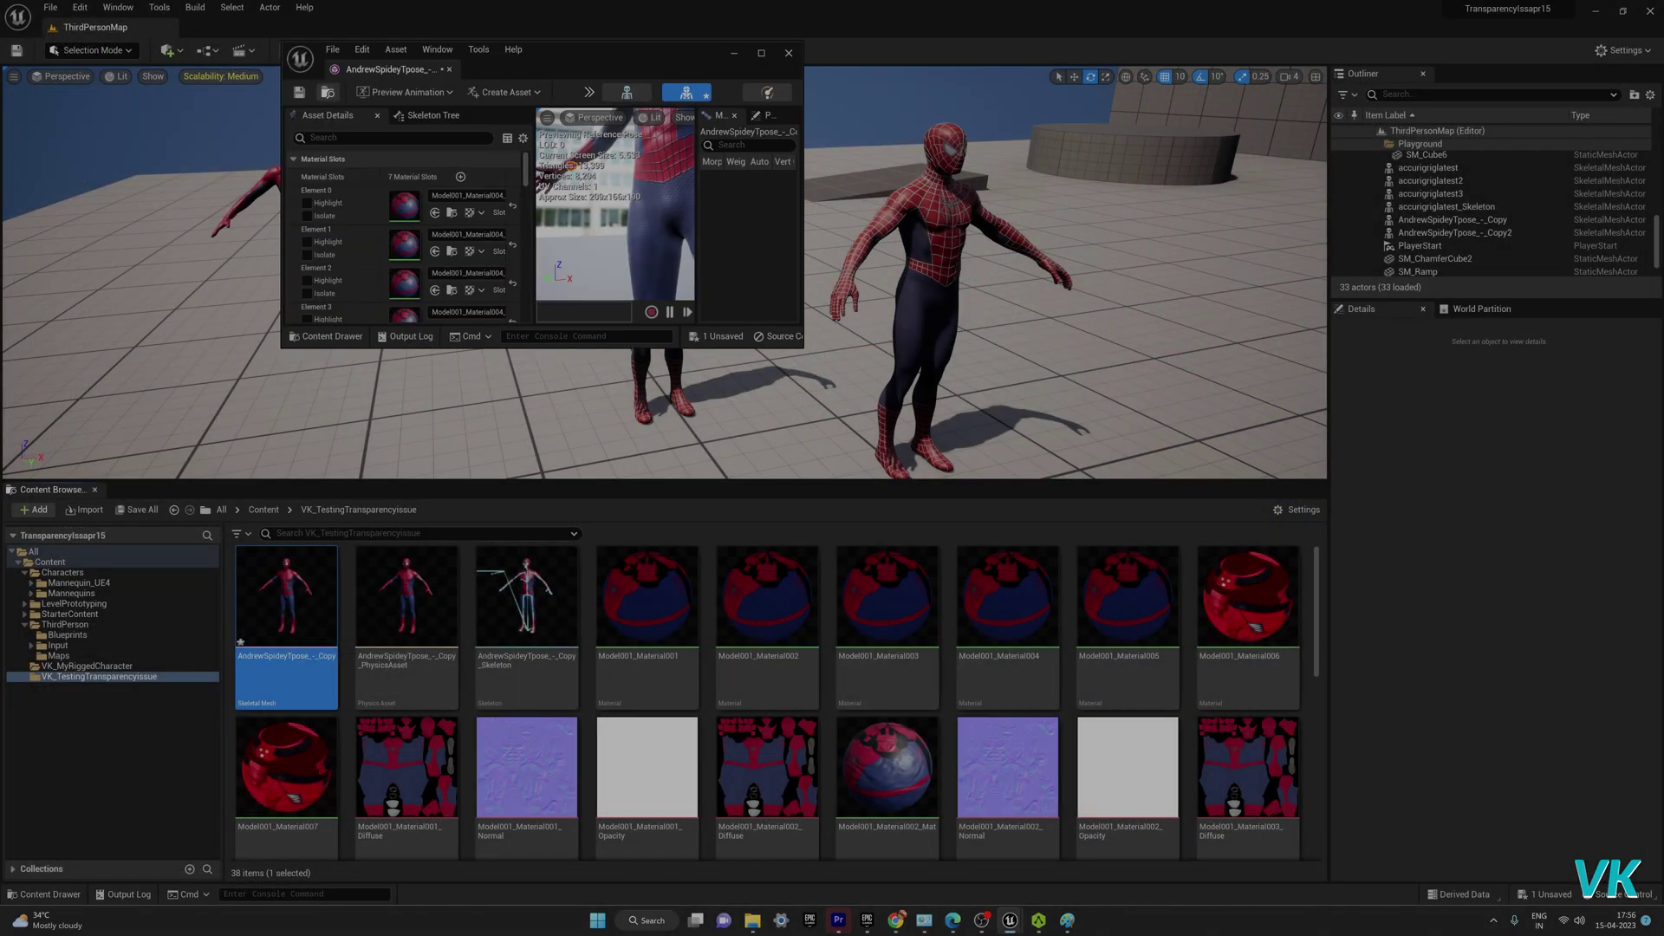
left_click(246, 202)
Step: Focus on the AndrewSpideyTpose_-_Copy2 character and try to apply Model001_Material007 to its wrist web shooter
scroll(294, 627, "down", 2)
scroll(364, 581, "up", 2)
scroll(227, 219, "up", 3)
scroll(226, 222, "down", 2)
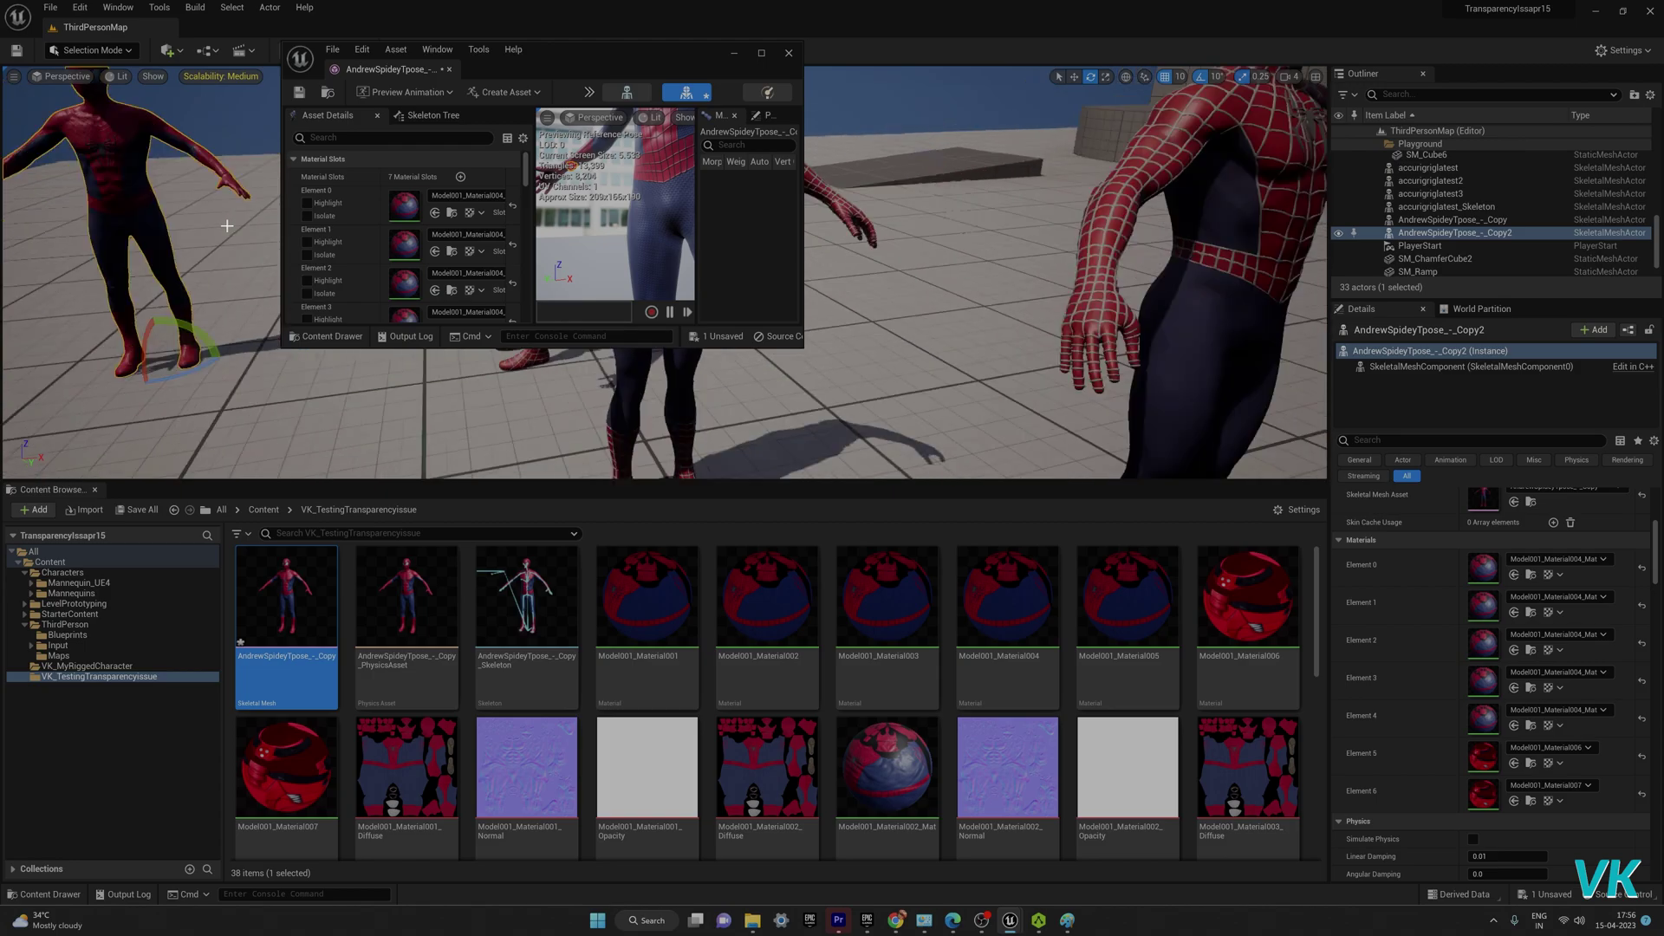
key("f")
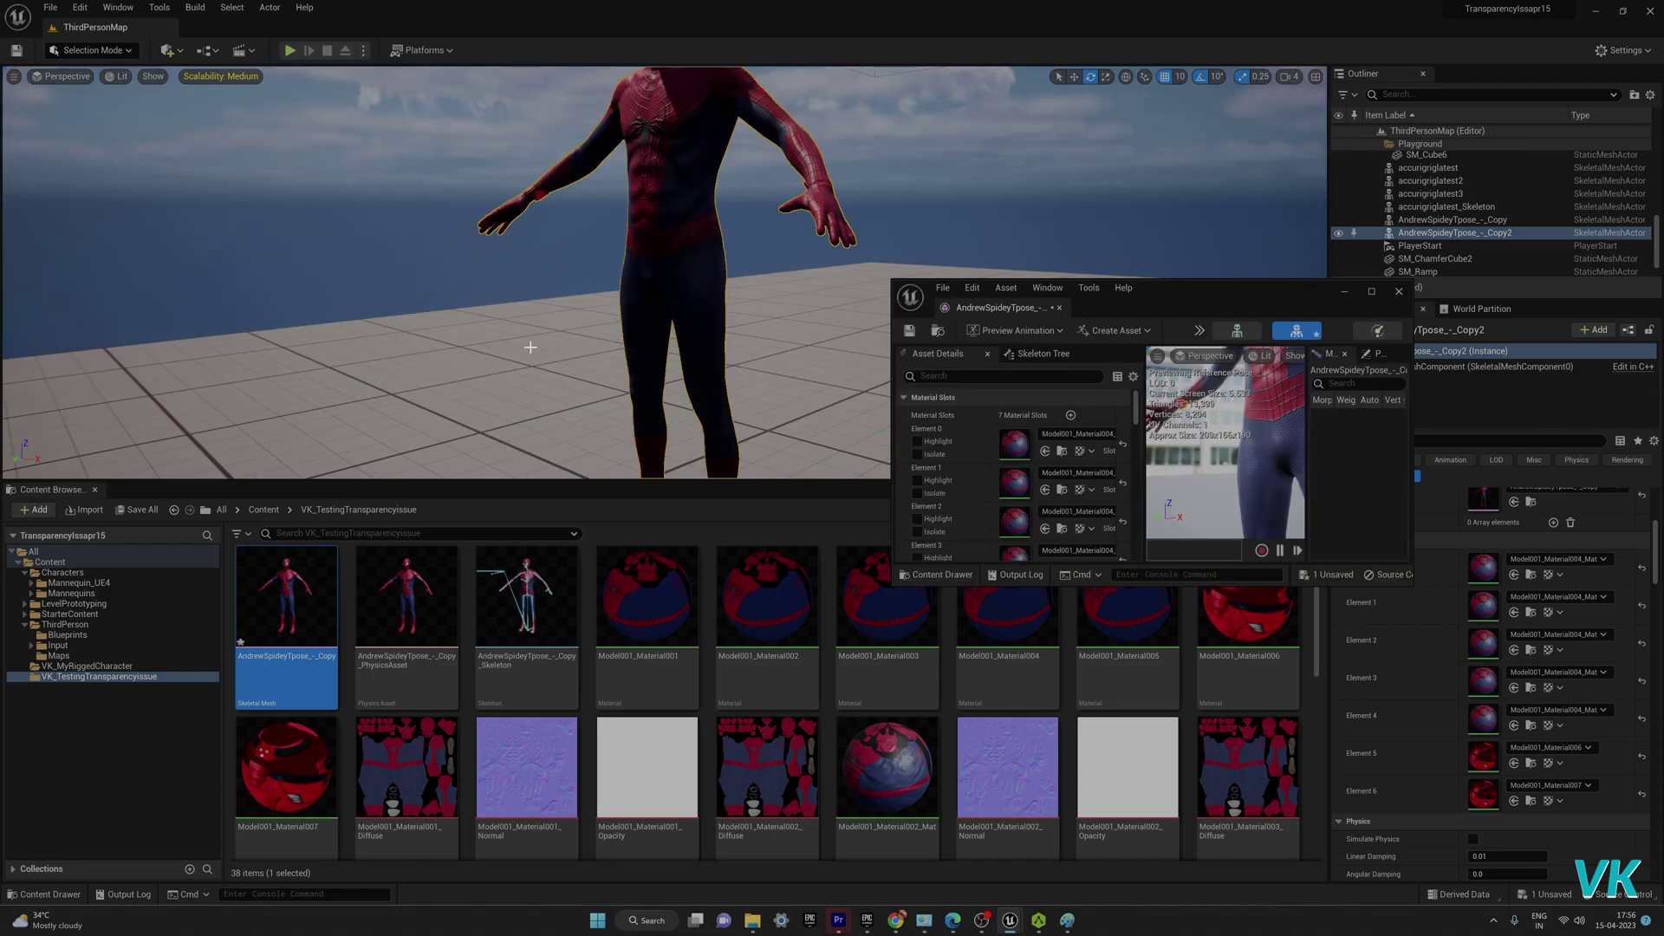
left_click_drag(285, 789, 539, 198)
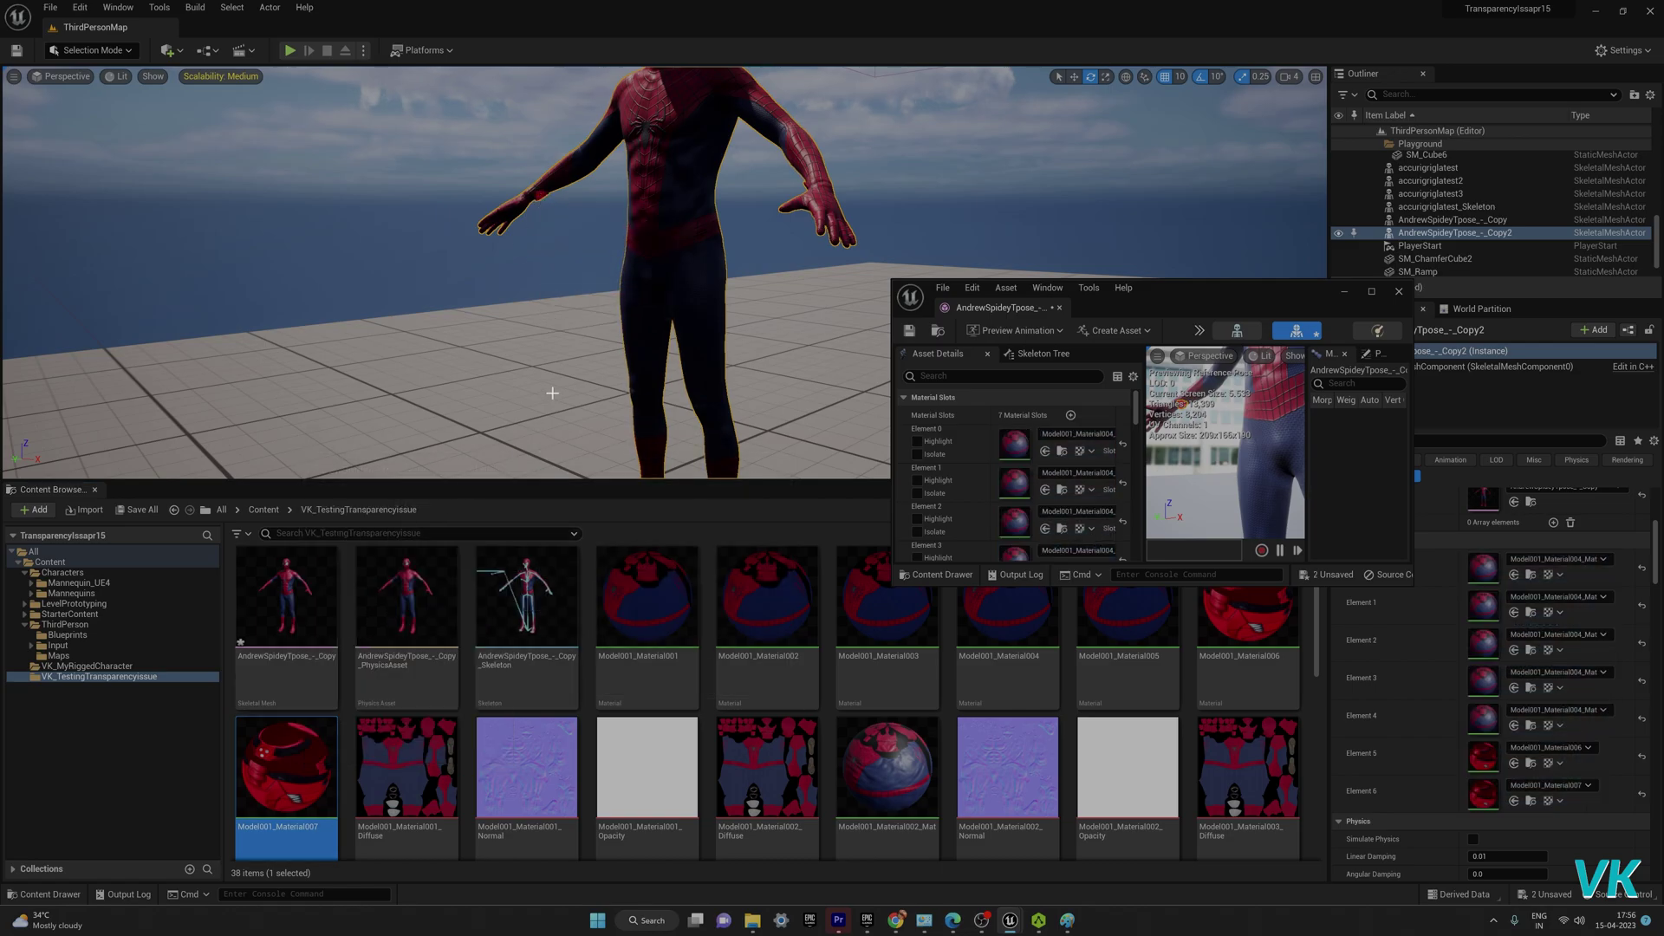
Step: Try again to apply Model001_Material007 directly to the hand and wrist of AndrewSpideyTpose_-_Copy2 in the level
left_click_drag(295, 763, 538, 196)
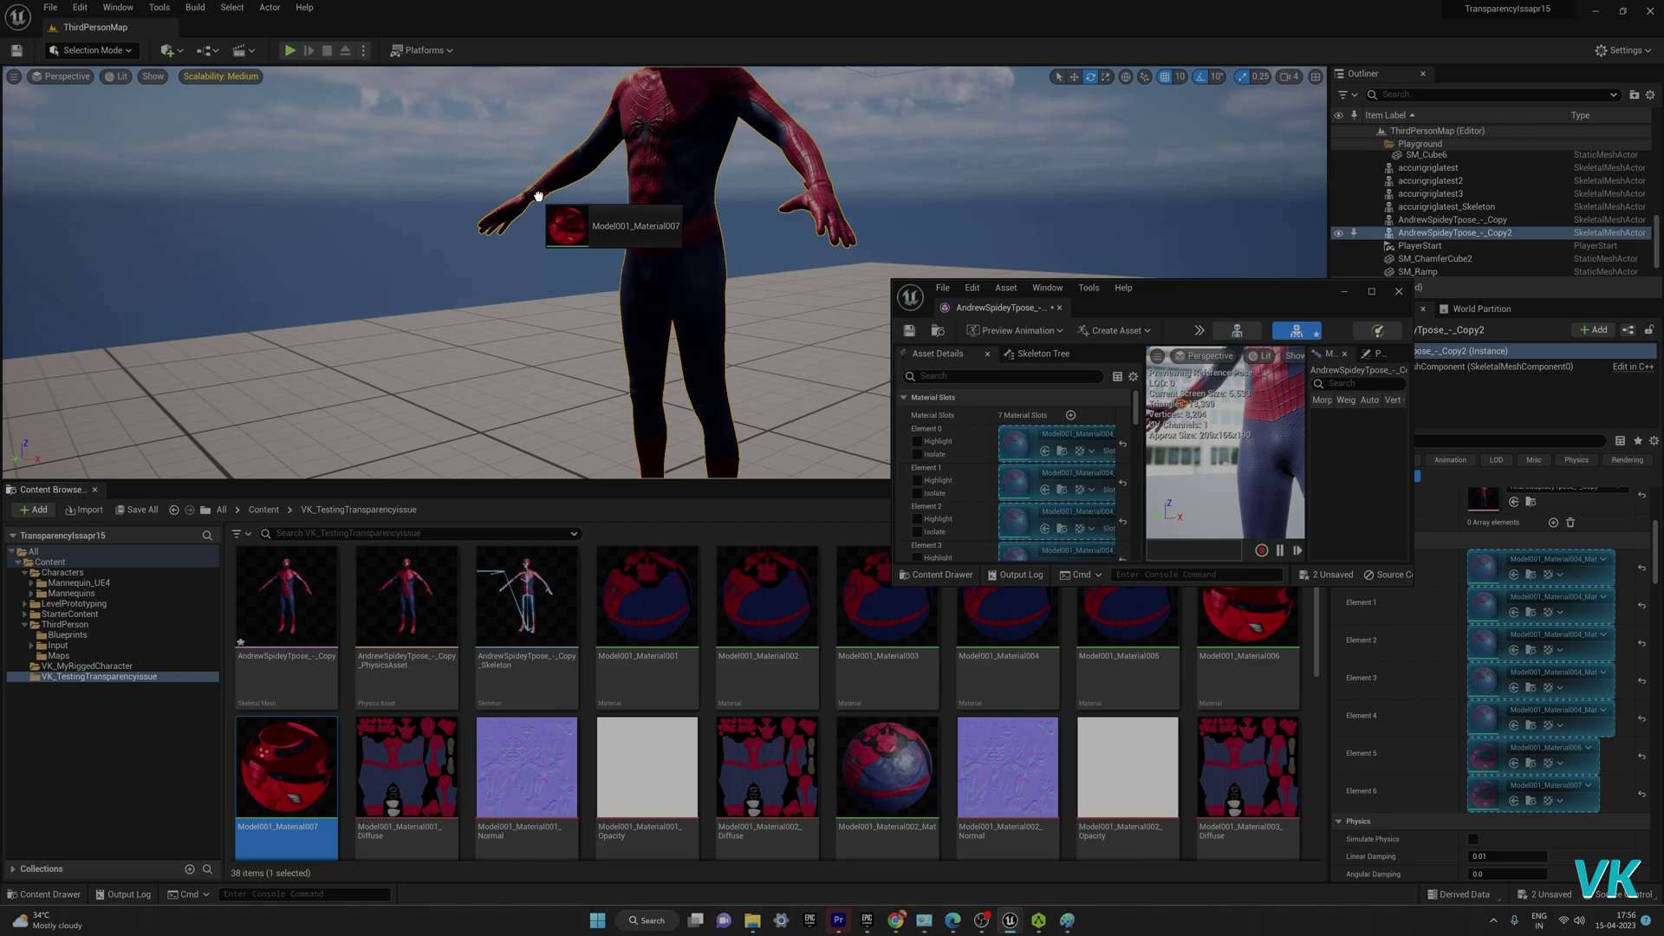
left_click_drag(539, 197, 512, 197)
scroll(482, 734, "down", 6)
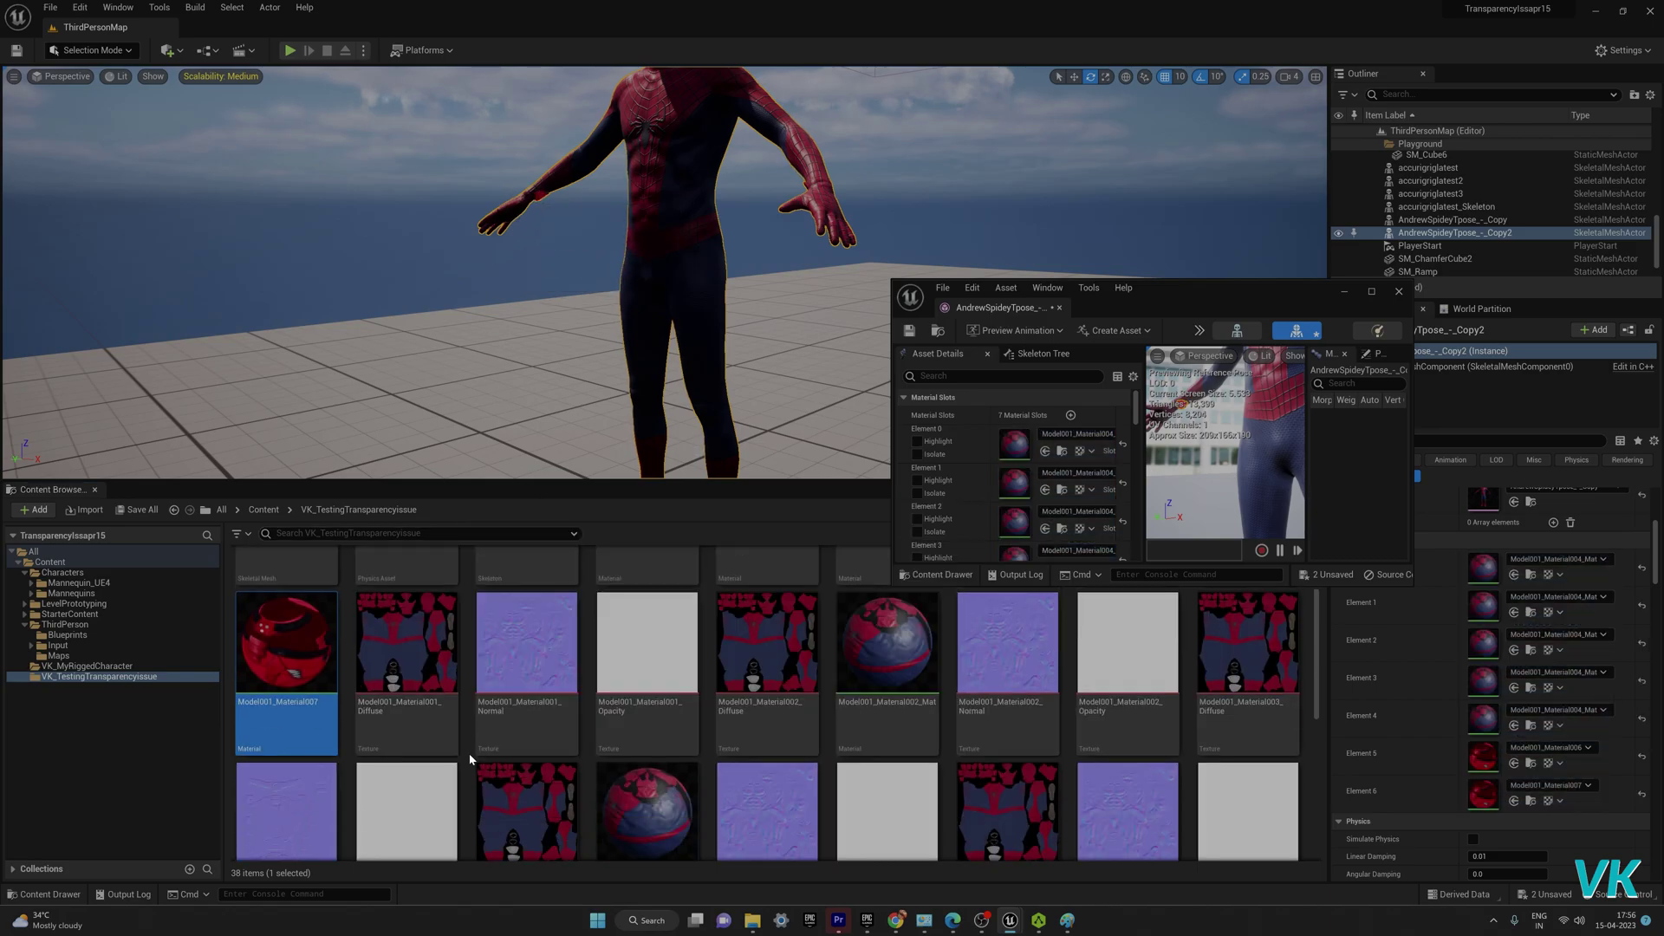
scroll(481, 719, "up", 4)
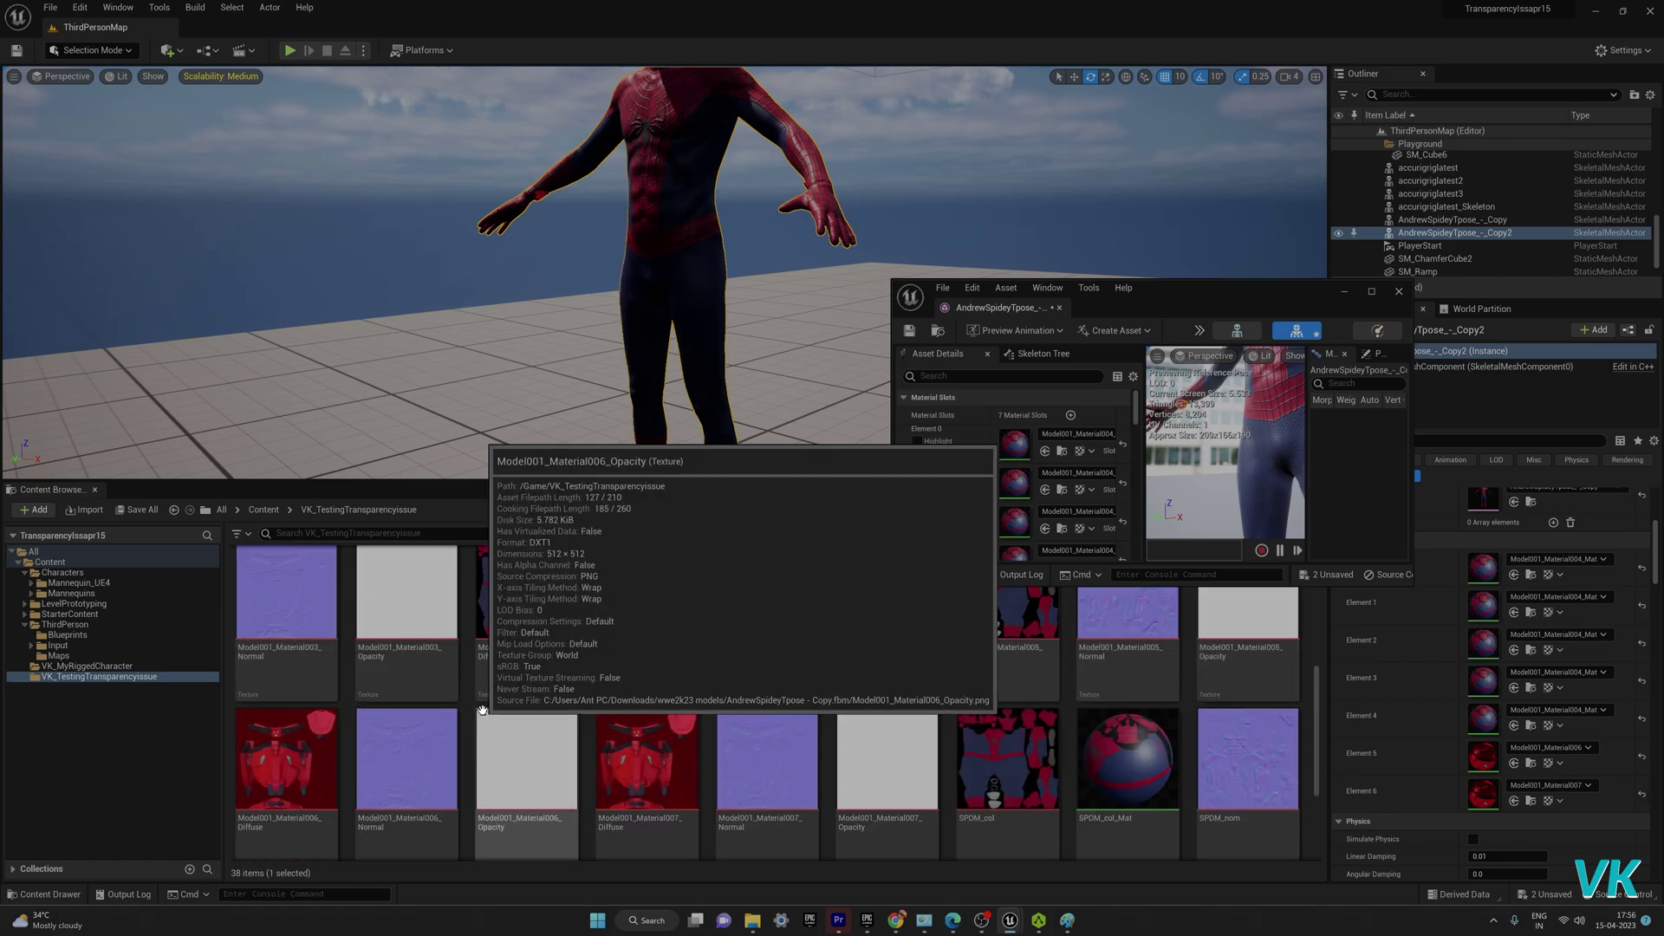
Step: Maximize the floating mesh editor and assign Model001_Material007 to the skeletal mesh's Element 5 material slot
left_click_drag(1216, 296, 462, 30)
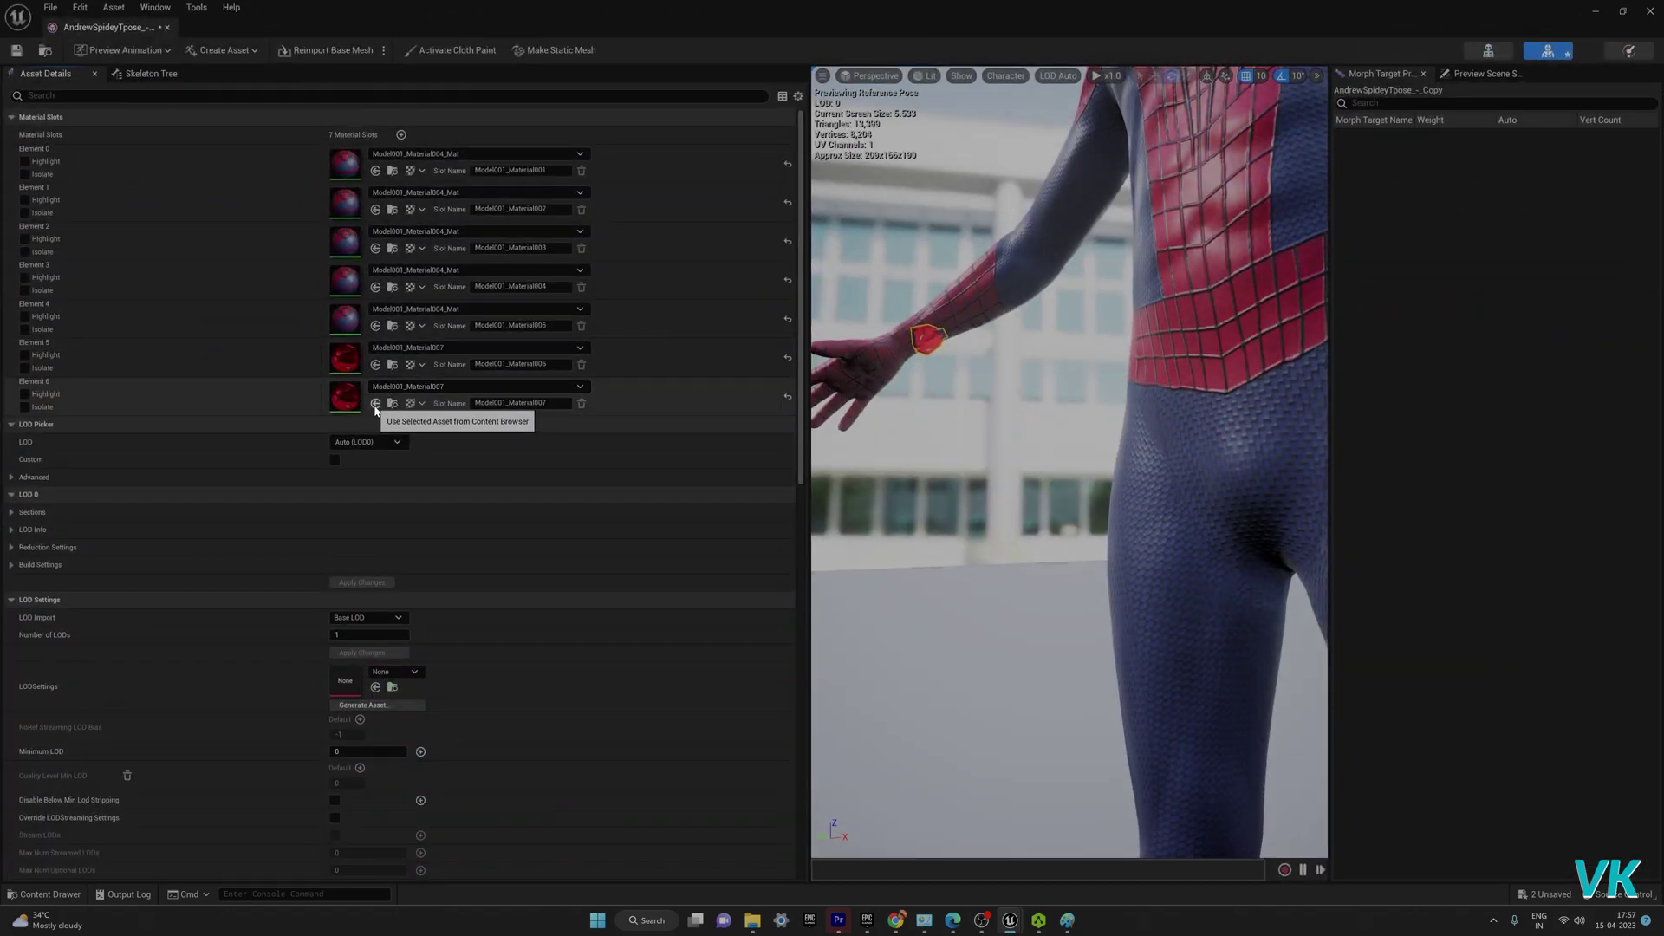
scroll(833, 438, "down", 8)
left_click_drag(1080, 388, 992, 349)
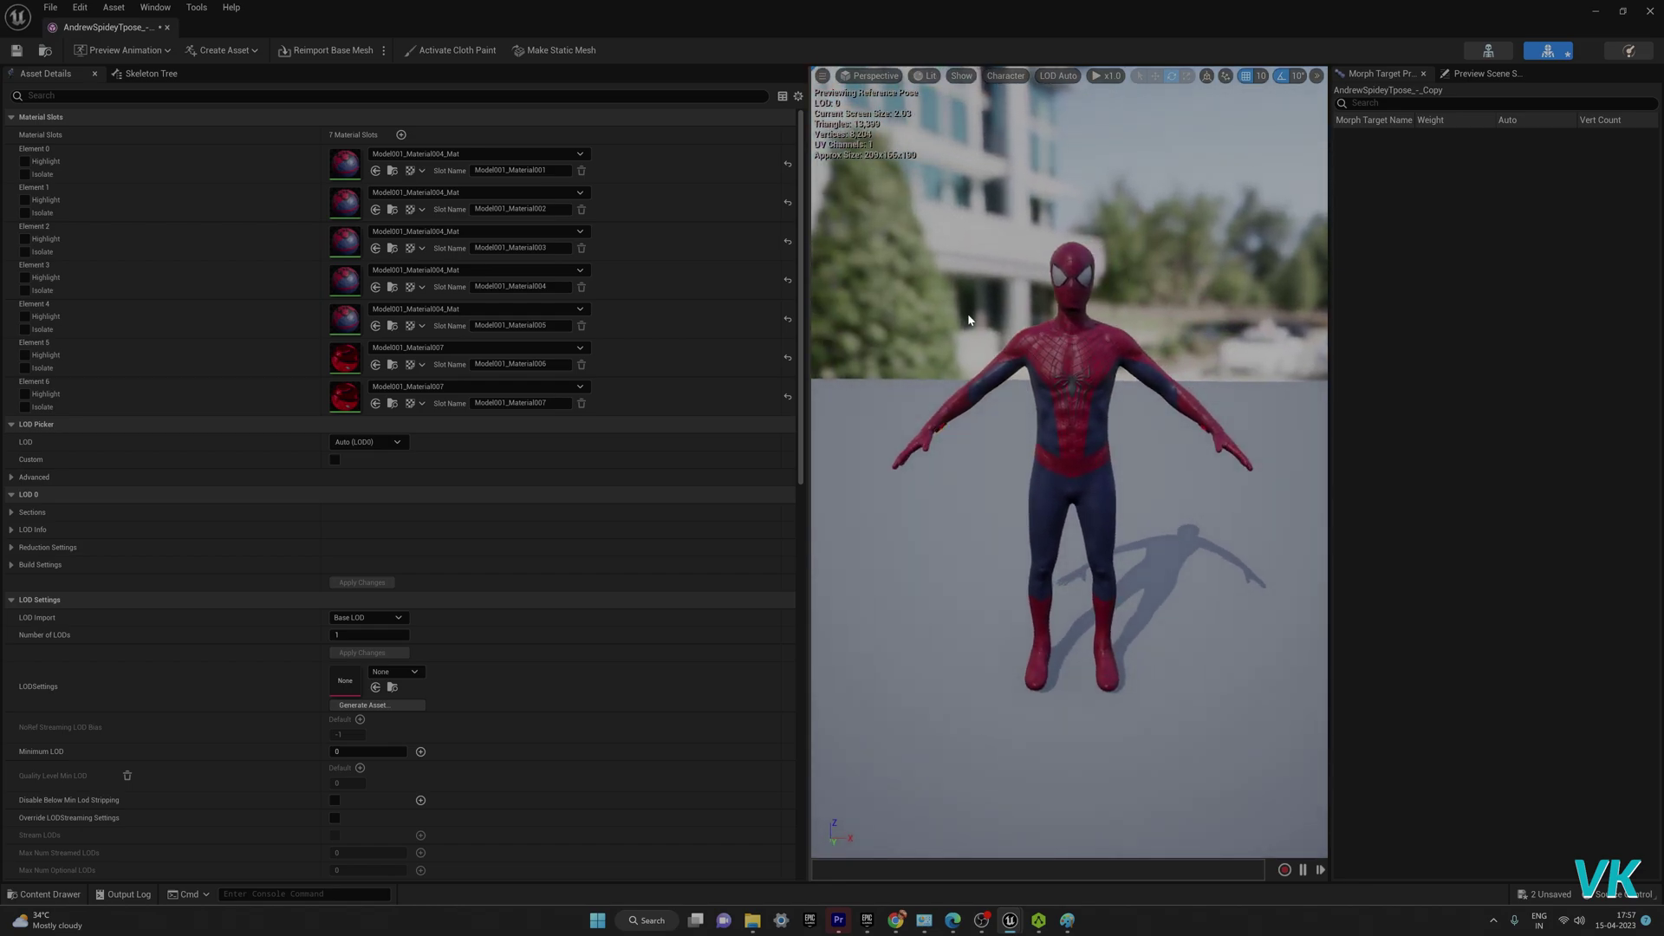
Step: Save all unsaved assets and close the AndrewSpideyTpose_-_Copy mesh editor
left_click(51, 7)
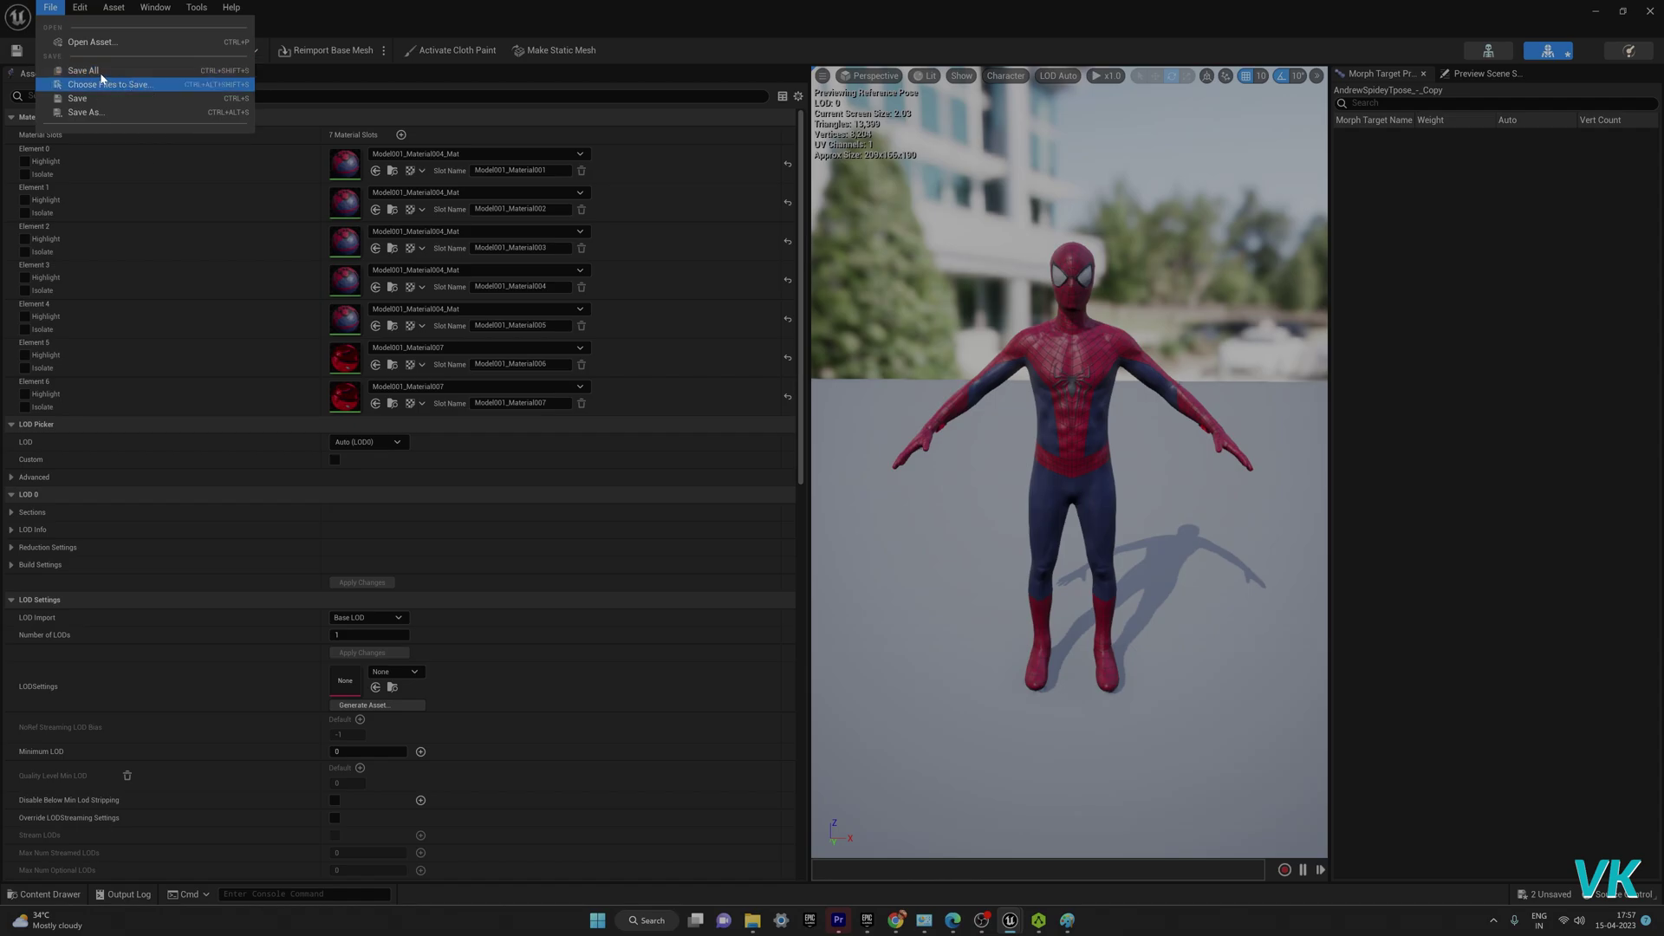
left_click(93, 71)
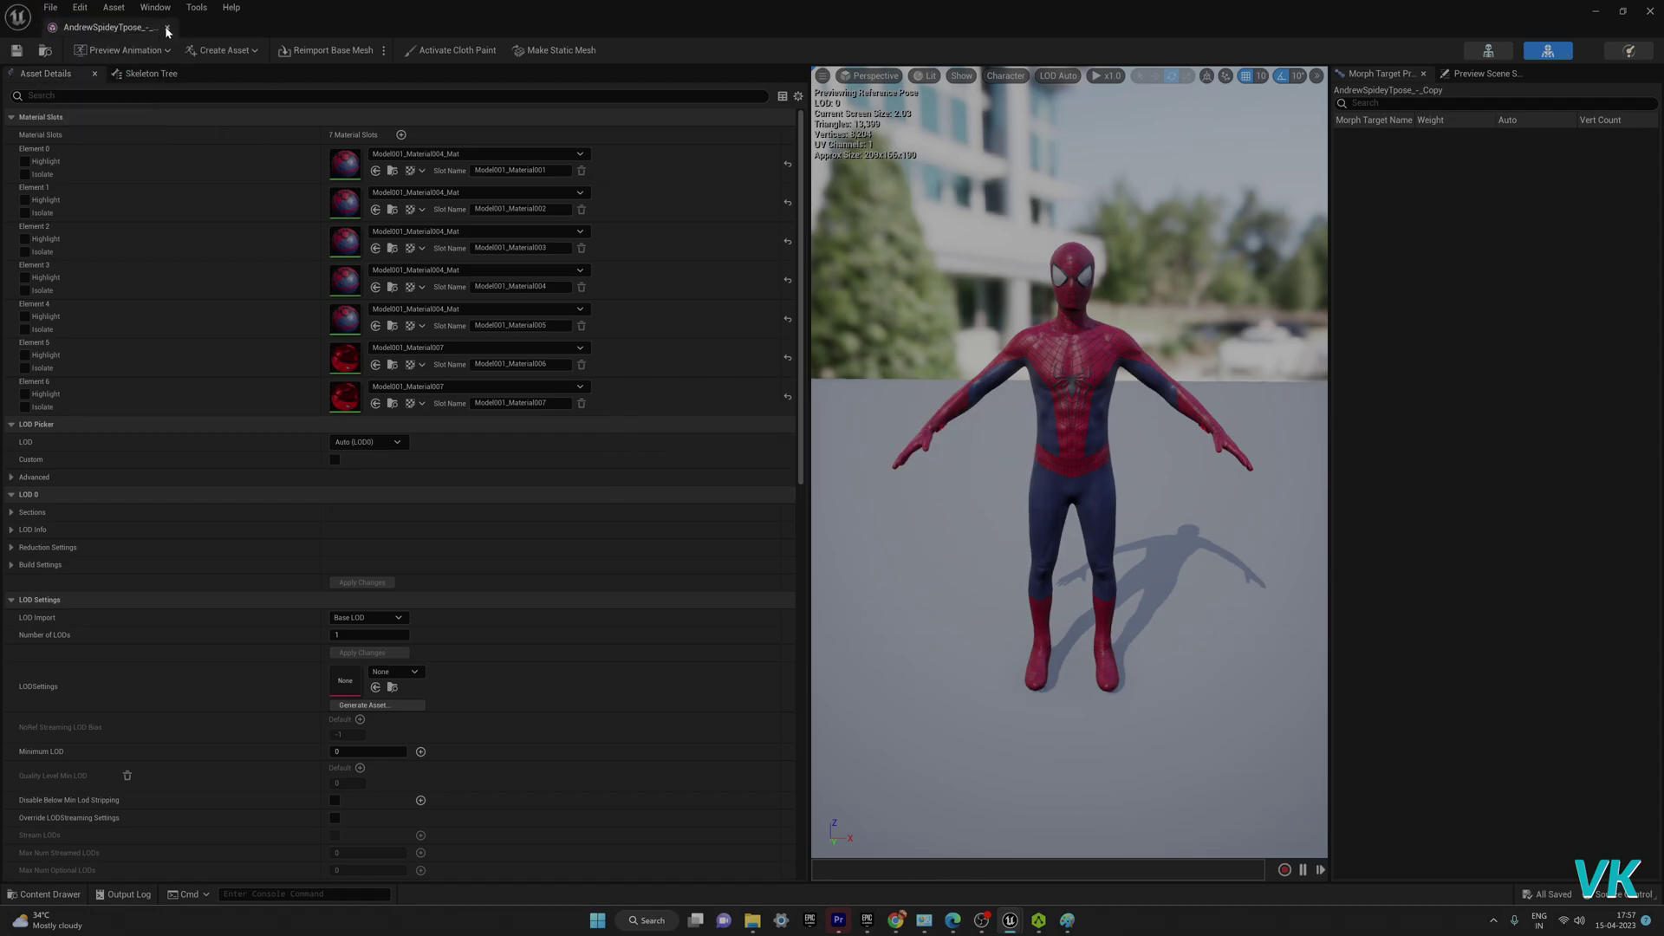
left_click(167, 32)
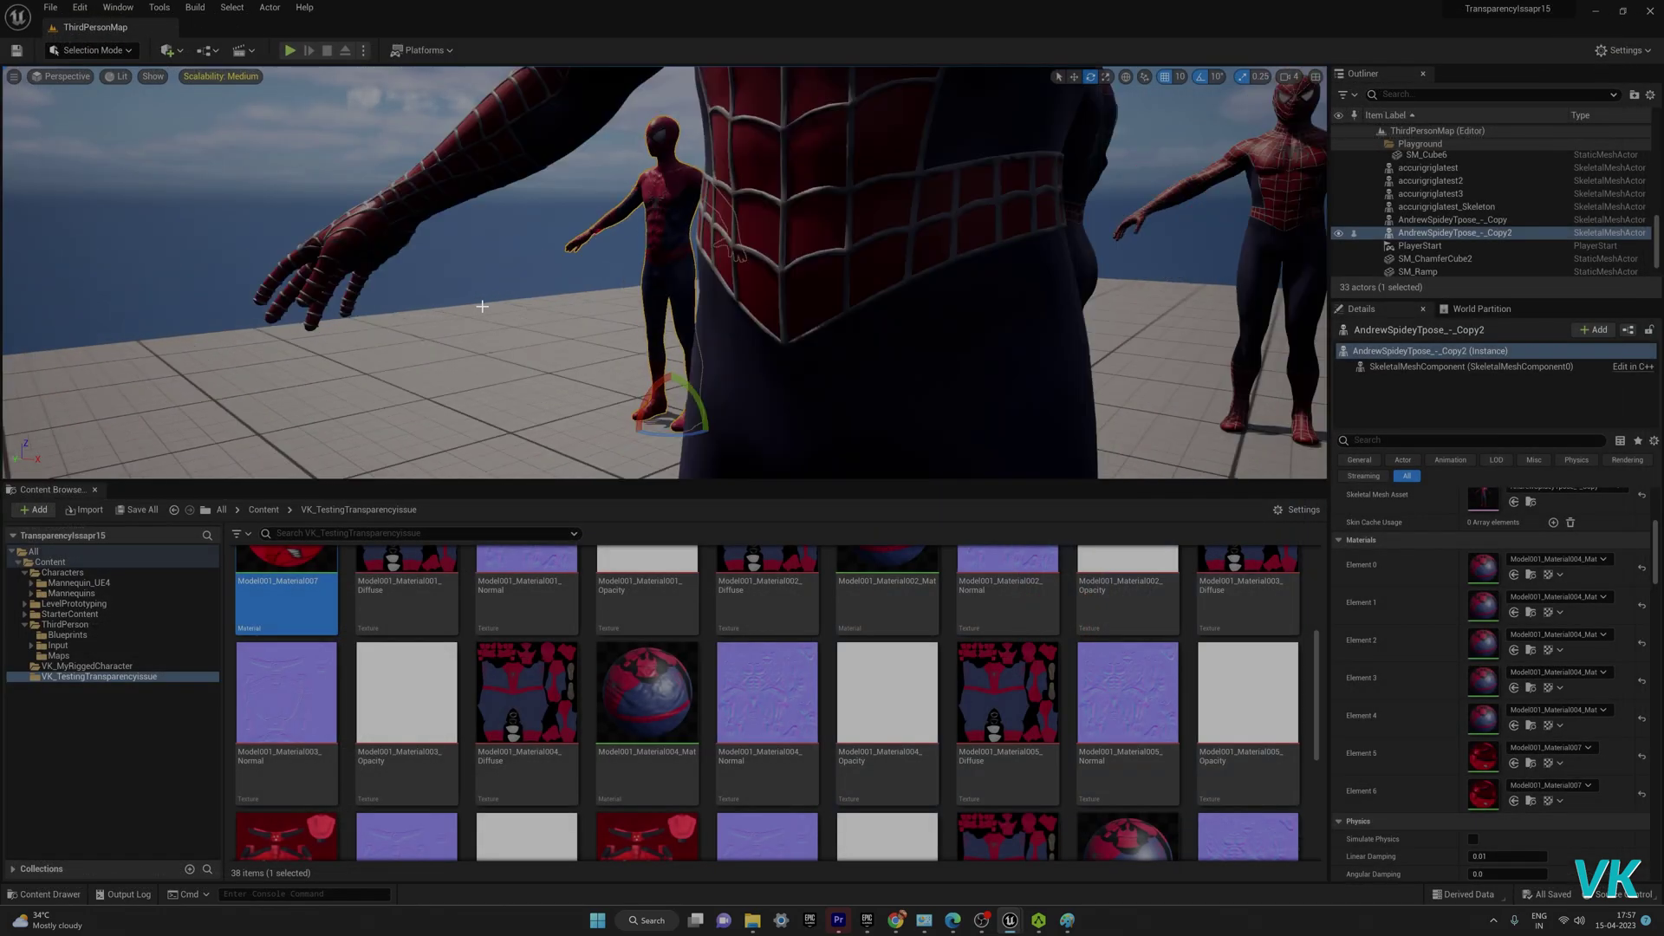
Step: Place another AndrewSpideyTpose_-_Copy skeletal mesh in the level beside the AndrewSpideyTpose_-_Copy2 character
left_click_drag(463, 297, 598, 314, "alt")
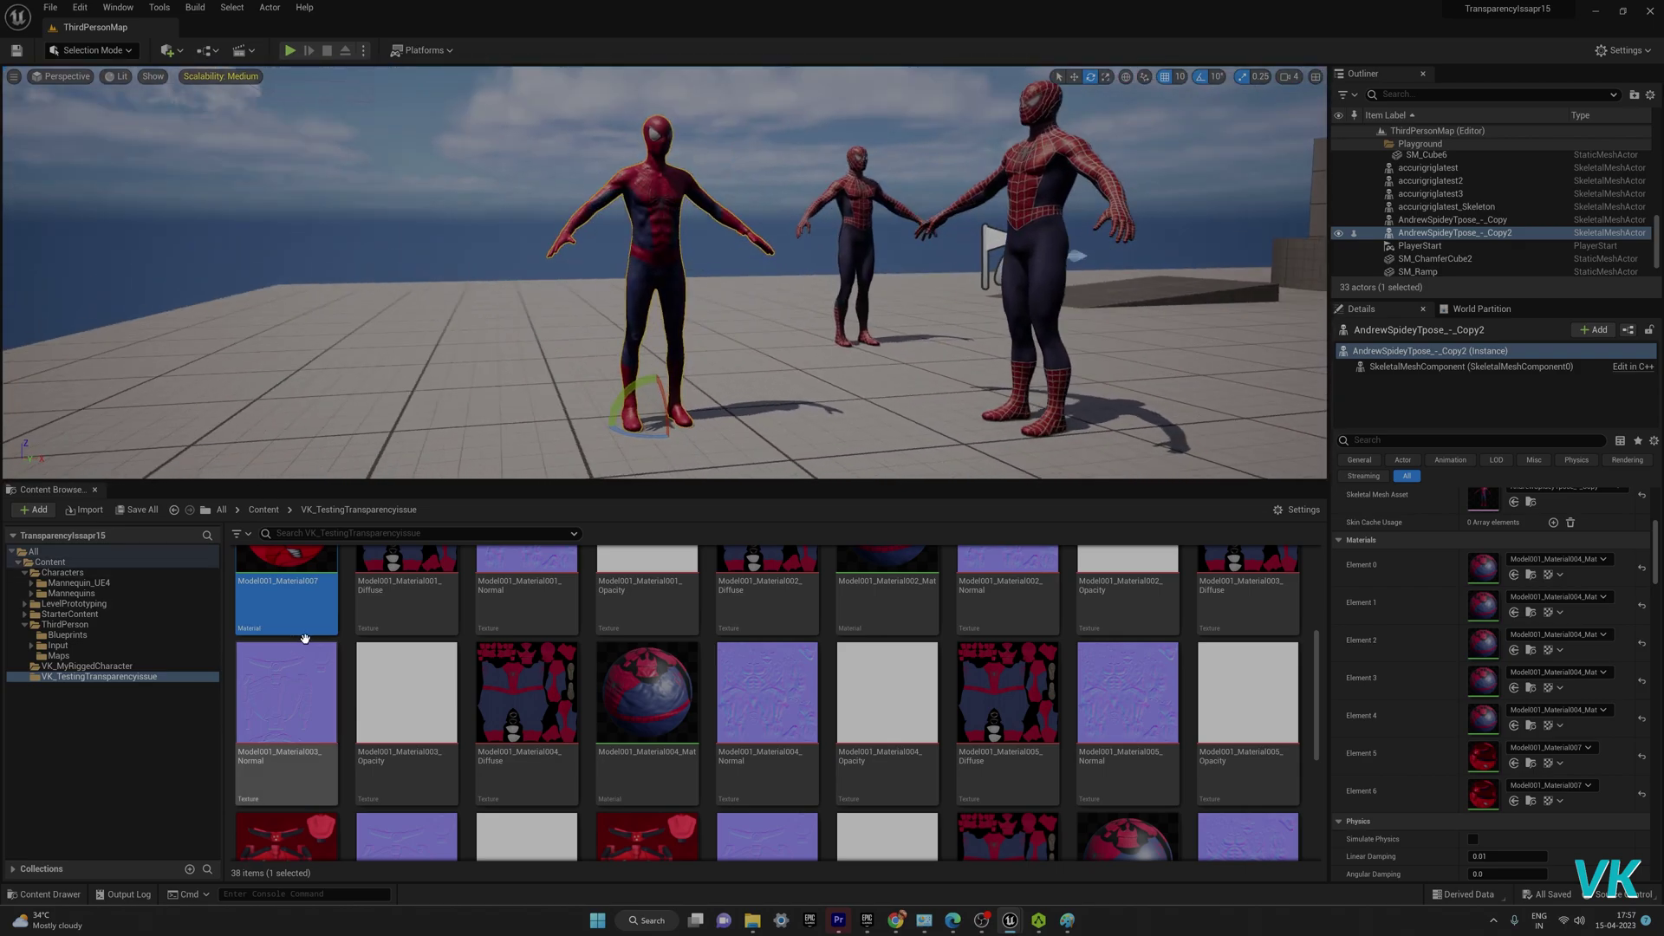
scroll(311, 655, "up", 3)
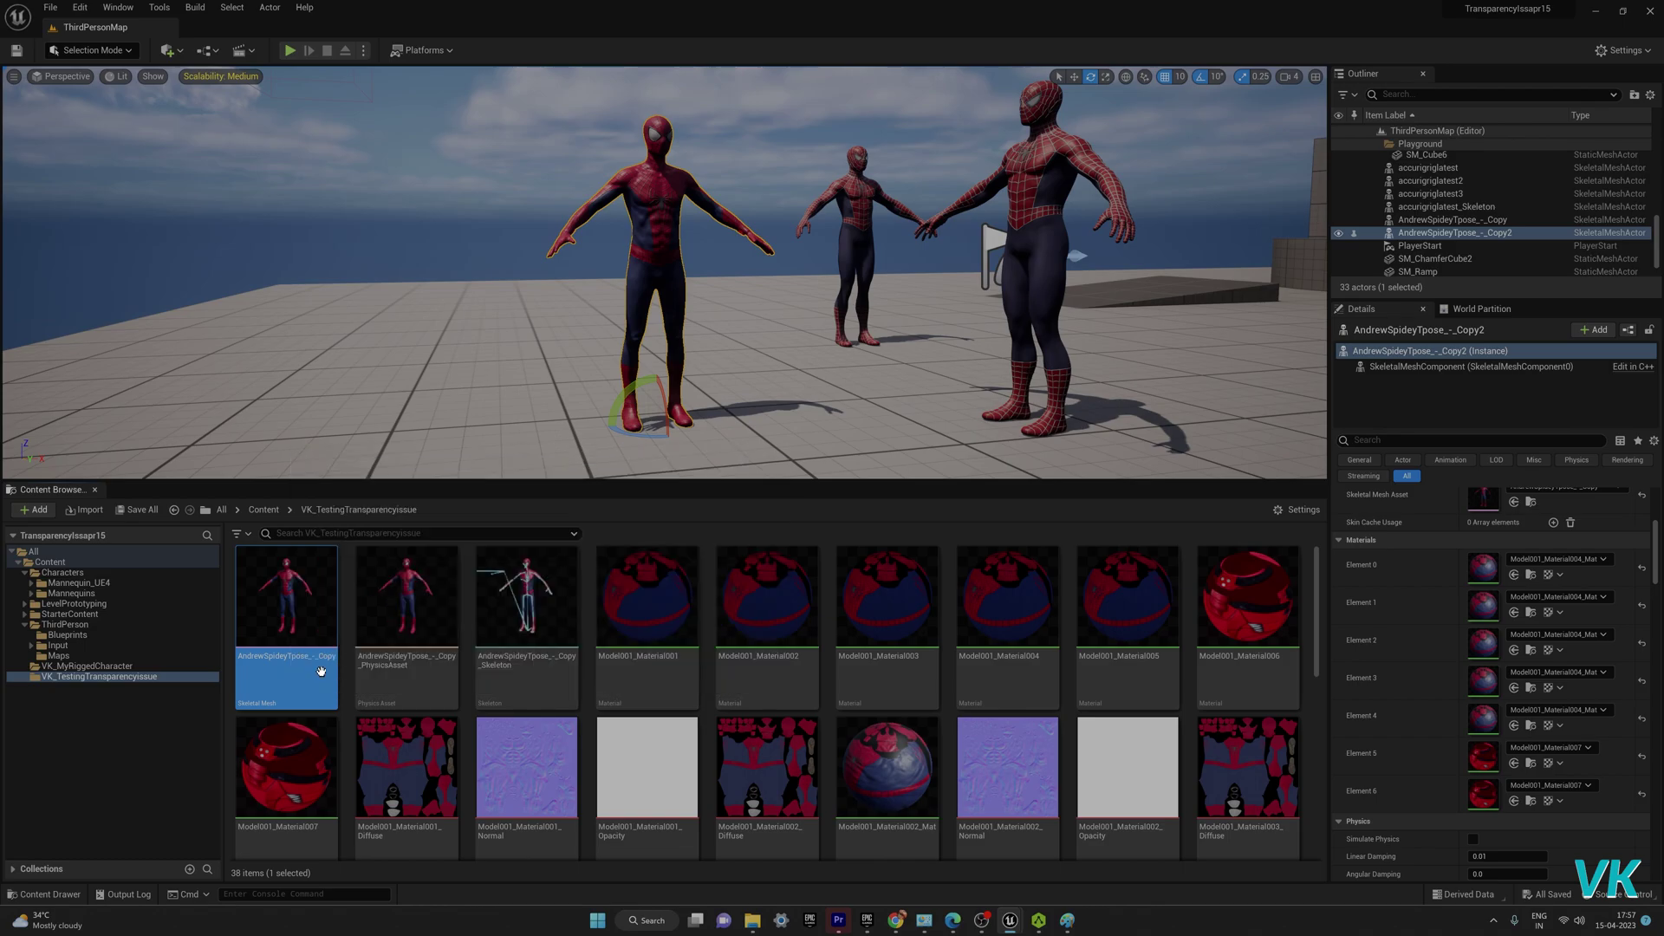
left_click_drag(304, 644, 303, 435)
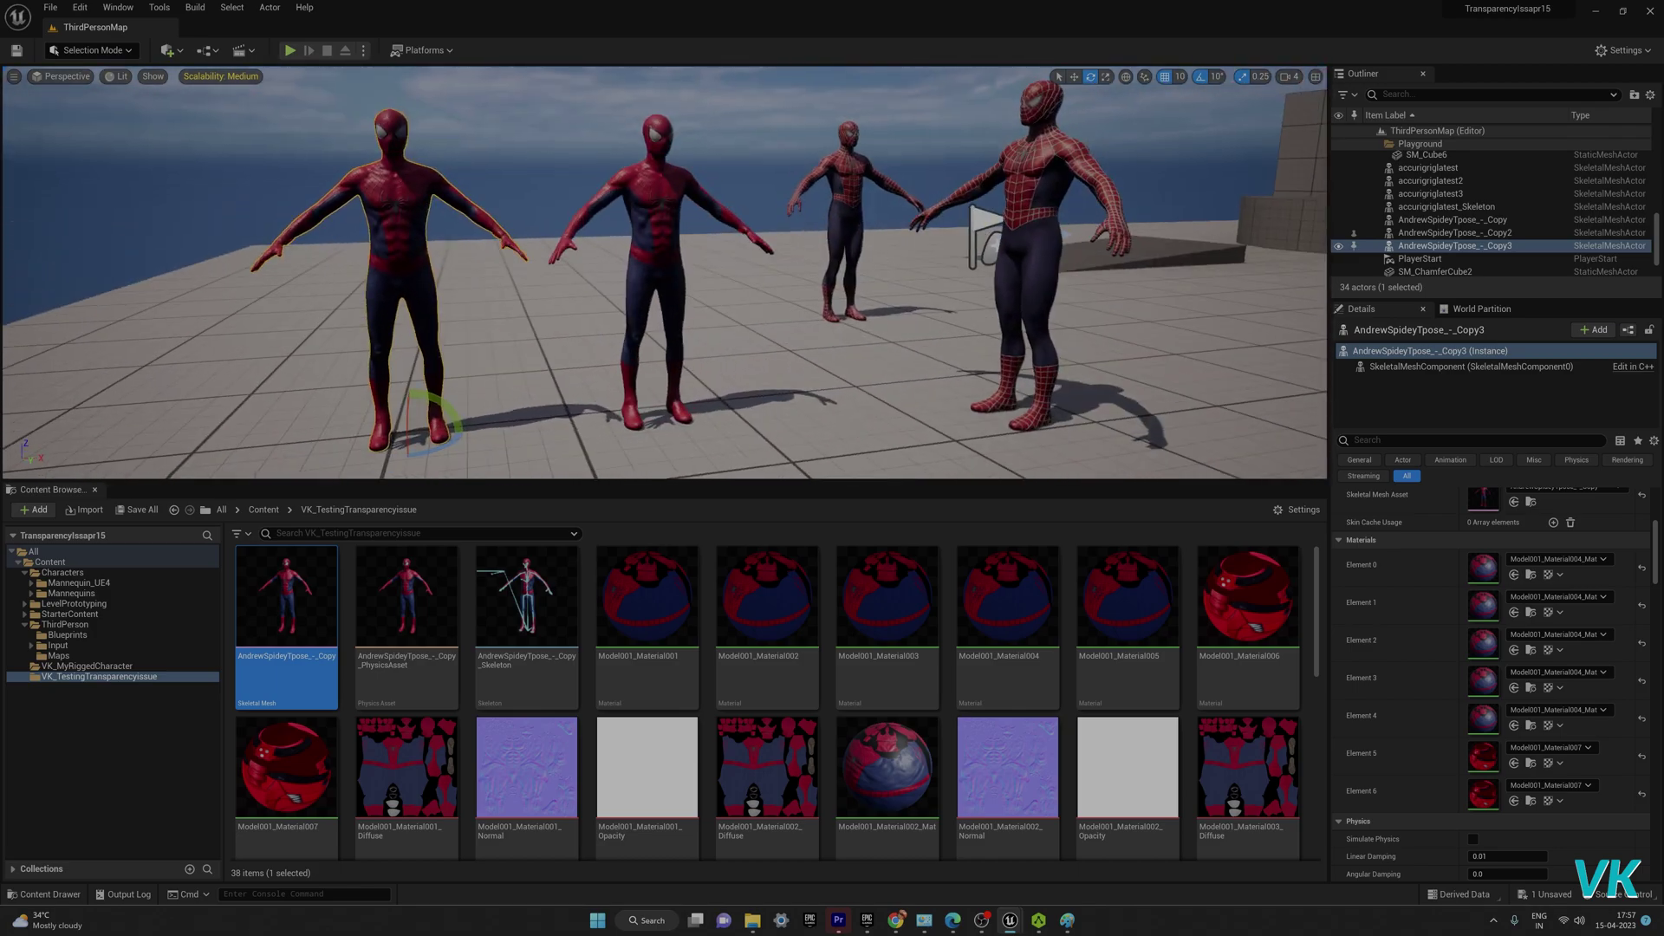
scroll(506, 632, "down", 2)
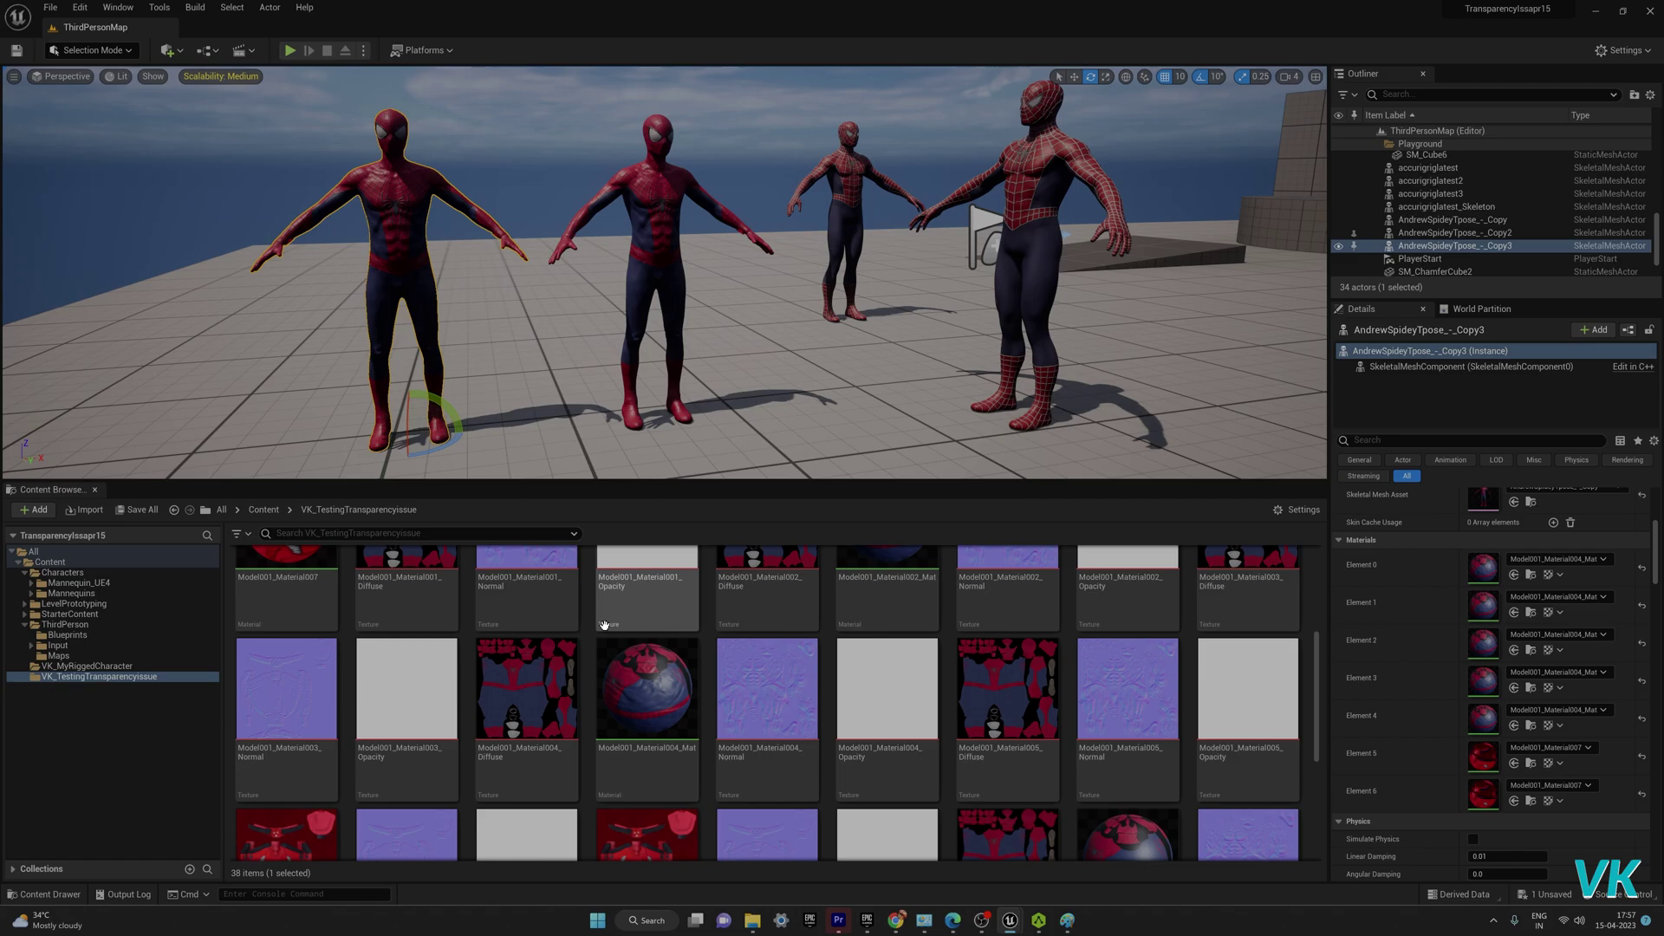